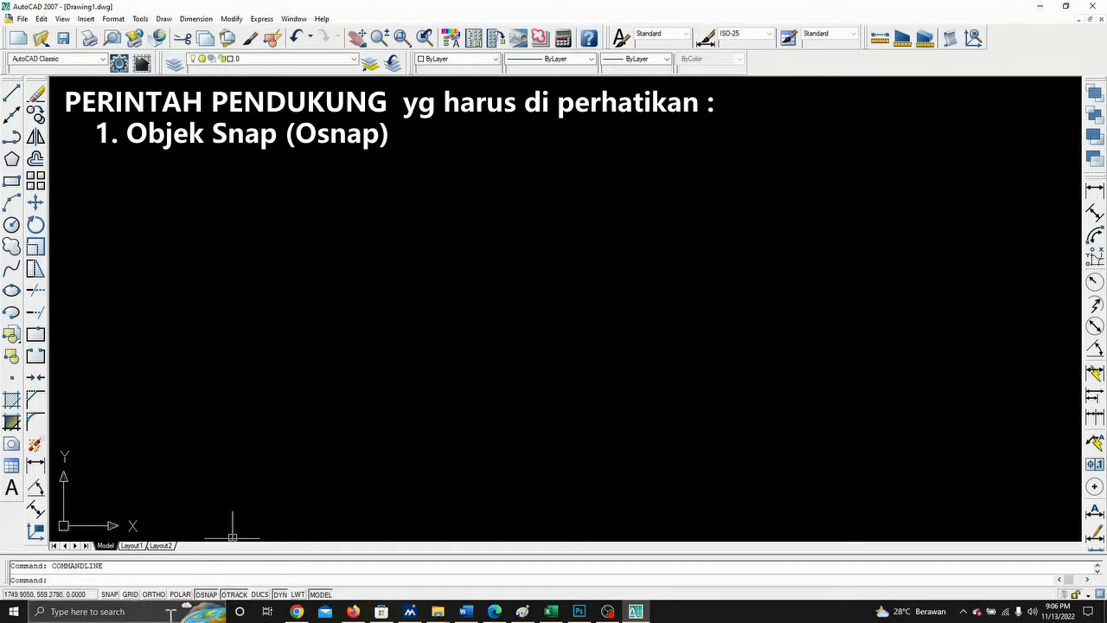
# - Toggle object snap mode off and back on
pyautogui.click(204, 596)
pyautogui.click(205, 595)
pyautogui.click(205, 596)
pyautogui.click(205, 596)
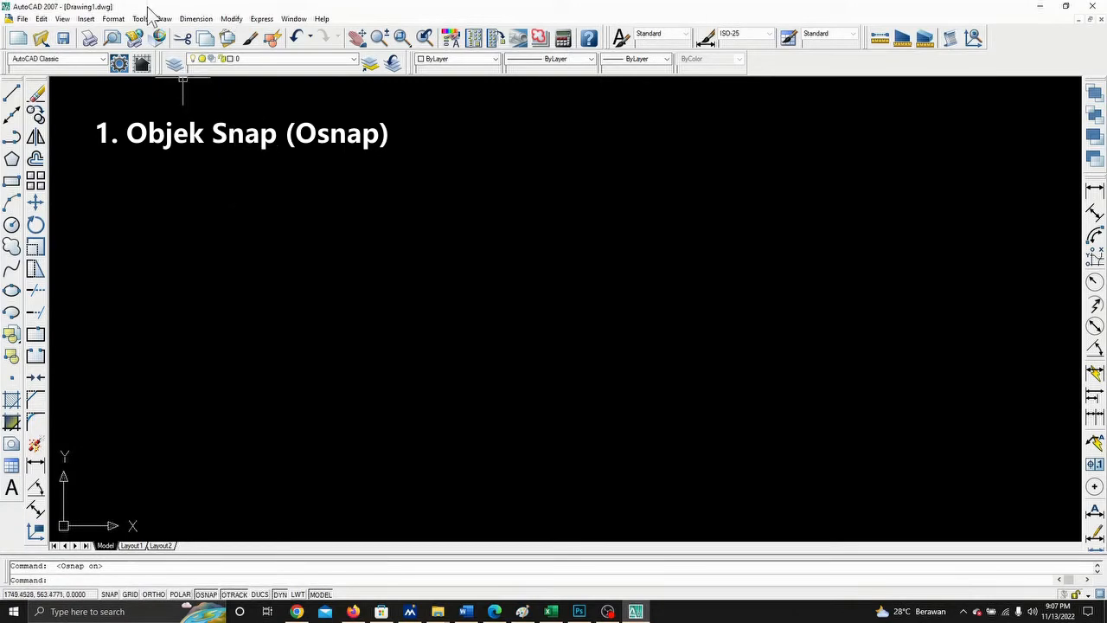
# - Review the active object snap modes in the Drafting Settings and close the dialog without changes
pyautogui.click(120, 19)
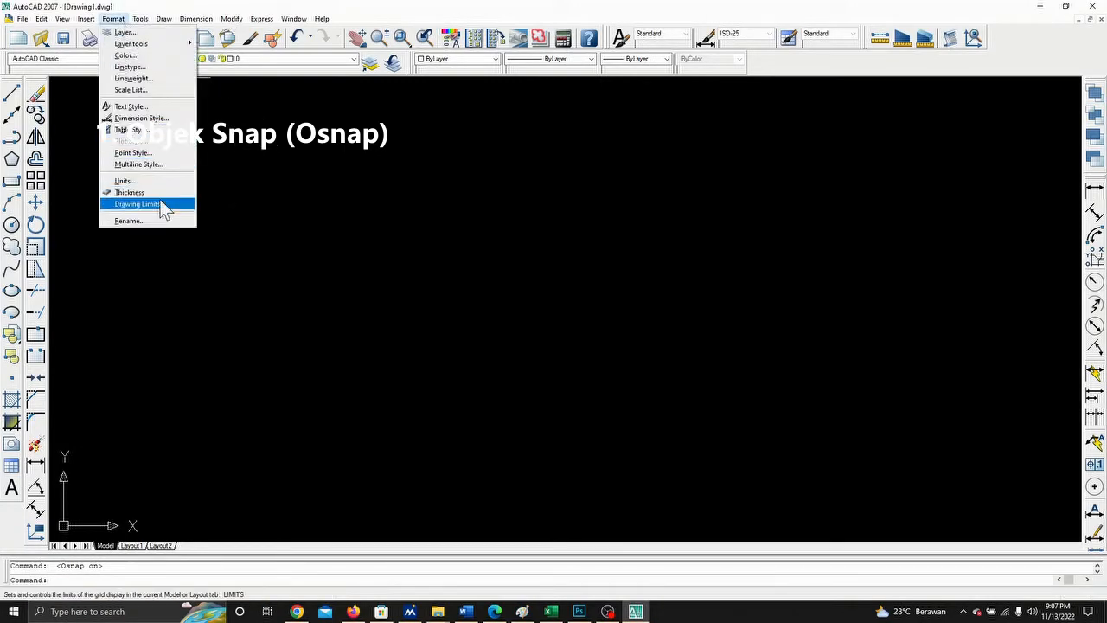
pyautogui.moveTo(140, 19)
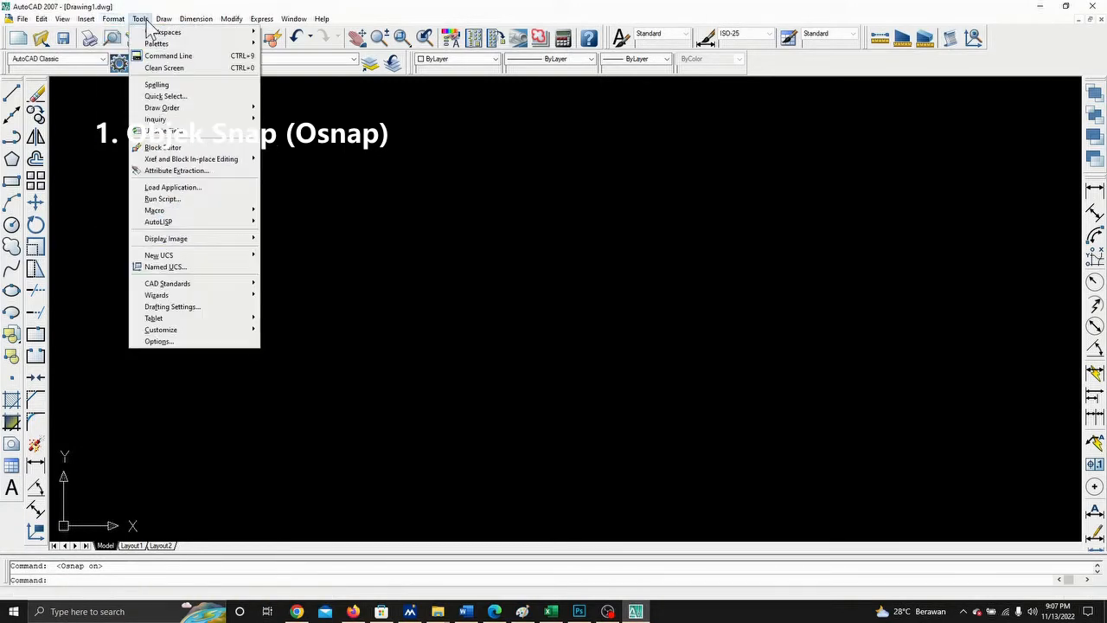
pyautogui.click(197, 309)
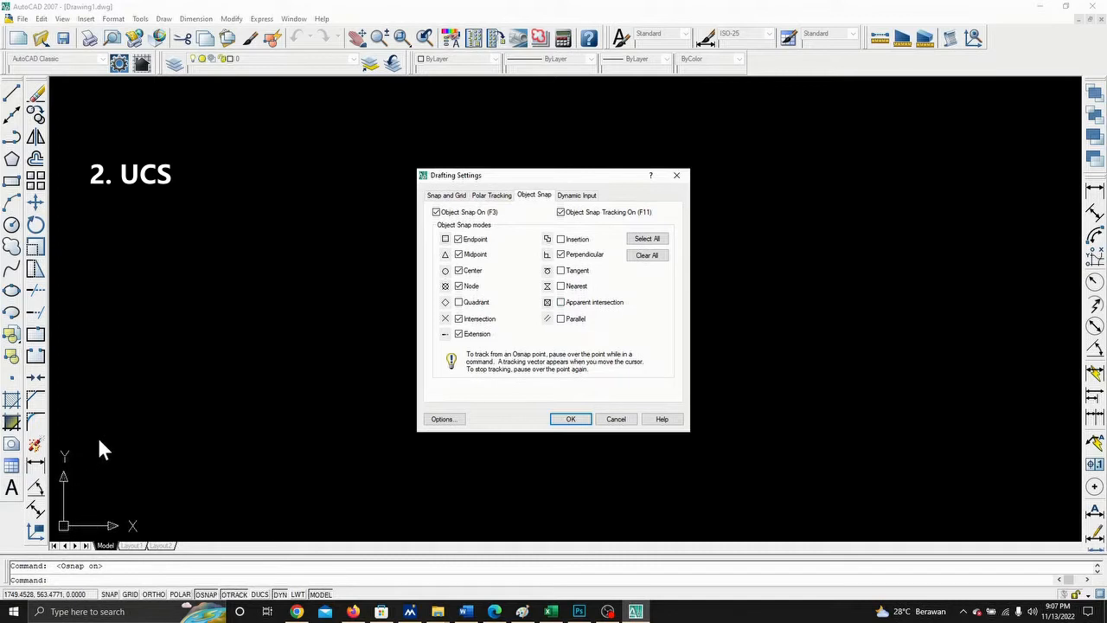
pyautogui.click(677, 175)
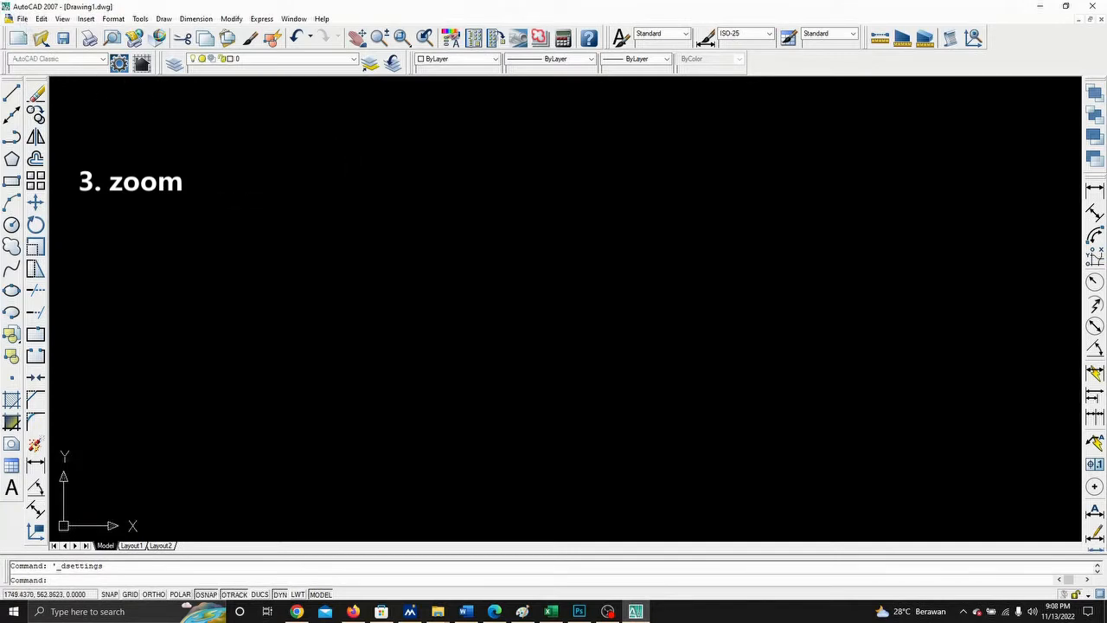
# - Draw a freehand rectangle in the middle of the empty drawing area
pyautogui.click(11, 181)
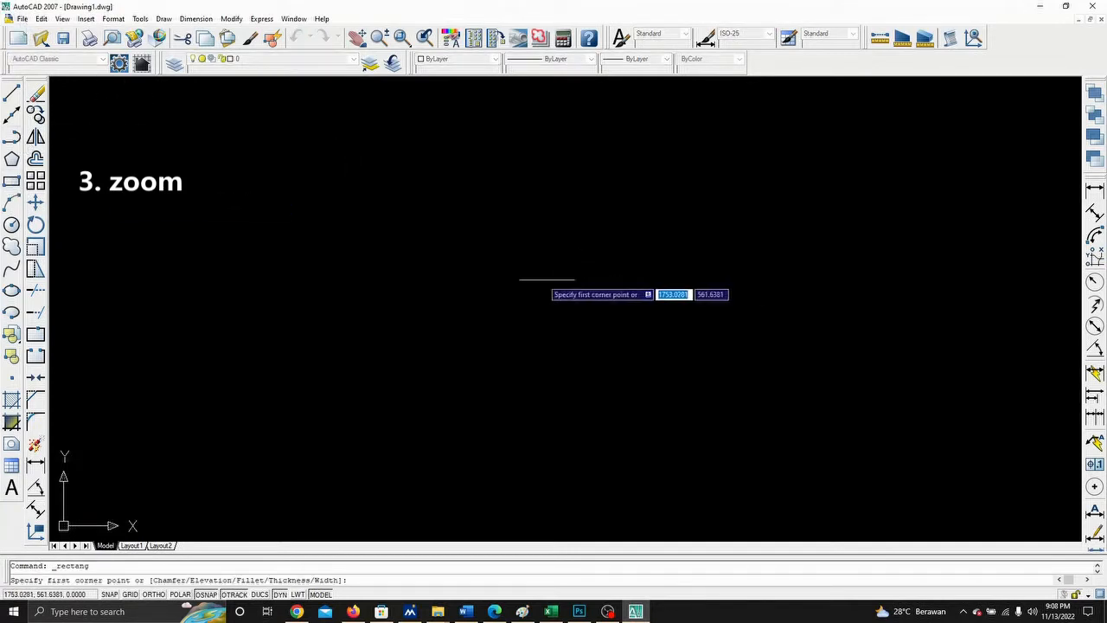
pyautogui.click(384, 226)
pyautogui.click(524, 313)
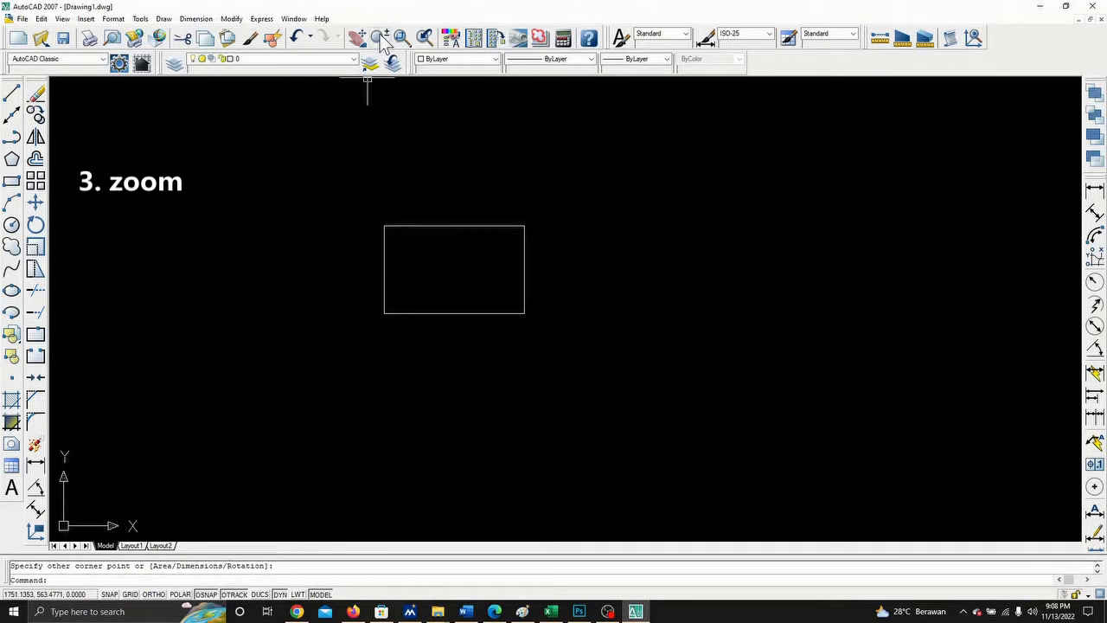
# - Examine the rectangle at different magnifications by zooming in and out, starting with realtime zoom
pyautogui.click(380, 37)
pyautogui.moveTo(441, 245); pyautogui.dragTo(467, 214)
pyautogui.press('Escape')
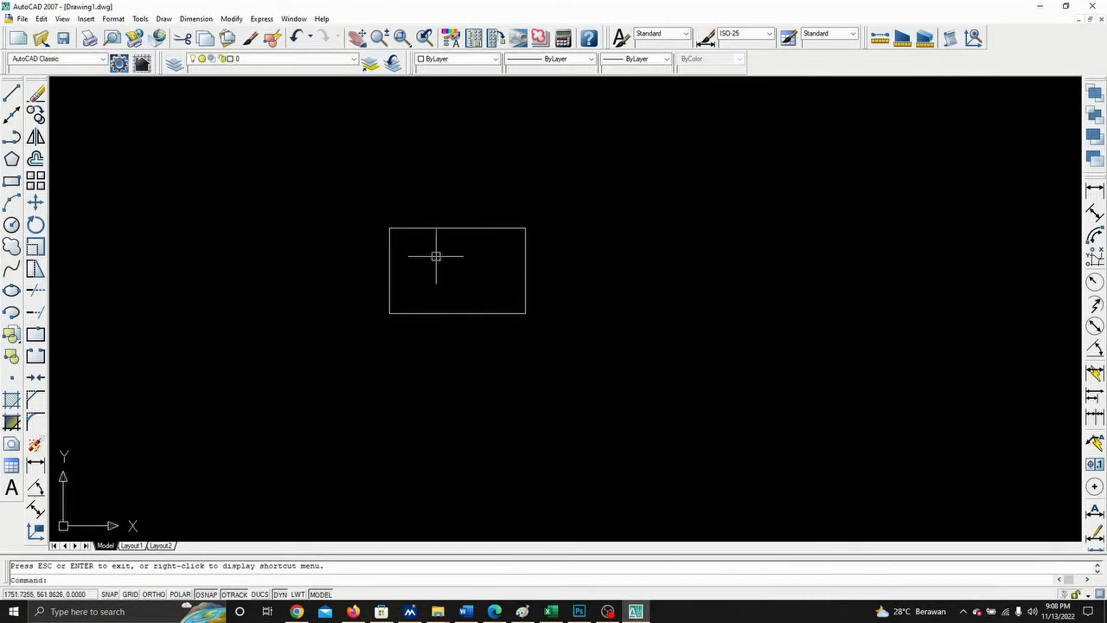
pyautogui.scroll(5, 436, 256)
pyautogui.scroll(-5, 436, 256)
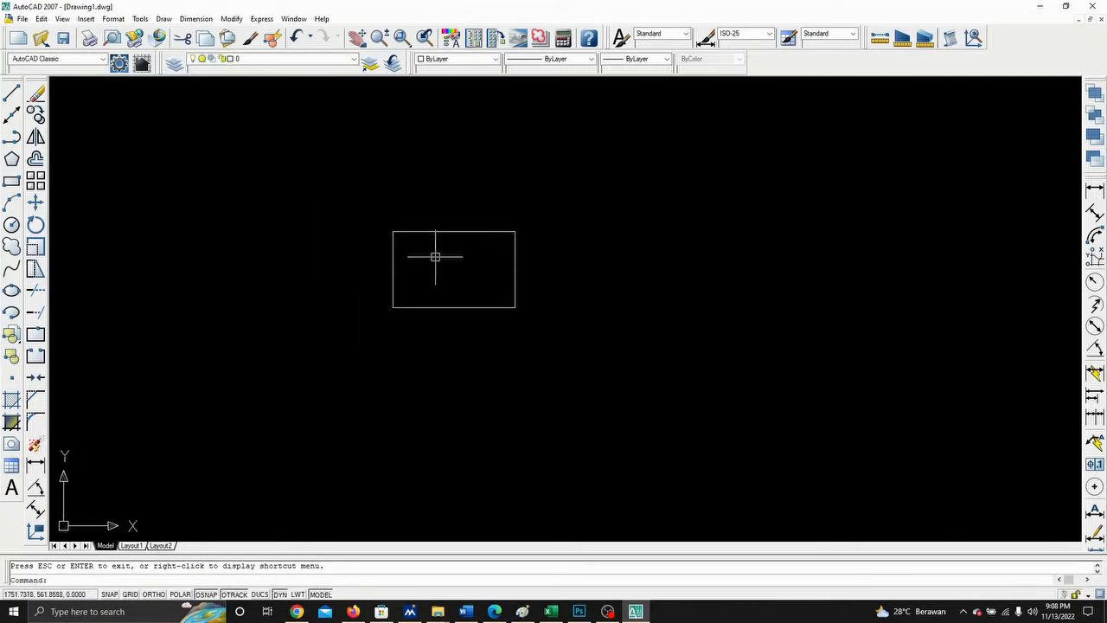
pyautogui.scroll(3, 433, 246)
pyautogui.scroll(-2, 430, 247)
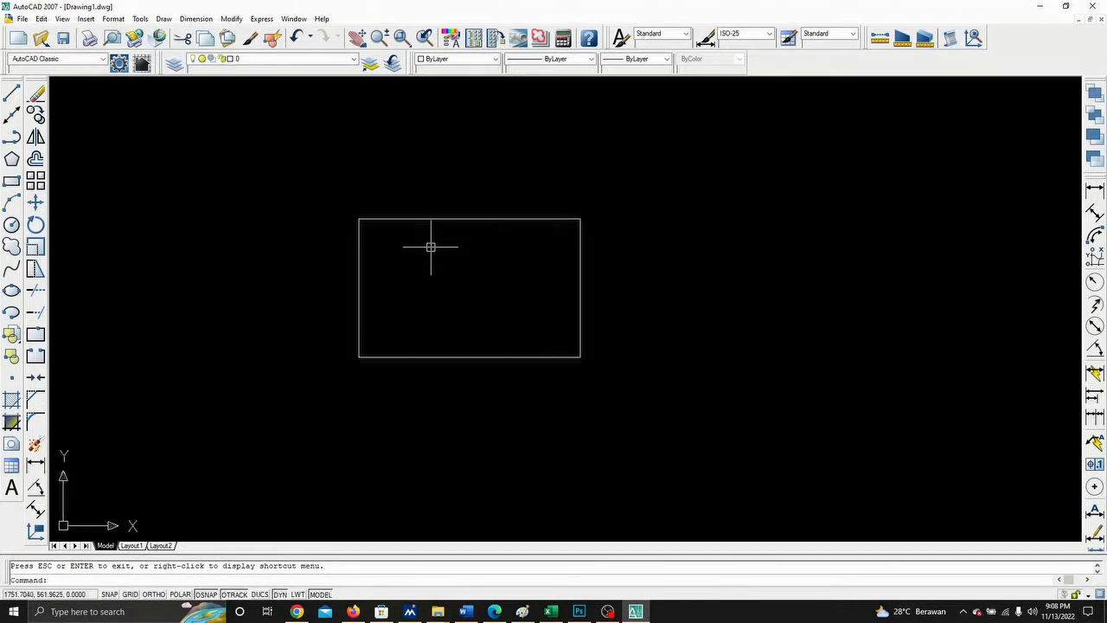
pyautogui.scroll(-6, 431, 247)
pyautogui.scroll(7, 430, 246)
pyautogui.moveTo(322, 238)
pyautogui.mouseDown(button='middle')
pyautogui.moveTo(551, 269)
pyautogui.moveTo(137, 193)
pyautogui.moveTo(487, 222)
pyautogui.mouseUp(button='middle')
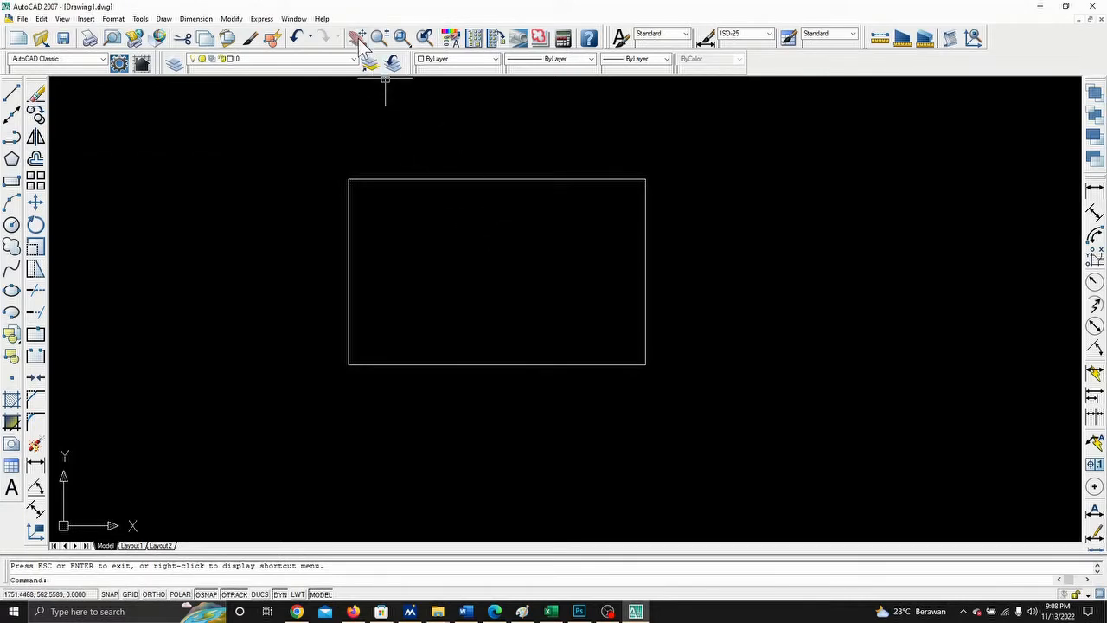
# - Pan the view around the rectangle with realtime pan and directly, checking it at several zoom levels
pyautogui.click(359, 43)
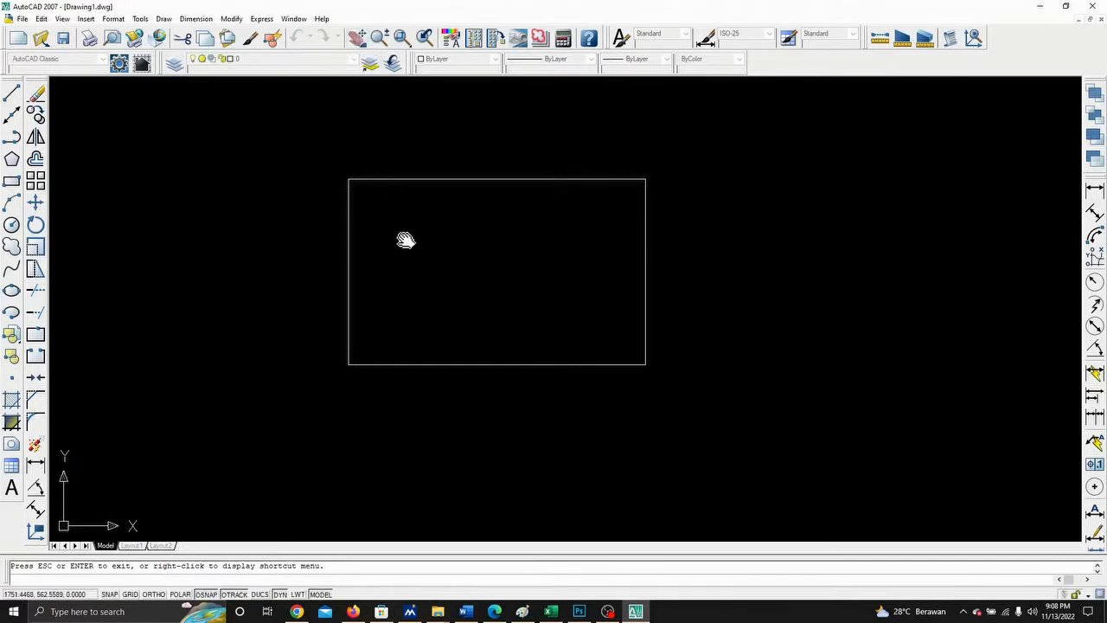
pyautogui.moveTo(405, 240)
pyautogui.mouseDown()
pyautogui.moveTo(719, 245)
pyautogui.moveTo(109, 176)
pyautogui.moveTo(542, 286)
pyautogui.moveTo(875, 264)
pyautogui.moveTo(311, 217)
pyautogui.moveTo(504, 262)
pyautogui.moveTo(371, 247)
pyautogui.mouseUp()
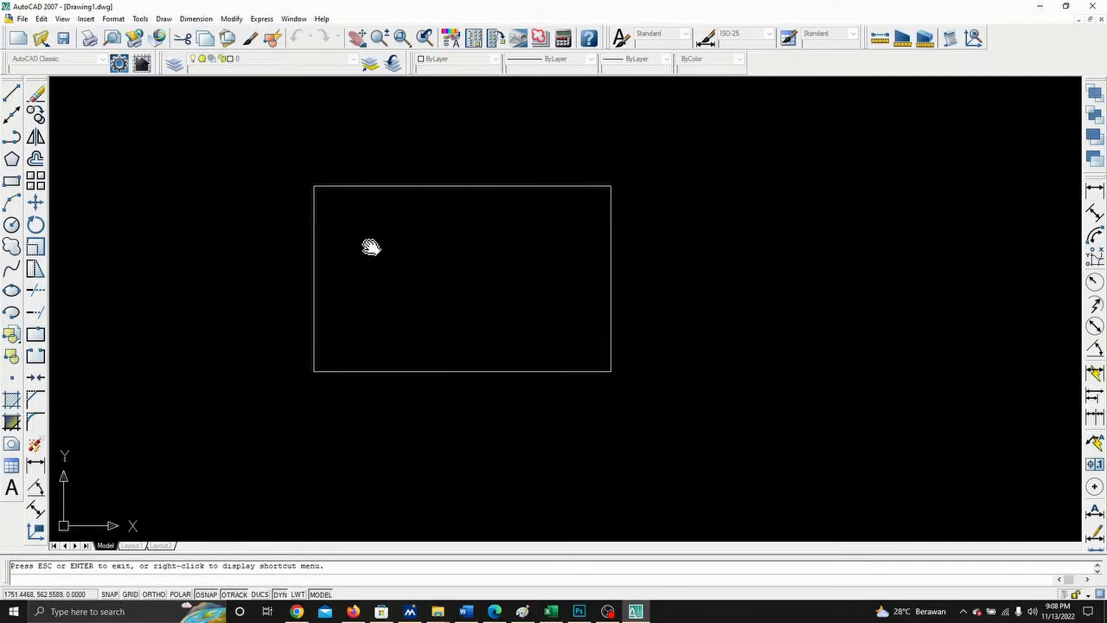
pyautogui.press('Escape')
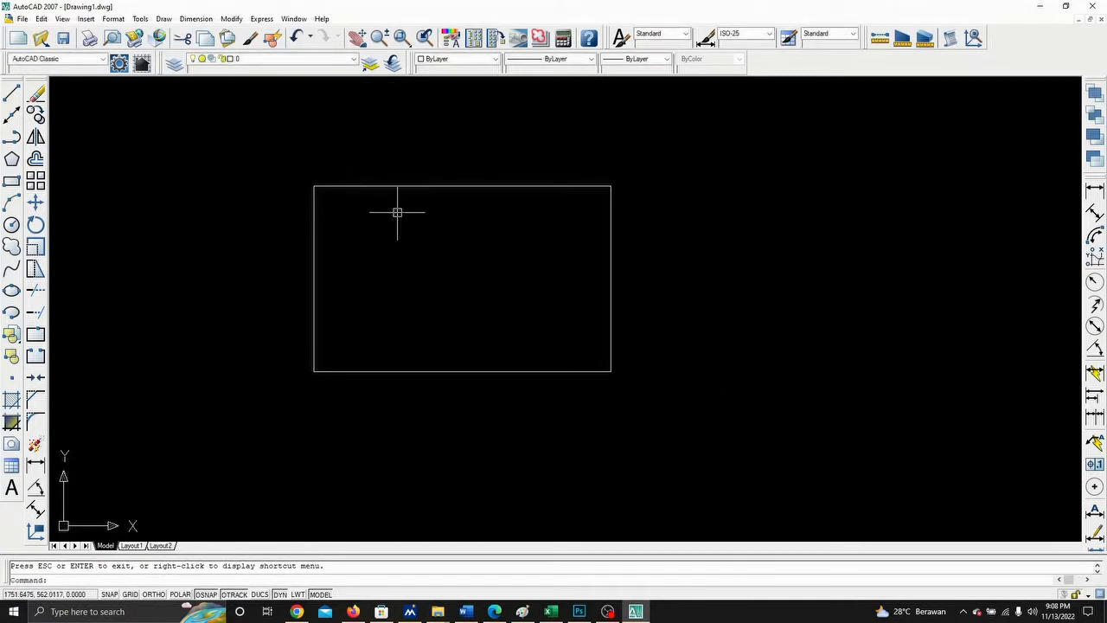
pyautogui.moveTo(408, 234); pyautogui.dragTo(492, 222, button='middle')
pyautogui.scroll(-2, 492, 222)
pyautogui.scroll(5, 492, 223)
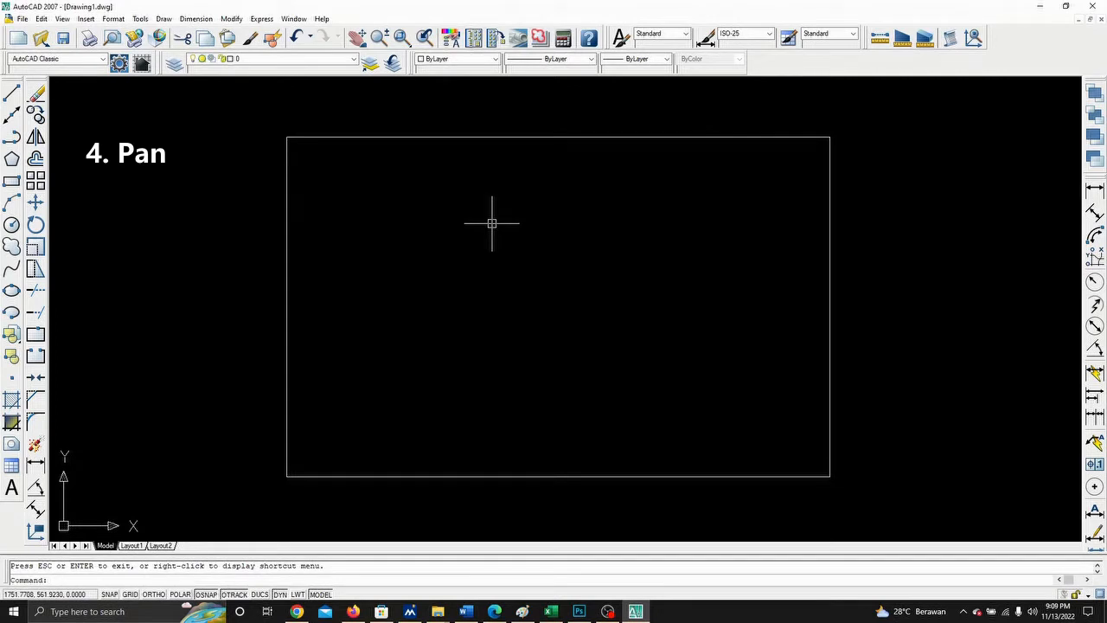
pyautogui.scroll(-6, 493, 219)
pyautogui.scroll(6, 495, 219)
pyautogui.moveTo(495, 218); pyautogui.dragTo(433, 264, button='middle')
pyautogui.scroll(-2, 433, 265)
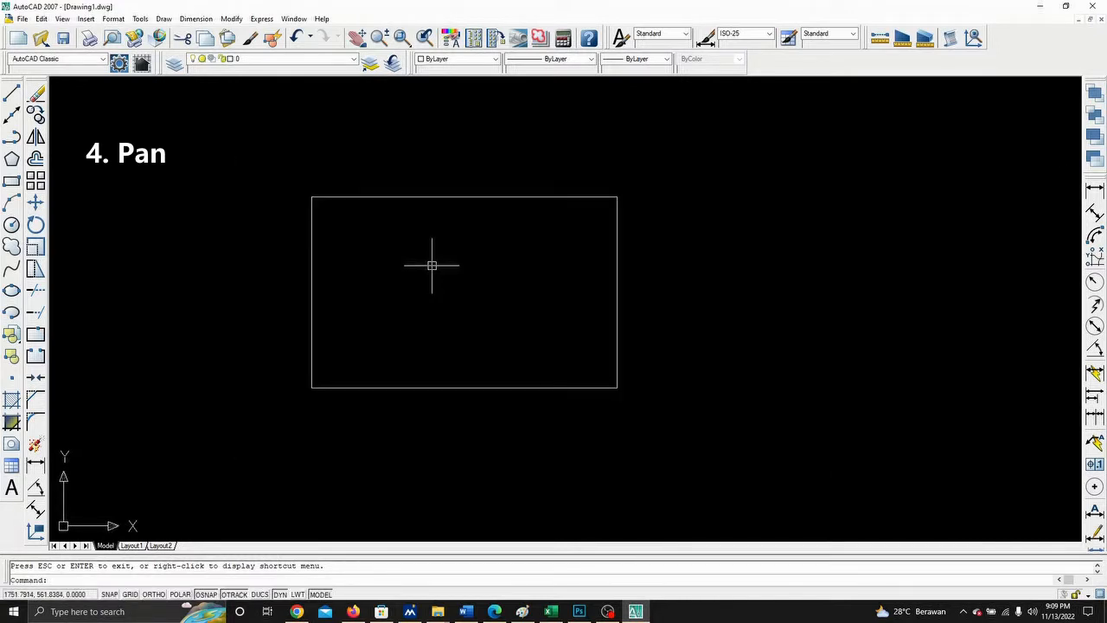
pyautogui.scroll(-2, 459, 294)
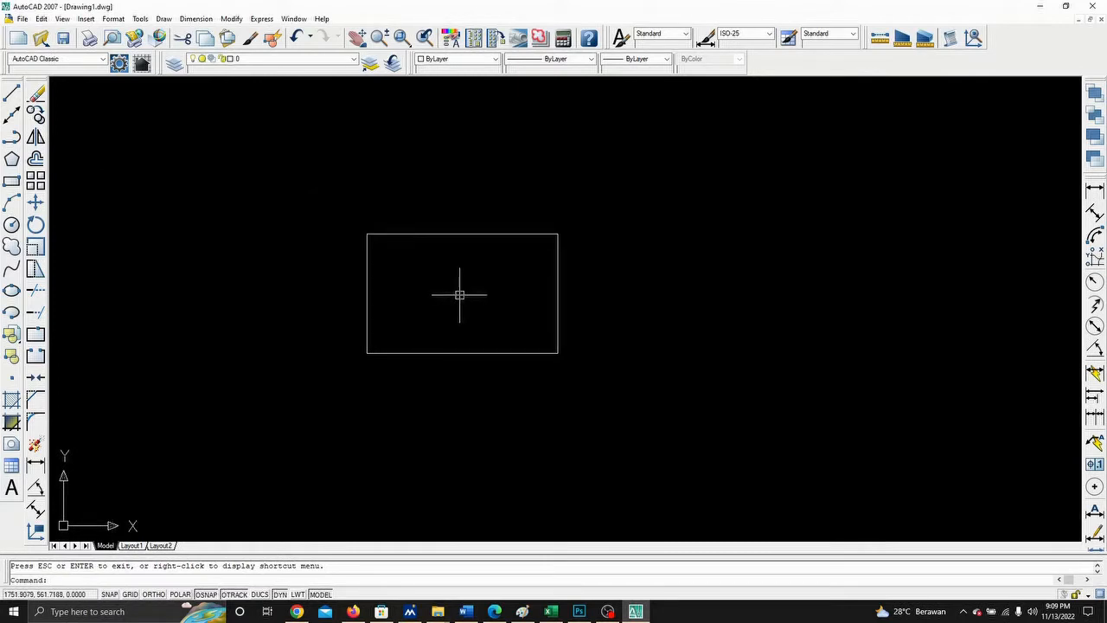
# - Select the rectangle with a window and erase it
pyautogui.click(319, 158)
pyautogui.click(724, 387)
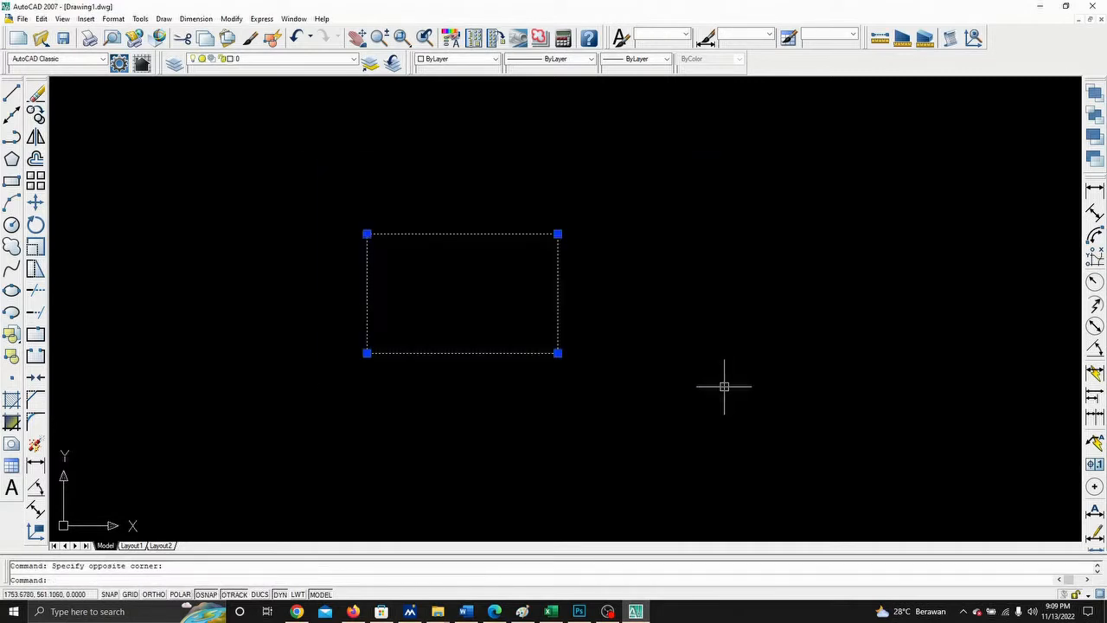
pyautogui.press('Delete')
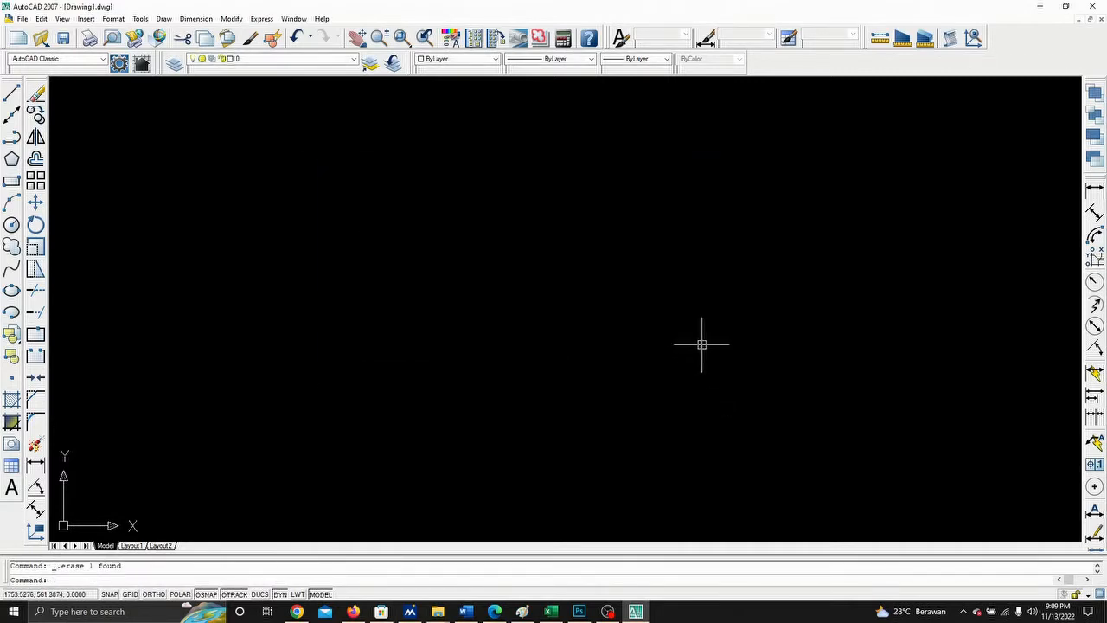
# - Open the recent drawing "Latihan AutoCAD youtube dwg.dwg"
pyautogui.click(21, 19)
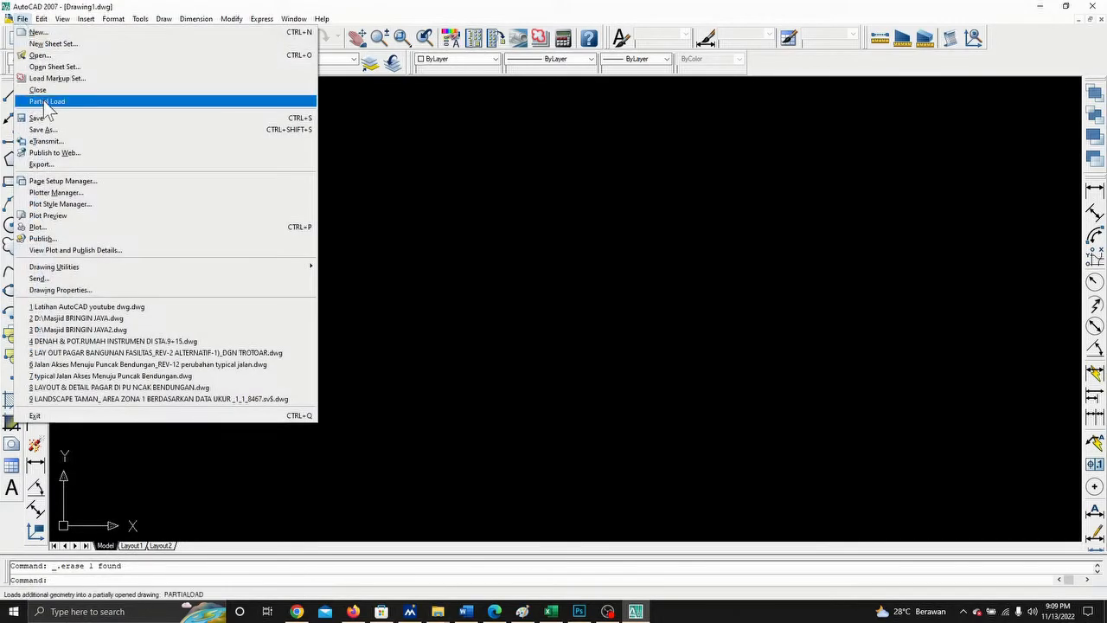
pyautogui.click(68, 307)
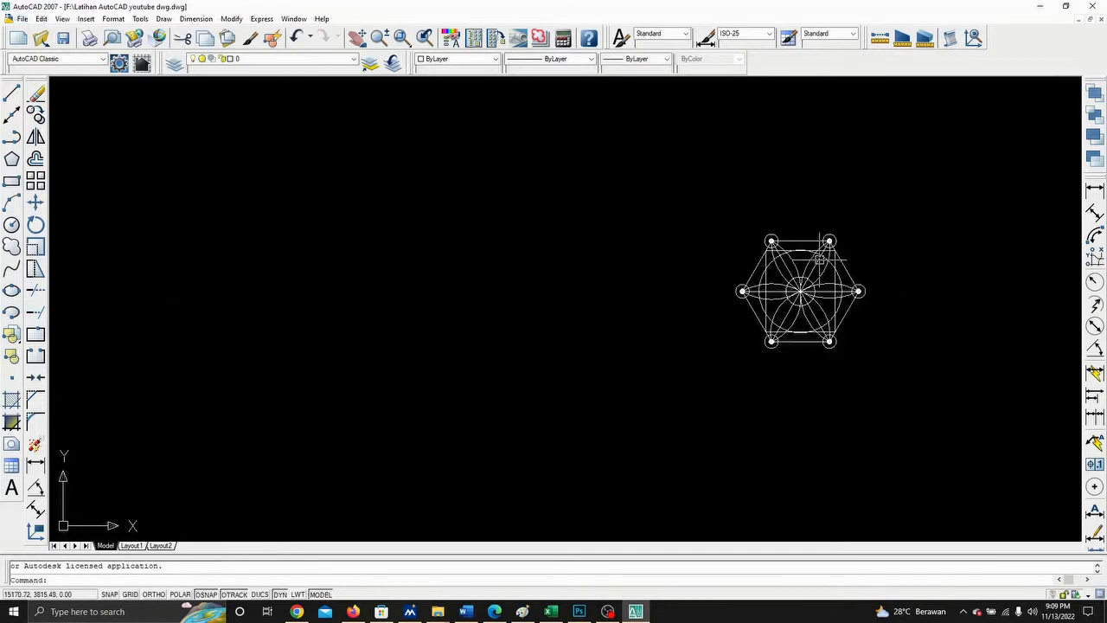
# - Look over the shapes and texts in the drawing and bring the hexagonal flower ornament into close view
pyautogui.scroll(-4, 819, 258)
pyautogui.moveTo(819, 258)
pyautogui.mouseDown(button='middle')
pyautogui.moveTo(641, 277)
pyautogui.moveTo(415, 262)
pyautogui.moveTo(400, 294)
pyautogui.moveTo(778, 200)
pyautogui.mouseUp(button='middle')
pyautogui.scroll(8, 407, 276)
pyautogui.scroll(3, 441, 225)
pyautogui.scroll(-12, 380, 312)
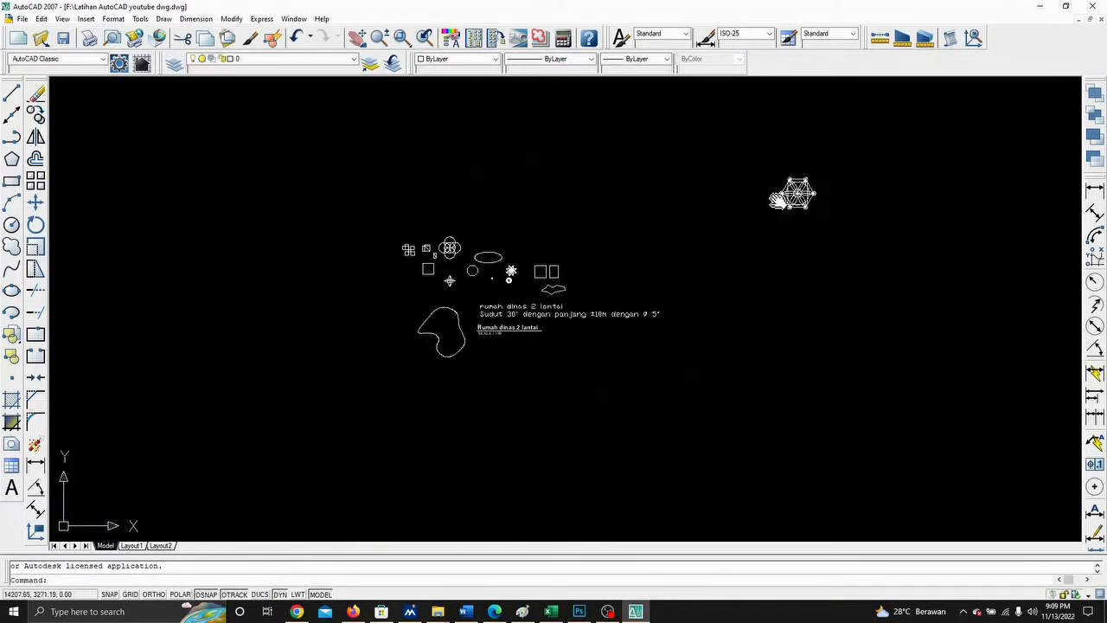
pyautogui.scroll(3, 544, 217)
pyautogui.scroll(-3, 544, 217)
pyautogui.scroll(4, 519, 346)
pyautogui.scroll(1, 523, 333)
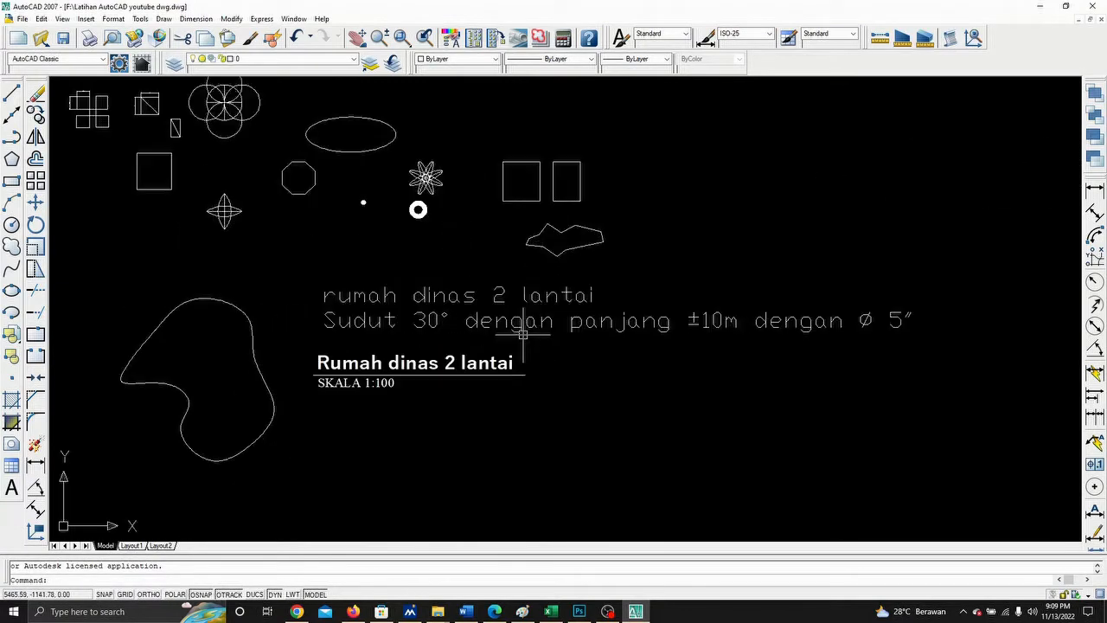
pyautogui.scroll(-5, 523, 334)
pyautogui.moveTo(610, 287); pyautogui.dragTo(180, 325, button='middle')
pyautogui.scroll(5, 317, 187)
pyautogui.scroll(2, 670, 203)
pyautogui.moveTo(621, 222)
pyautogui.mouseDown(button='middle')
pyautogui.moveTo(494, 203)
pyautogui.moveTo(363, 228)
pyautogui.mouseUp(button='middle')
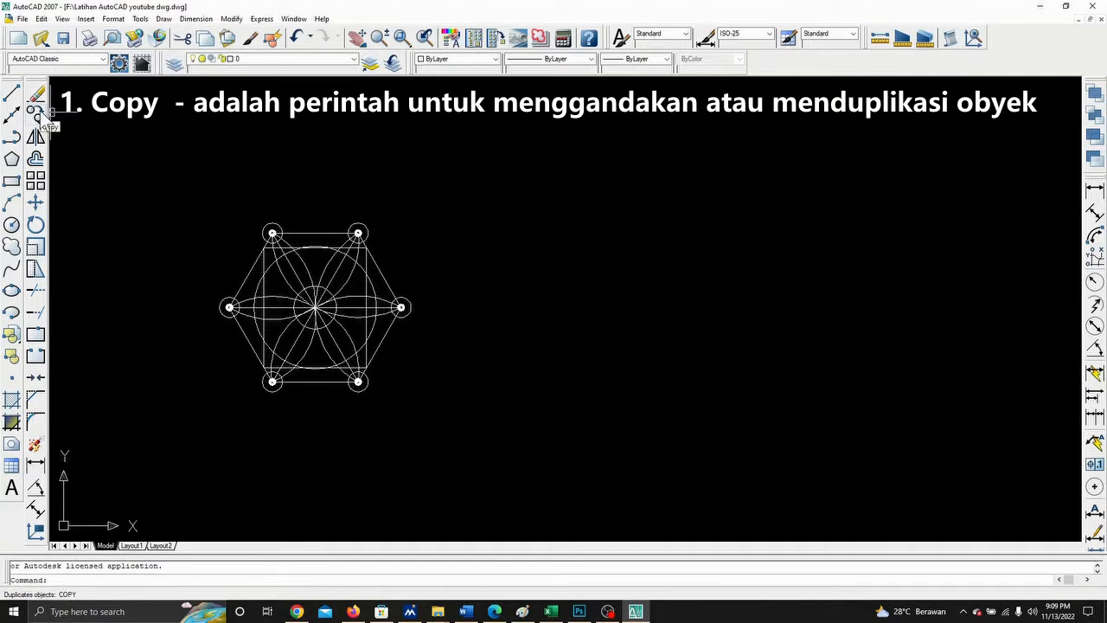
pyautogui.scroll(5, 281, 251)
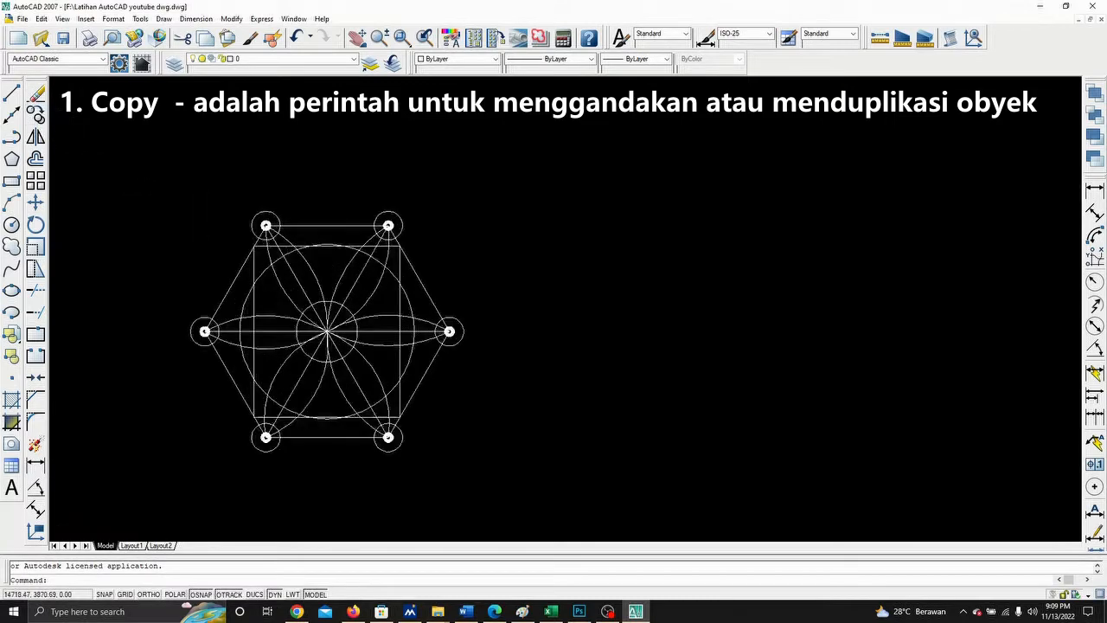
pyautogui.scroll(-4, 192, 145)
pyautogui.scroll(3, 195, 145)
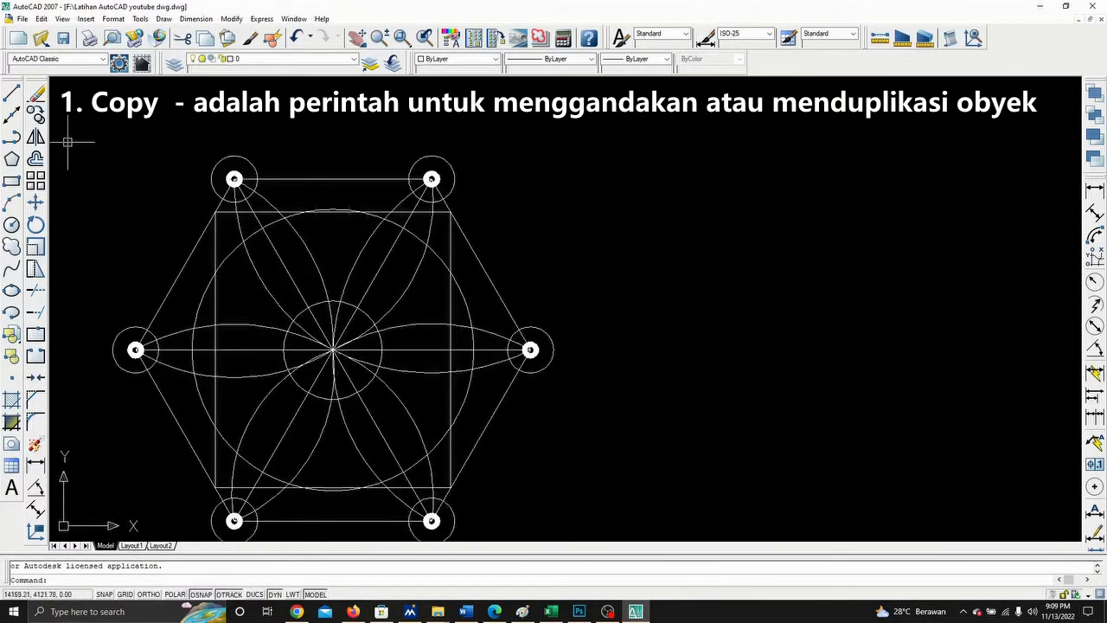
# - Copy the circle and donut at the hexagon's upper-left vertex from their centre, placing three copies in a horizontal row to the right with Ortho on
pyautogui.click(36, 114)
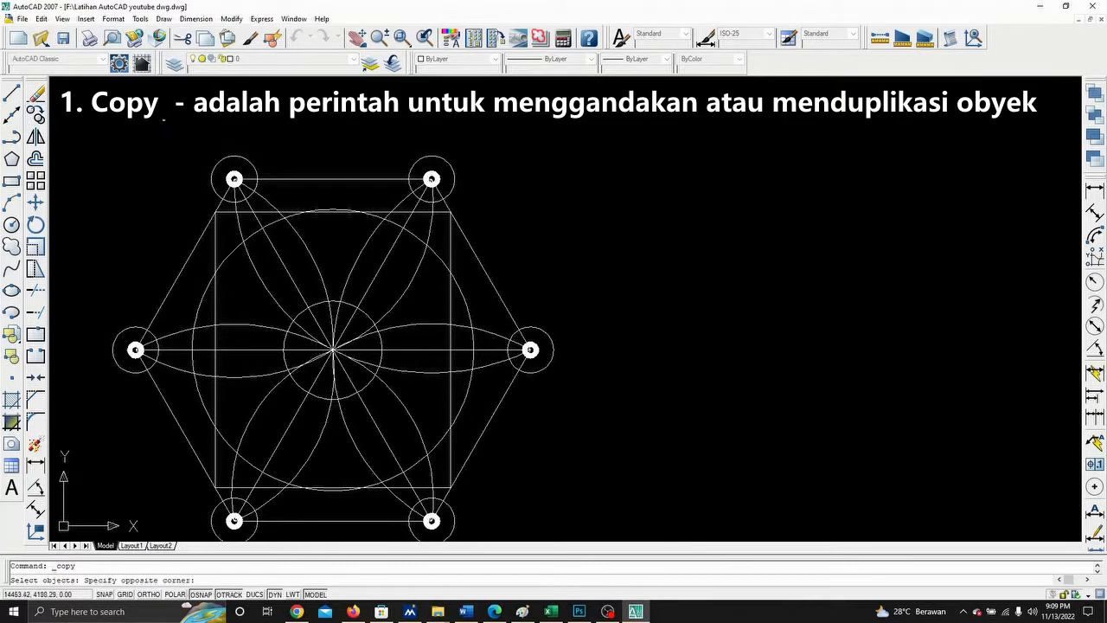
pyautogui.click(162, 118)
pyautogui.click(286, 221)
pyautogui.scroll(6, 243, 200)
pyautogui.moveTo(257, 192); pyautogui.dragTo(317, 304, button='middle')
pyautogui.press('Return')
pyautogui.scroll(2, 268, 225)
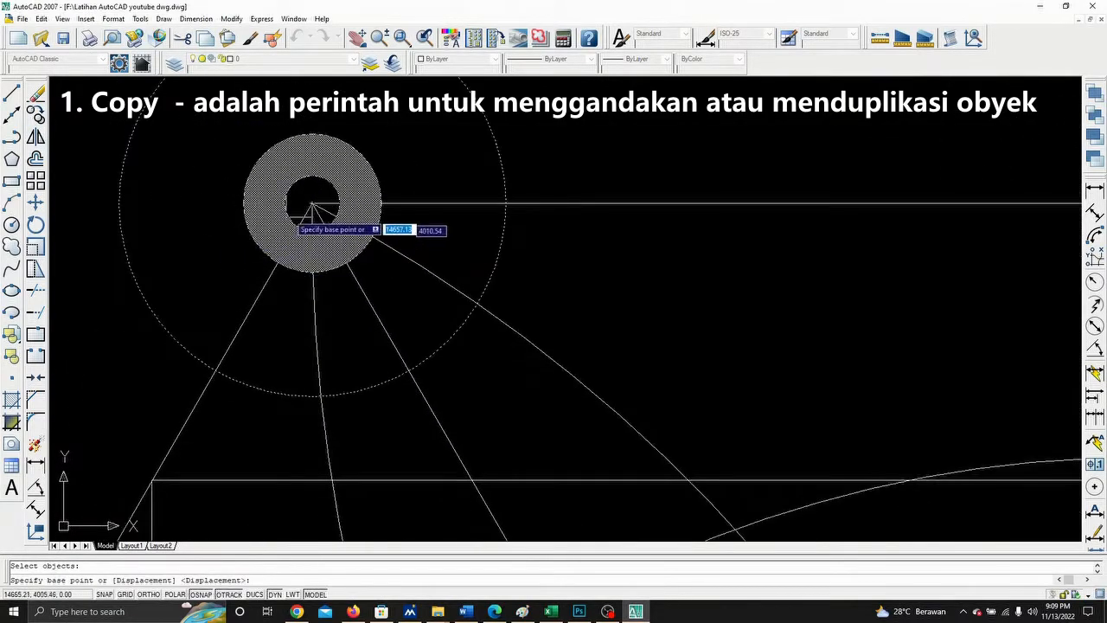
pyautogui.click(311, 203)
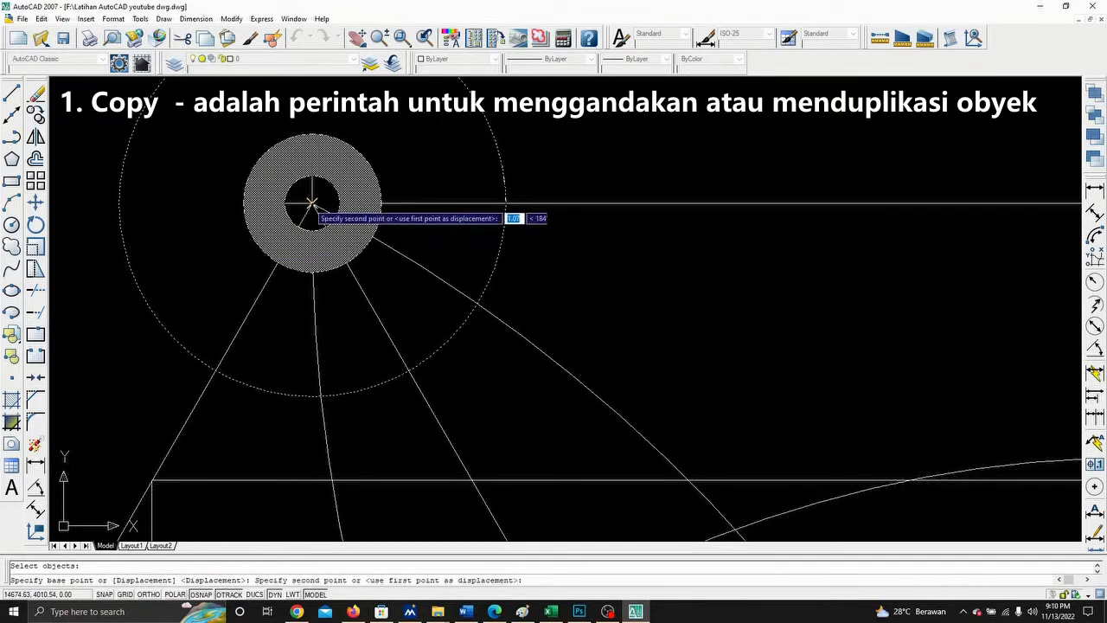
pyautogui.scroll(-8, 313, 206)
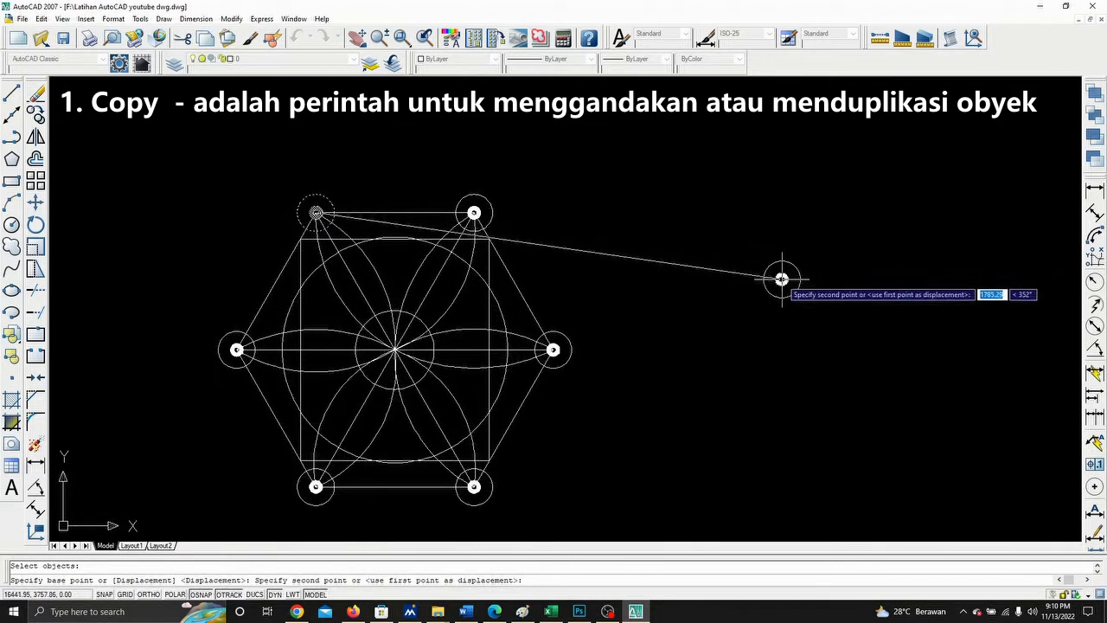
pyautogui.press('F8')
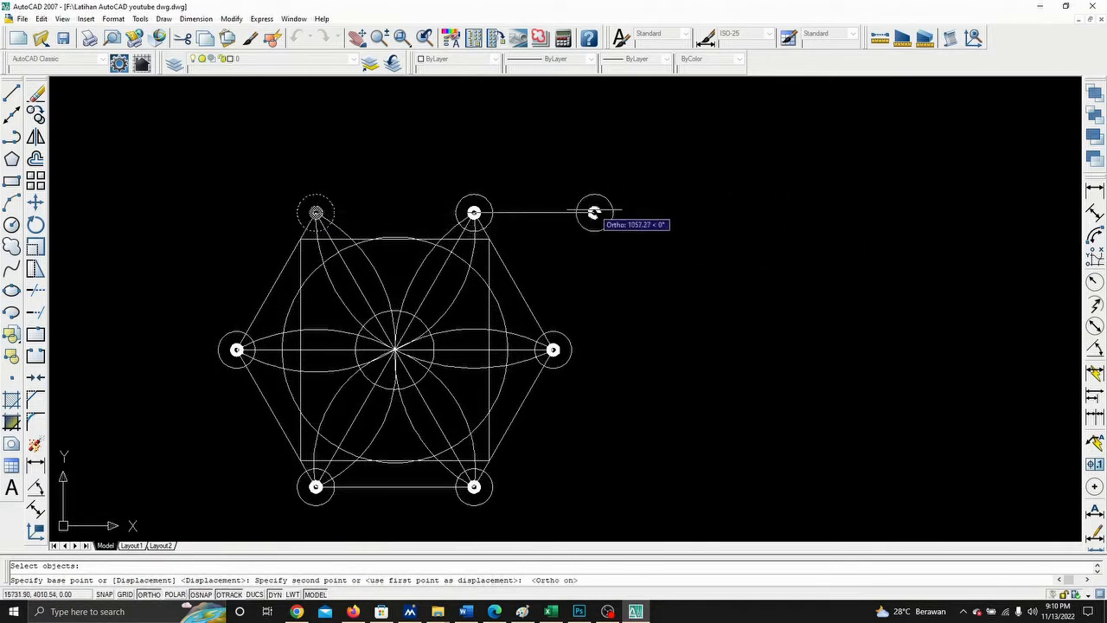
pyautogui.click(732, 212)
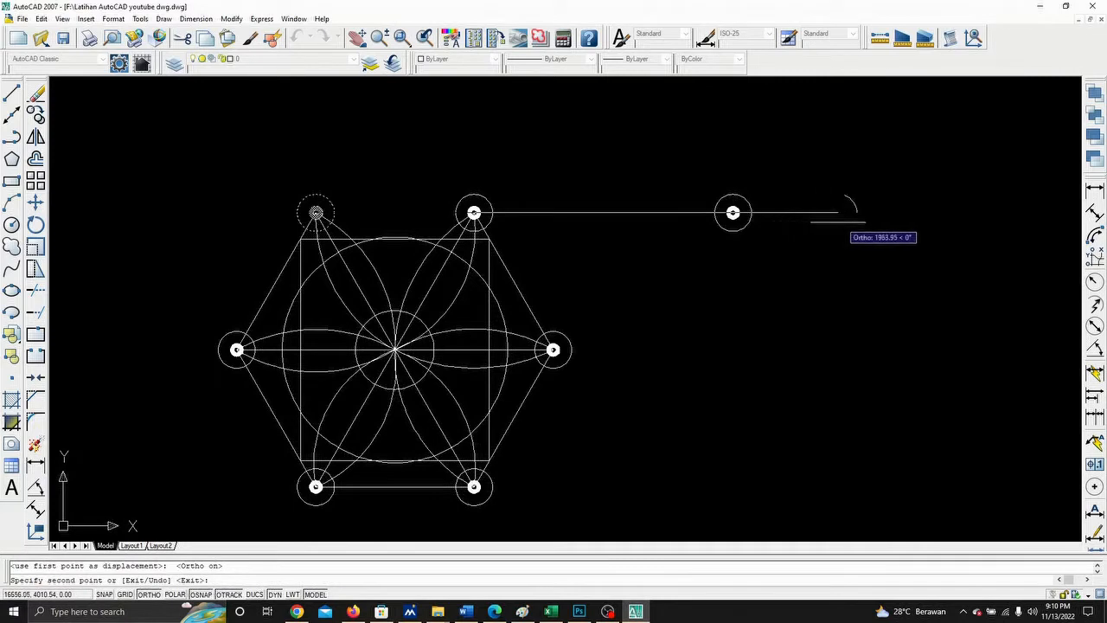
pyautogui.click(819, 215)
pyautogui.click(923, 215)
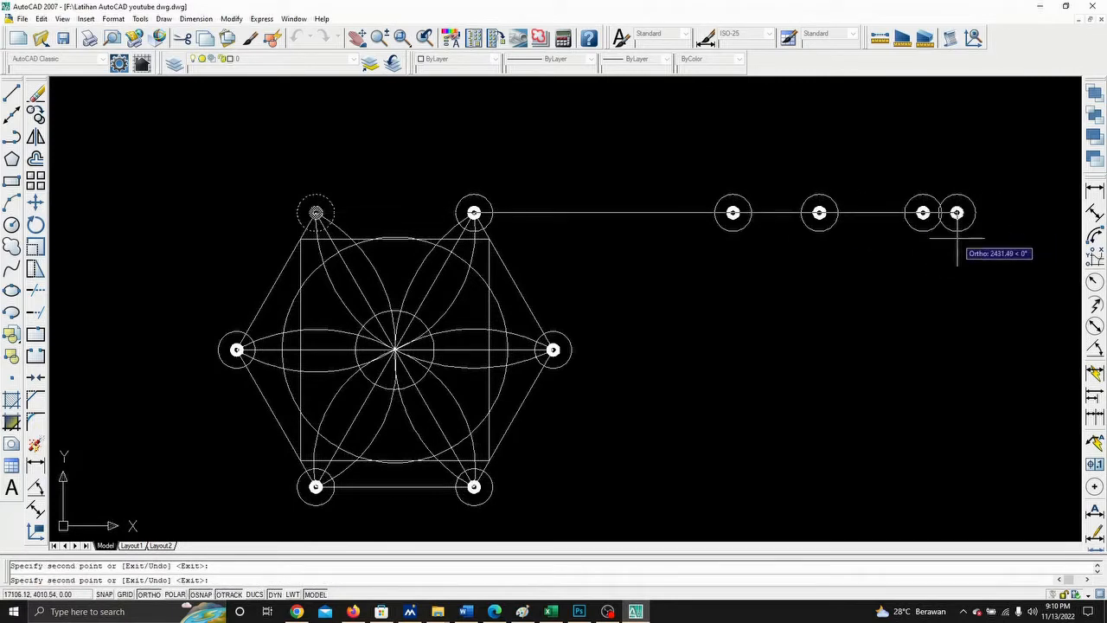
pyautogui.press('Return')
# - Erase the three circle-and-donut copies to the right of the hexagon
pyautogui.click(694, 170)
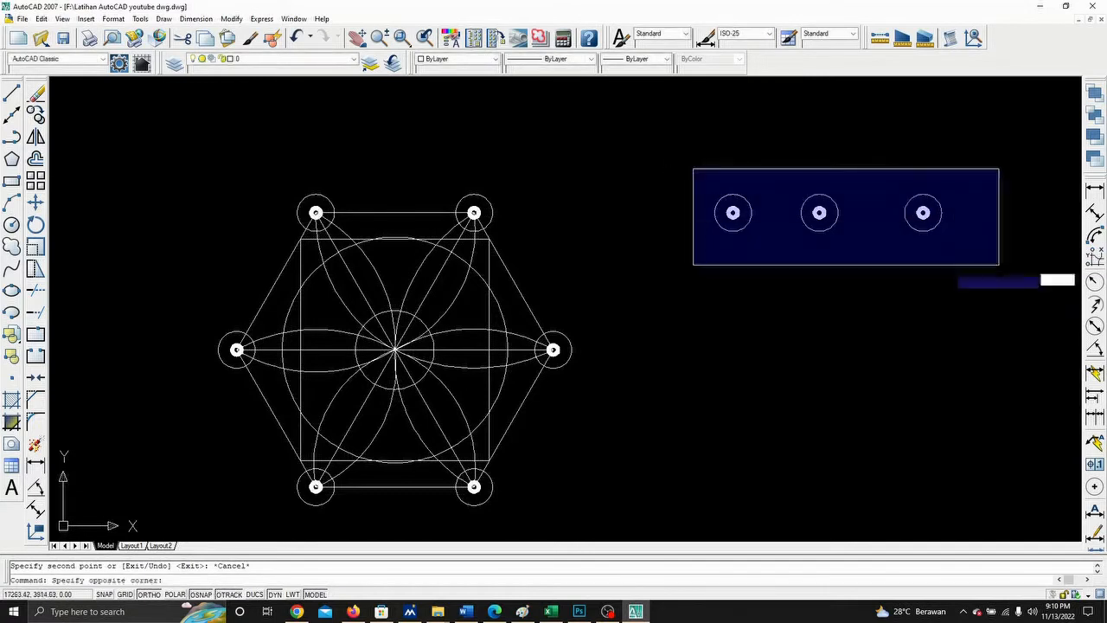
pyautogui.click(1001, 278)
pyautogui.press('Delete')
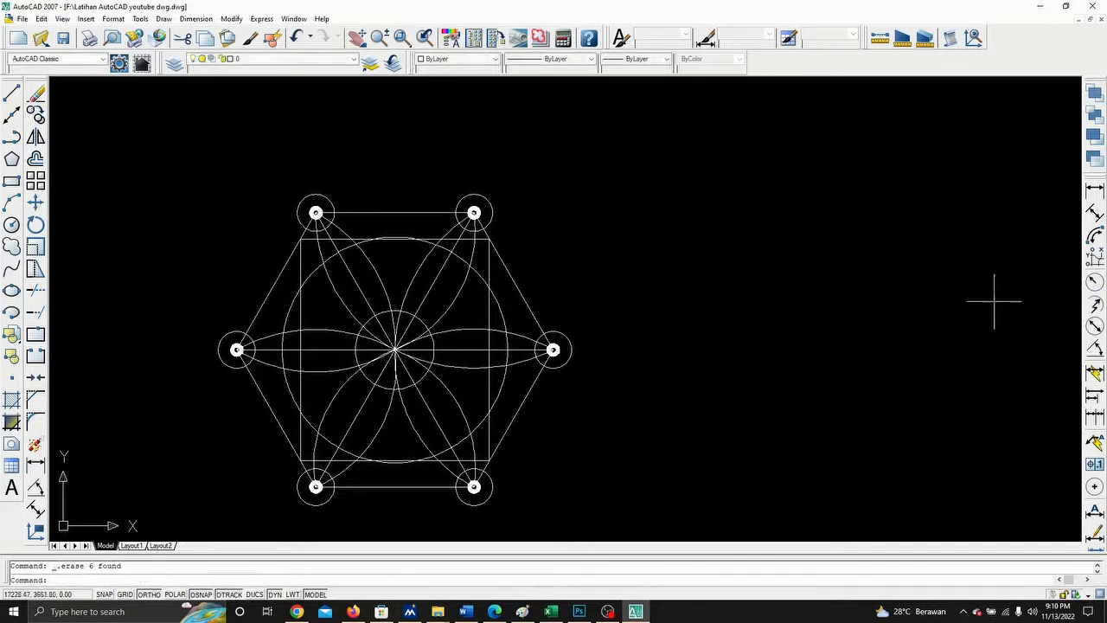
# - Copy the circle and donut at the hexagon's upper-left vertex from their centre, placing copies 100, 200 and 300 units to the right
pyautogui.click(255, 163)
pyautogui.click(347, 240)
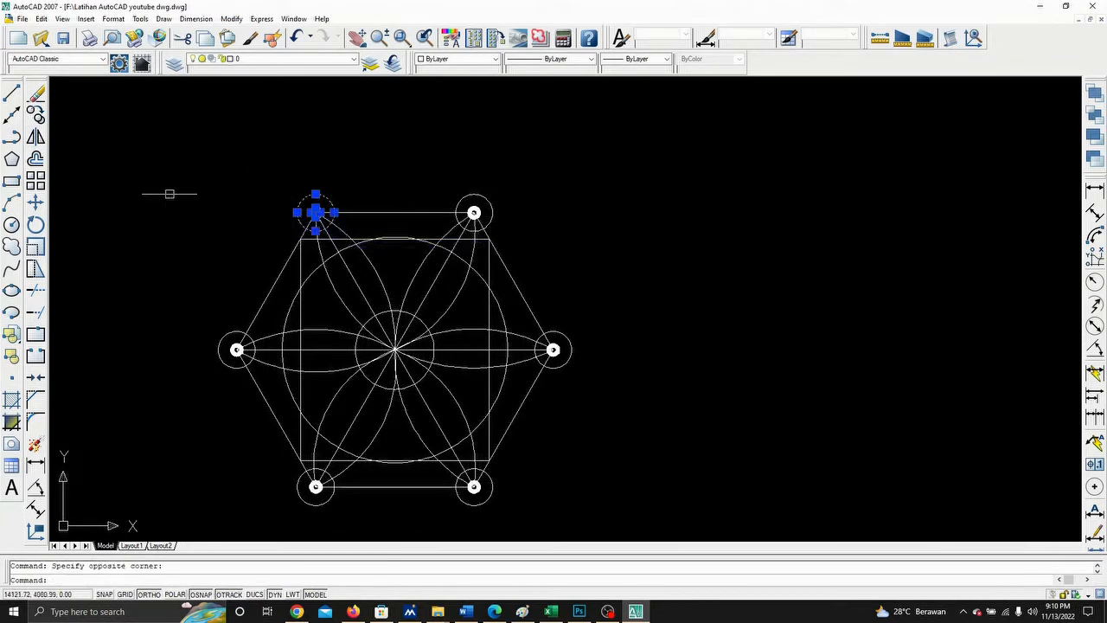
pyautogui.click(35, 114)
pyautogui.scroll(2, 351, 230)
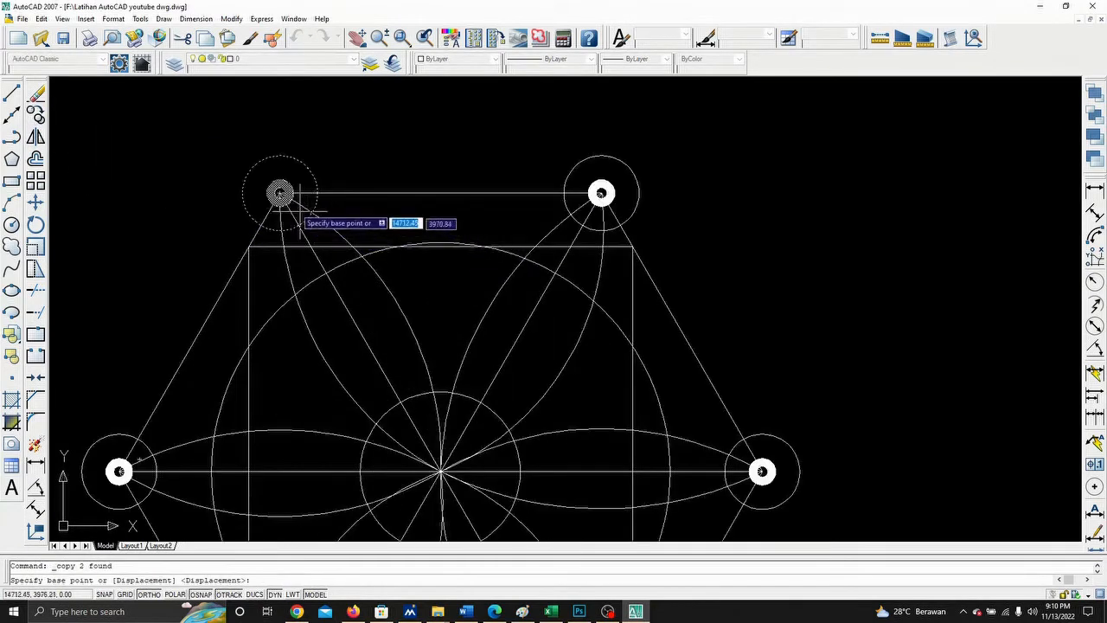
pyautogui.click(280, 192)
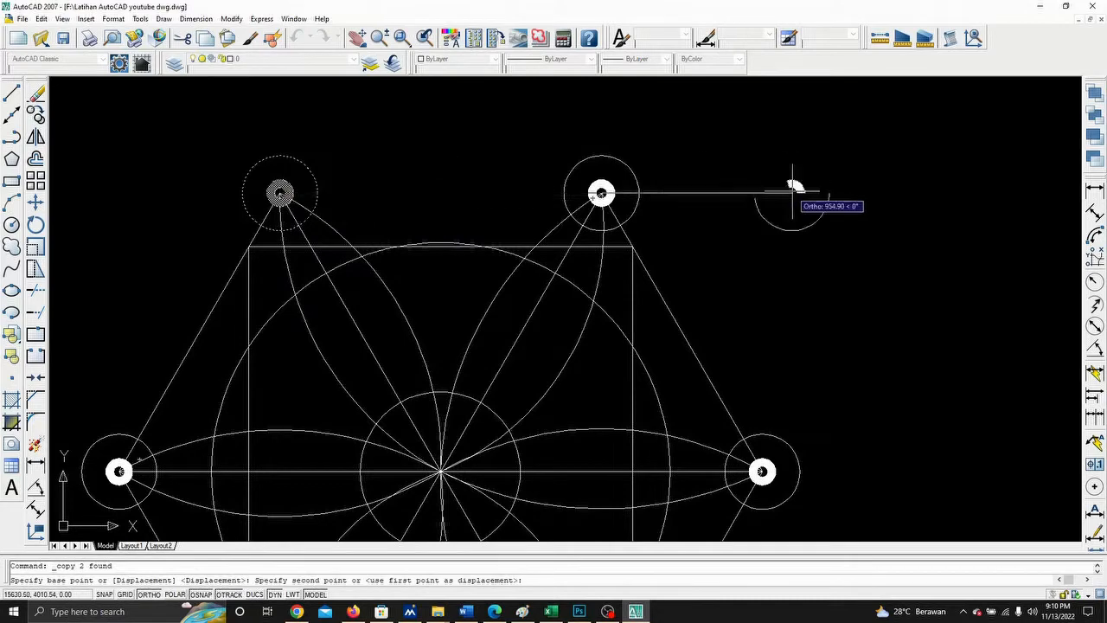
pyautogui.scroll(-2, 805, 203)
pyautogui.write('100')
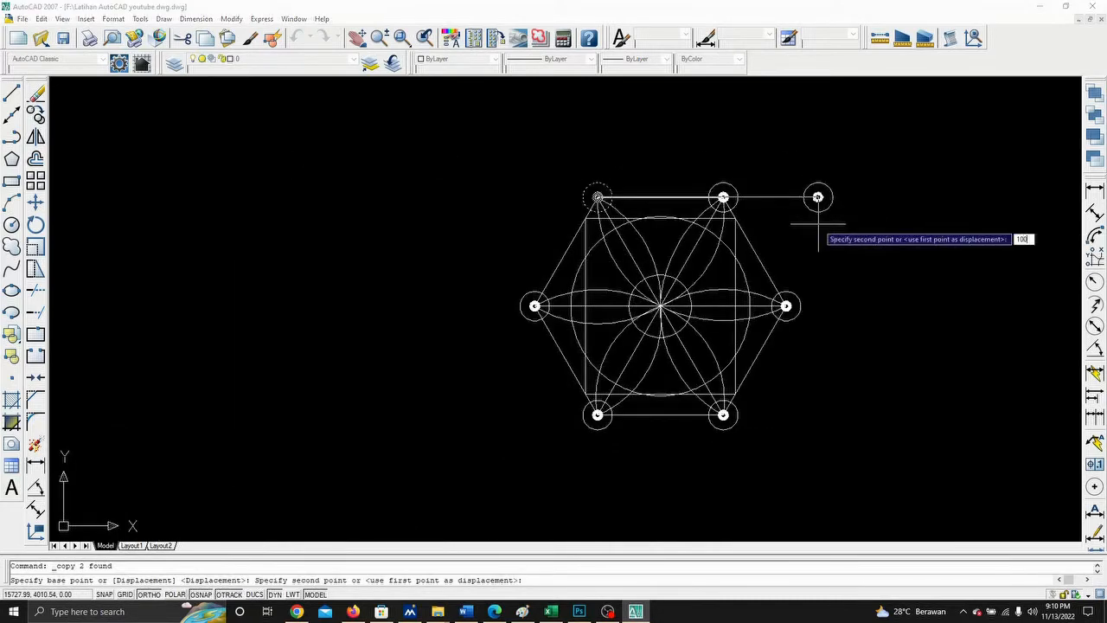
pyautogui.press('Return')
pyautogui.scroll(-2, 816, 223)
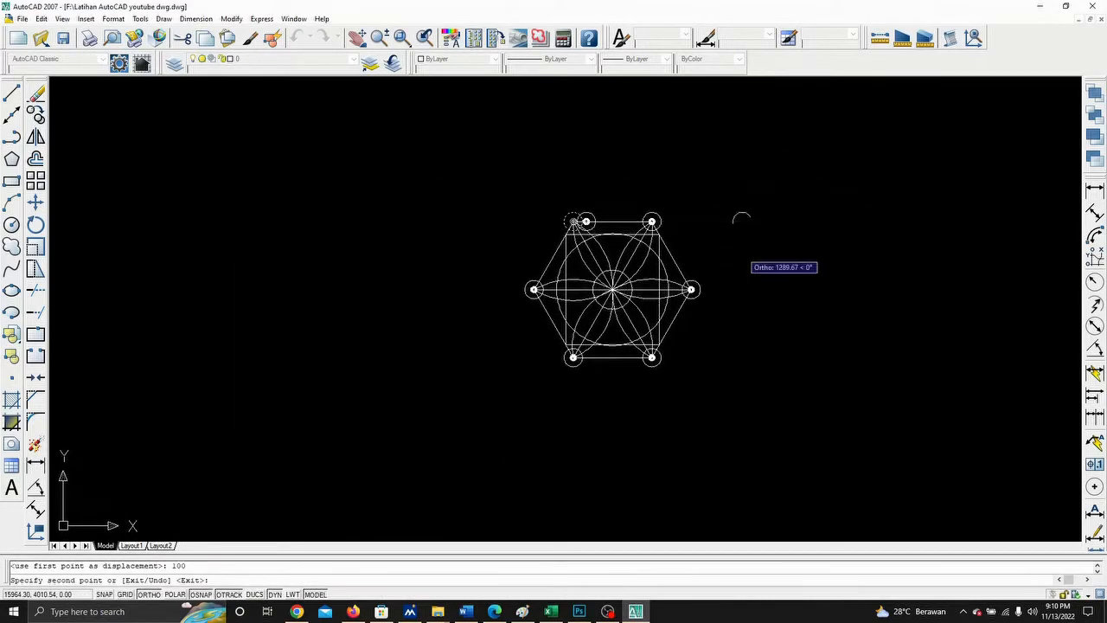
pyautogui.scroll(3, 742, 253)
pyautogui.write('200')
pyautogui.press('Return')
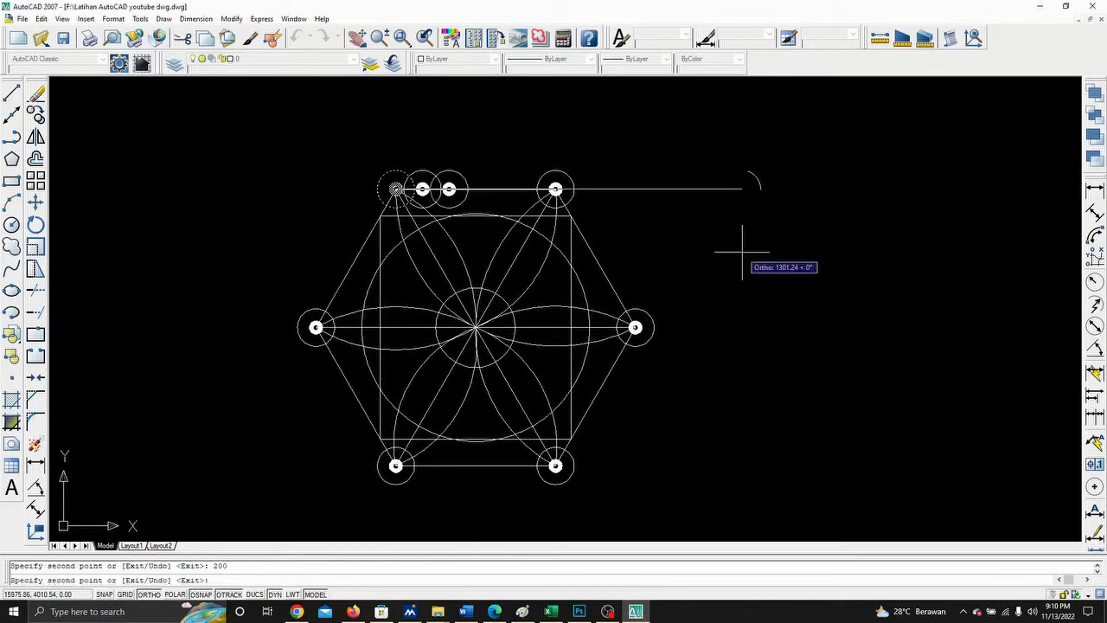
pyautogui.write('300')
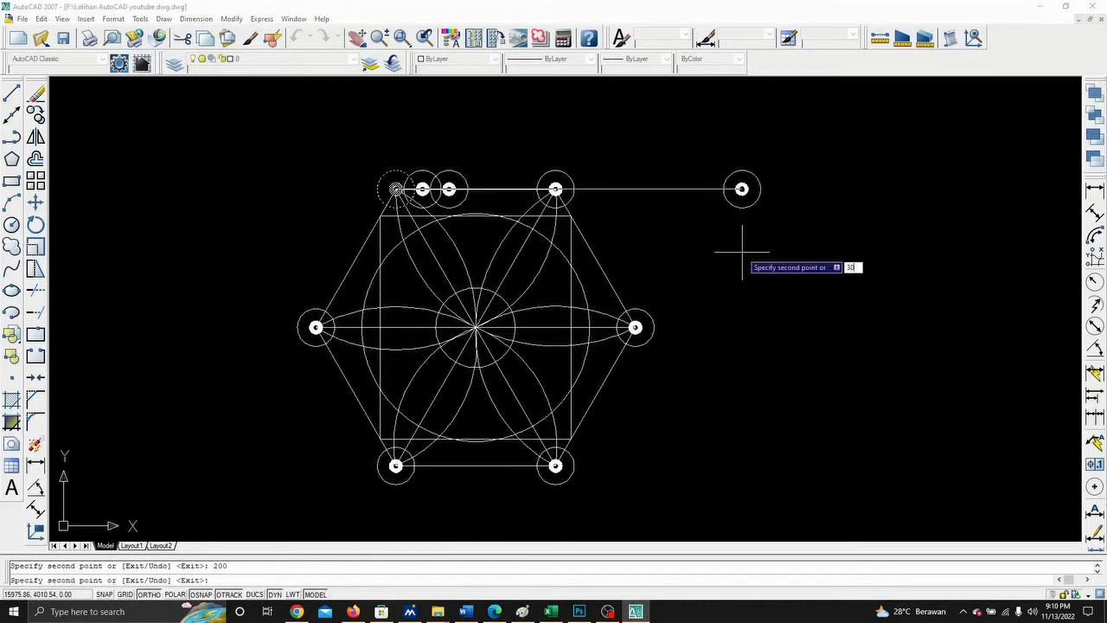
pyautogui.press('Return')
pyautogui.scroll(2, 739, 252)
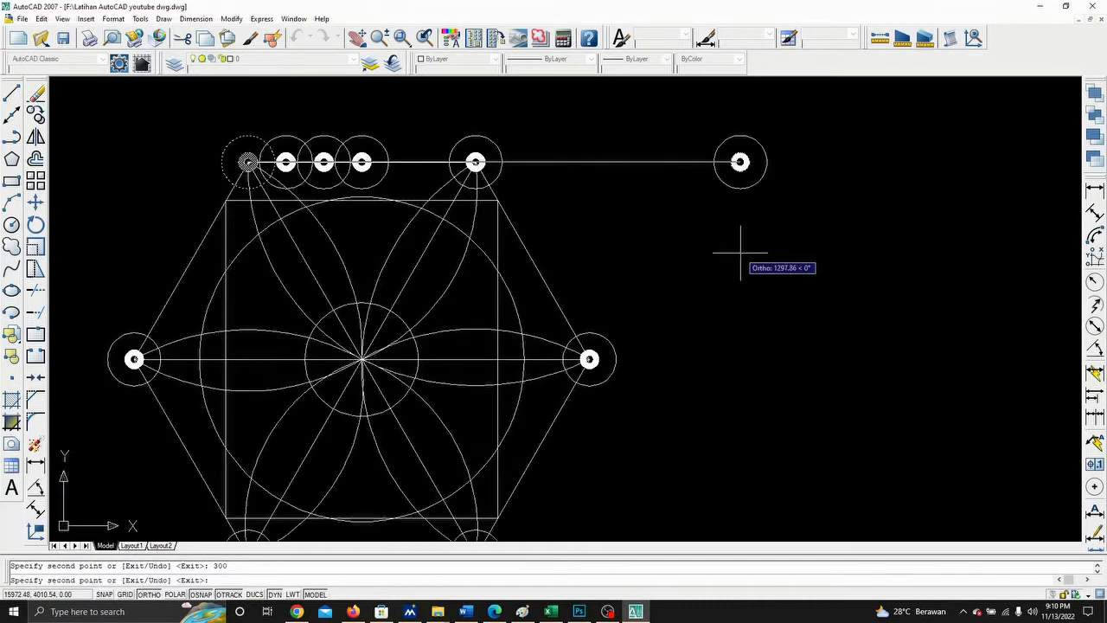
# - Place two further copies of the circle and donut 100 and 200 units to the left of the vertex and end the copy
pyautogui.scroll(-3, 737, 249)
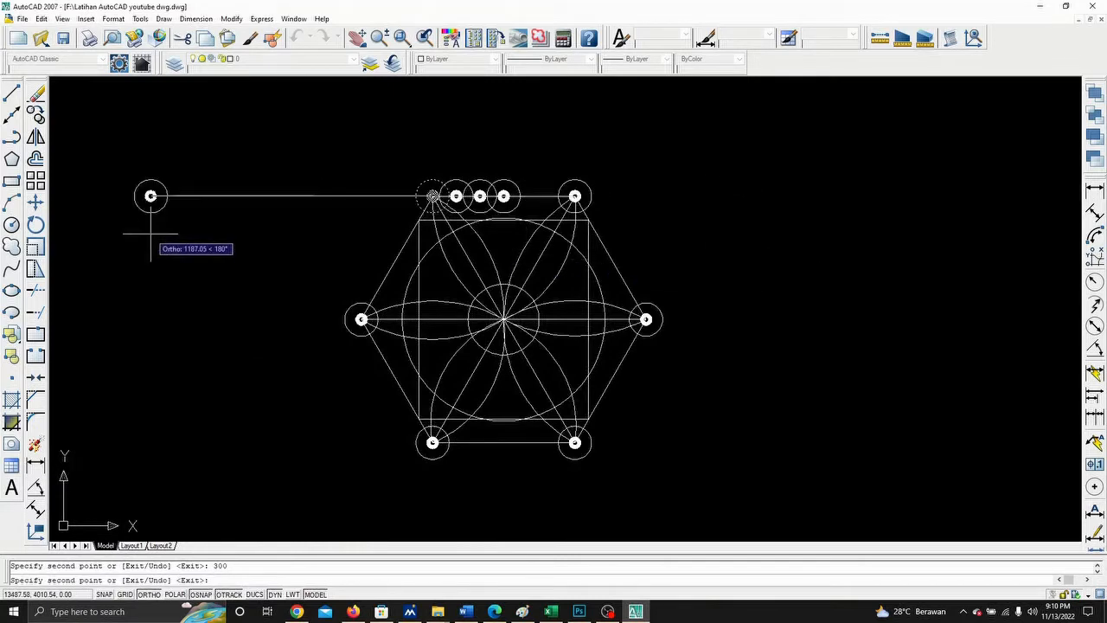
pyautogui.write('100')
pyautogui.press('Return')
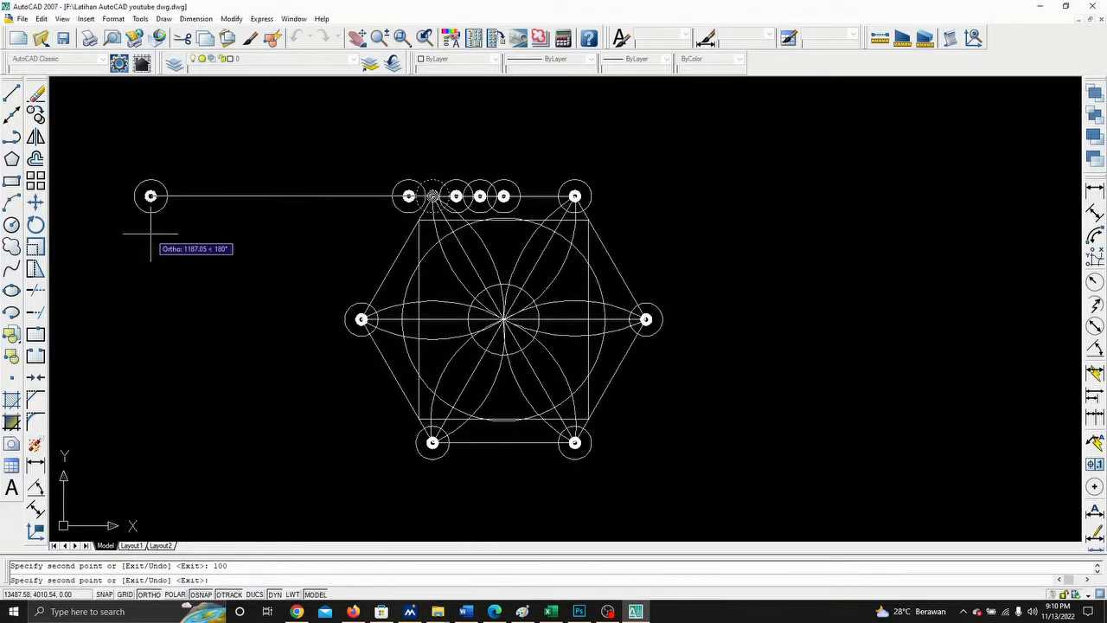
pyautogui.write('200')
pyautogui.press('Return')
pyautogui.moveTo(390, 153); pyautogui.dragTo(395, 338, button='middle')
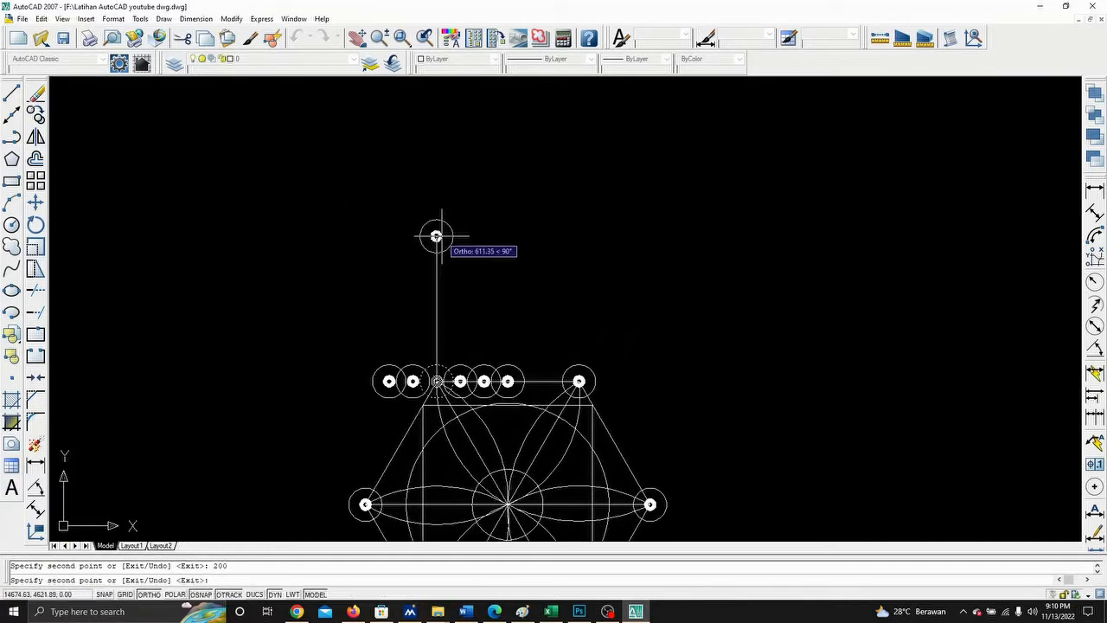
pyautogui.press('Escape')
# - Erase the two copies left of the upper-left vertex and the three copies right of it
pyautogui.scroll(5, 376, 389)
pyautogui.click(310, 275)
pyautogui.click(534, 423)
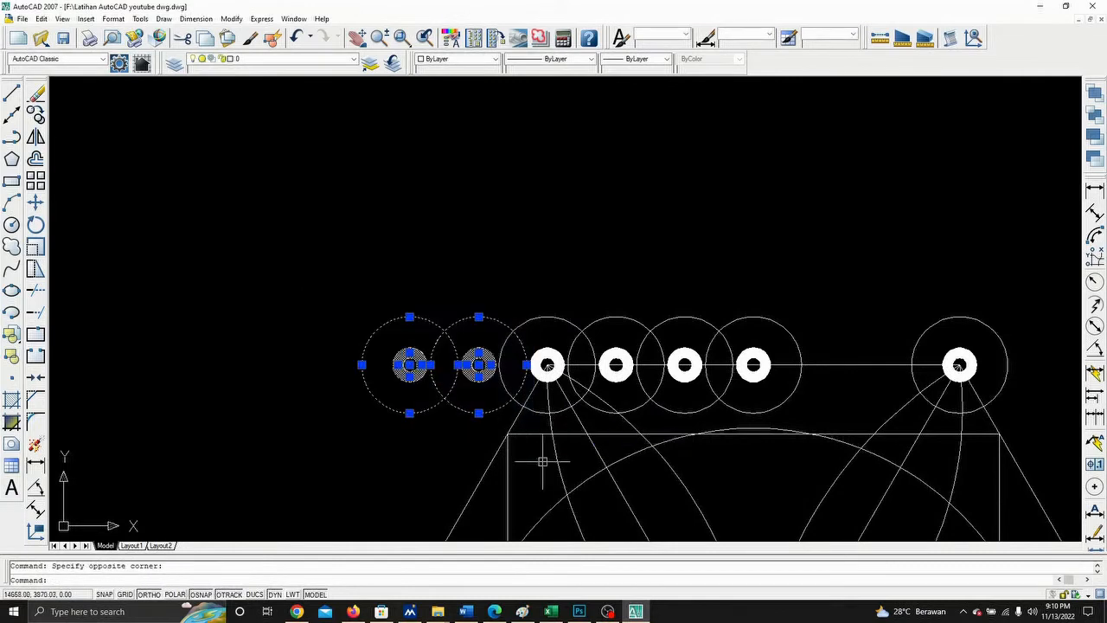
pyautogui.press('Delete')
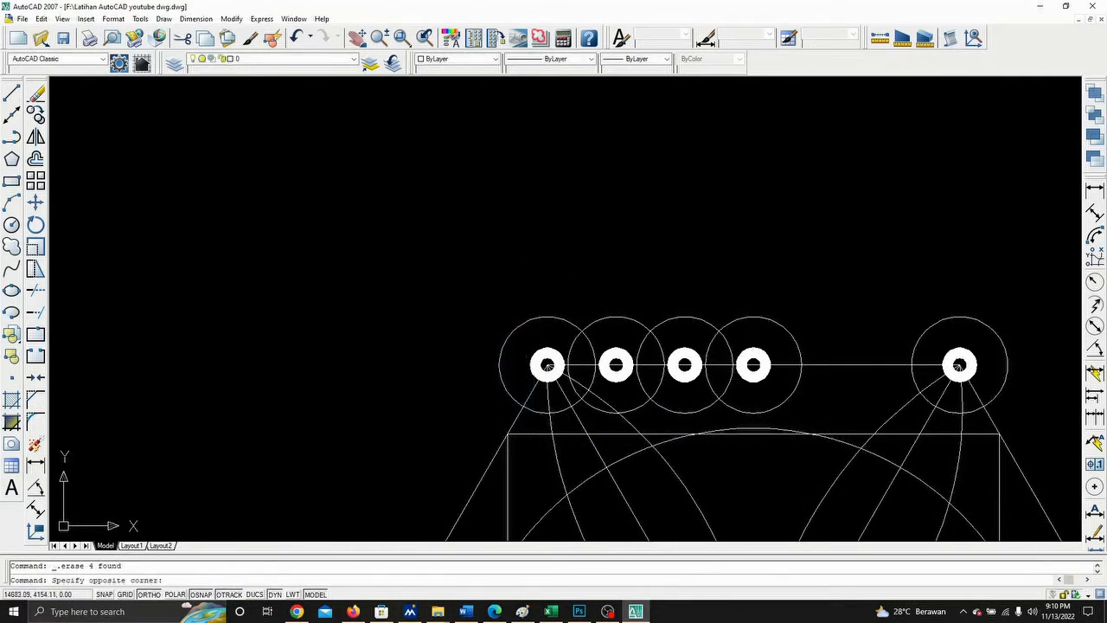
pyautogui.click(553, 267)
pyautogui.click(823, 439)
pyautogui.press('Delete')
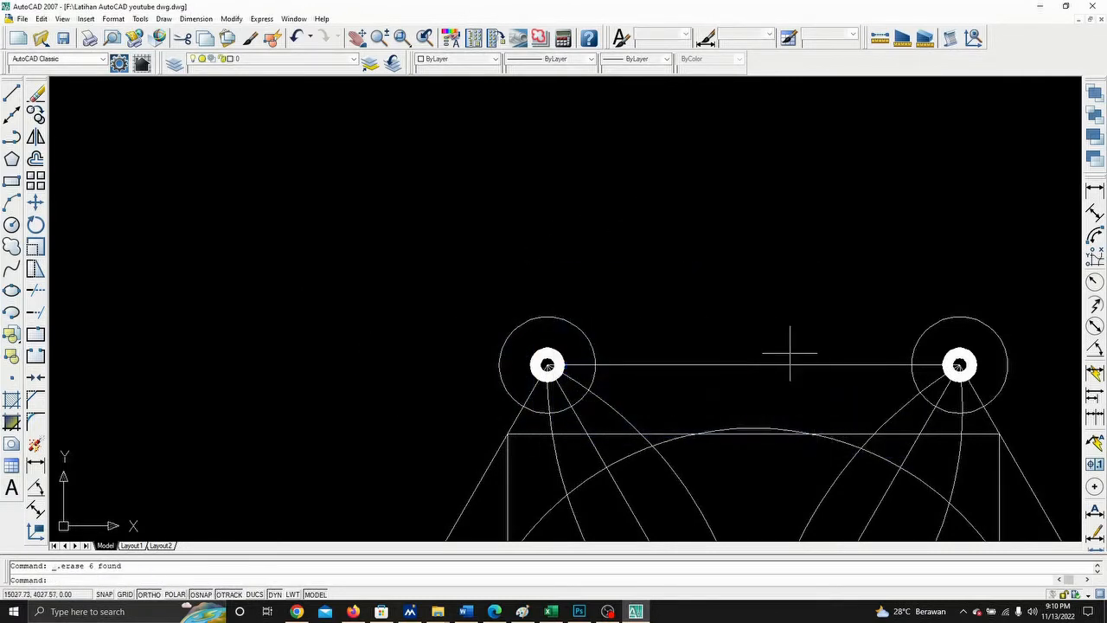
# - Draw a single vertical line in the empty space to the right of the hexagonal ornament
pyautogui.scroll(-5, 784, 344)
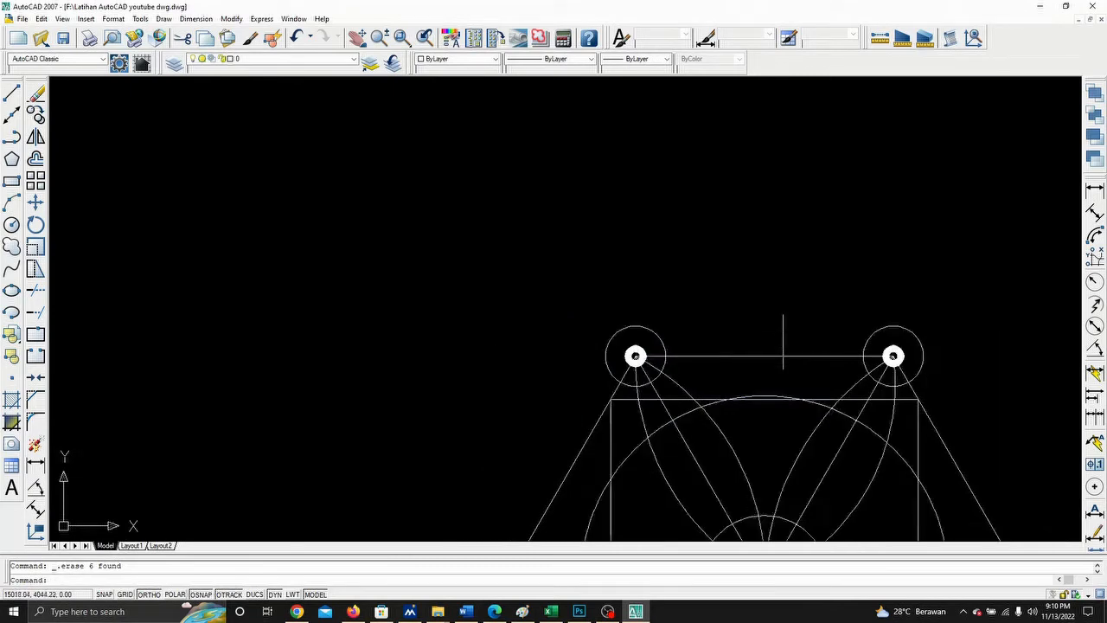
pyautogui.scroll(2, 576, 227)
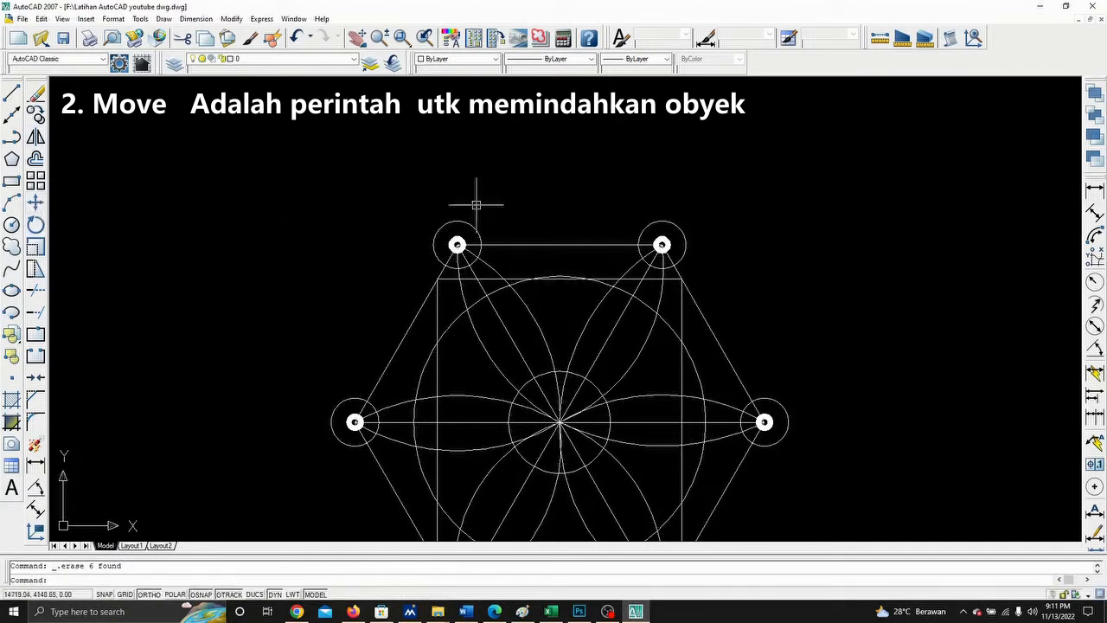
pyautogui.scroll(-2, 553, 229)
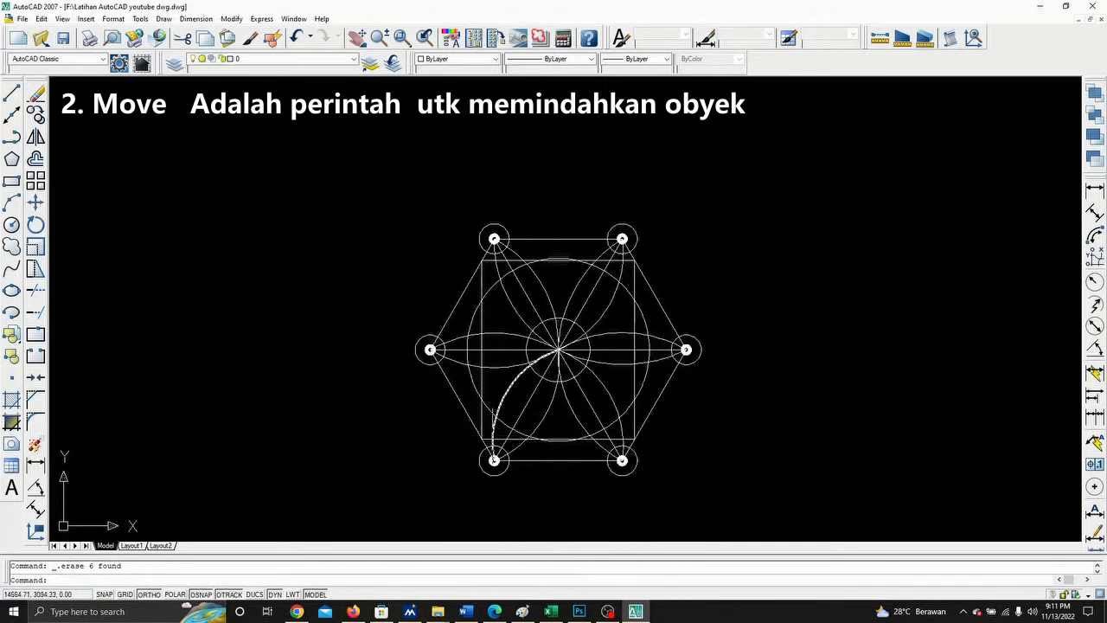
pyautogui.scroll(2, 516, 376)
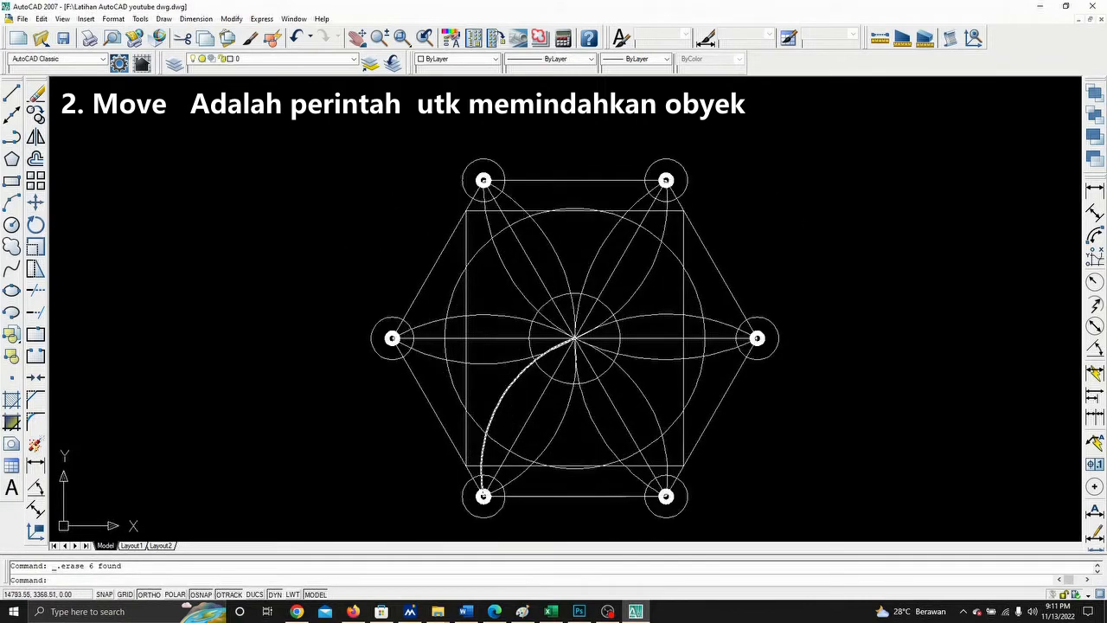
pyautogui.moveTo(517, 376); pyautogui.dragTo(326, 388, button='middle')
pyautogui.click(13, 101)
pyautogui.click(980, 231)
pyautogui.click(984, 430)
pyautogui.press('Escape')
pyautogui.scroll(2, 364, 225)
pyautogui.scroll(2, 519, 157)
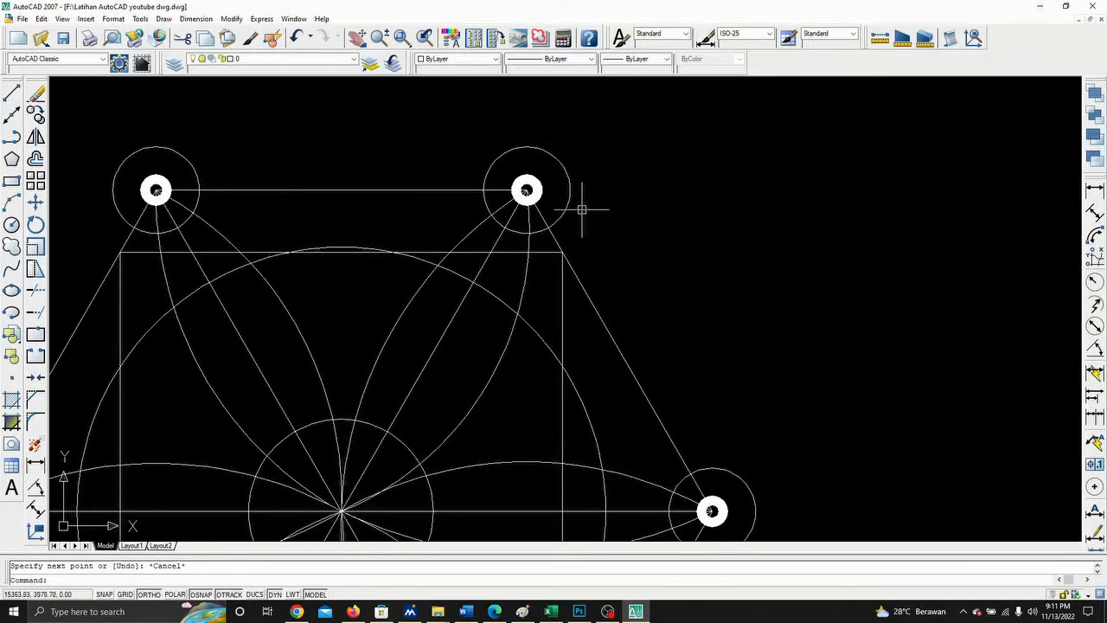
pyautogui.scroll(-7, 583, 208)
pyautogui.scroll(4, 545, 177)
pyautogui.scroll(2, 567, 212)
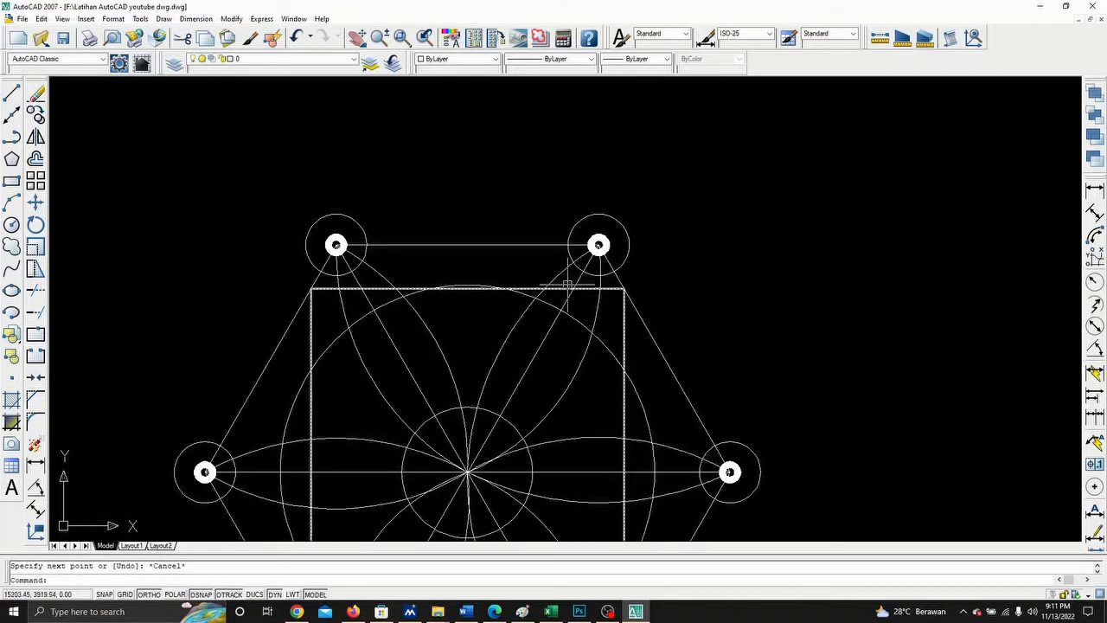
pyautogui.scroll(-5, 834, 250)
# - Move the circle and donut from the hexagon's upper-right vertex to the upper endpoint of the vertical line, using their centre as base point
pyautogui.moveTo(833, 250); pyautogui.dragTo(615, 257, button='middle')
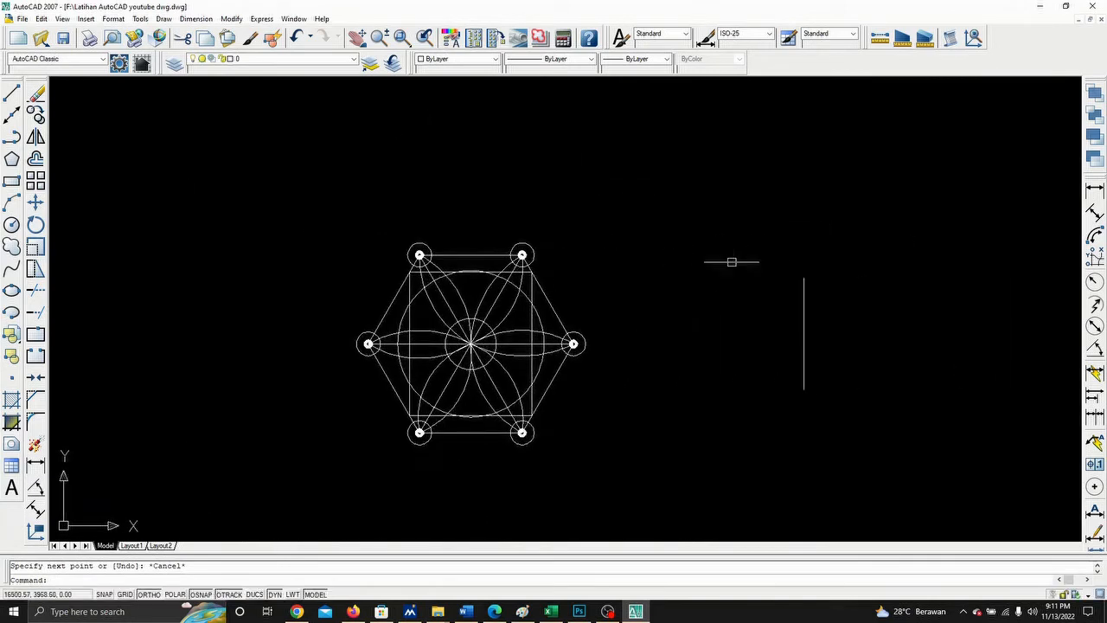
pyautogui.scroll(2, 763, 260)
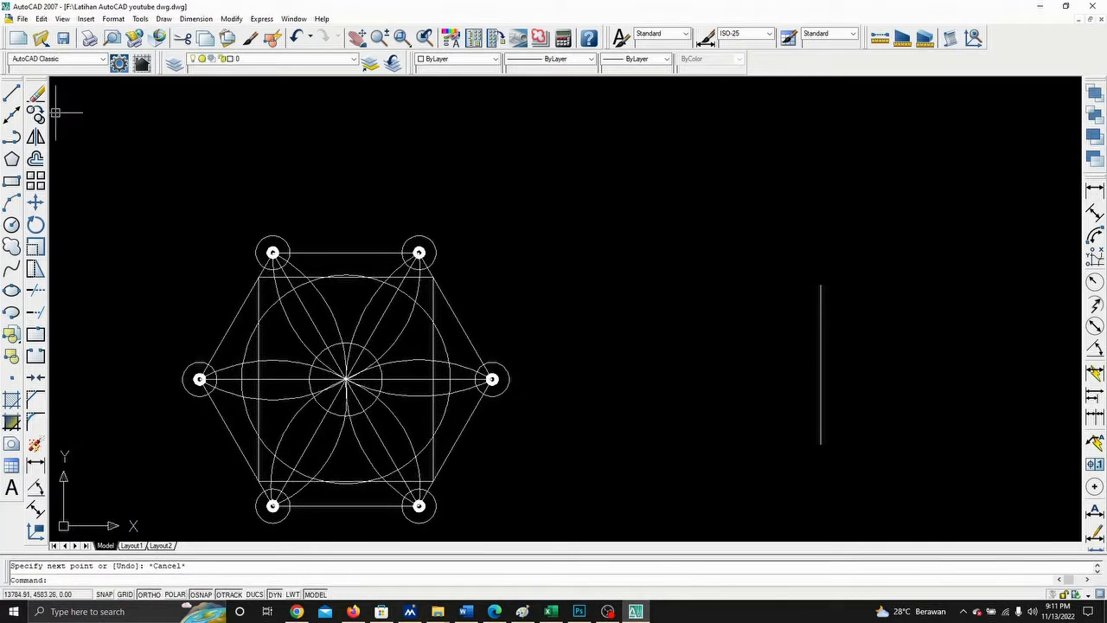
pyautogui.click(37, 204)
pyautogui.scroll(4, 426, 217)
pyautogui.click(350, 211)
pyautogui.click(497, 351)
pyautogui.scroll(5, 441, 308)
pyautogui.press('Return')
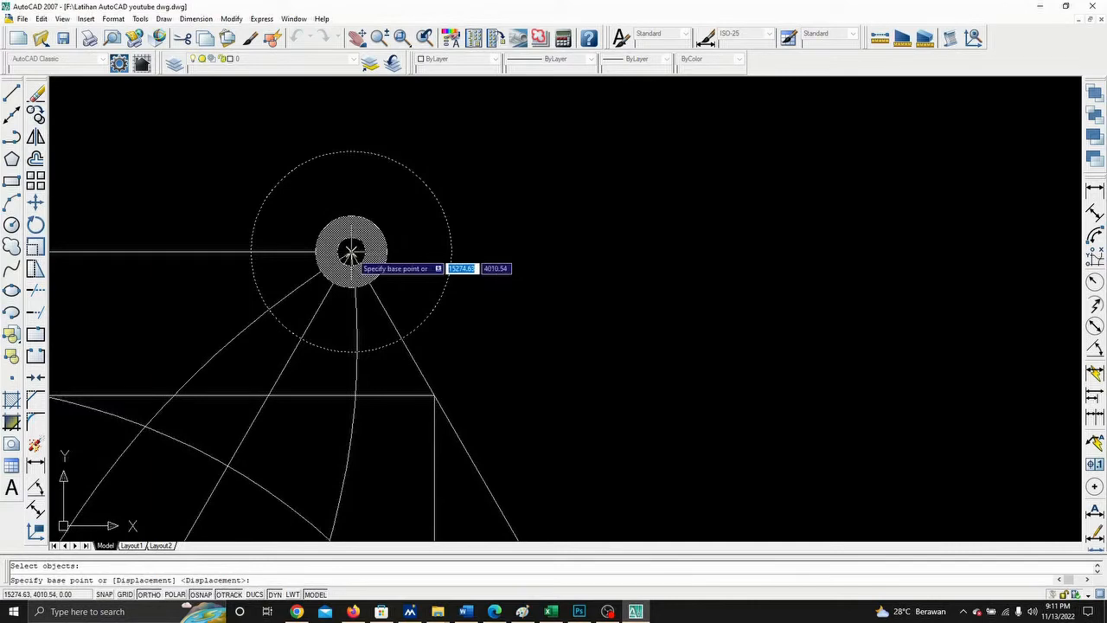
pyautogui.click(351, 256)
pyautogui.scroll(-5, 415, 337)
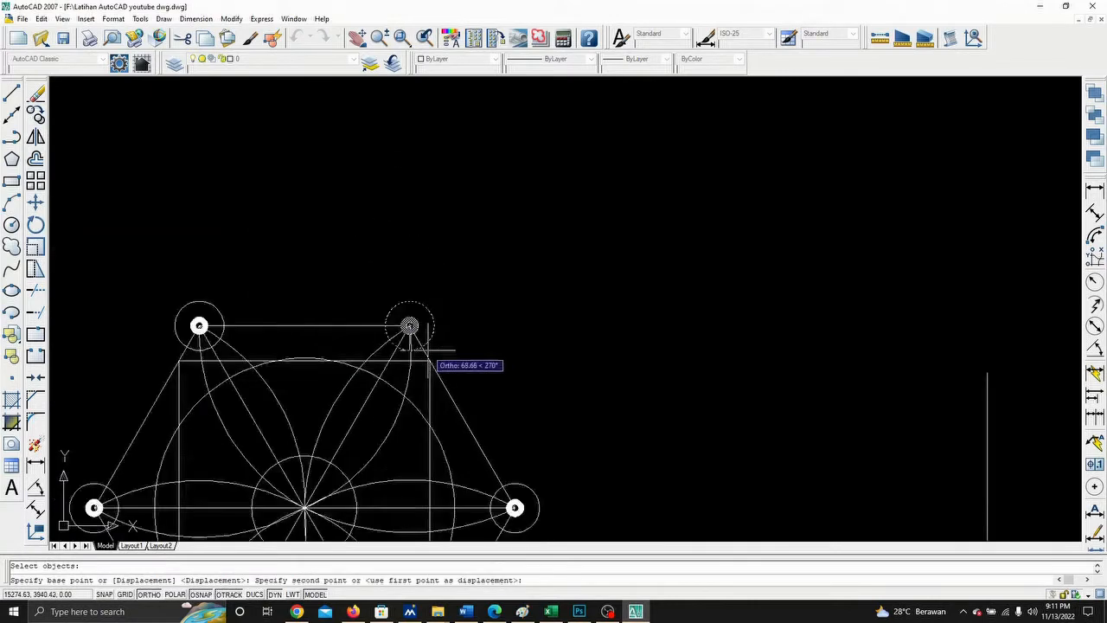
pyautogui.click(585, 265)
pyautogui.press('Escape')
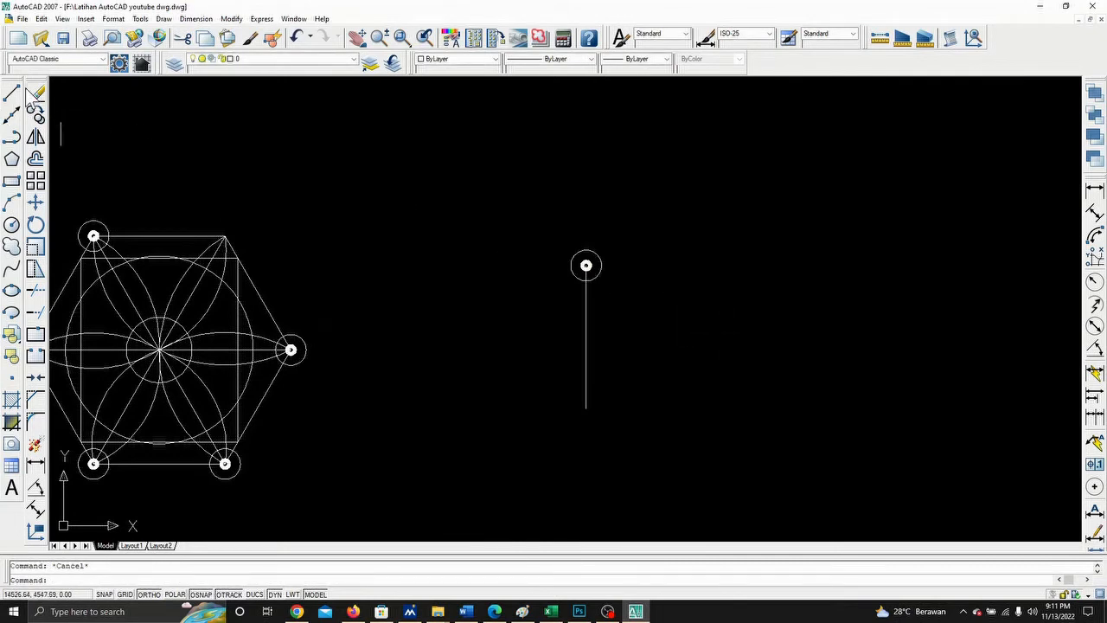
# - Copy the vertical line horizontally to the right from its lower endpoint, placing one copy
pyautogui.scroll(2, 606, 299)
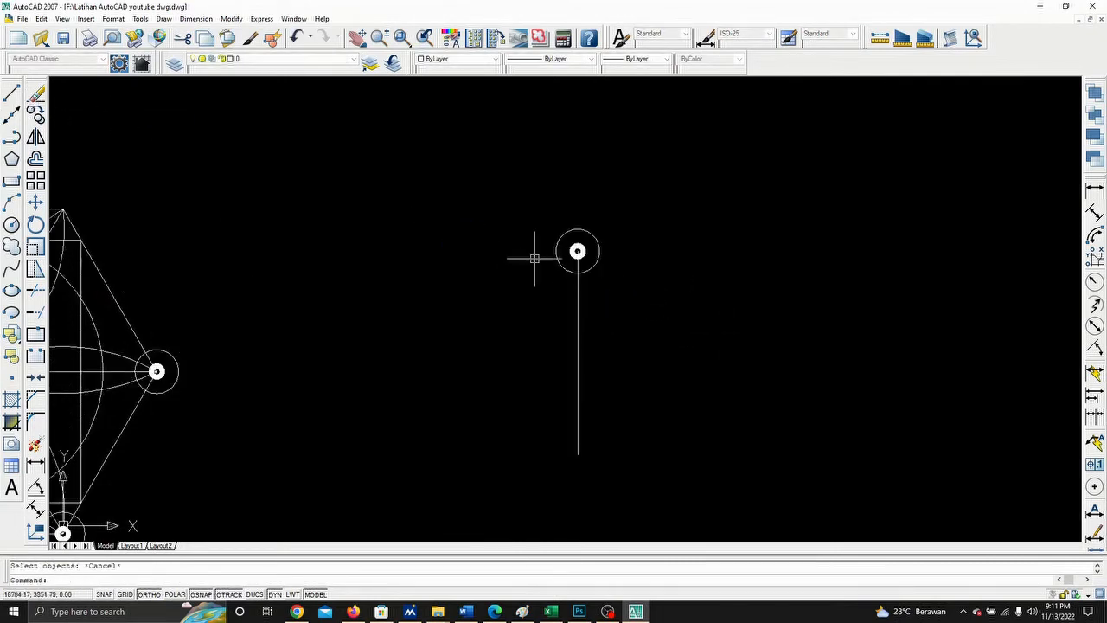
pyautogui.click(35, 113)
pyautogui.click(621, 337)
pyautogui.click(513, 380)
pyautogui.click(578, 456)
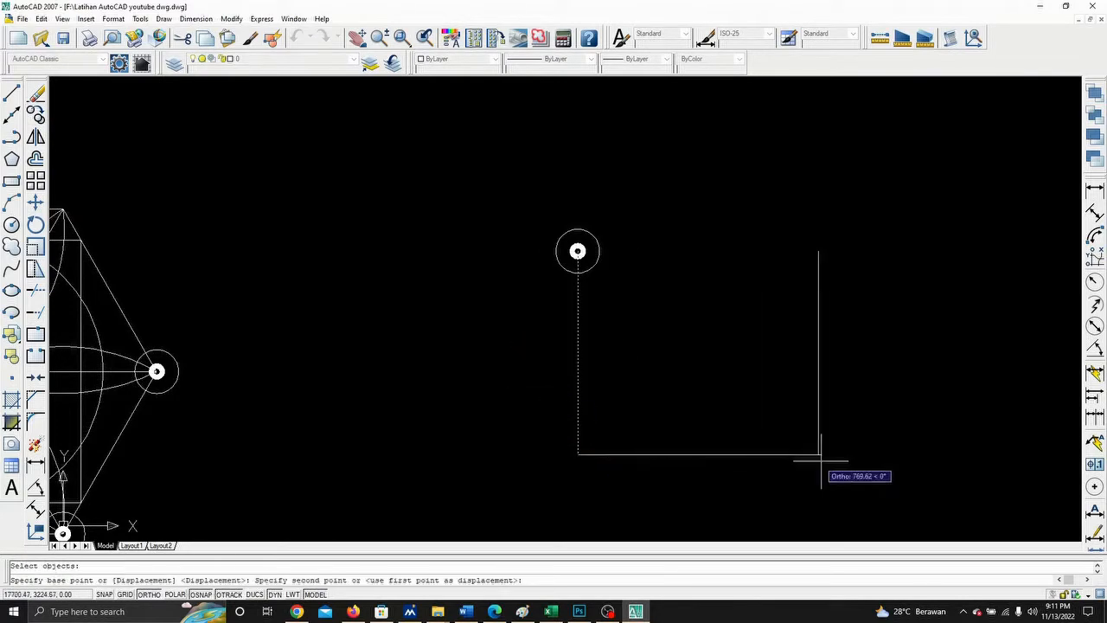
pyautogui.click(860, 463)
pyautogui.scroll(-2, 838, 466)
pyautogui.moveTo(797, 418); pyautogui.dragTo(883, 328, button='middle')
pyautogui.press('Escape')
# - Copy the circle and donut from the hexagon's upper-left vertex to the upper endpoint of the second vertical line, using their centre as base point
pyautogui.scroll(3, 709, 268)
pyautogui.moveTo(603, 262); pyautogui.dragTo(576, 234, button='middle')
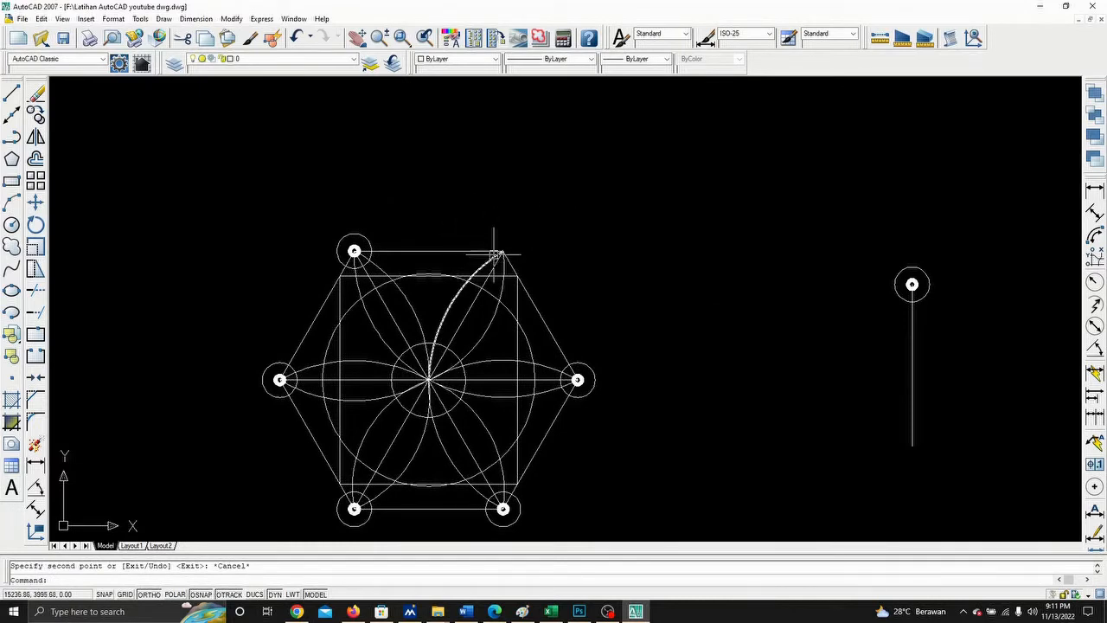
pyautogui.click(37, 115)
pyautogui.click(320, 209)
pyautogui.click(402, 307)
pyautogui.press('Return')
pyautogui.scroll(5, 355, 251)
pyautogui.click(356, 251)
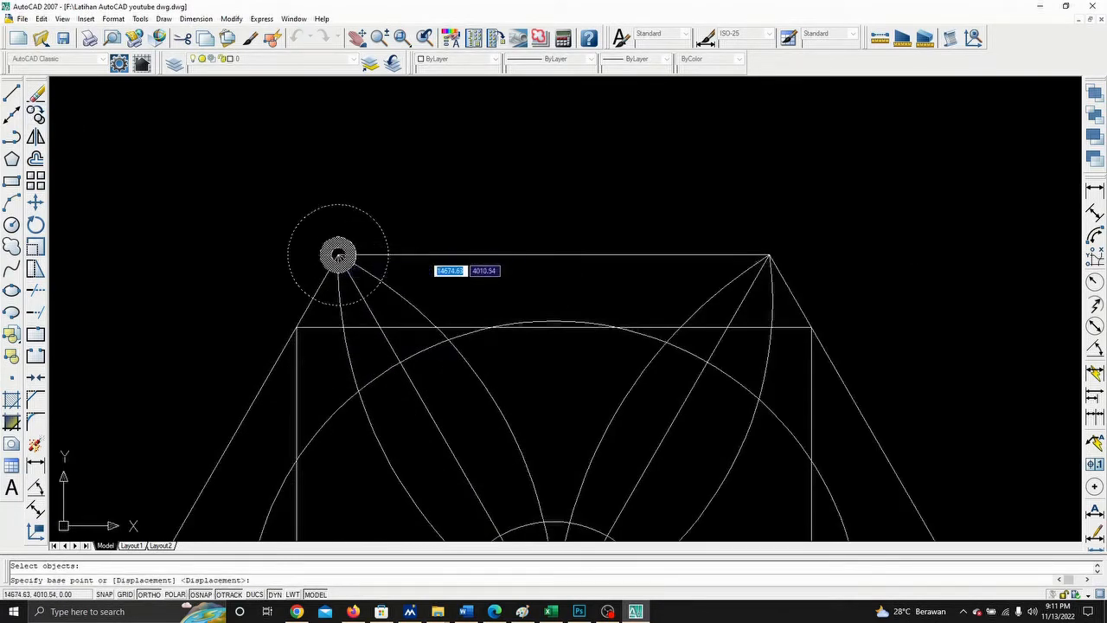
pyautogui.scroll(-2, 355, 251)
pyautogui.scroll(-1, 403, 303)
pyautogui.moveTo(740, 303); pyautogui.dragTo(513, 324, button='middle')
pyautogui.scroll(-1, 859, 288)
pyautogui.moveTo(860, 289); pyautogui.dragTo(674, 223, button='middle')
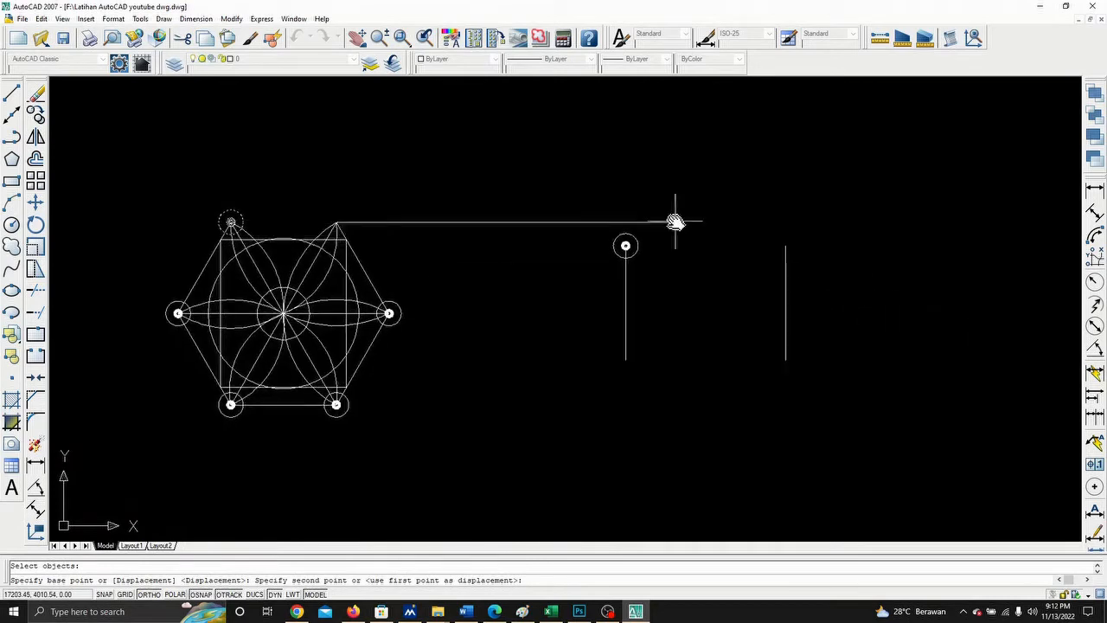
pyautogui.scroll(1, 760, 248)
pyautogui.click(794, 244)
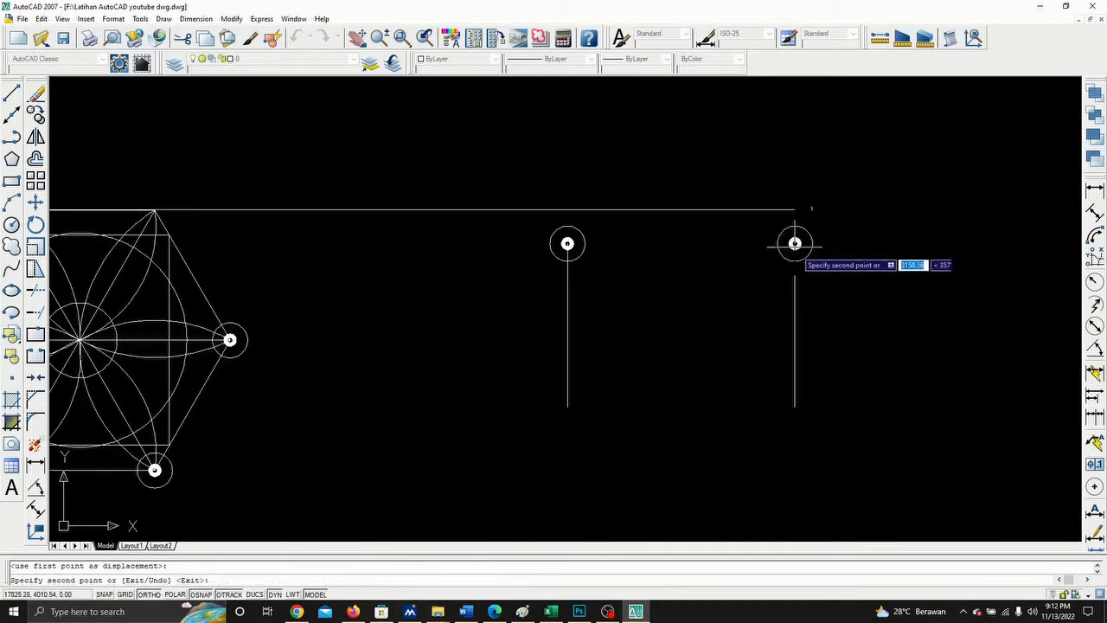
pyautogui.scroll(-3, 800, 259)
pyautogui.press('Escape')
pyautogui.scroll(3, 757, 266)
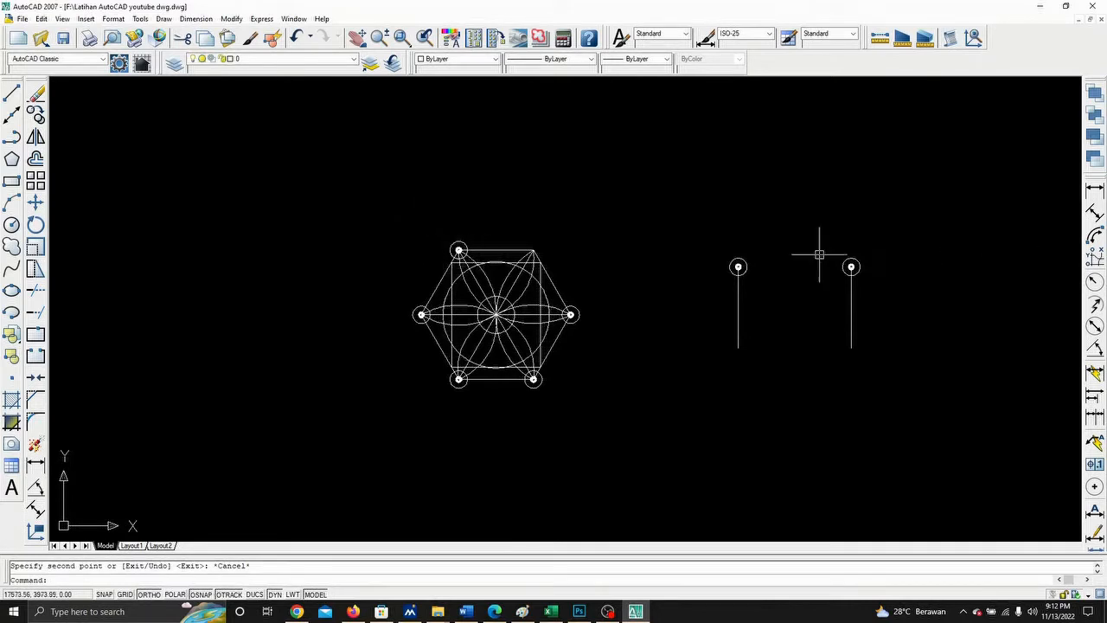
pyautogui.scroll(3, 804, 259)
pyautogui.click(37, 114)
pyautogui.click(623, 222)
pyautogui.click(813, 387)
pyautogui.press('Return')
pyautogui.scroll(5, 691, 256)
pyautogui.scroll(1, 649, 314)
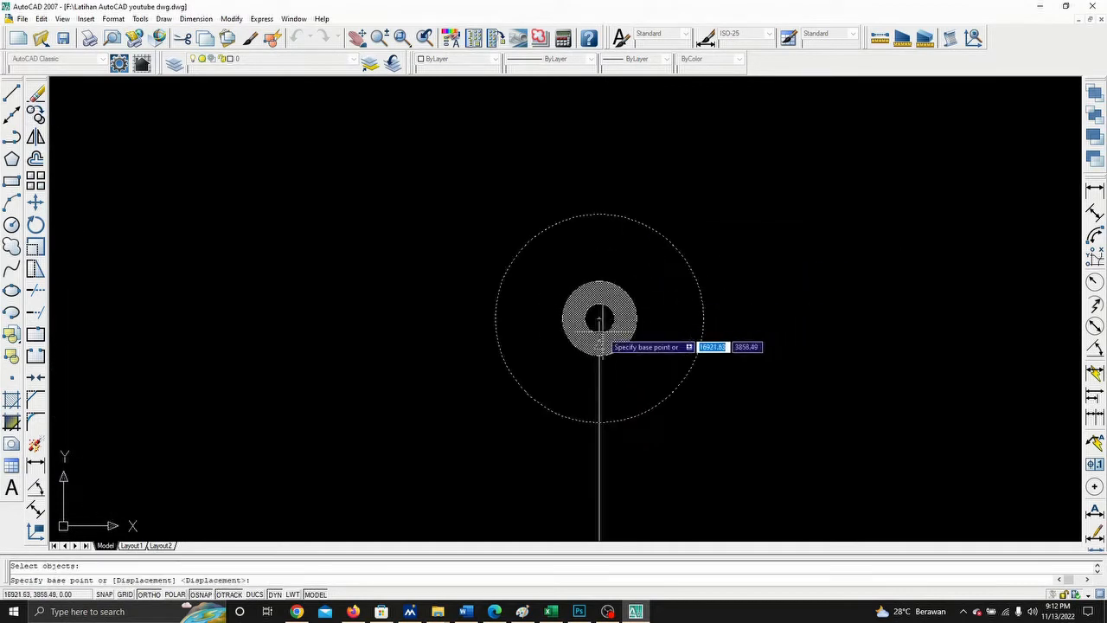
pyautogui.click(598, 315)
pyautogui.scroll(-3, 534, 356)
pyautogui.moveTo(349, 337)
pyautogui.mouseDown(button='middle')
pyautogui.moveTo(906, 225)
pyautogui.moveTo(942, 261)
pyautogui.mouseUp(button='middle')
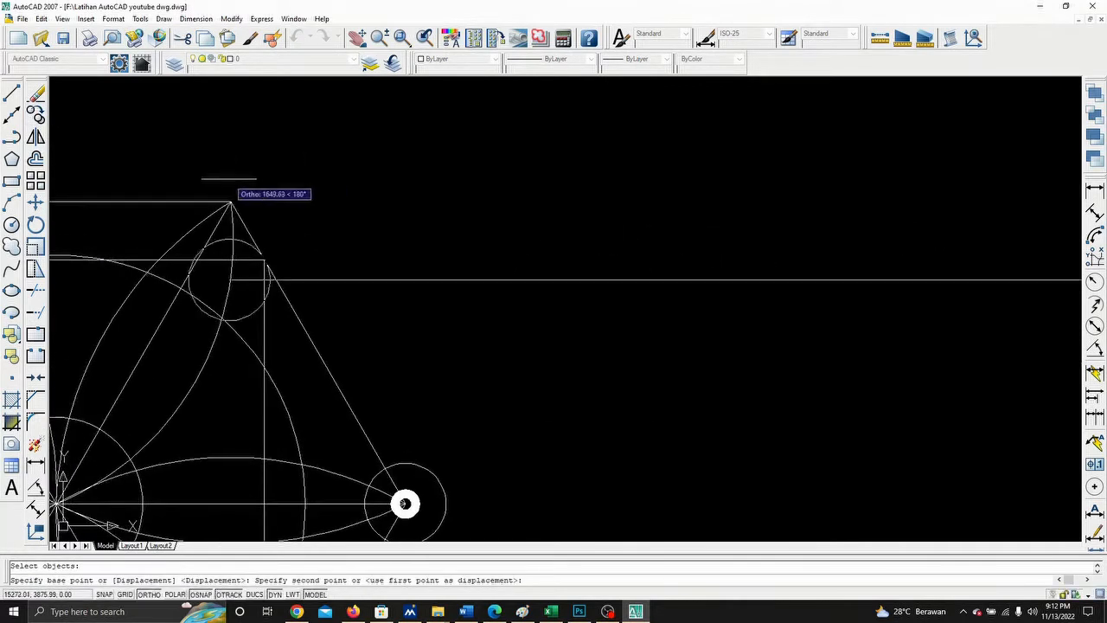
pyautogui.scroll(-8, 345, 213)
pyautogui.press('Escape')
pyautogui.scroll(-4, 469, 228)
pyautogui.scroll(6, 468, 226)
pyautogui.scroll(3, 468, 227)
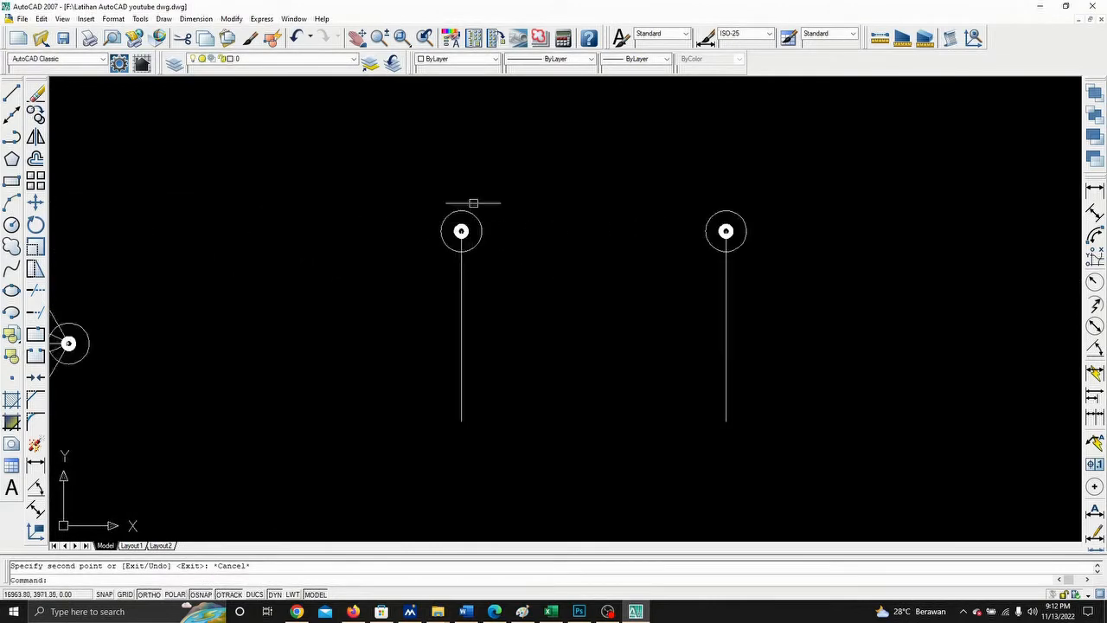
pyautogui.scroll(-2, 455, 242)
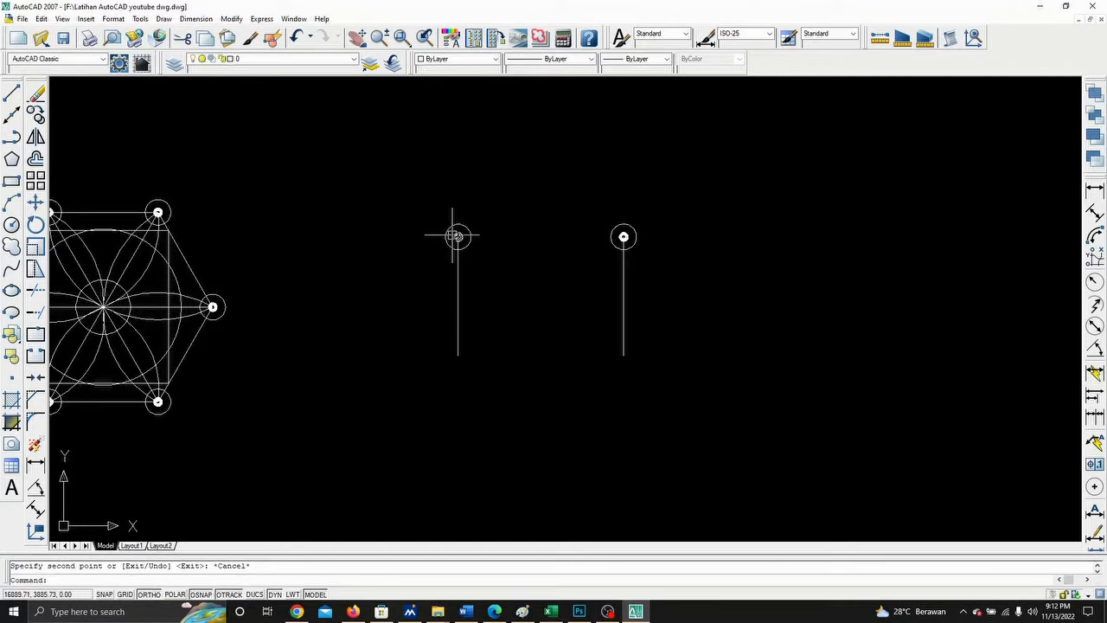
pyautogui.scroll(-4, 453, 299)
pyautogui.moveTo(481, 274); pyautogui.dragTo(479, 214, button='middle')
pyautogui.scroll(3, 507, 217)
pyautogui.moveTo(543, 223)
pyautogui.mouseDown(button='middle')
pyautogui.moveTo(736, 235)
pyautogui.moveTo(718, 229)
pyautogui.mouseUp(button='middle')
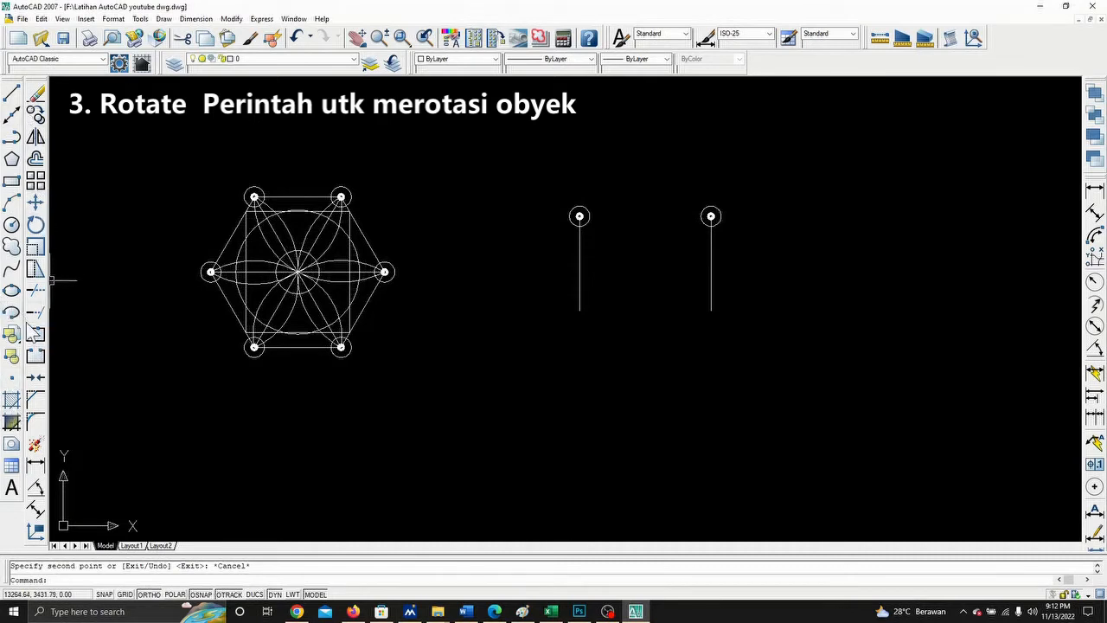
pyautogui.click(34, 225)
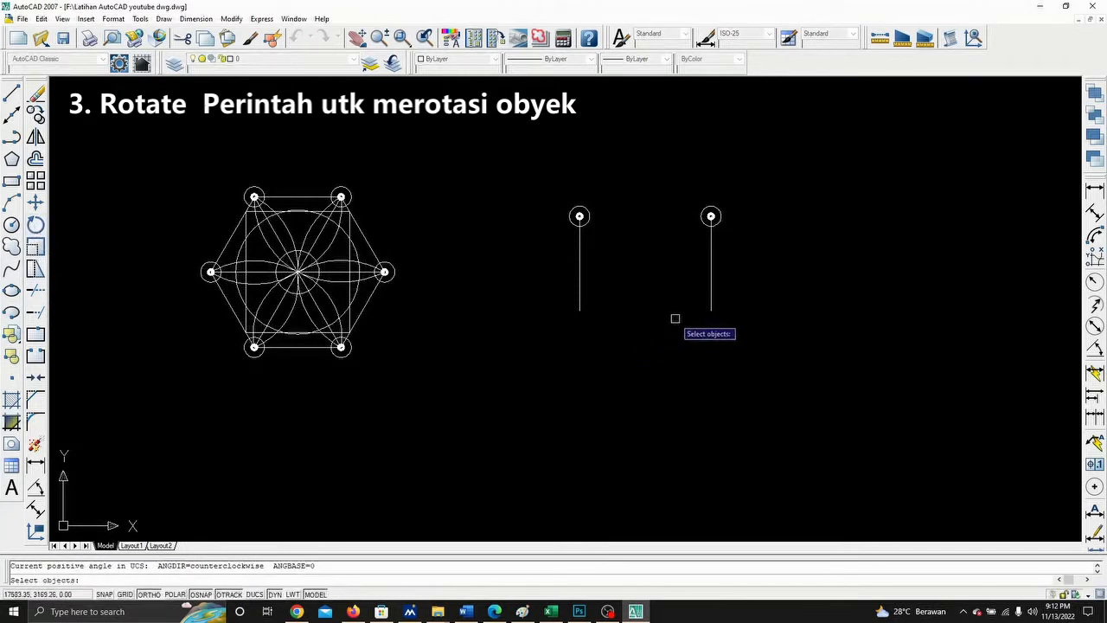
pyautogui.press('Escape')
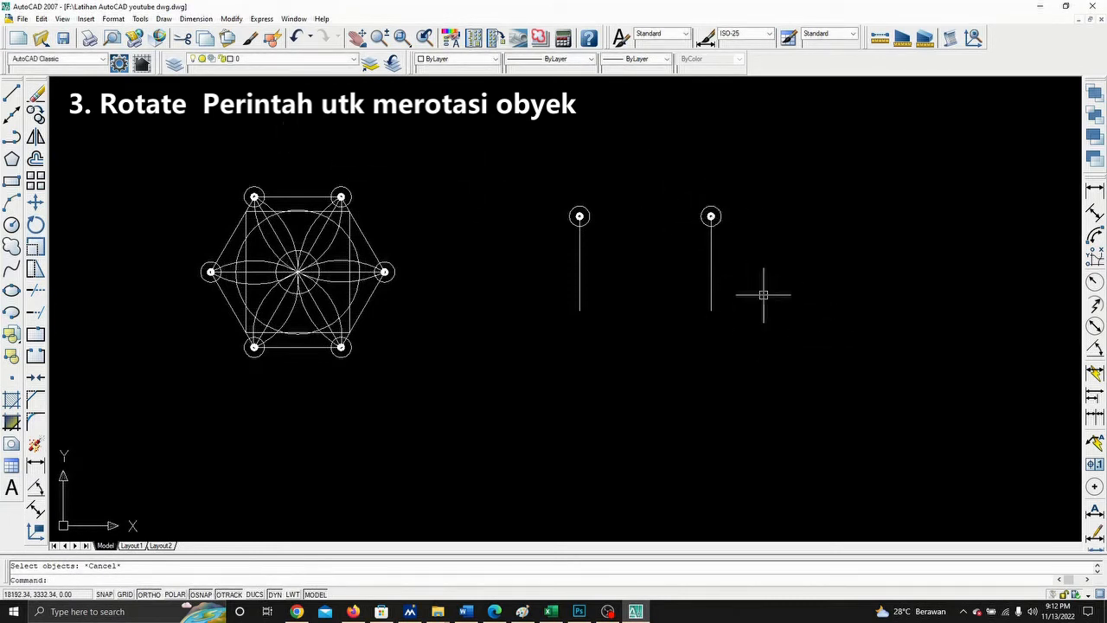
pyautogui.scroll(-4, 763, 295)
pyautogui.moveTo(763, 295); pyautogui.dragTo(448, 264, button='middle')
pyautogui.scroll(2, 193, 183)
pyautogui.scroll(-2, 202, 171)
pyautogui.scroll(5, 294, 208)
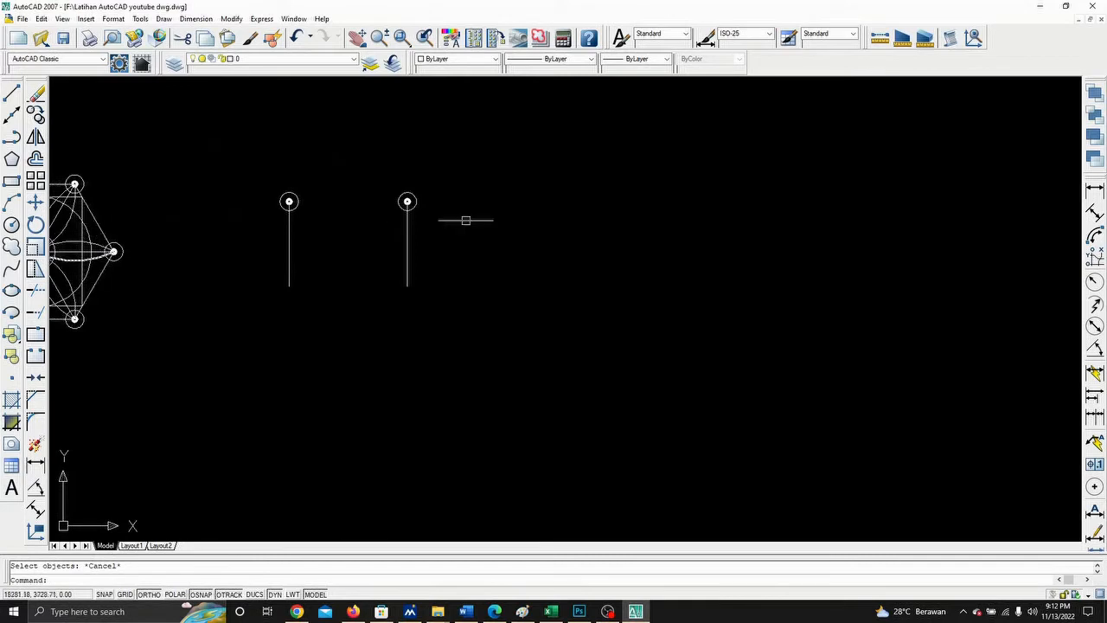
pyautogui.click(36, 224)
pyautogui.click(358, 163)
pyautogui.click(556, 353)
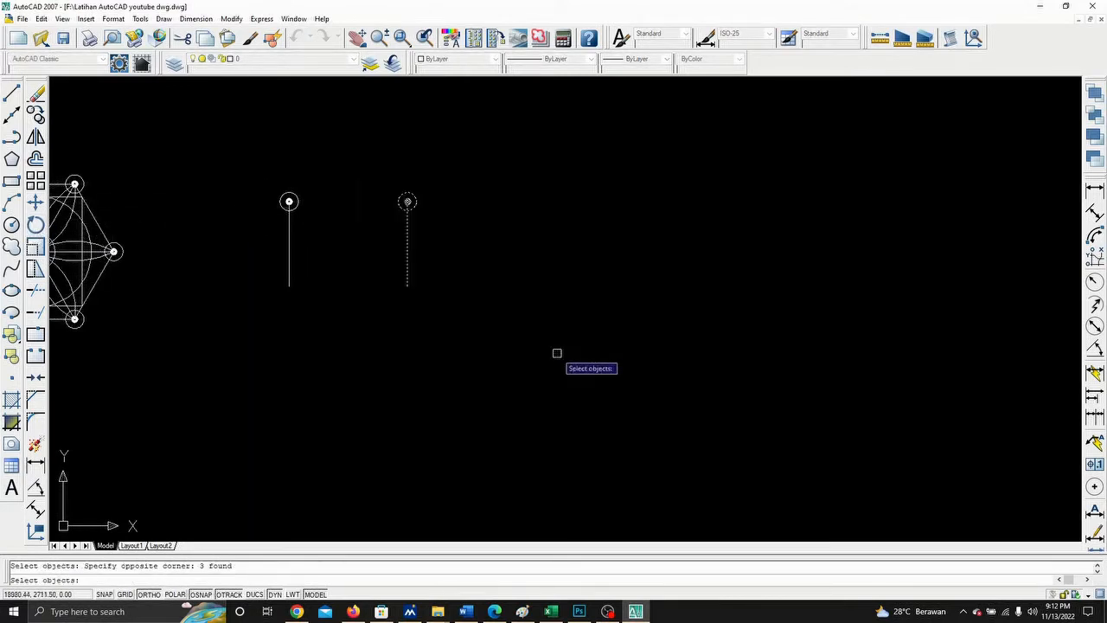
pyautogui.scroll(3, 389, 294)
pyautogui.press('Return')
pyautogui.click(439, 272)
pyautogui.press('Escape')
pyautogui.moveTo(440, 272); pyautogui.dragTo(454, 319, button='middle')
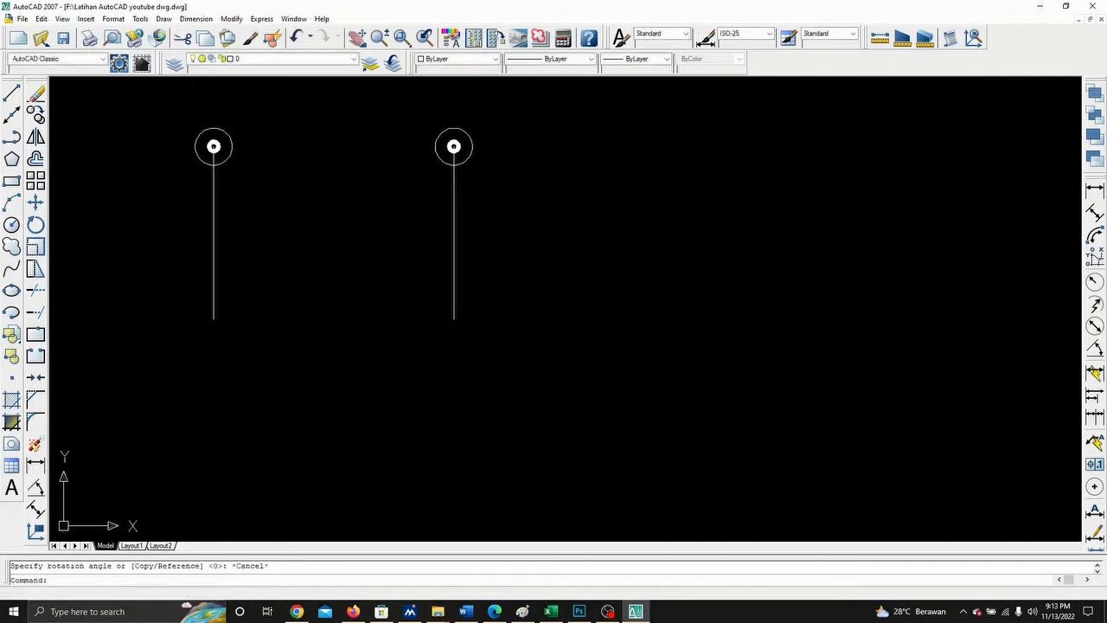
# - Rotate the second vertical line with its circle and donut 270° about the line's lower endpoint, so it points horizontally right
pyautogui.click(36, 246)
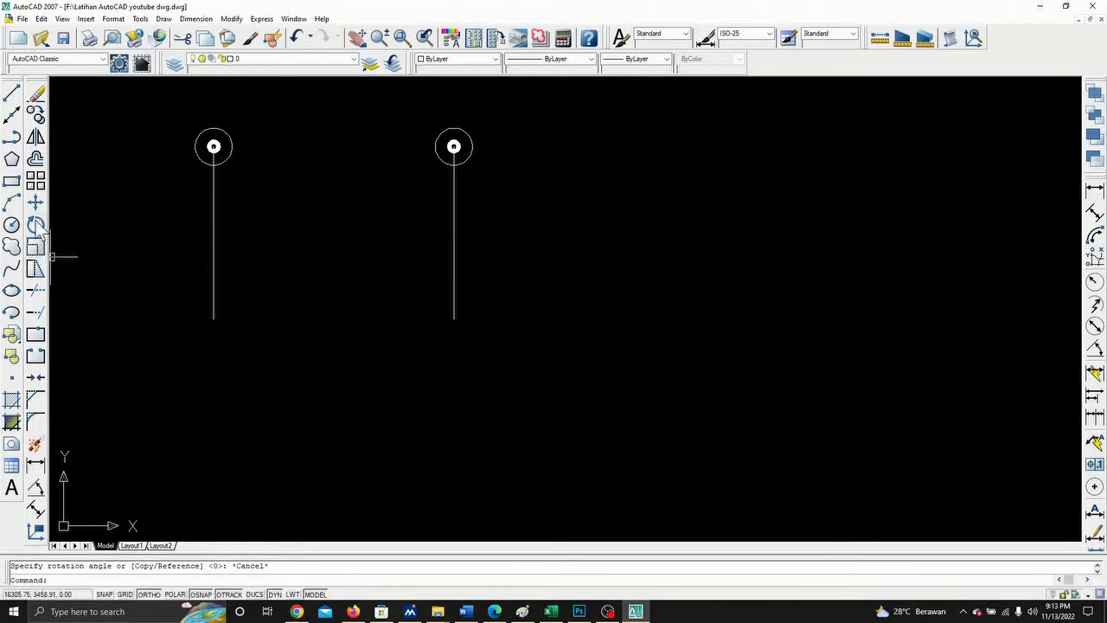
pyautogui.click(376, 104)
pyautogui.click(620, 392)
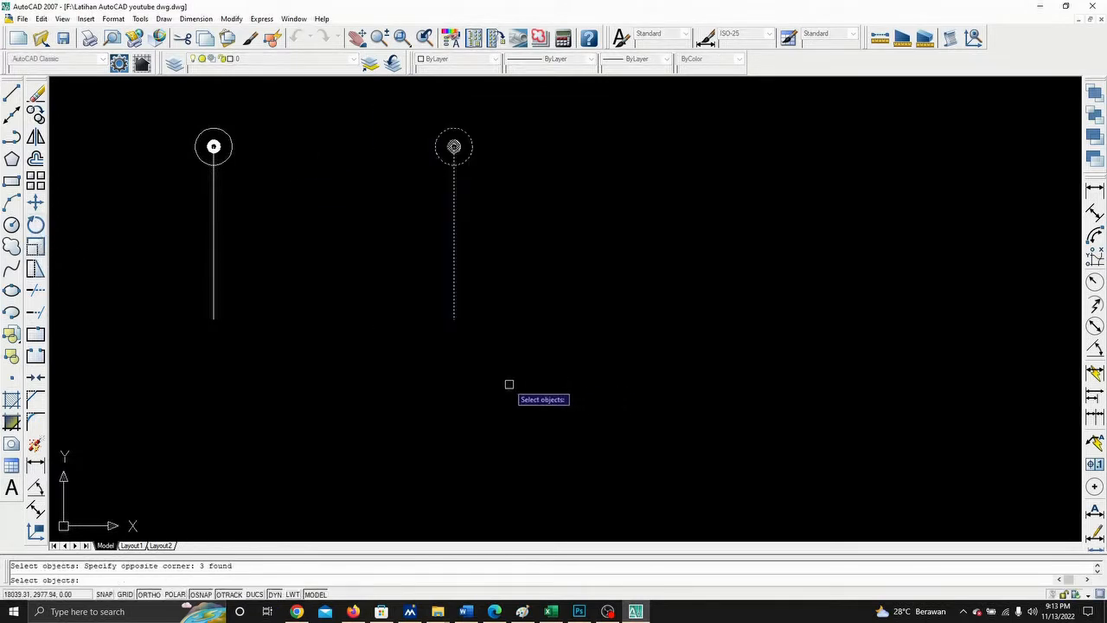
pyautogui.press('Return')
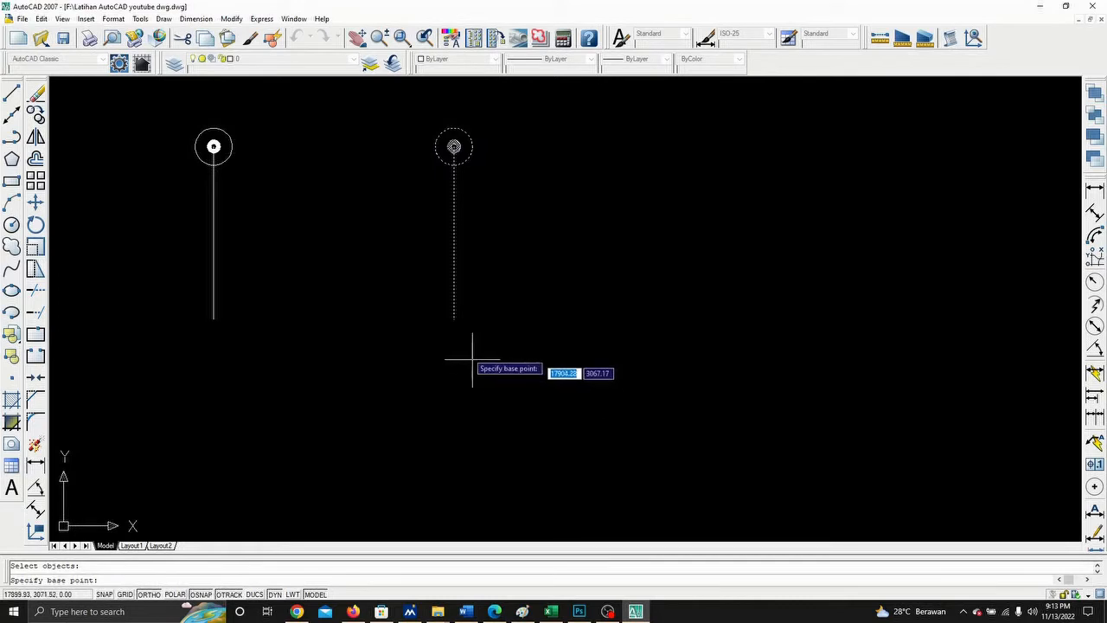
pyautogui.click(454, 319)
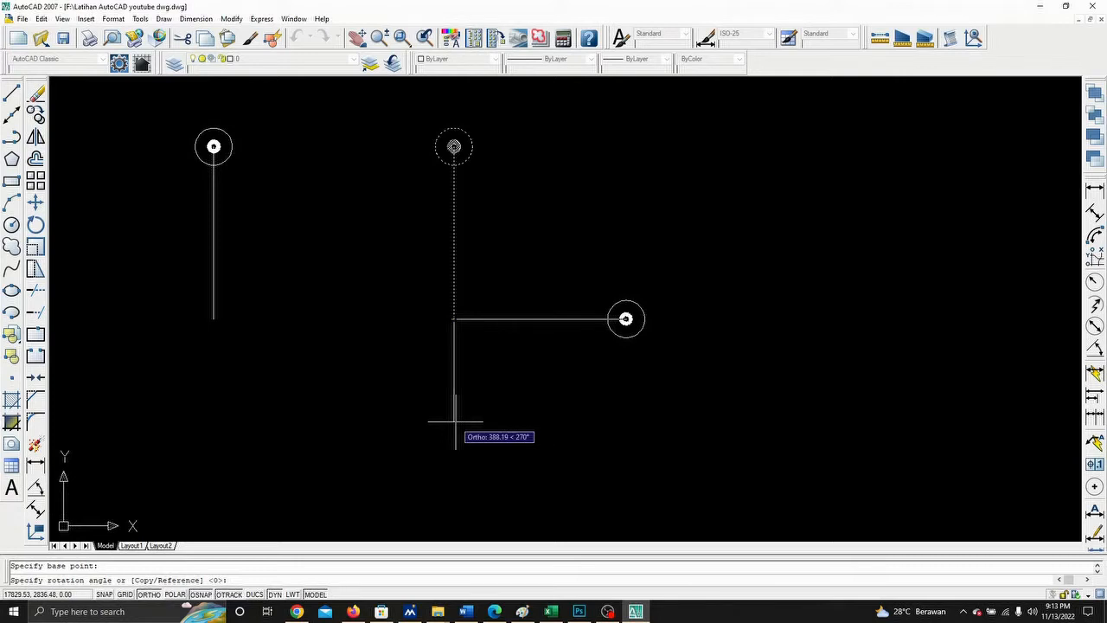
pyautogui.moveTo(446, 146); pyautogui.dragTo(482, 260, button='middle')
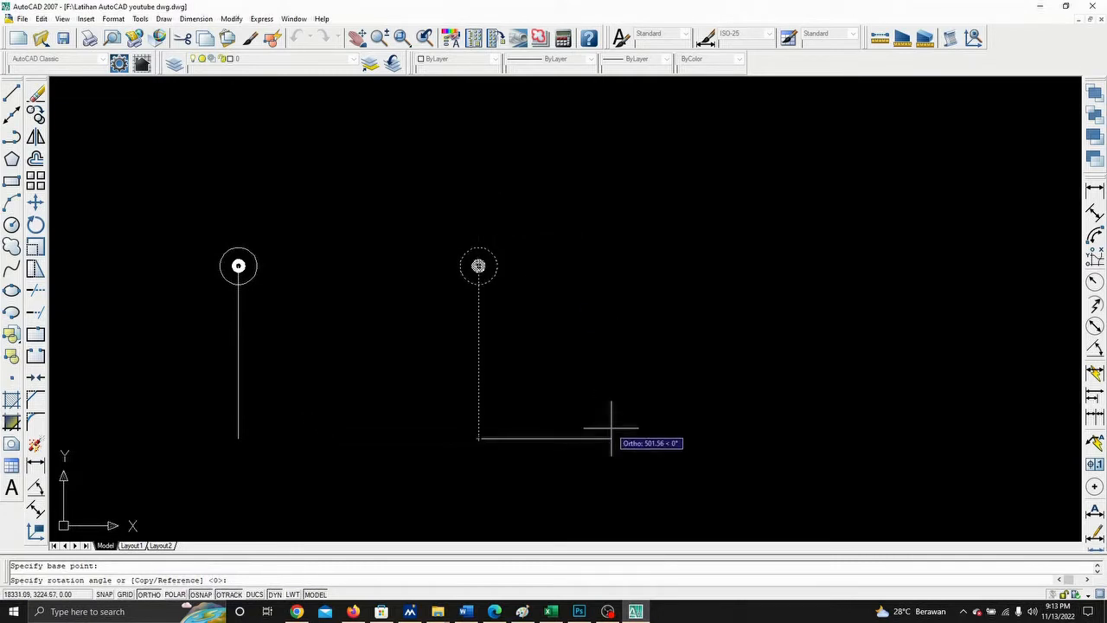
pyautogui.scroll(-2, 611, 427)
pyautogui.moveTo(625, 432); pyautogui.dragTo(643, 284, button='middle')
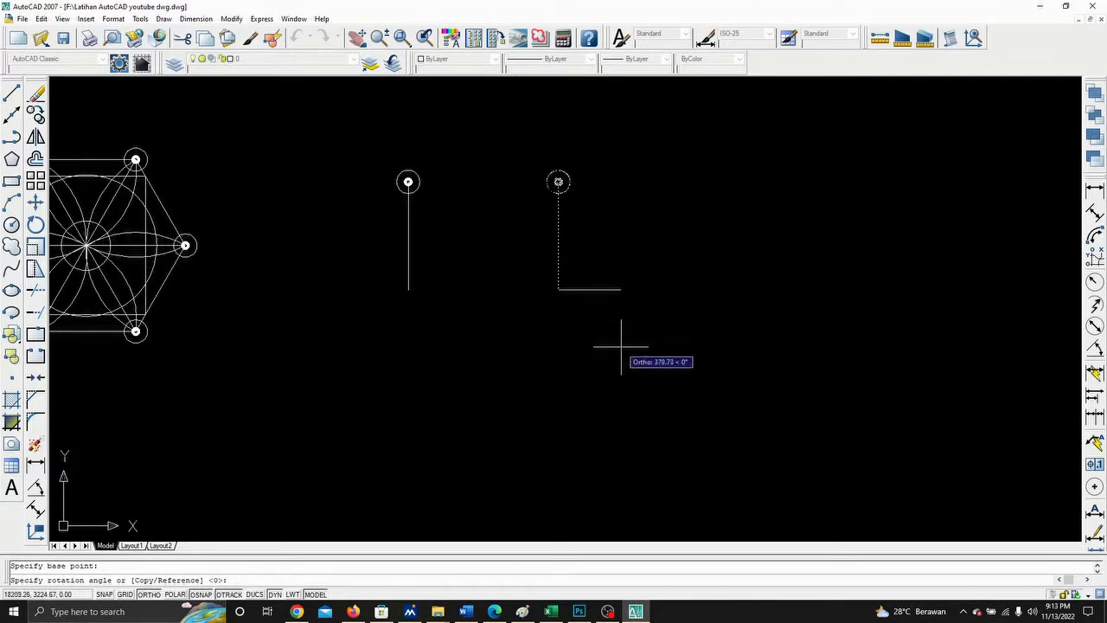
pyautogui.click(582, 424)
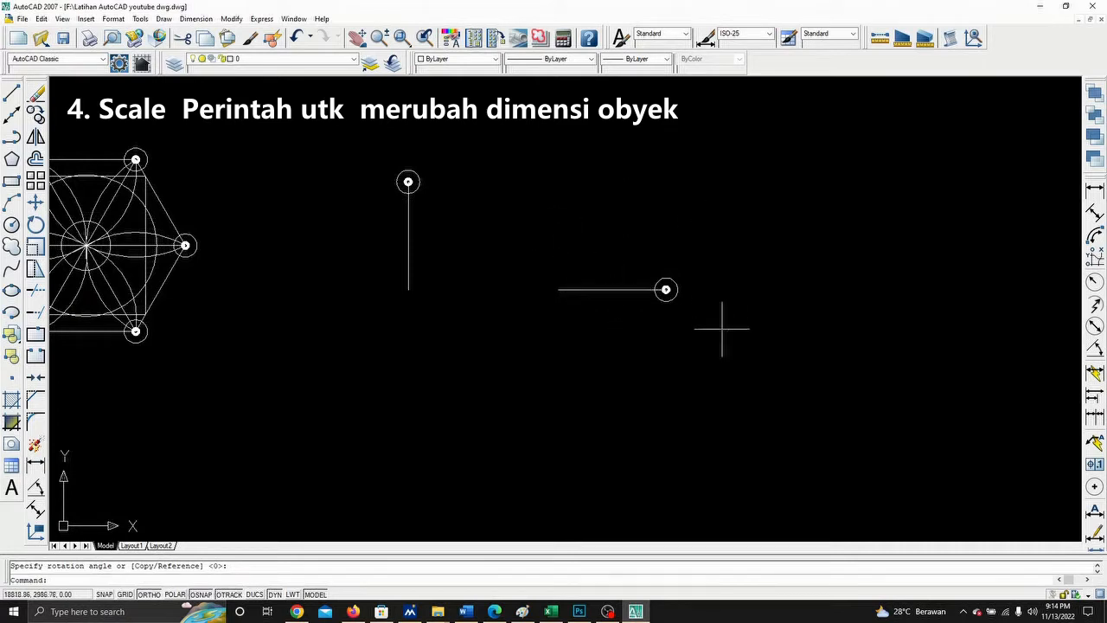
# - Copy the whole hexagonal ornament from its centre horizontally into the empty space right of the two lines
pyautogui.scroll(-4, 697, 238)
pyautogui.scroll(1, 474, 237)
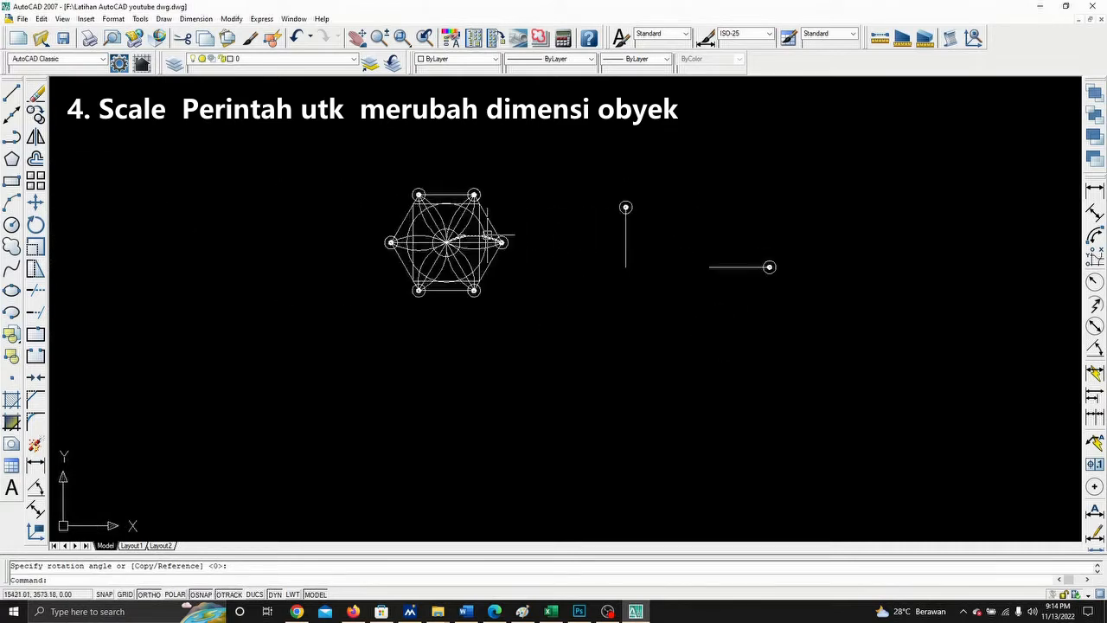
pyautogui.scroll(-2, 524, 235)
pyautogui.moveTo(610, 267); pyautogui.dragTo(432, 274, button='middle')
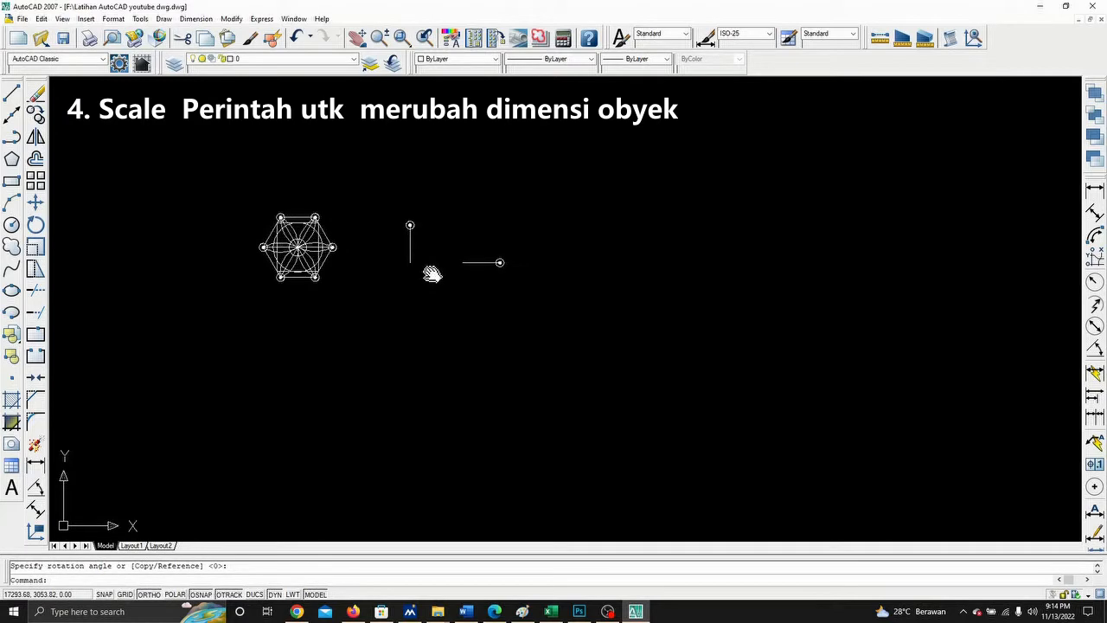
pyautogui.click(36, 113)
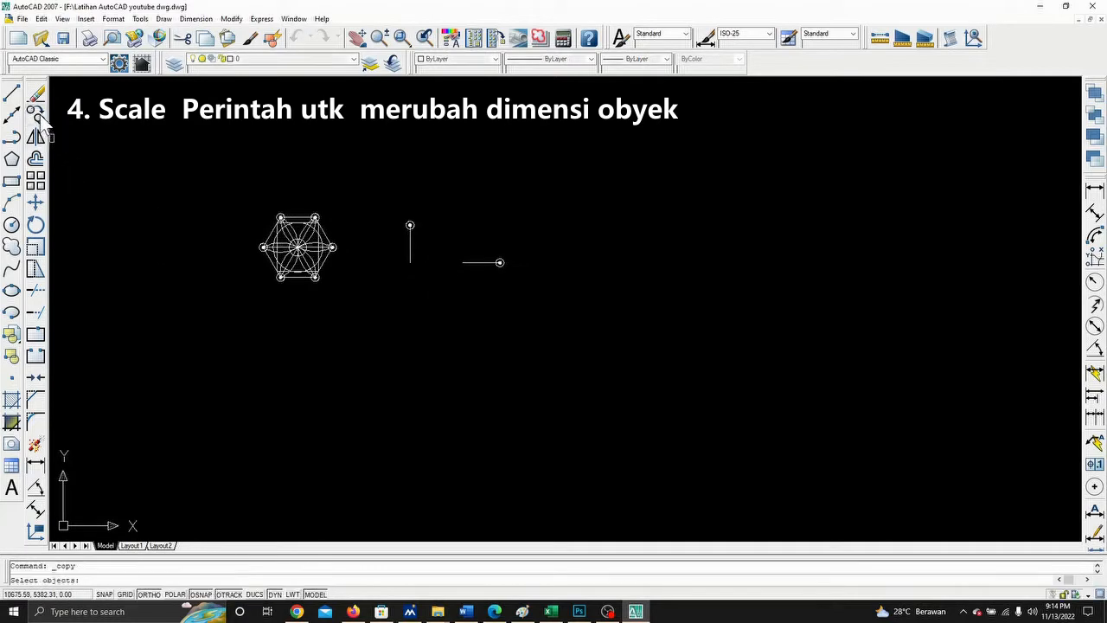
pyautogui.click(184, 186)
pyautogui.click(376, 333)
pyautogui.scroll(5, 259, 285)
pyautogui.press('Return')
pyautogui.scroll(5, 378, 171)
pyautogui.scroll(3, 378, 170)
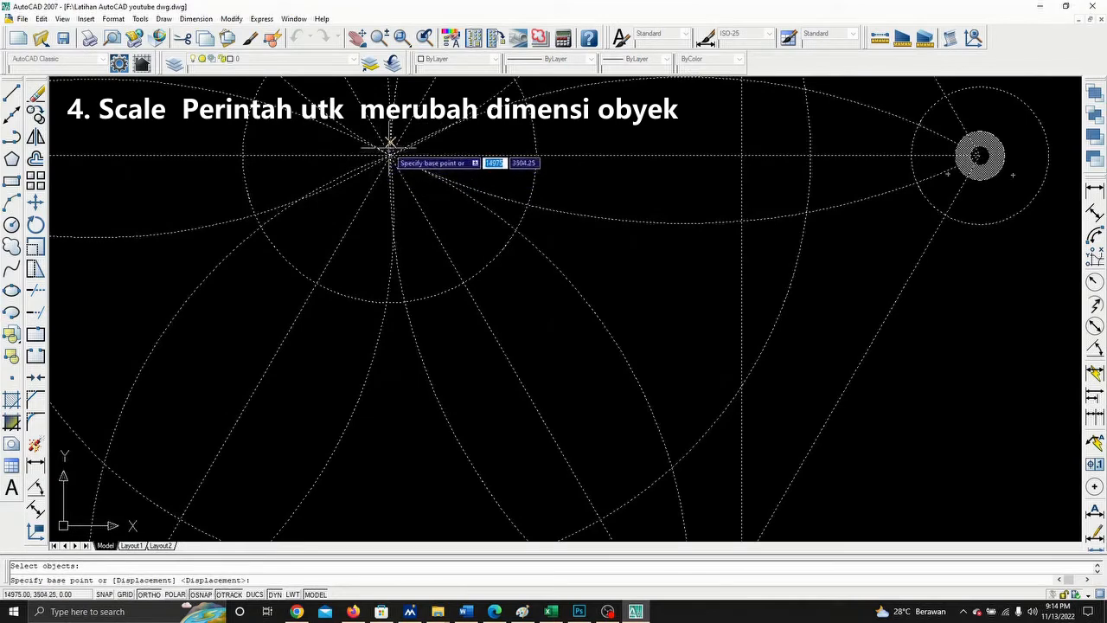
pyautogui.click(390, 154)
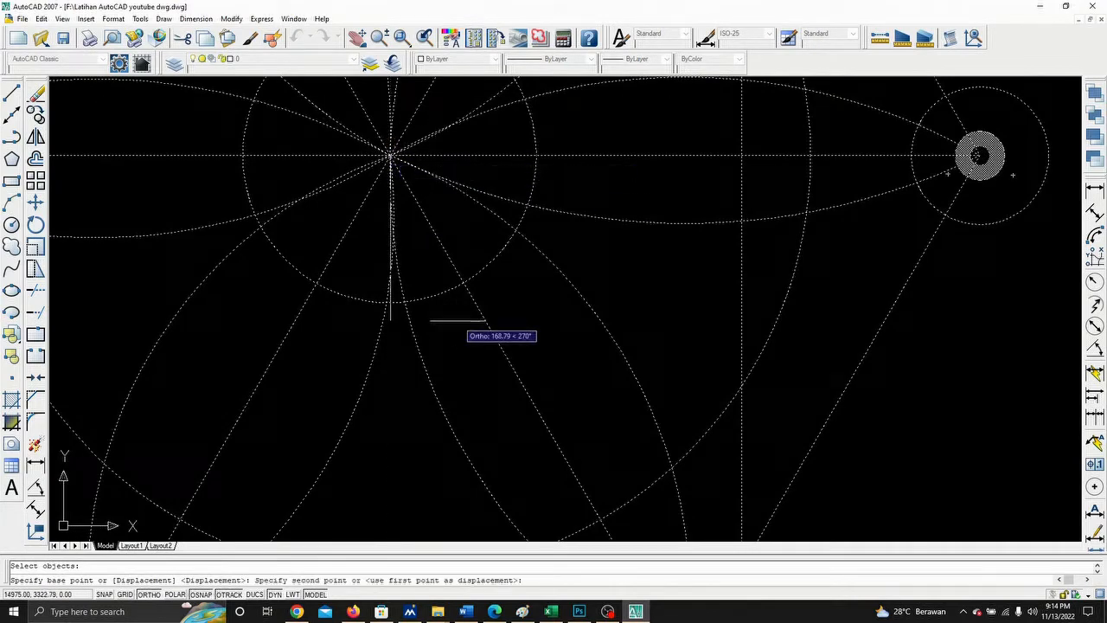
pyautogui.scroll(-6, 469, 321)
pyautogui.moveTo(519, 314); pyautogui.dragTo(378, 214, button='middle')
pyautogui.click(699, 217)
pyautogui.scroll(3, 767, 226)
pyautogui.press('Return')
pyautogui.scroll(4, 623, 226)
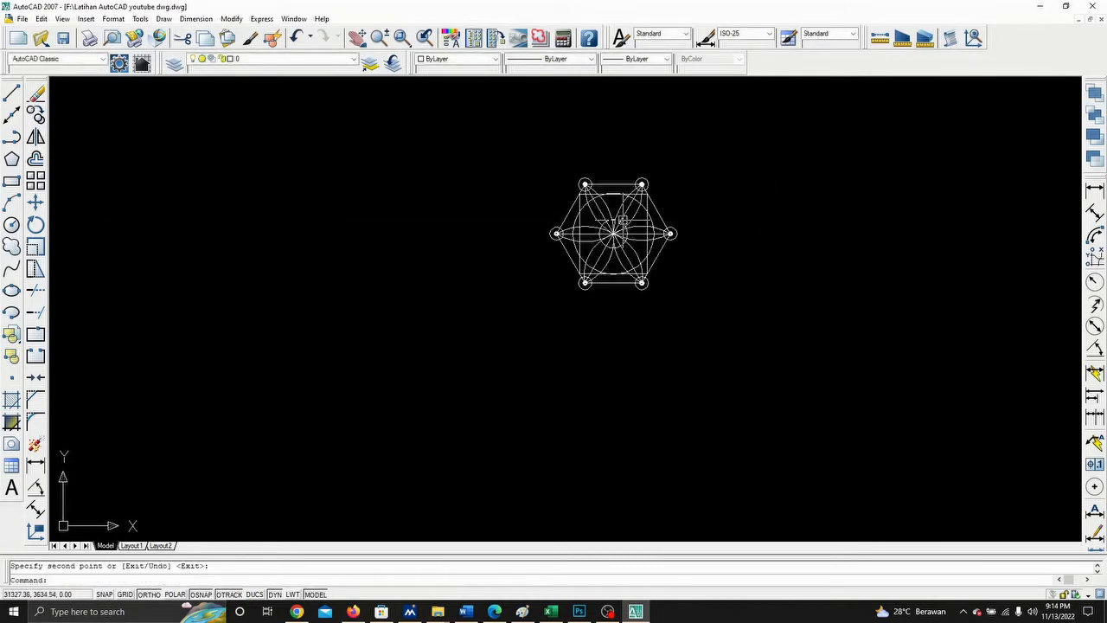
pyautogui.moveTo(629, 231); pyautogui.dragTo(404, 353, button='middle')
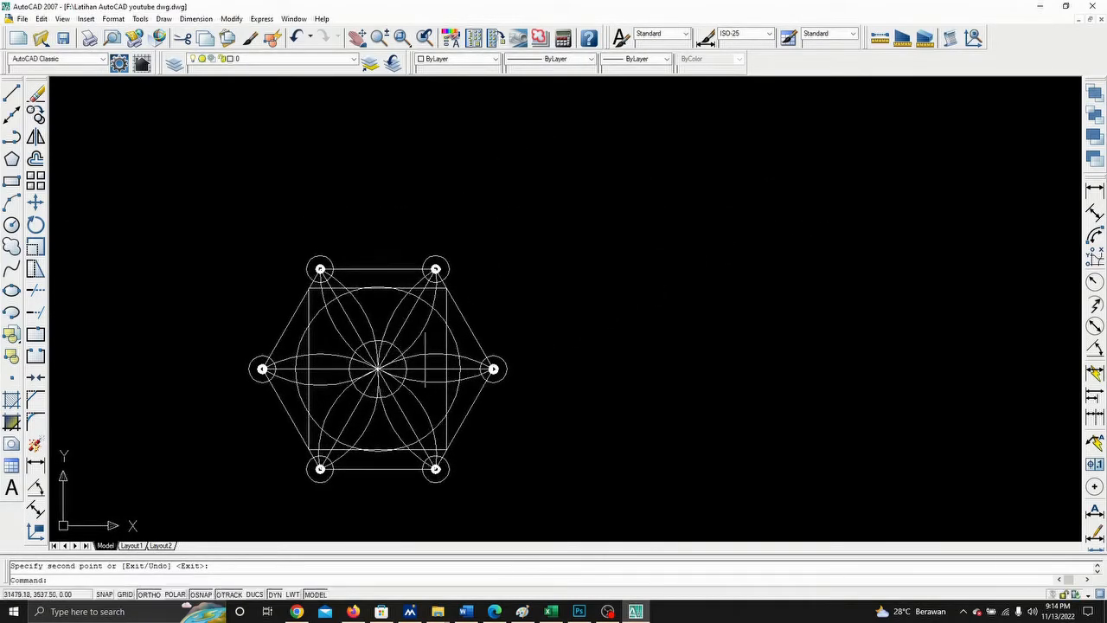
pyautogui.scroll(-5, 360, 269)
pyautogui.moveTo(369, 263); pyautogui.dragTo(509, 198, button='middle')
pyautogui.scroll(2, 521, 204)
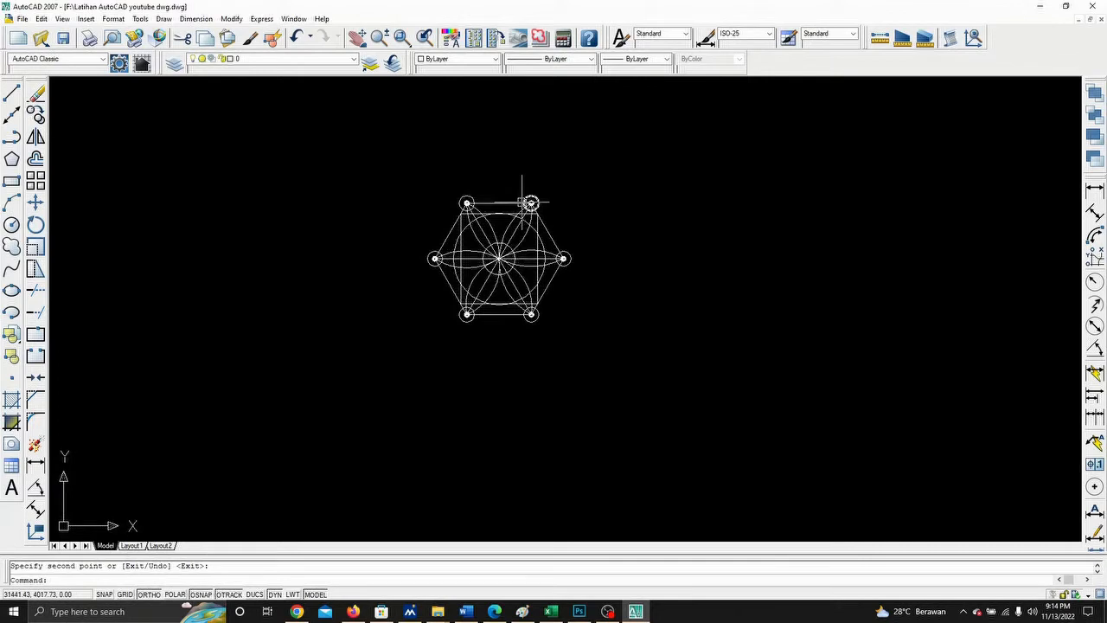
pyautogui.scroll(2, 521, 216)
pyautogui.scroll(-5, 521, 216)
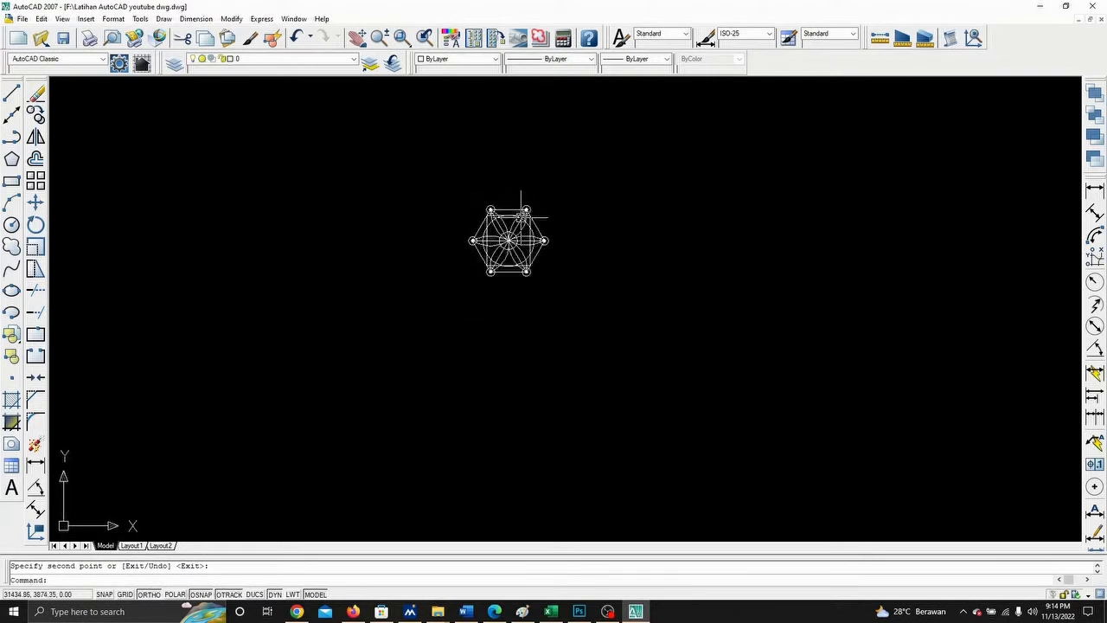
pyautogui.scroll(4, 521, 216)
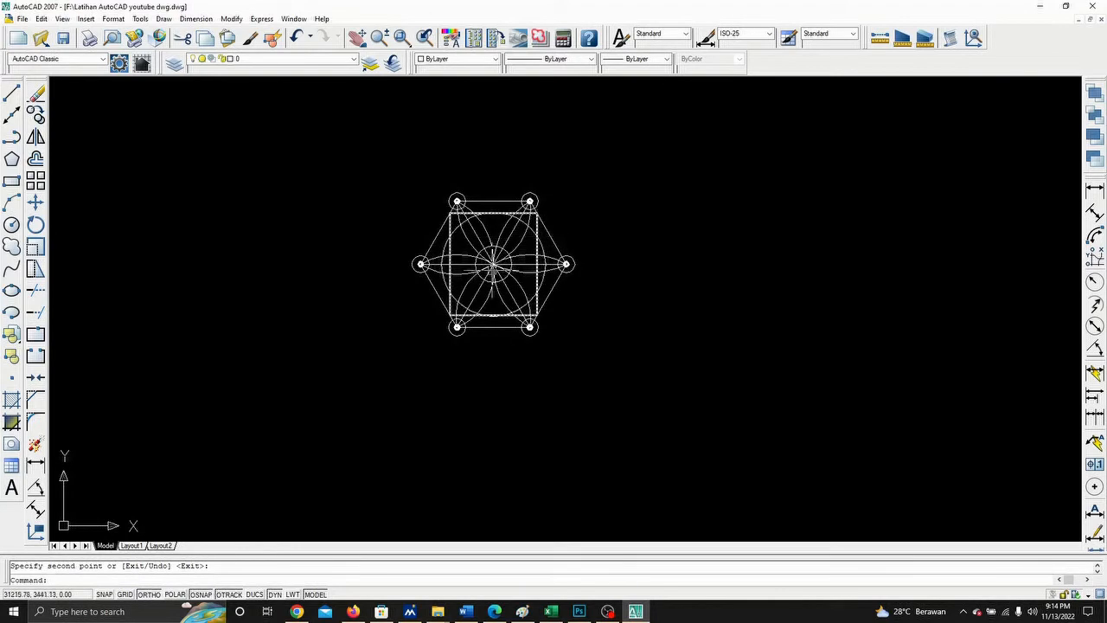
# - Copy the new ornament from its centre horizontally to the right, placing a second one beside it
pyautogui.click(35, 136)
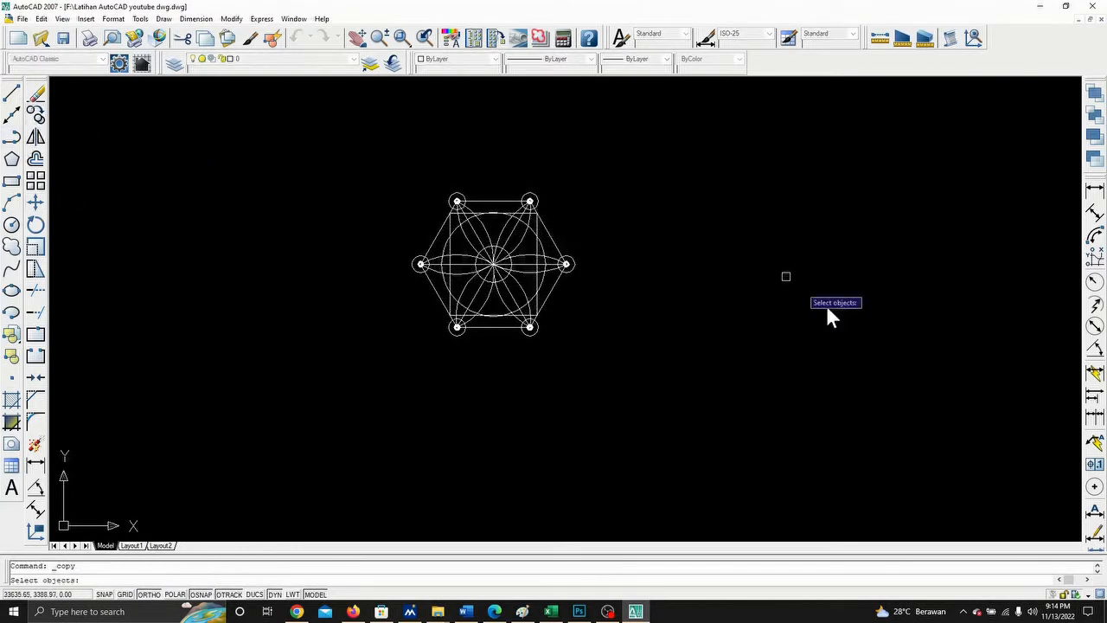
pyautogui.click(830, 316)
pyautogui.click(284, 268)
pyautogui.click(334, 141)
pyautogui.click(630, 412)
pyautogui.press('Return')
pyautogui.click(492, 262)
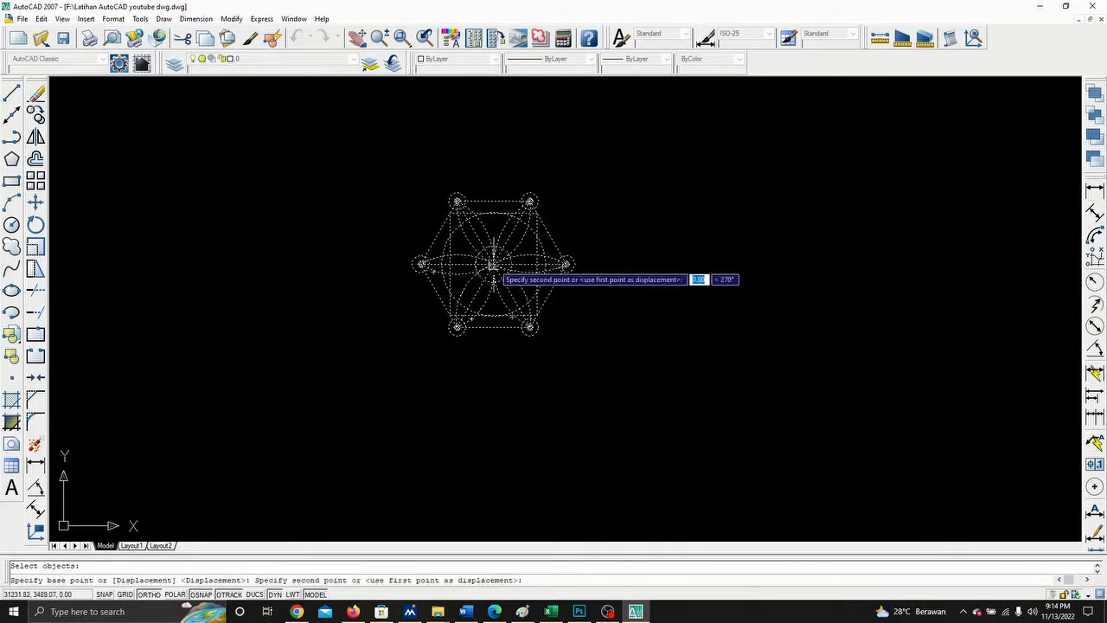
pyautogui.click(770, 275)
pyautogui.press('Return')
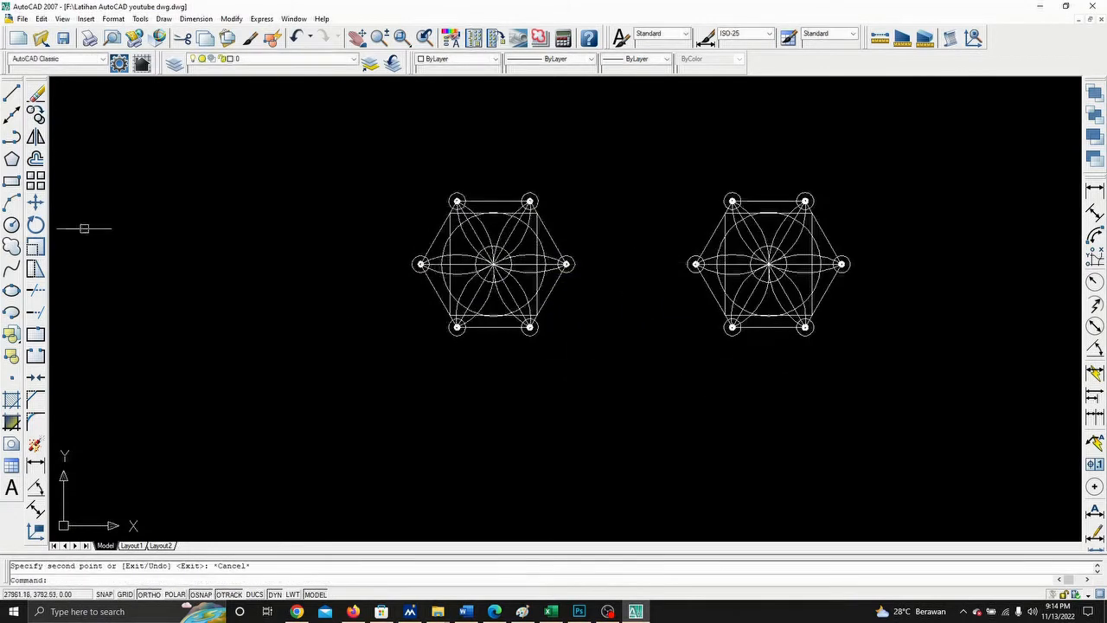
# - Scale the right-hand ornament copy by a factor of 0.5 about its centre
pyautogui.click(34, 246)
pyautogui.scroll(2, 921, 252)
pyautogui.click(519, 144)
pyautogui.click(874, 416)
pyautogui.press('Return')
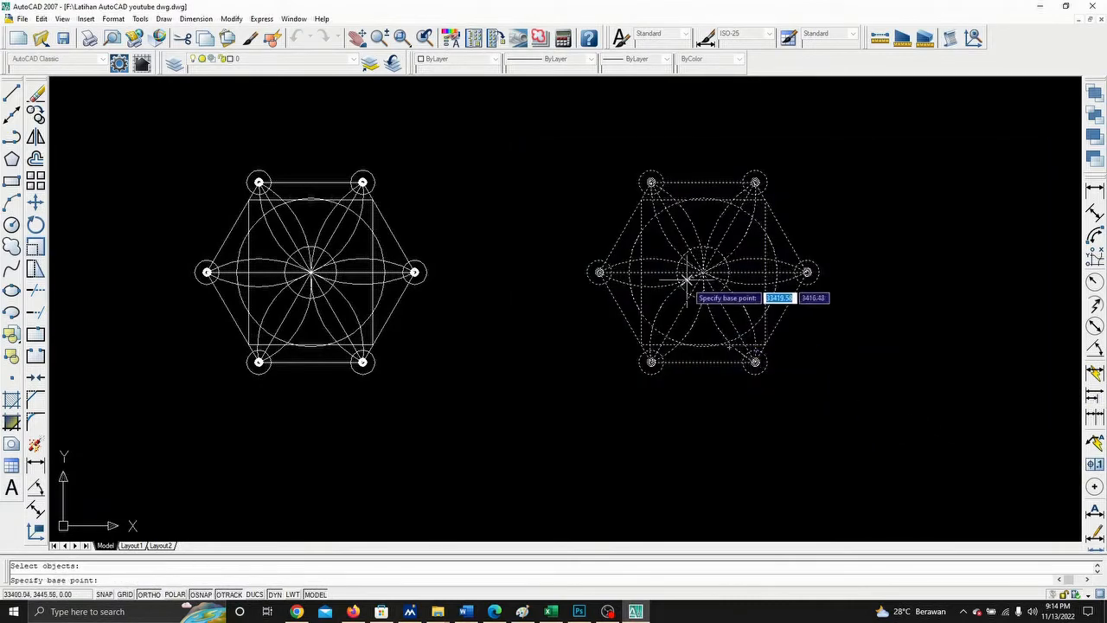
pyautogui.scroll(5, 709, 277)
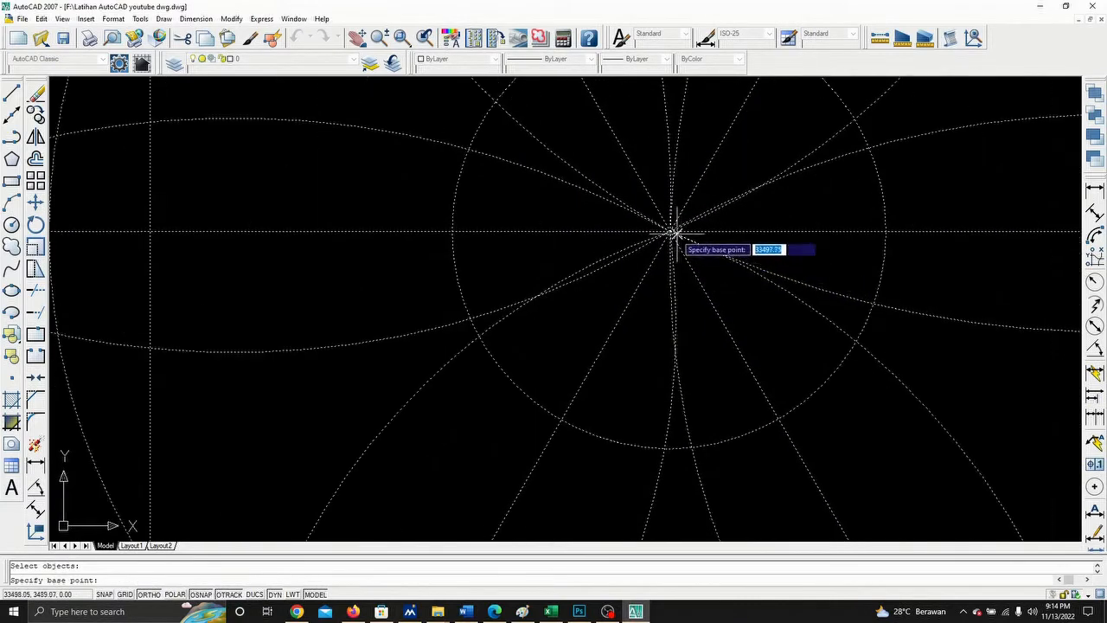
pyautogui.click(671, 231)
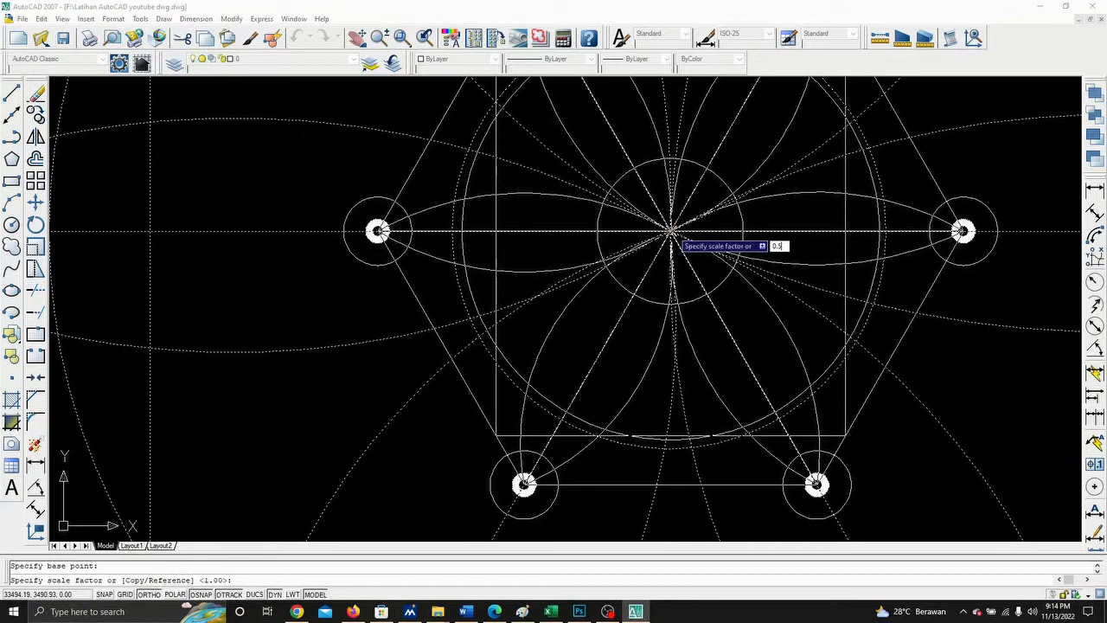
pyautogui.press('Return')
pyautogui.scroll(-5, 729, 265)
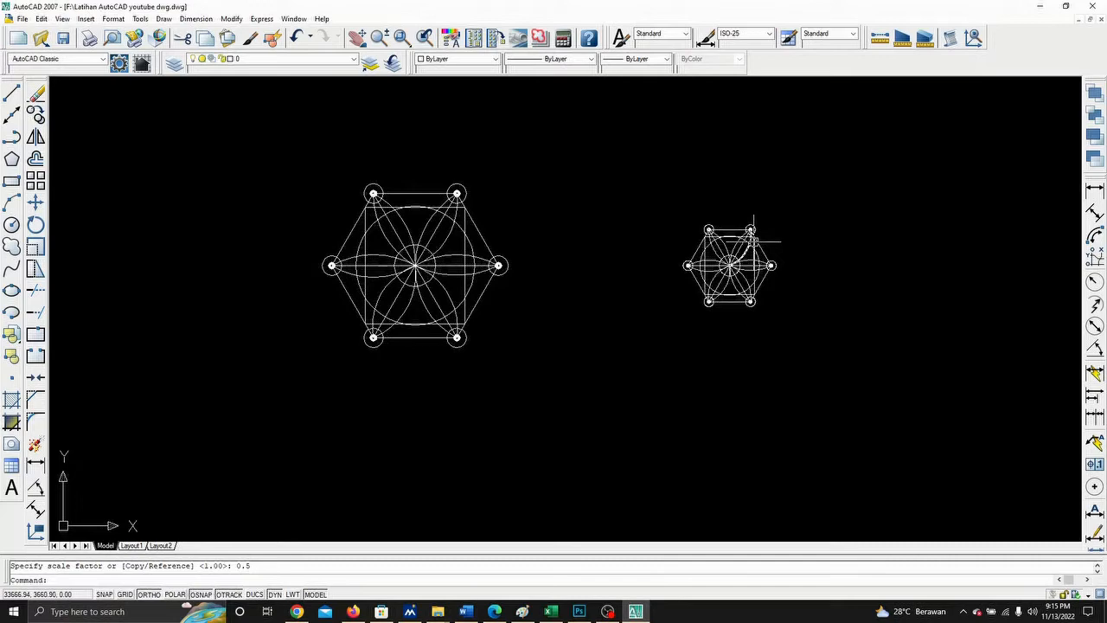
pyautogui.scroll(2, 753, 241)
pyautogui.scroll(-3, 756, 244)
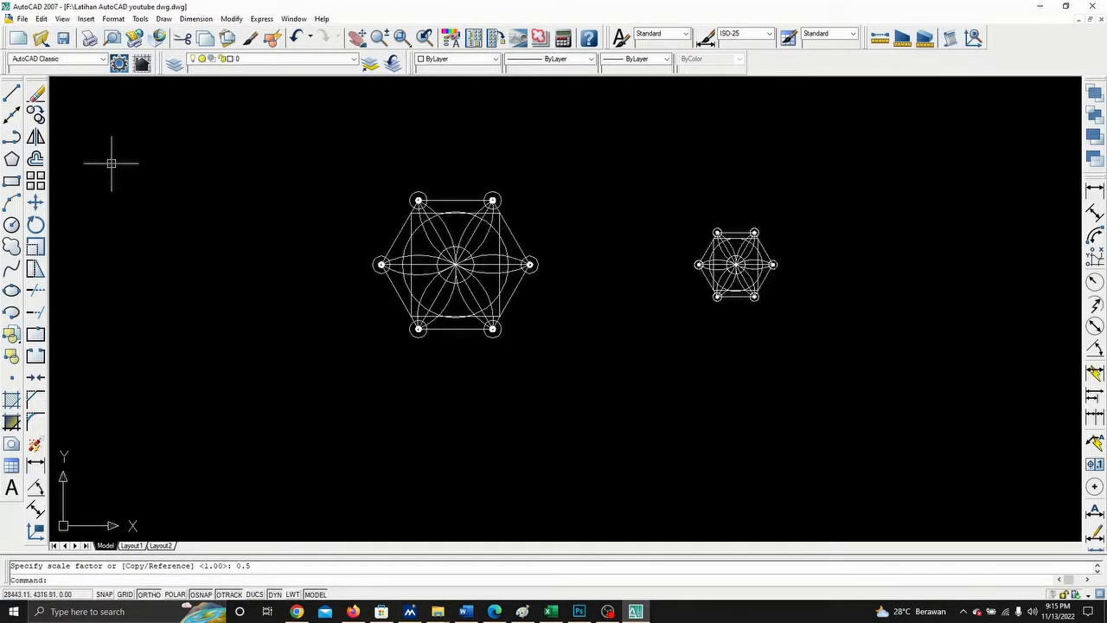
pyautogui.click(35, 246)
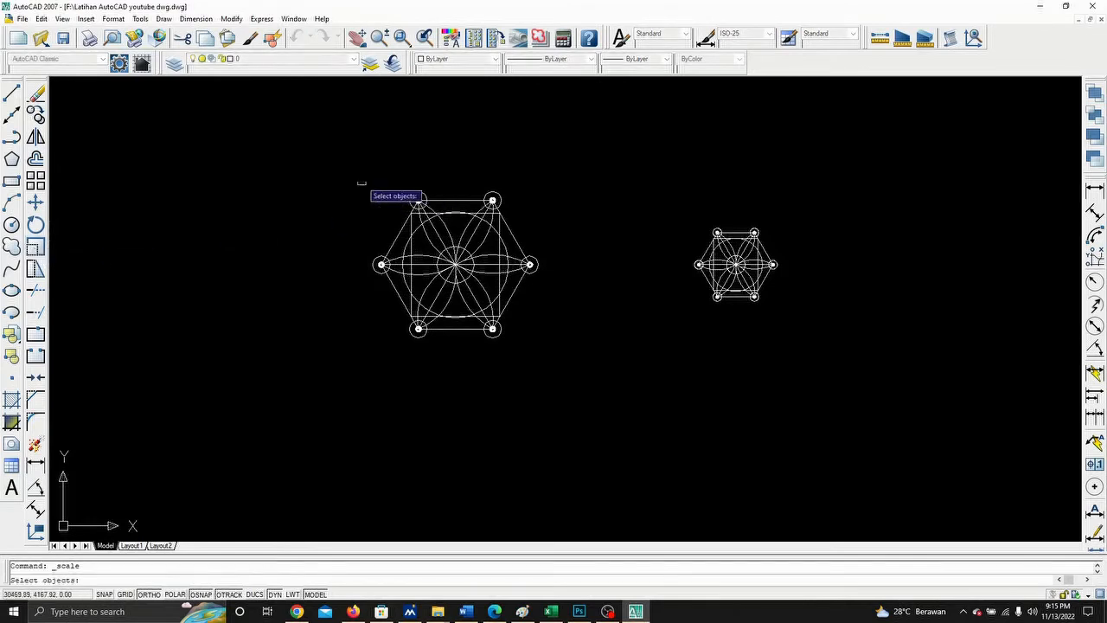
pyautogui.click(307, 138)
pyautogui.click(574, 367)
pyautogui.press('Return')
pyautogui.click(455, 264)
pyautogui.press('Escape')
# - Copy the full-size ornament from its centre horizontally to the right, beyond the half-size ornament
pyautogui.click(35, 115)
pyautogui.click(346, 165)
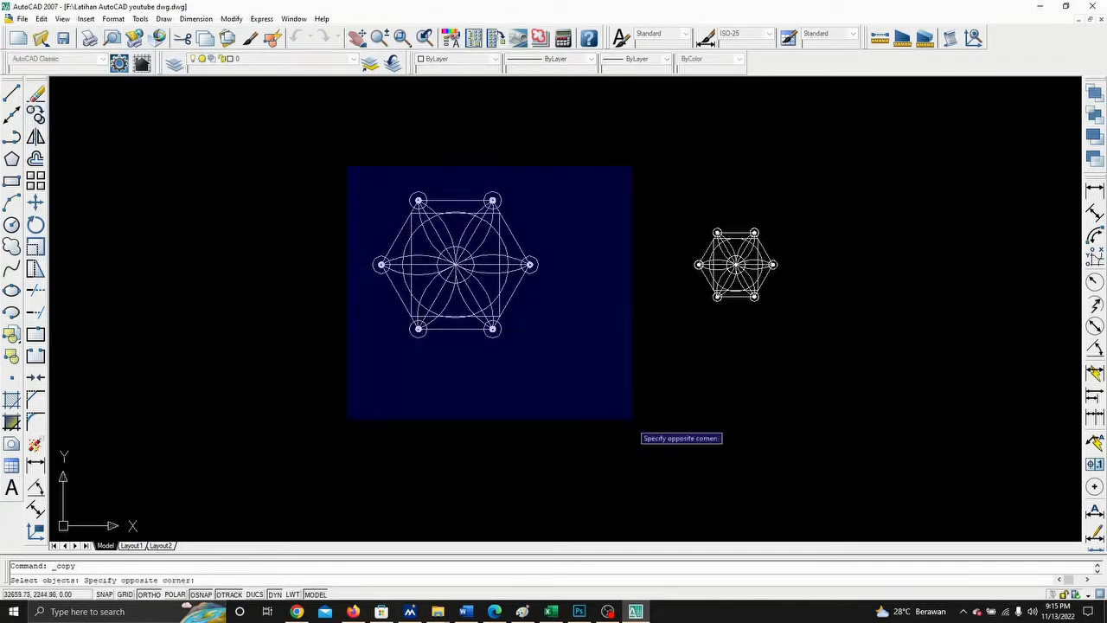
pyautogui.click(627, 422)
pyautogui.press('Return')
pyautogui.click(455, 264)
pyautogui.click(951, 264)
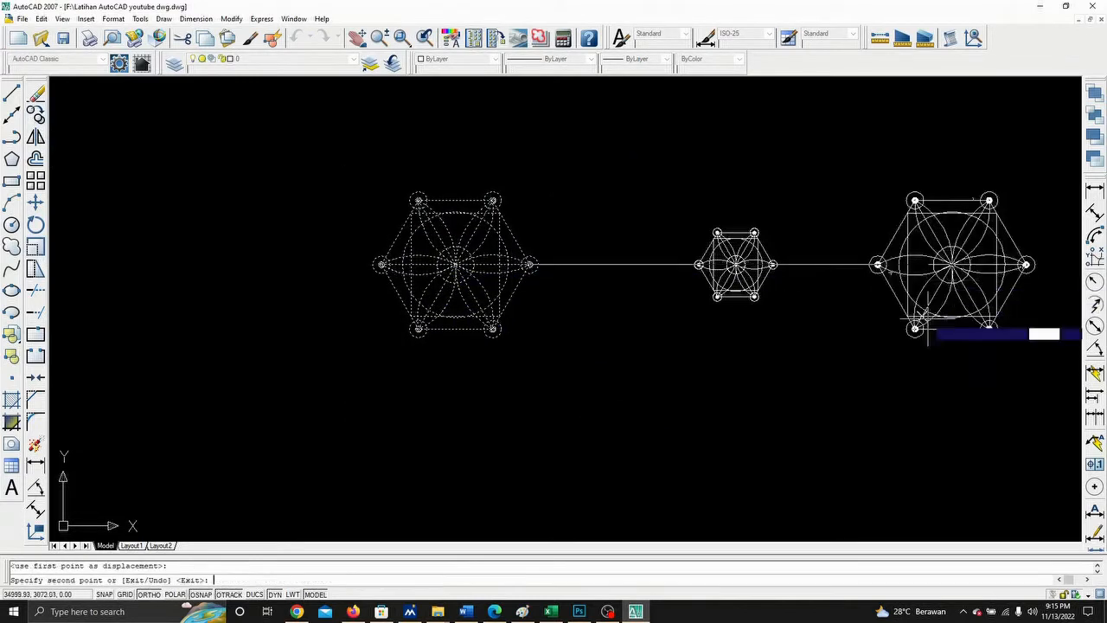
# - Try to scale the newest right-hand ornament copy about its centre with a scale factor of 01
pyautogui.press('Escape')
pyautogui.moveTo(951, 264); pyautogui.dragTo(693, 281, button='middle')
pyautogui.click(37, 251)
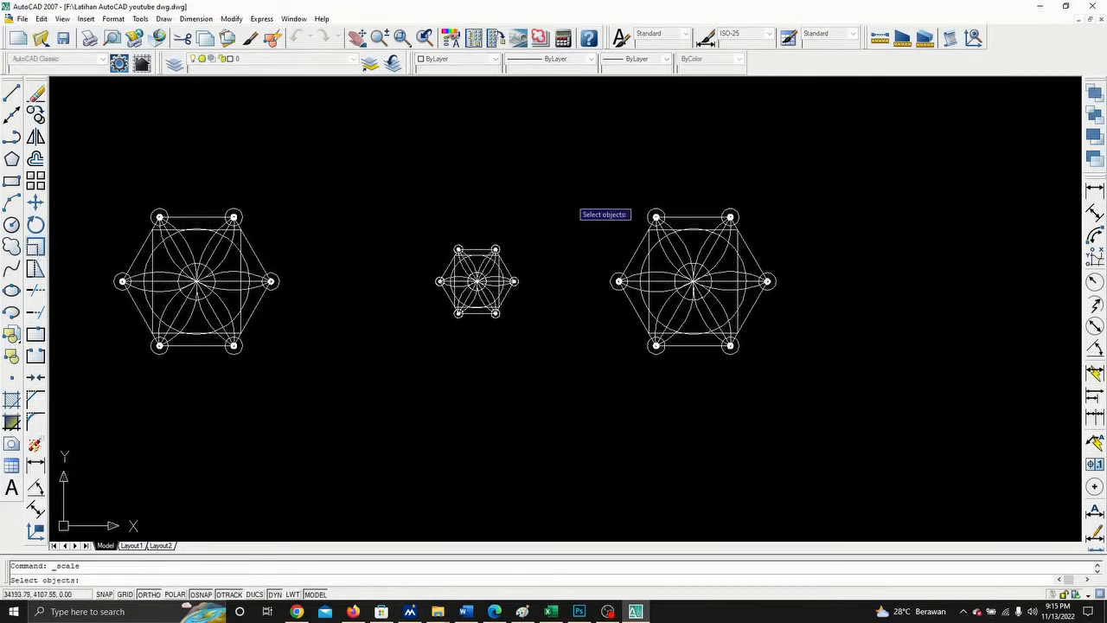
pyautogui.click(583, 184)
pyautogui.click(840, 386)
pyautogui.press('Return')
pyautogui.scroll(3, 713, 285)
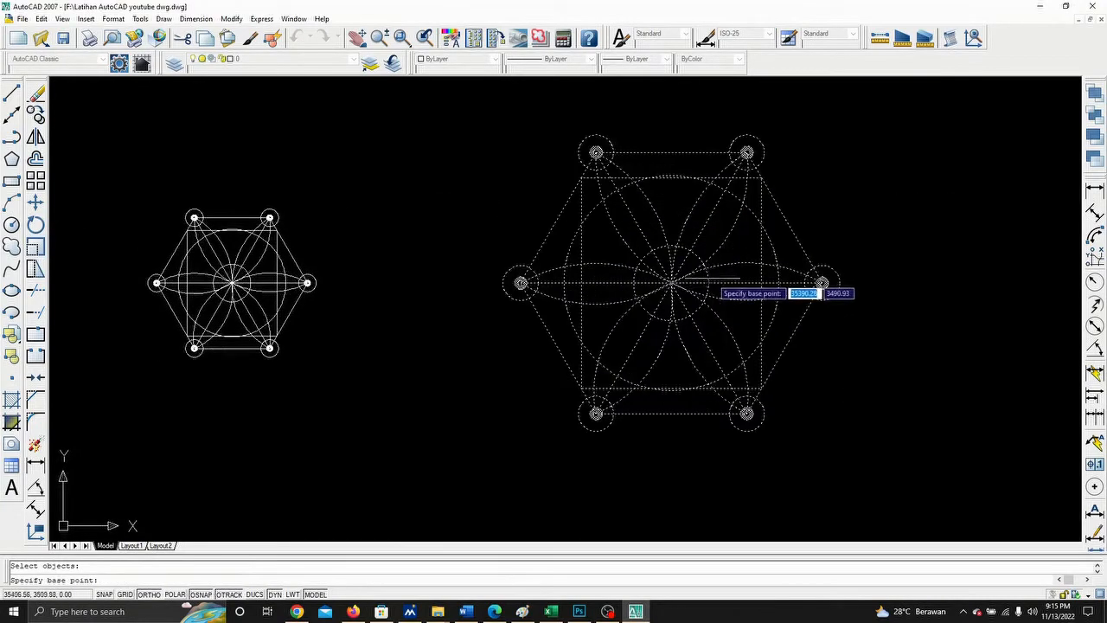
pyautogui.click(693, 281)
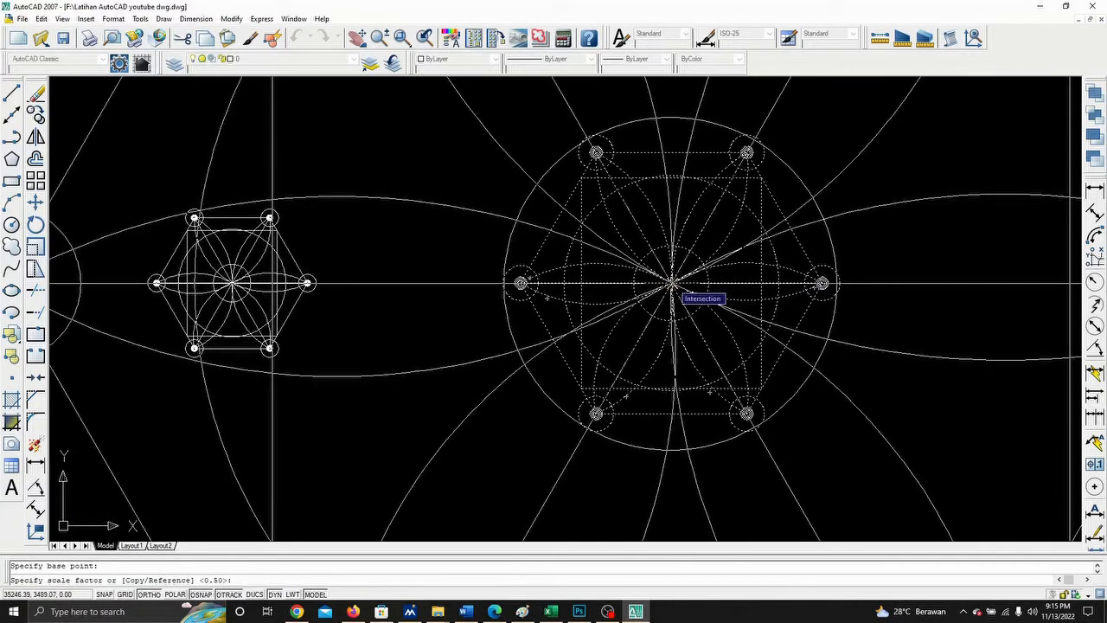
pyautogui.press('Return')
pyautogui.scroll(-2, 732, 321)
pyautogui.scroll(-2, 731, 322)
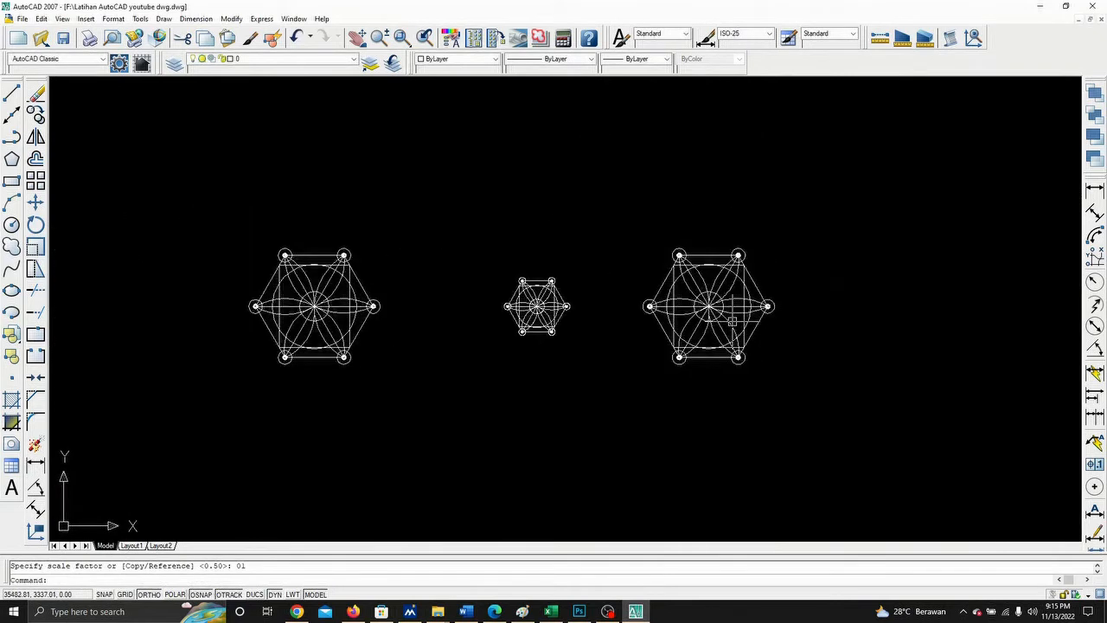
# - Undo the last scaling of the right-hand ornament copy
pyautogui.scroll(5, 732, 320)
pyautogui.press('Escape')
pyautogui.scroll(-4, 732, 318)
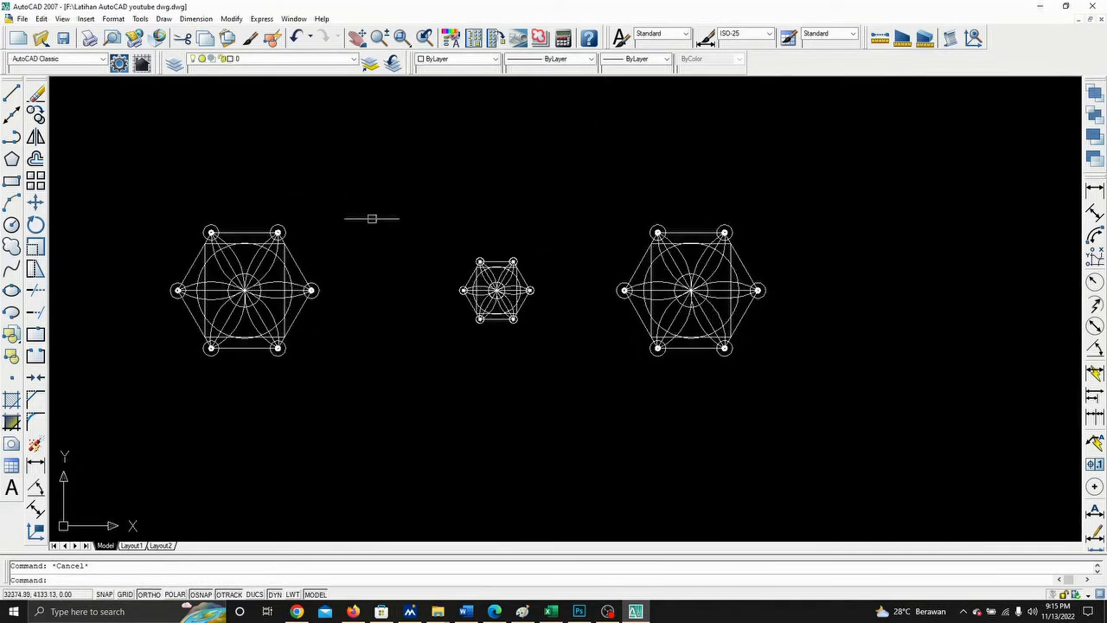
pyautogui.hotkey('ctrl', 'z')
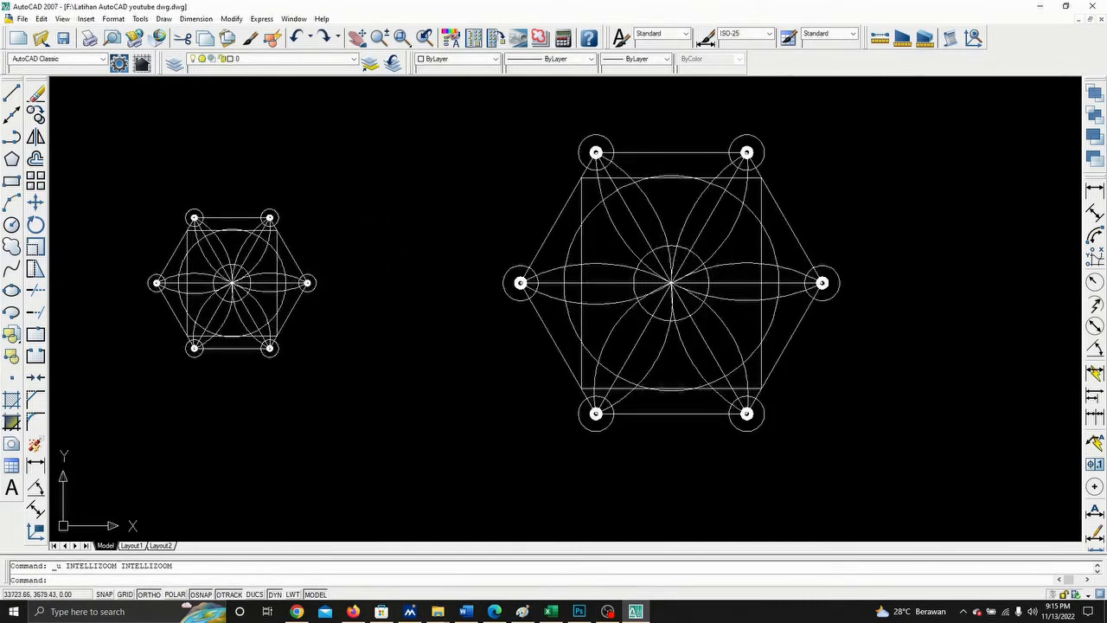
# - Scale the full-size right-hand ornament copy by a factor of 0.1 about its centre
pyautogui.click(34, 247)
pyautogui.click(442, 112)
pyautogui.click(947, 508)
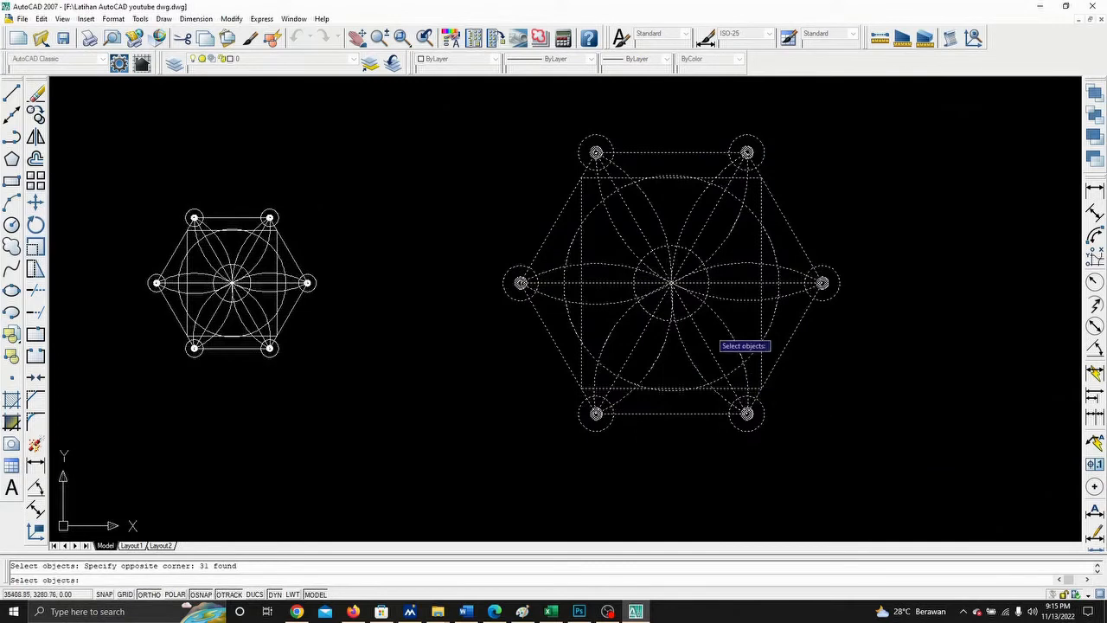
pyautogui.press('Return')
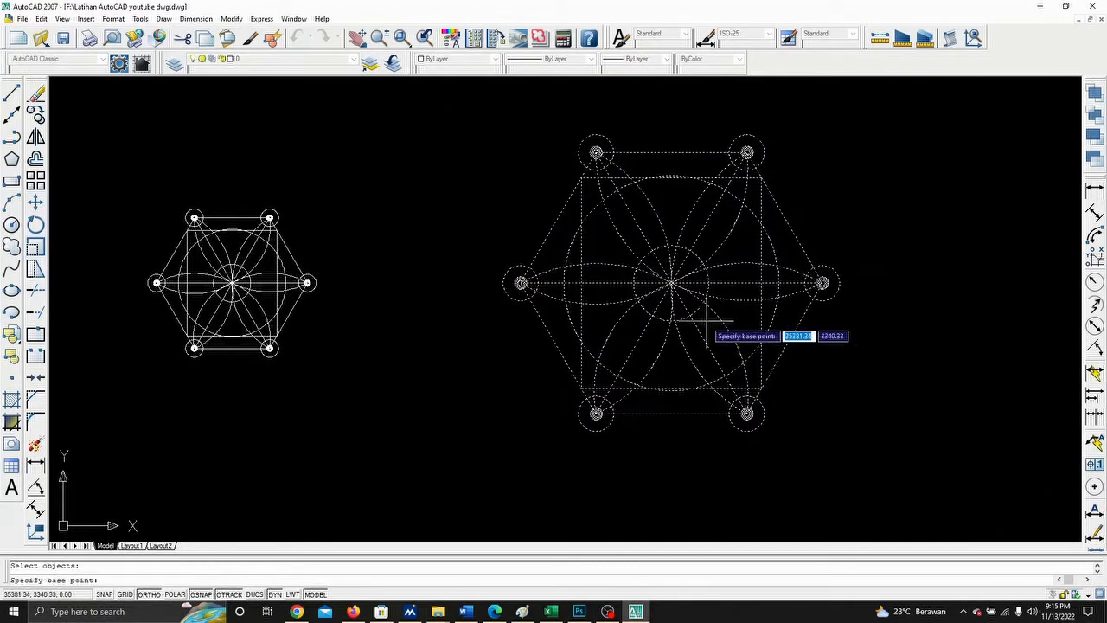
pyautogui.click(671, 283)
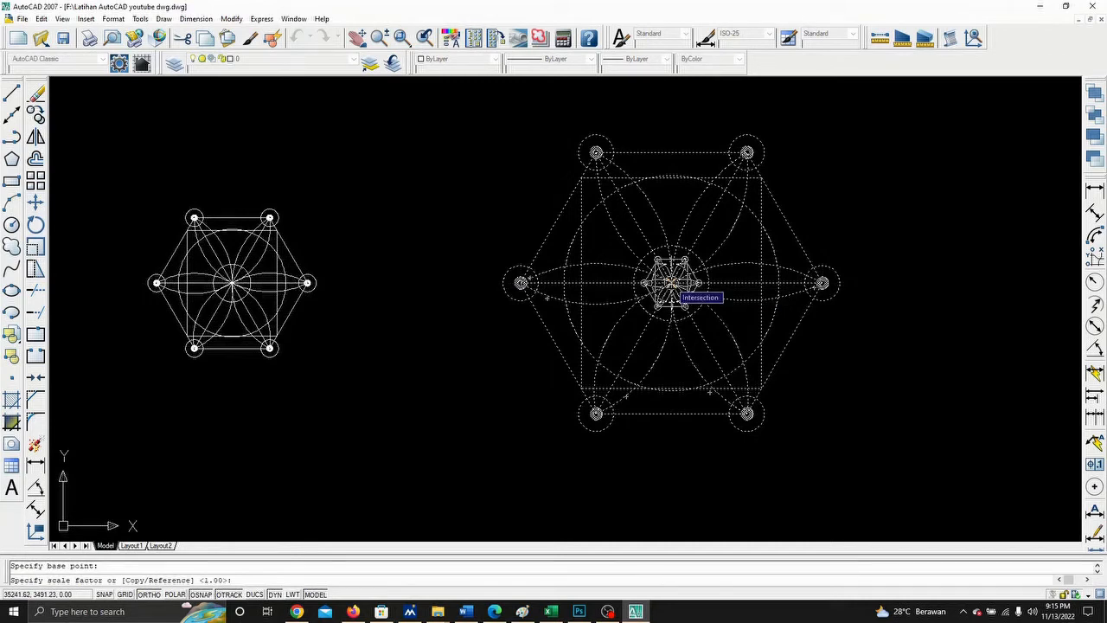
pyautogui.write('0')
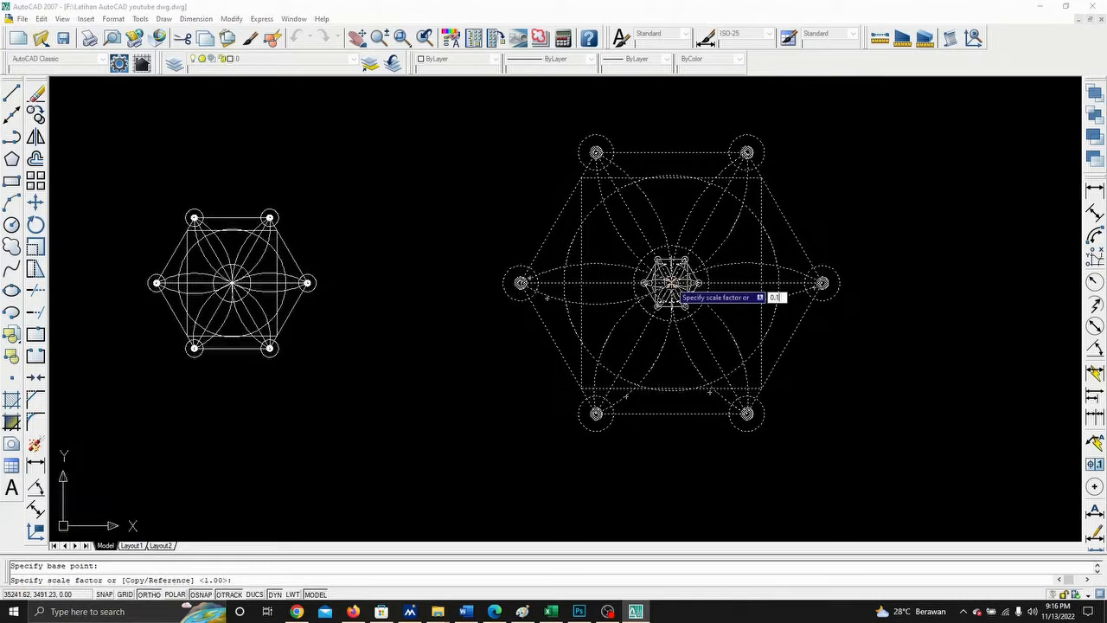
pyautogui.write('.1')
pyautogui.press('Return')
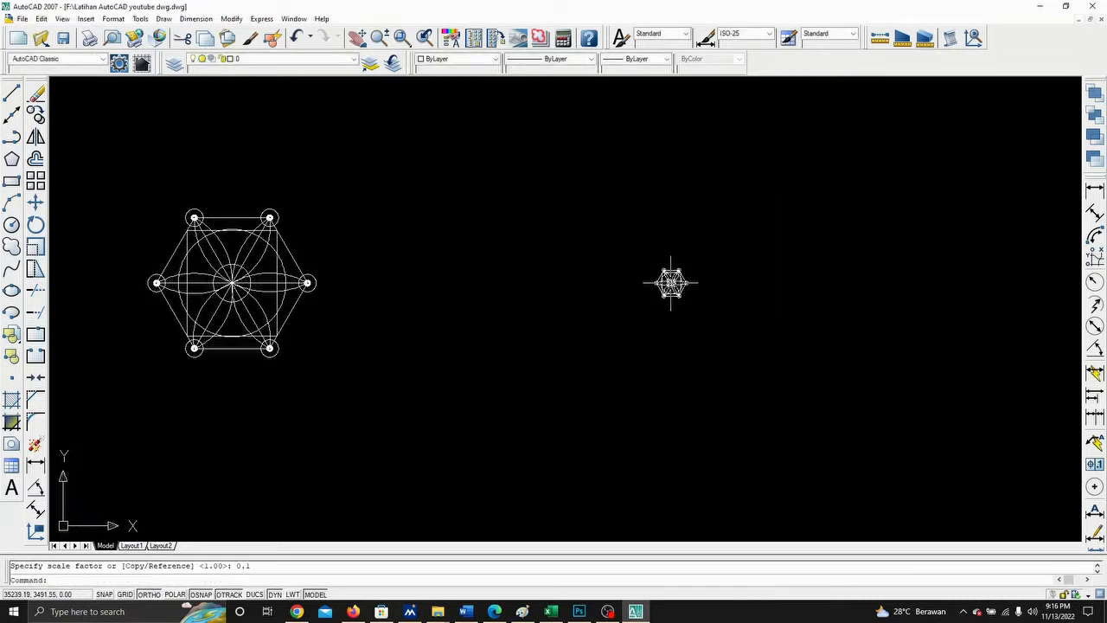
# - Examine the newly scaled ornament up close and compare its size with the full-size and half-size ornaments
pyautogui.scroll(-2, 696, 291)
pyautogui.moveTo(700, 292); pyautogui.dragTo(777, 255, button='middle')
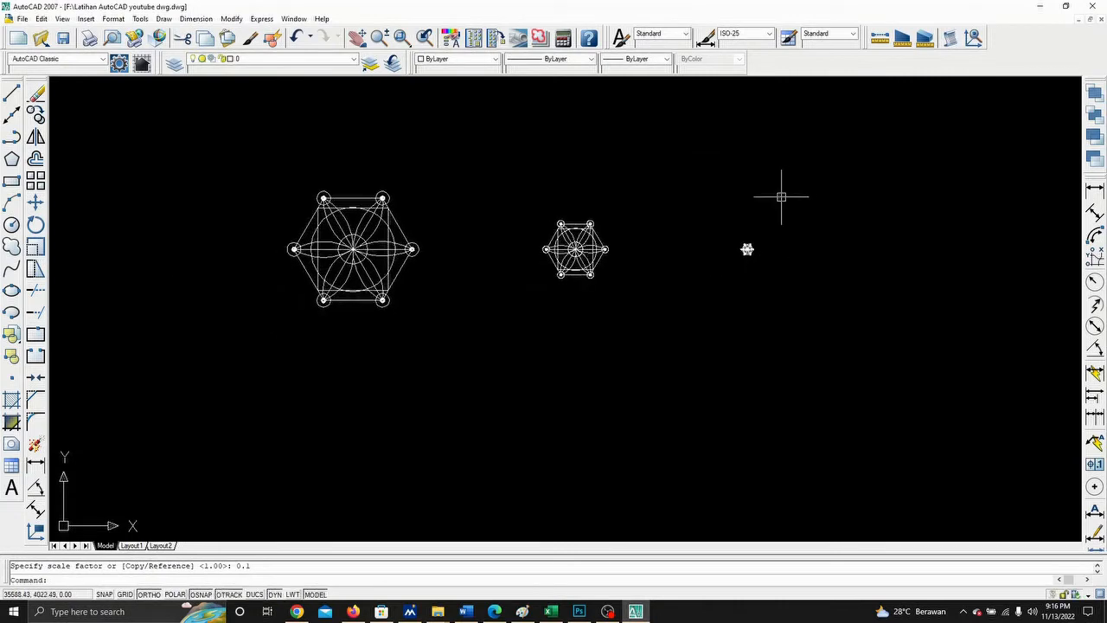
pyautogui.scroll(9, 761, 227)
pyautogui.scroll(4, 737, 266)
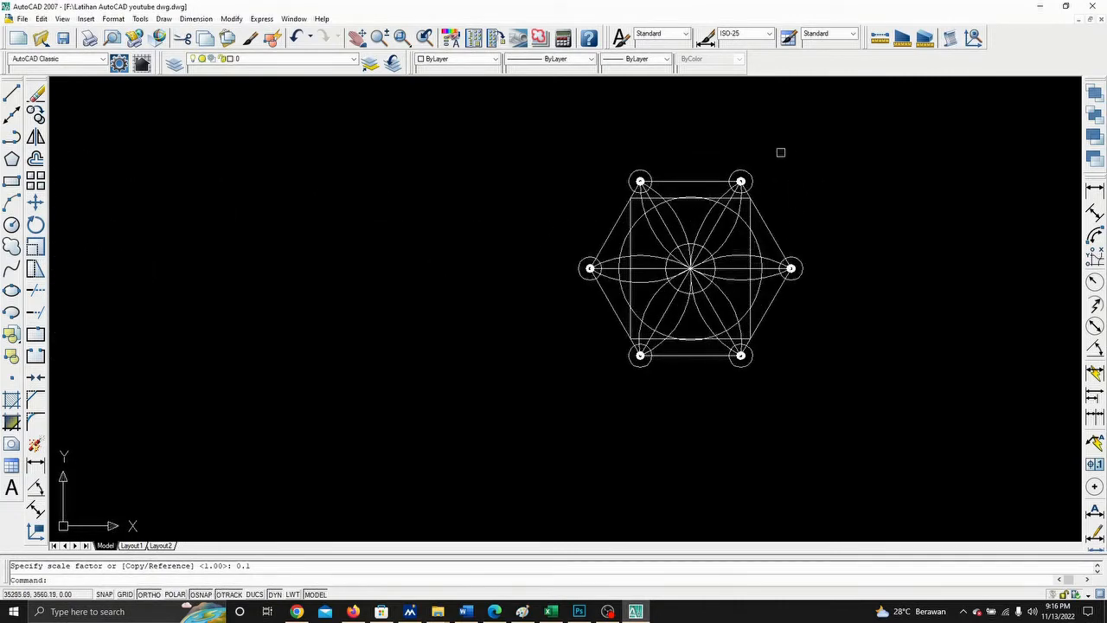
pyautogui.scroll(-15, 615, 273)
pyautogui.scroll(2, 619, 273)
pyautogui.moveTo(619, 273); pyautogui.dragTo(758, 281, button='middle')
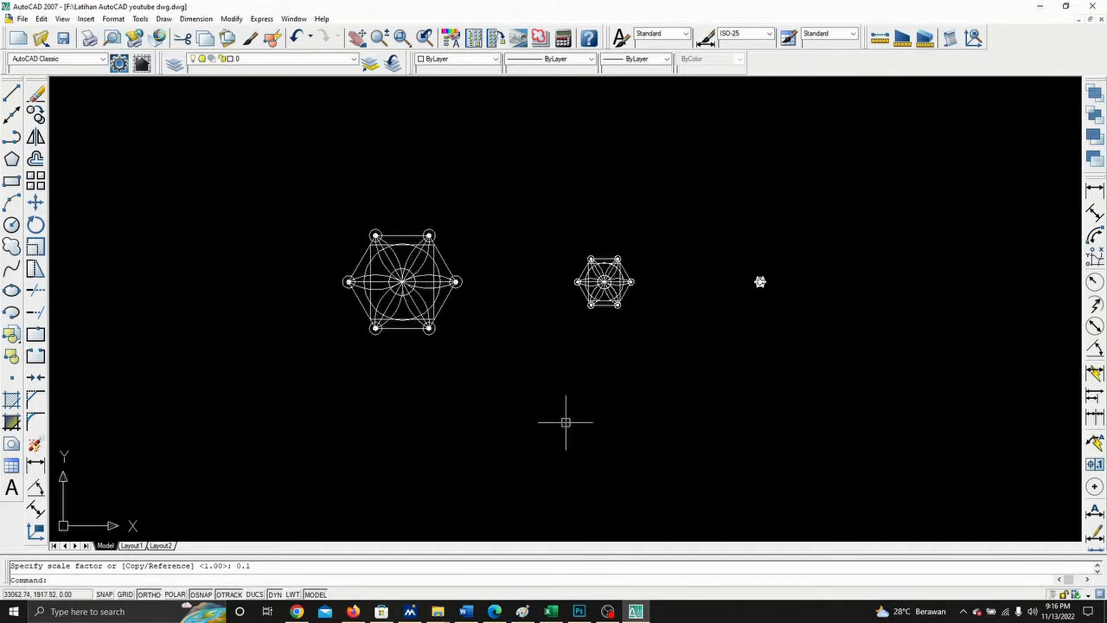
pyautogui.scroll(-2, 587, 355)
pyautogui.moveTo(586, 356); pyautogui.dragTo(637, 254, button='middle')
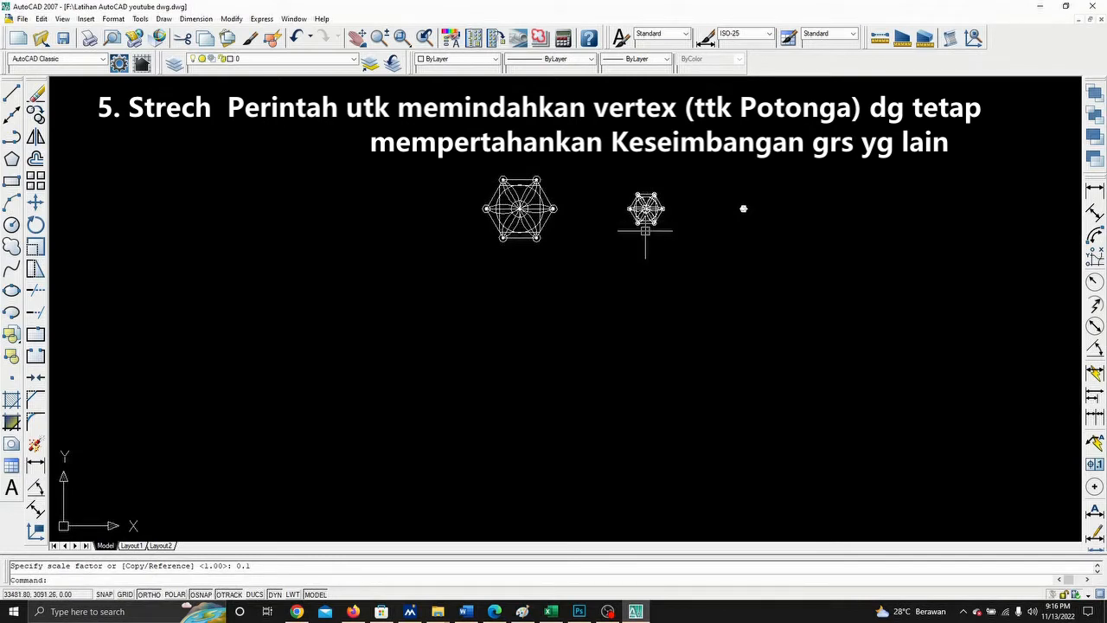
# - Draw a square with the Rectangle command in the empty space below the row of three ornaments
pyautogui.scroll(5, 530, 201)
pyautogui.scroll(5, 530, 201)
pyautogui.scroll(-6, 568, 226)
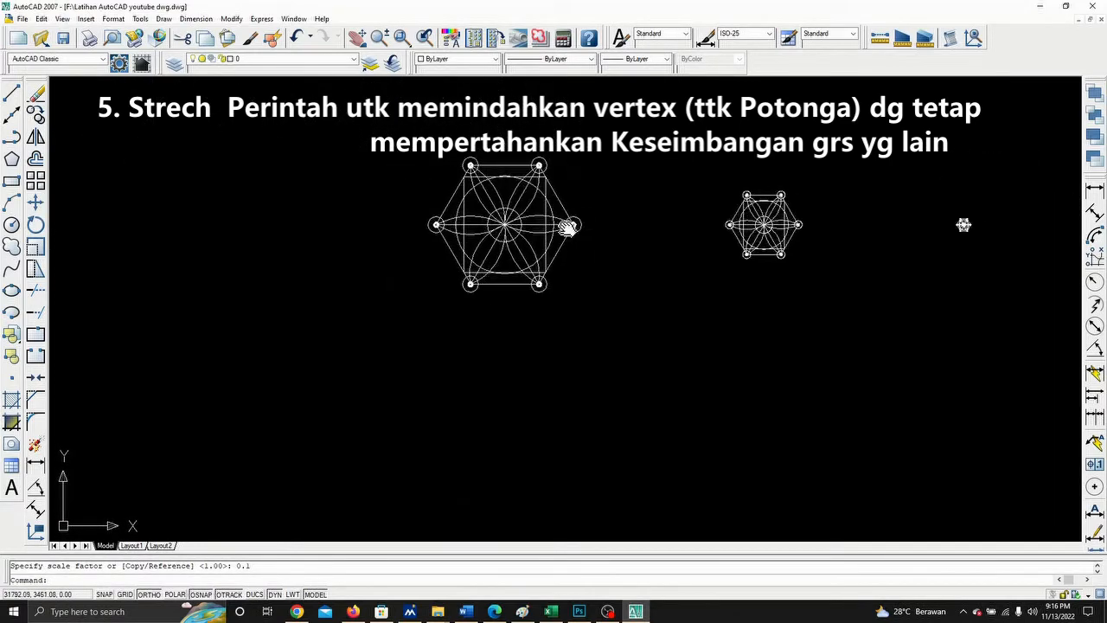
pyautogui.moveTo(568, 226); pyautogui.dragTo(363, 213, button='middle')
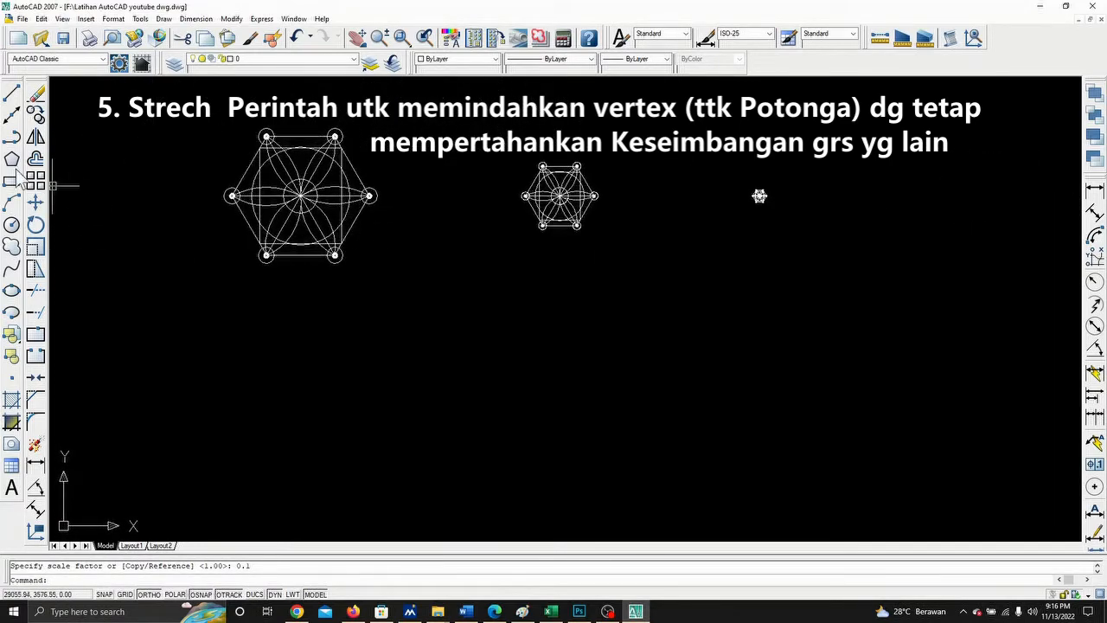
pyautogui.click(12, 182)
pyautogui.click(453, 336)
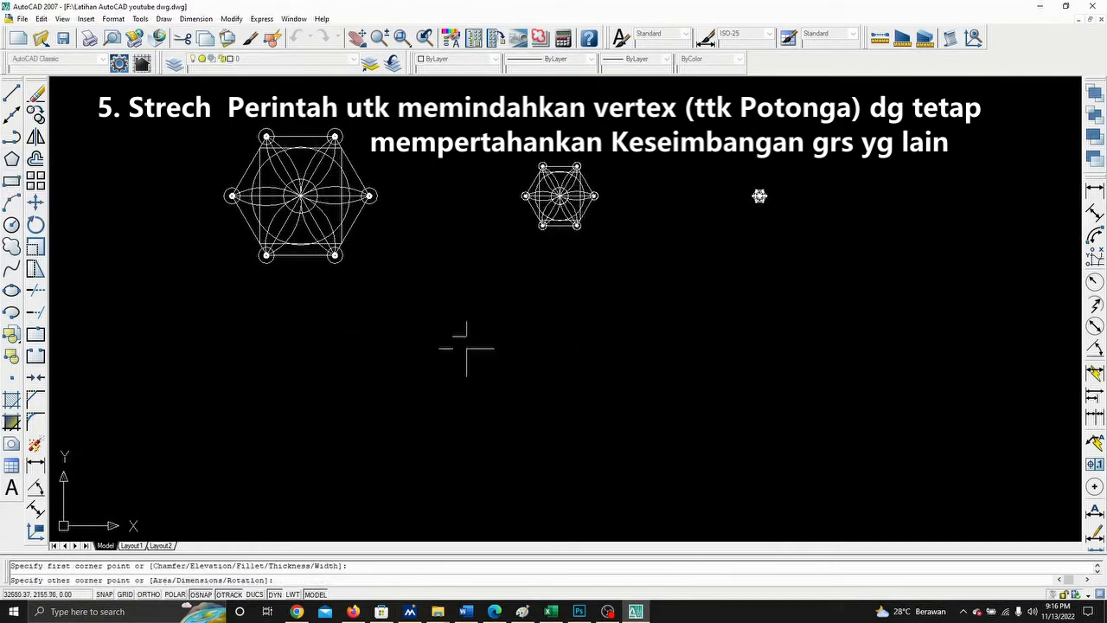
pyautogui.click(577, 460)
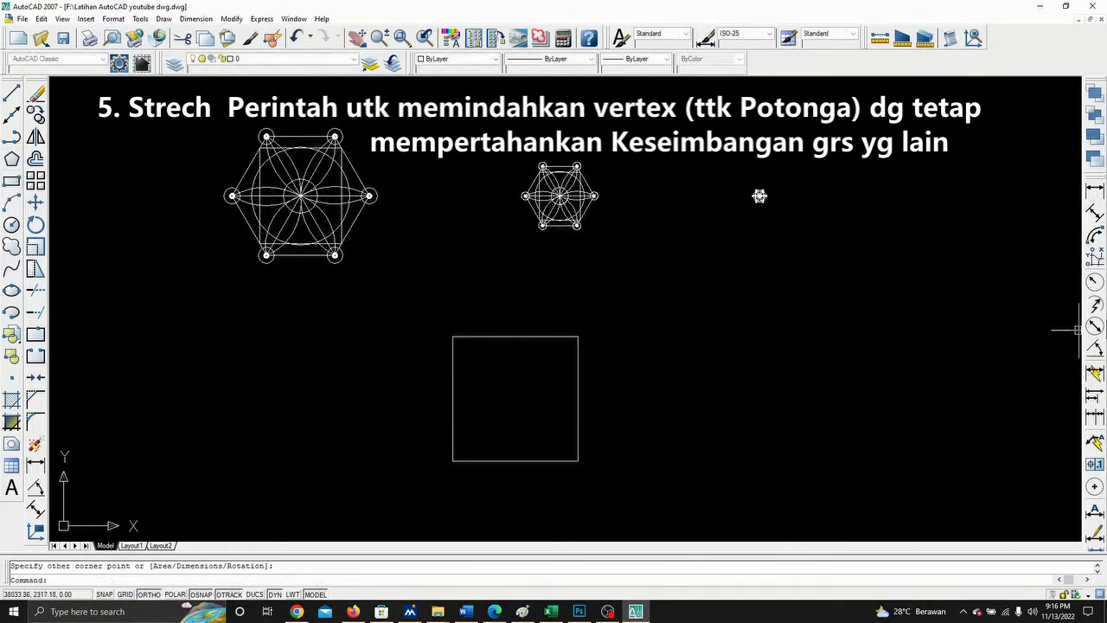
pyautogui.scroll(3, 699, 346)
pyautogui.moveTo(459, 323); pyautogui.dragTo(701, 165, button='middle')
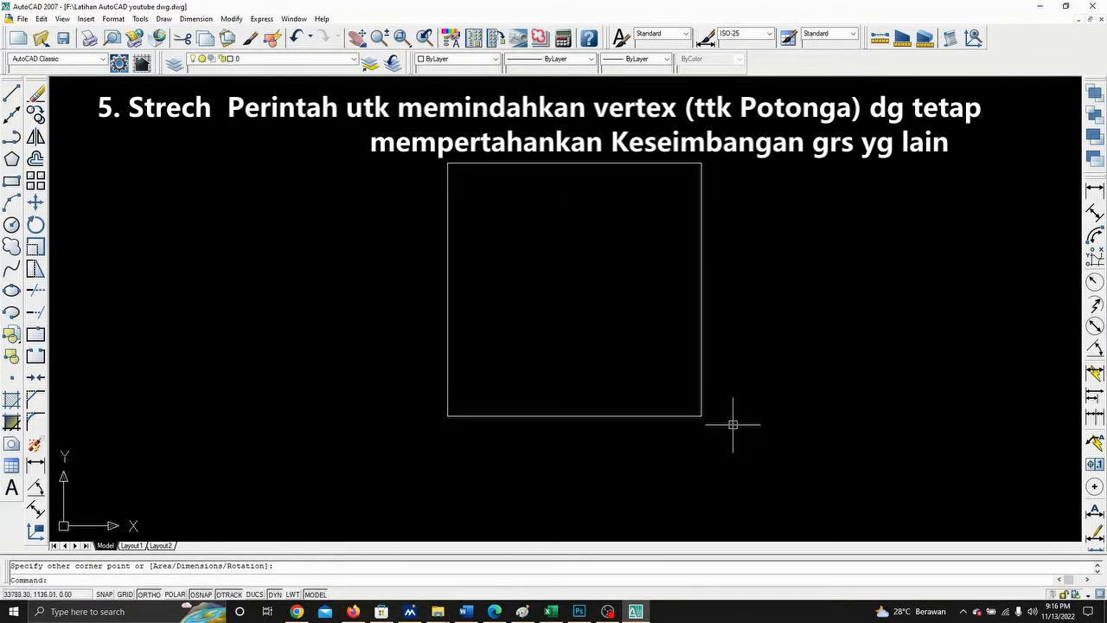
pyautogui.moveTo(701, 400); pyautogui.dragTo(591, 465, button='middle')
pyautogui.scroll(-4, 575, 369)
pyautogui.scroll(2, 585, 329)
pyautogui.scroll(-4, 555, 302)
pyautogui.moveTo(553, 306); pyautogui.dragTo(572, 268, button='middle')
pyautogui.scroll(3, 595, 255)
pyautogui.scroll(-4, 578, 260)
pyautogui.scroll(3, 600, 272)
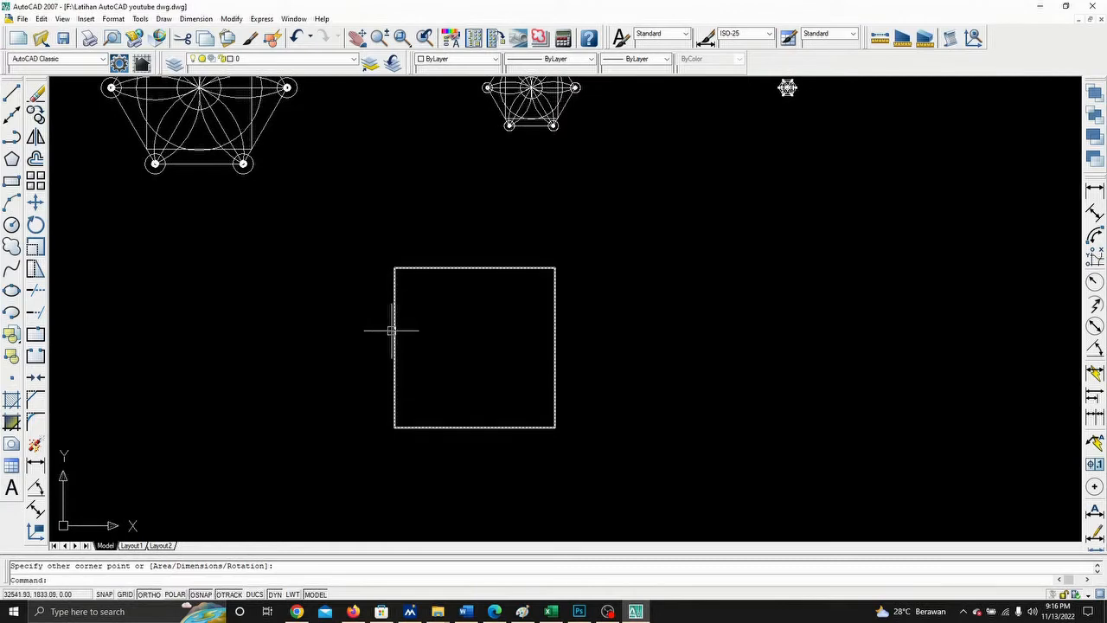
# - Try stretching the square's upper-right corner freely up and to the right with Ortho off, and undo the stretch
pyautogui.click(36, 268)
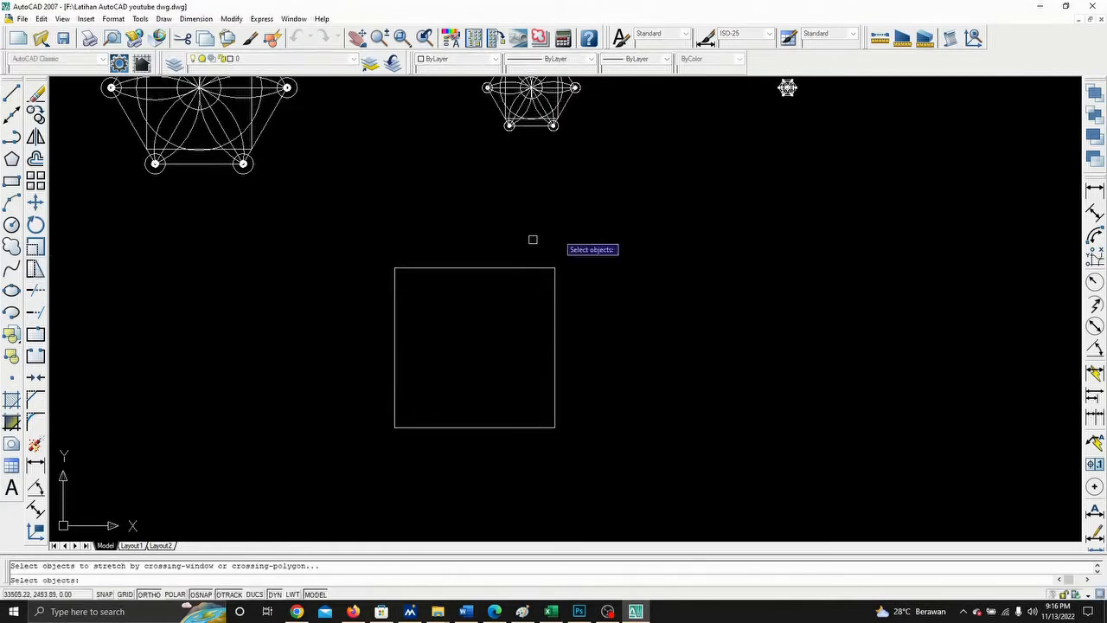
pyautogui.click(644, 200)
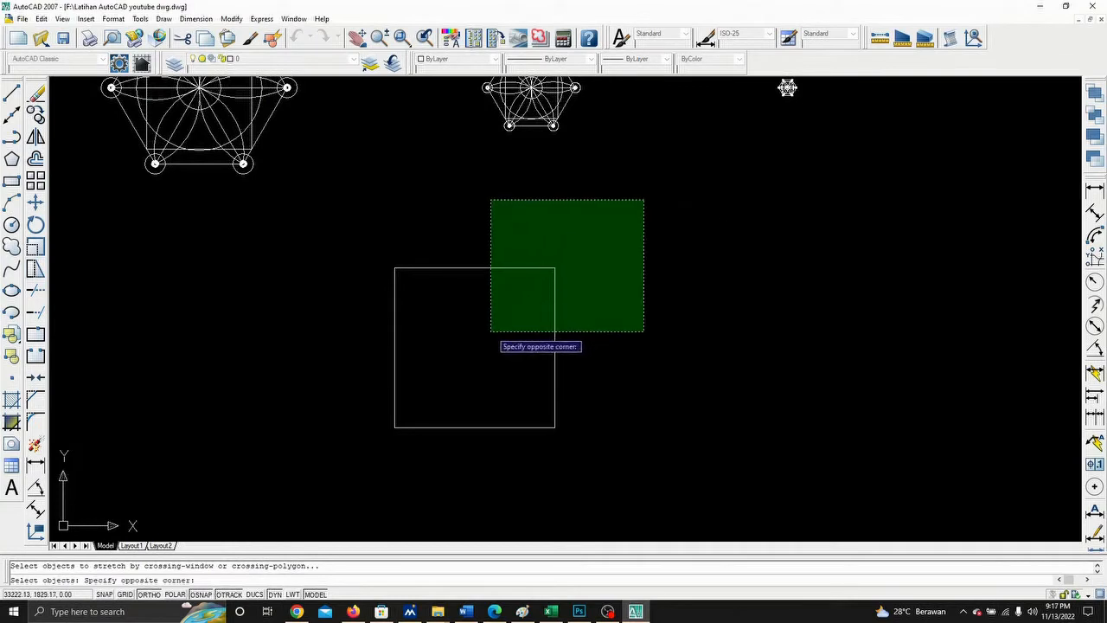
pyautogui.click(490, 331)
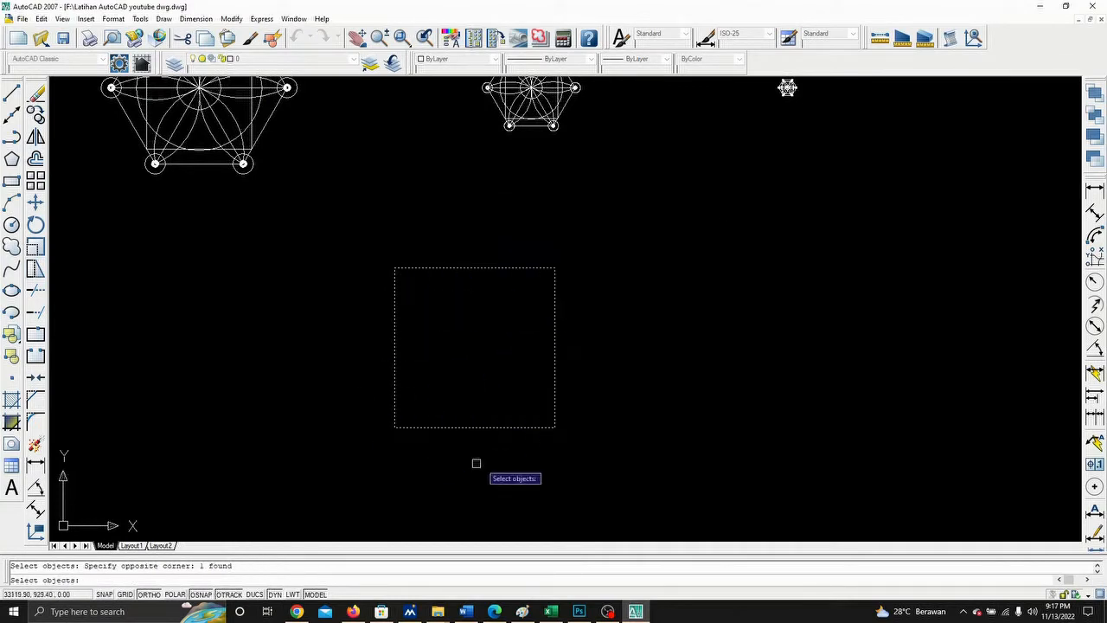
pyautogui.press('Return')
pyautogui.click(555, 267)
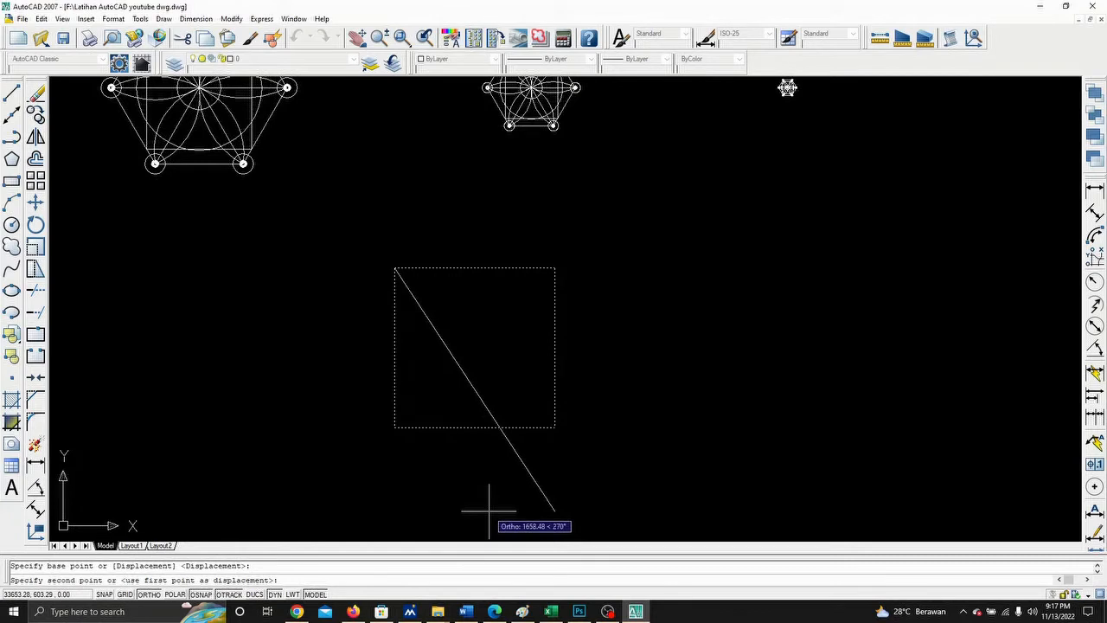
pyautogui.press('F8')
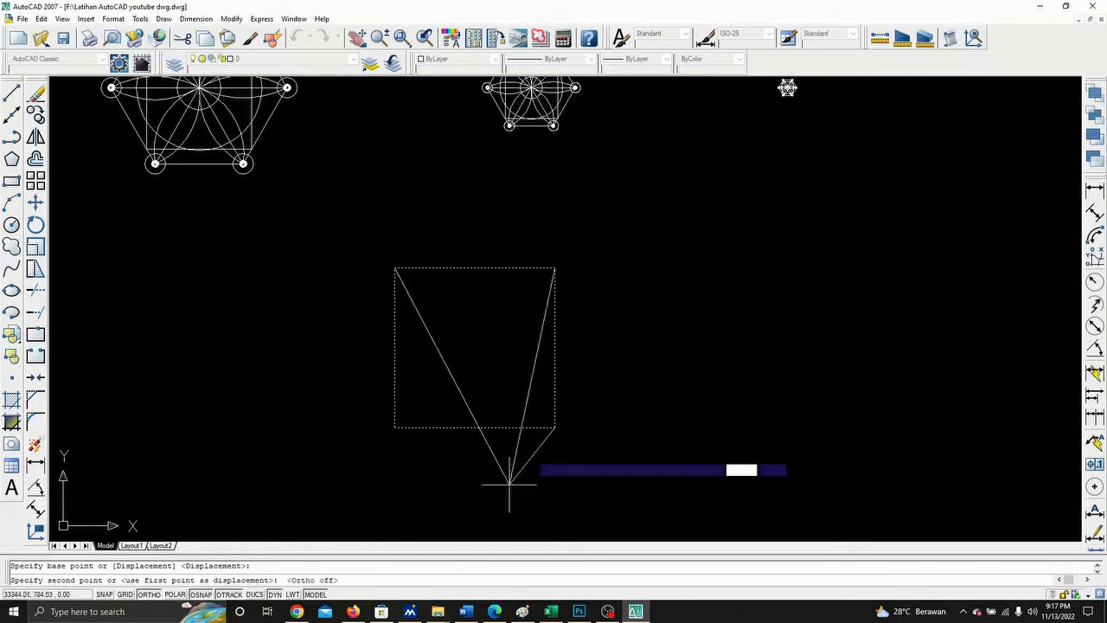
pyautogui.click(608, 185)
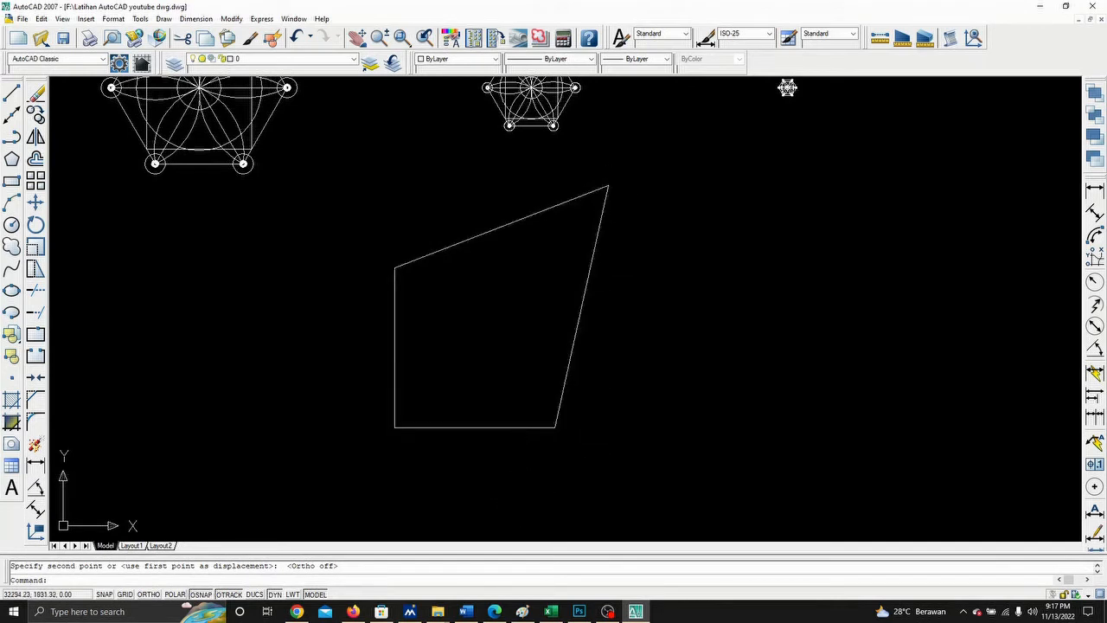
pyautogui.click(297, 38)
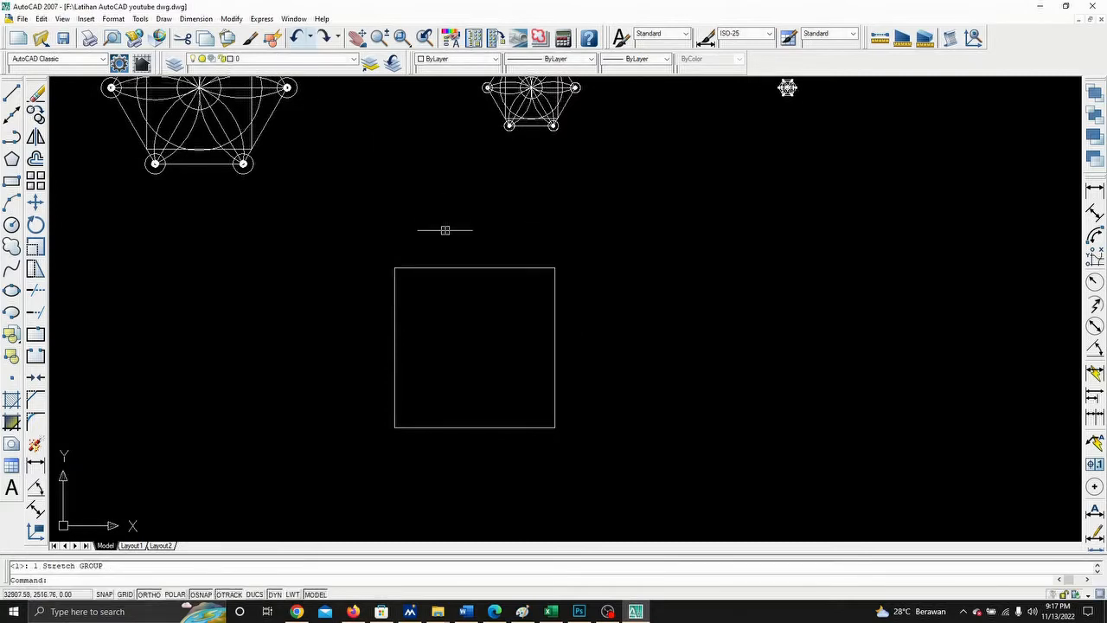
# - Stretch the square's right side from its midpoint up and to the right with Ortho off, forming a parallelogram
pyautogui.click(34, 269)
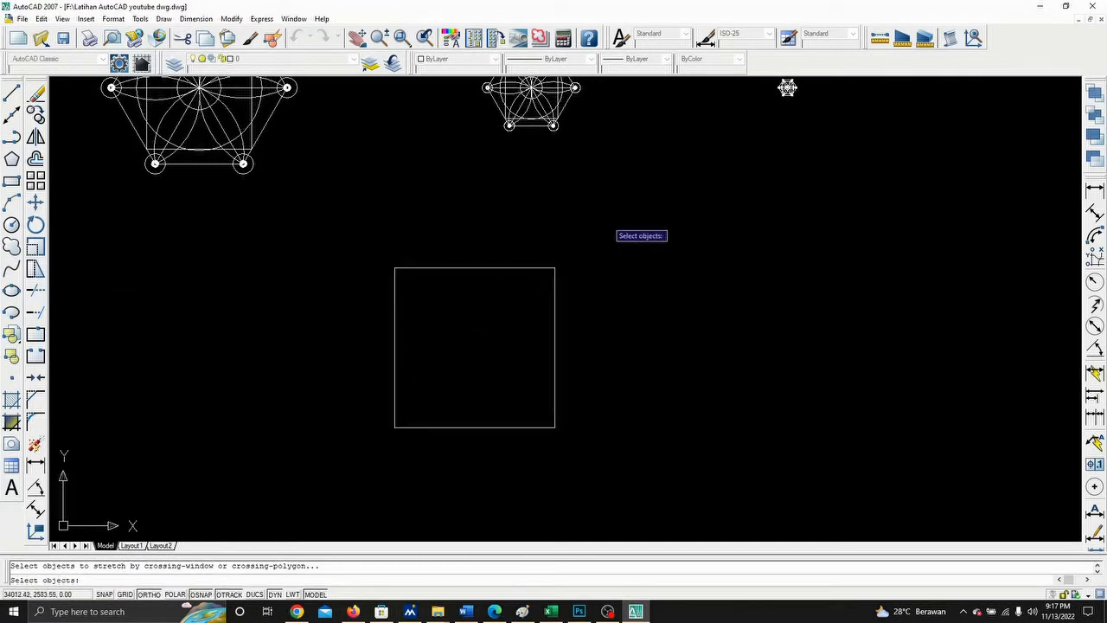
pyautogui.click(608, 218)
pyautogui.click(524, 482)
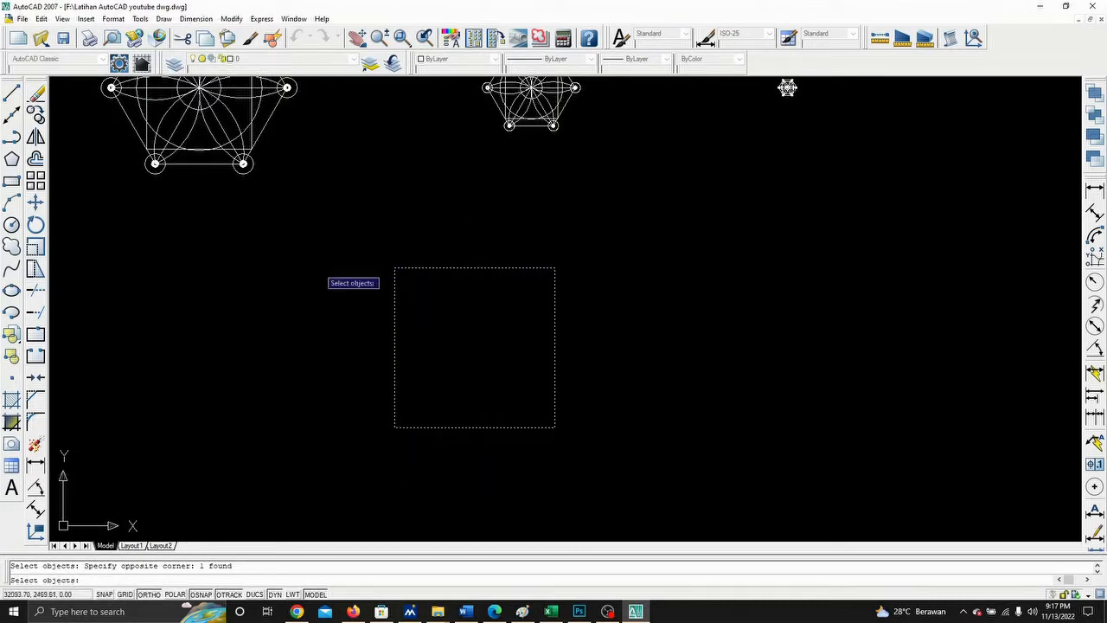
pyautogui.press('Return')
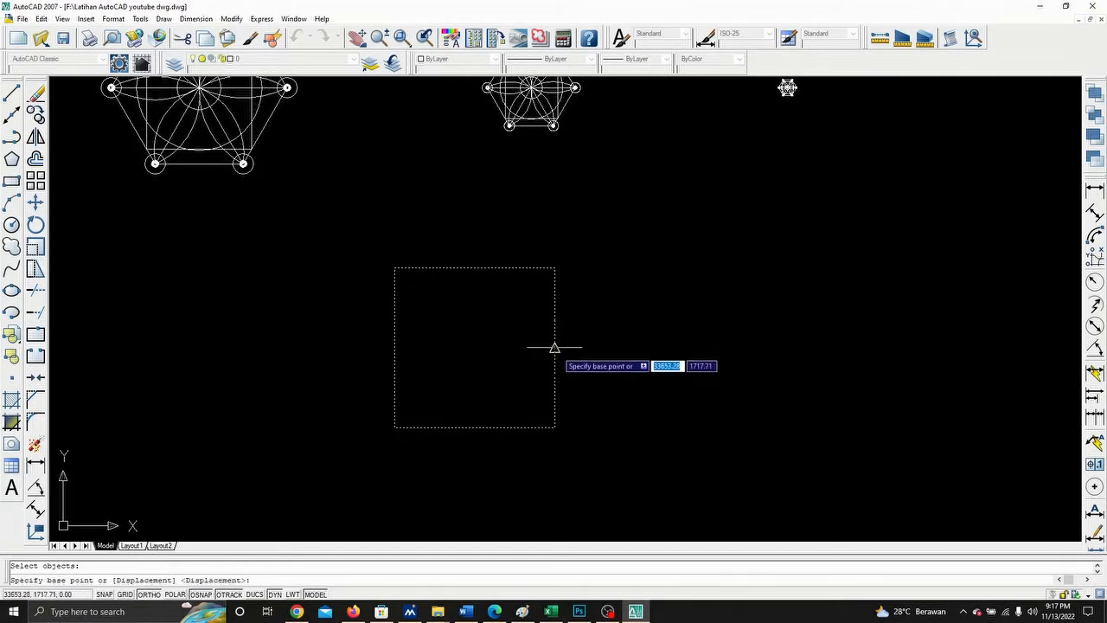
pyautogui.click(554, 346)
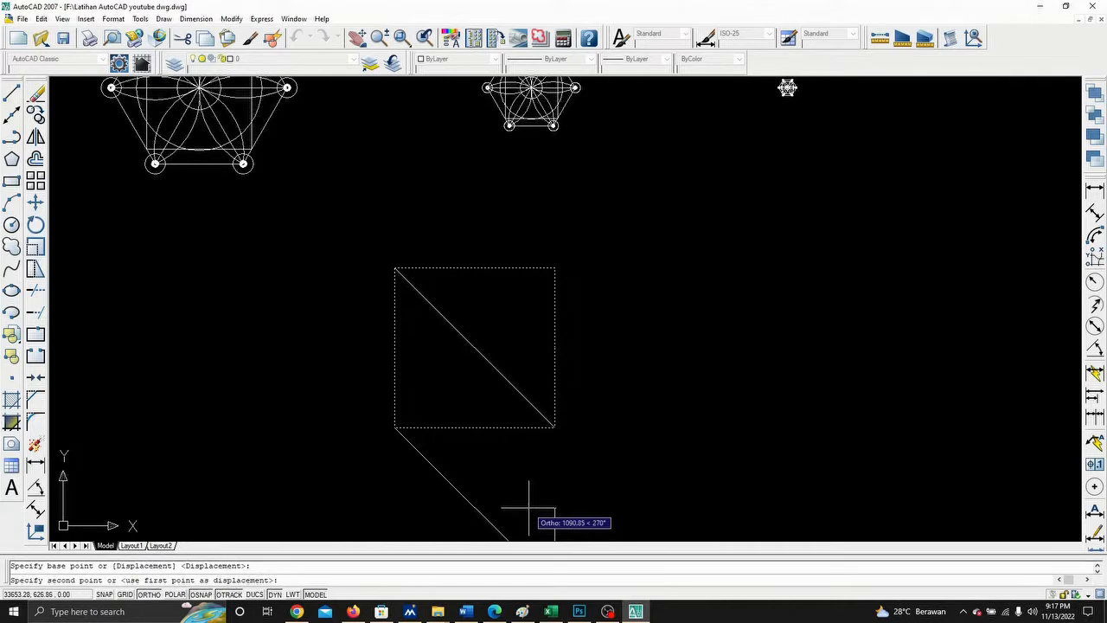
pyautogui.press('F8')
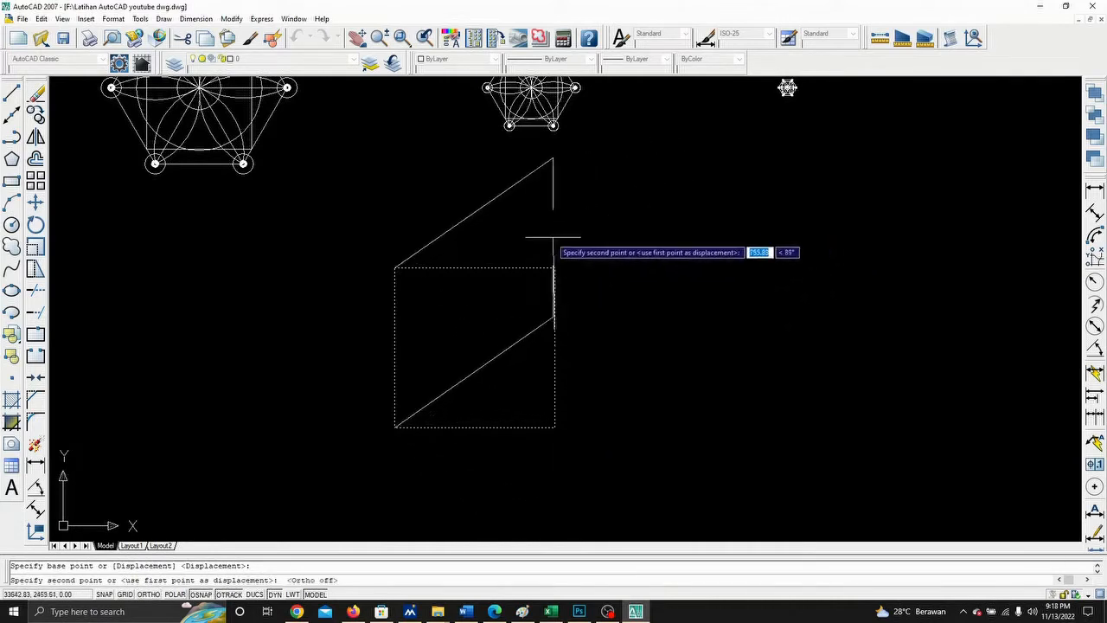
pyautogui.click(653, 223)
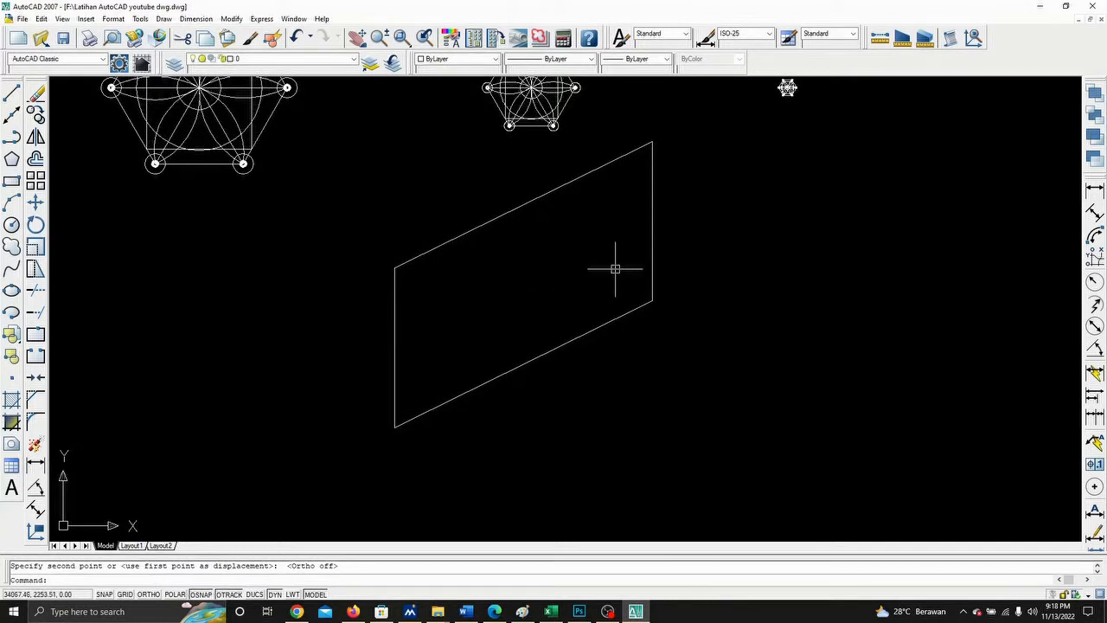
pyautogui.scroll(-3, 548, 316)
pyautogui.scroll(3, 529, 308)
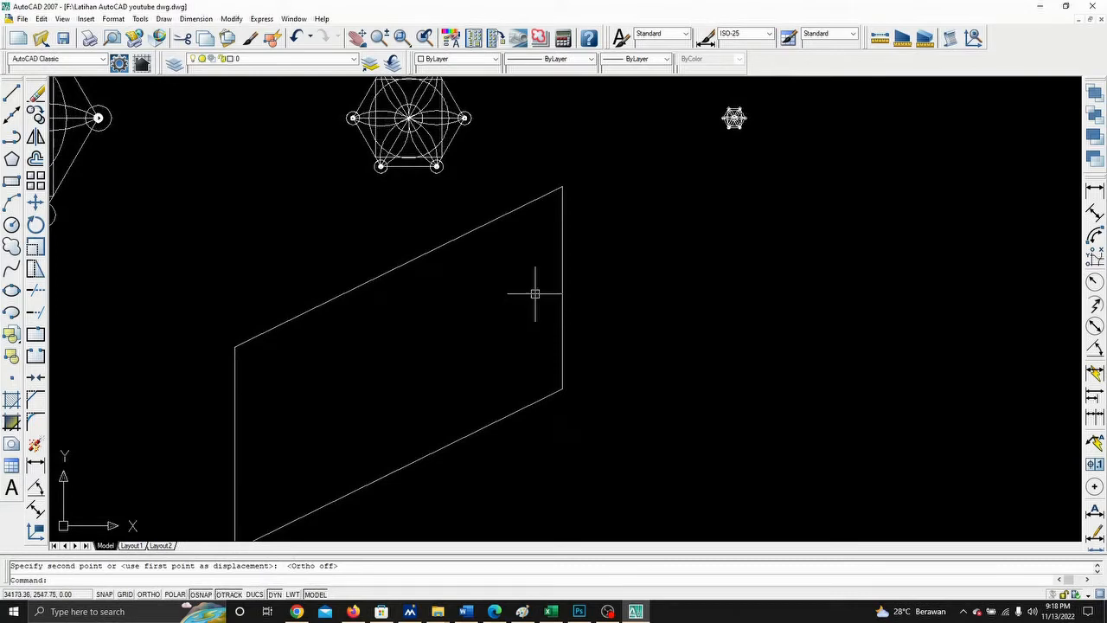
pyautogui.click(34, 147)
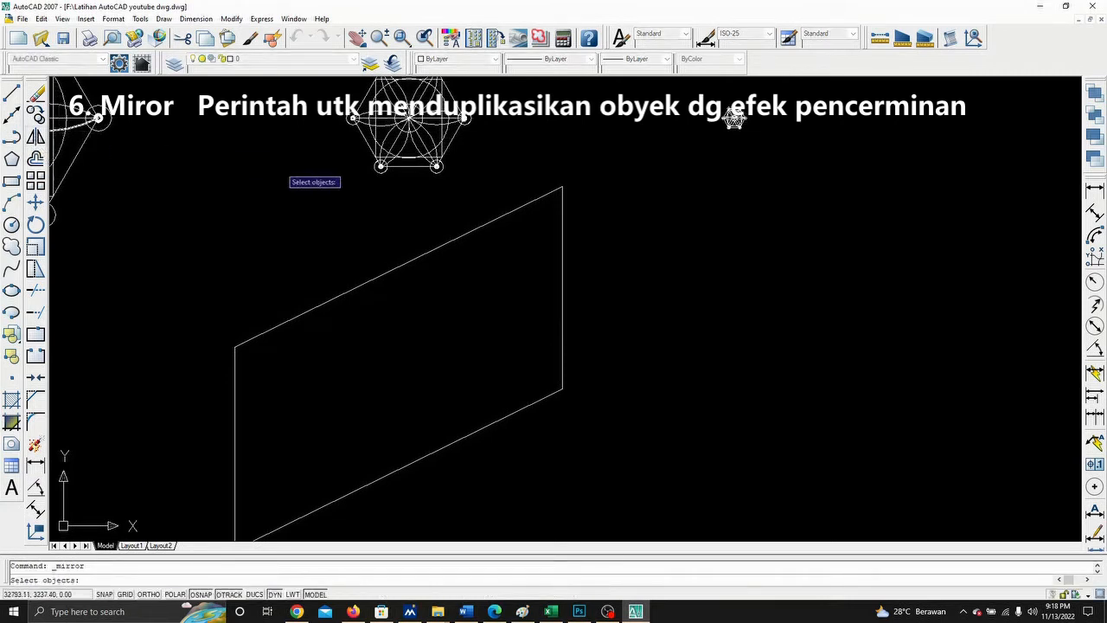
pyautogui.scroll(-2, 291, 164)
pyautogui.click(480, 205)
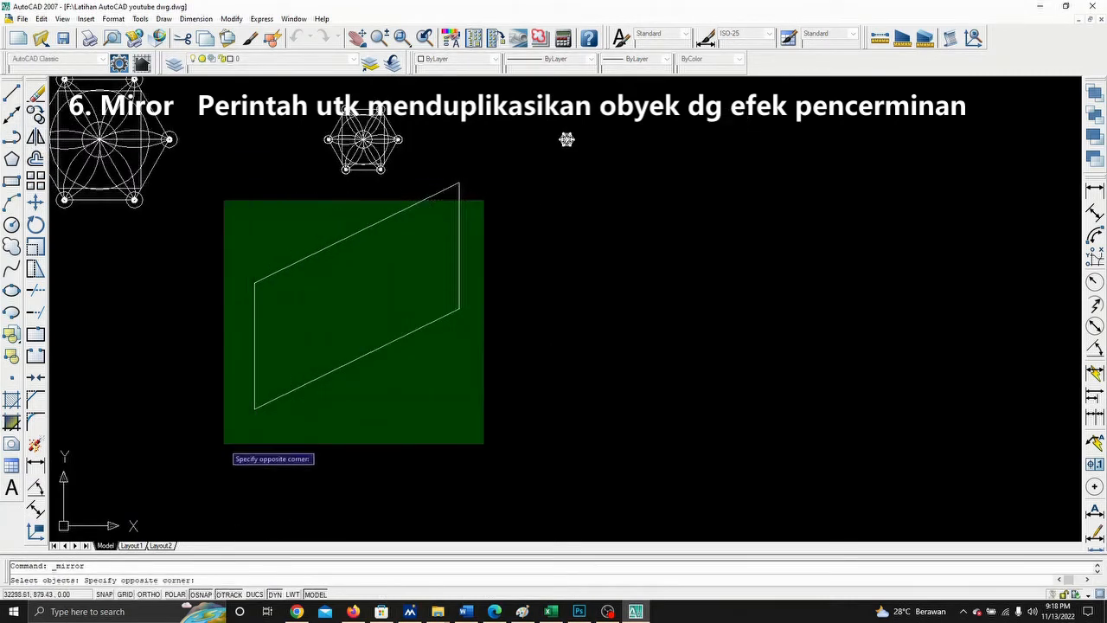
pyautogui.click(197, 432)
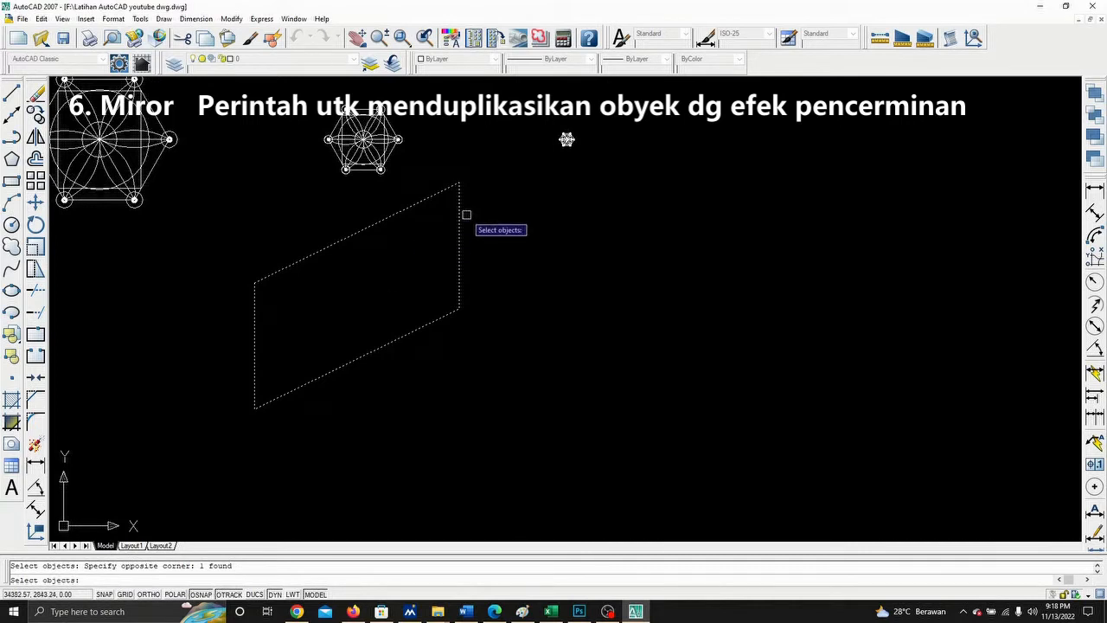
pyautogui.press('Escape')
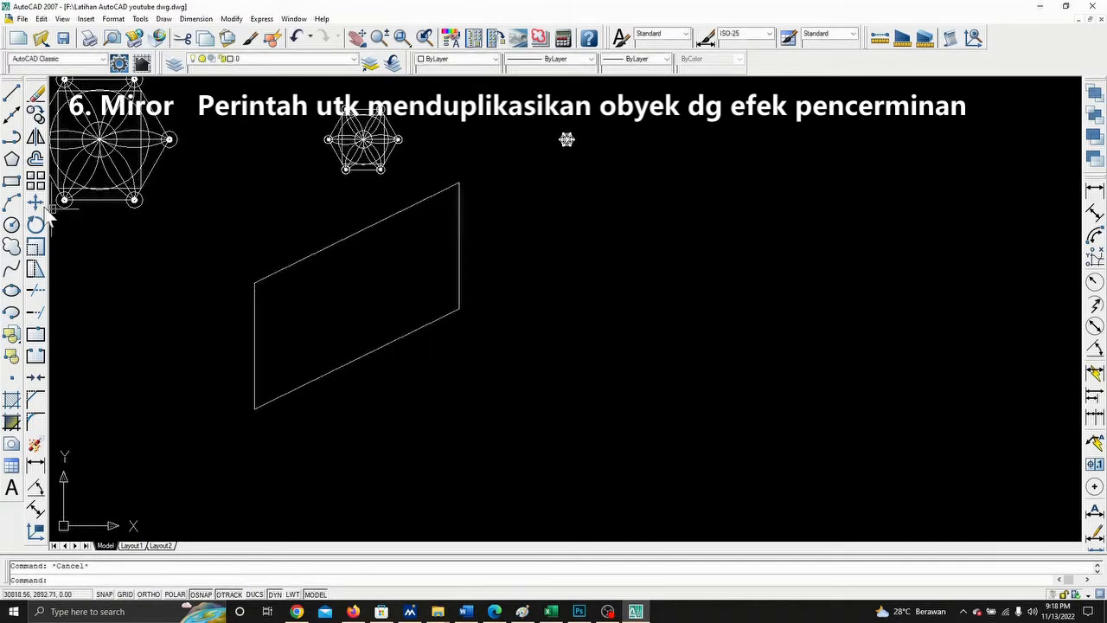
# - Move the parallelogram straight down, farther below the row of three ornaments
pyautogui.click(36, 203)
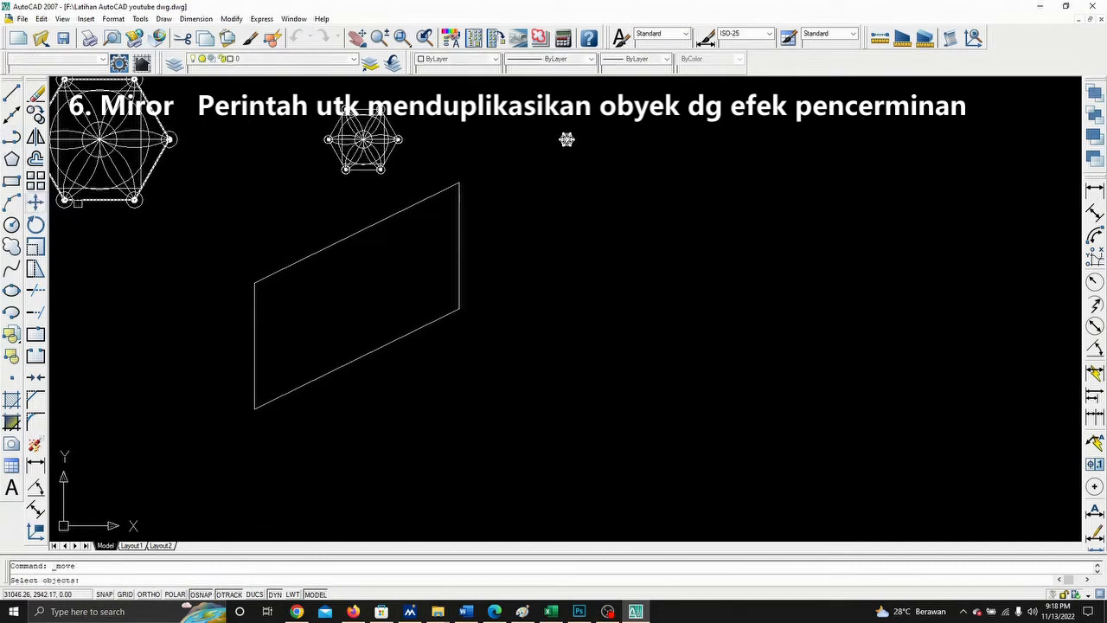
pyautogui.click(522, 206)
pyautogui.click(238, 414)
pyautogui.scroll(-2, 423, 376)
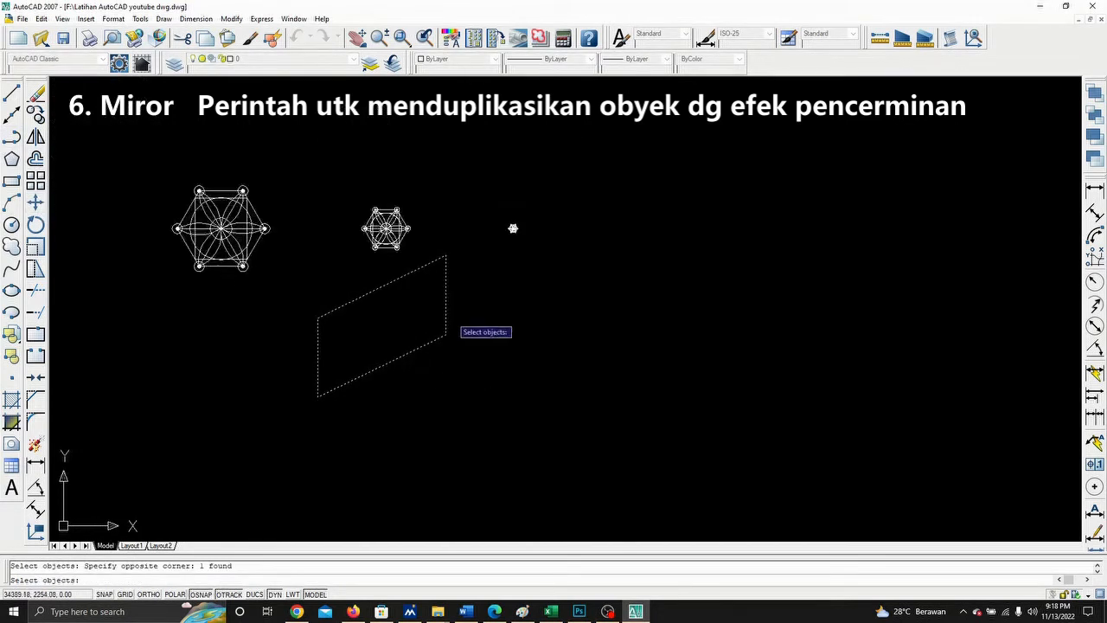
pyautogui.moveTo(454, 319); pyautogui.dragTo(515, 215, button='middle')
pyautogui.press('Return')
pyautogui.click(535, 202)
pyautogui.click(532, 349)
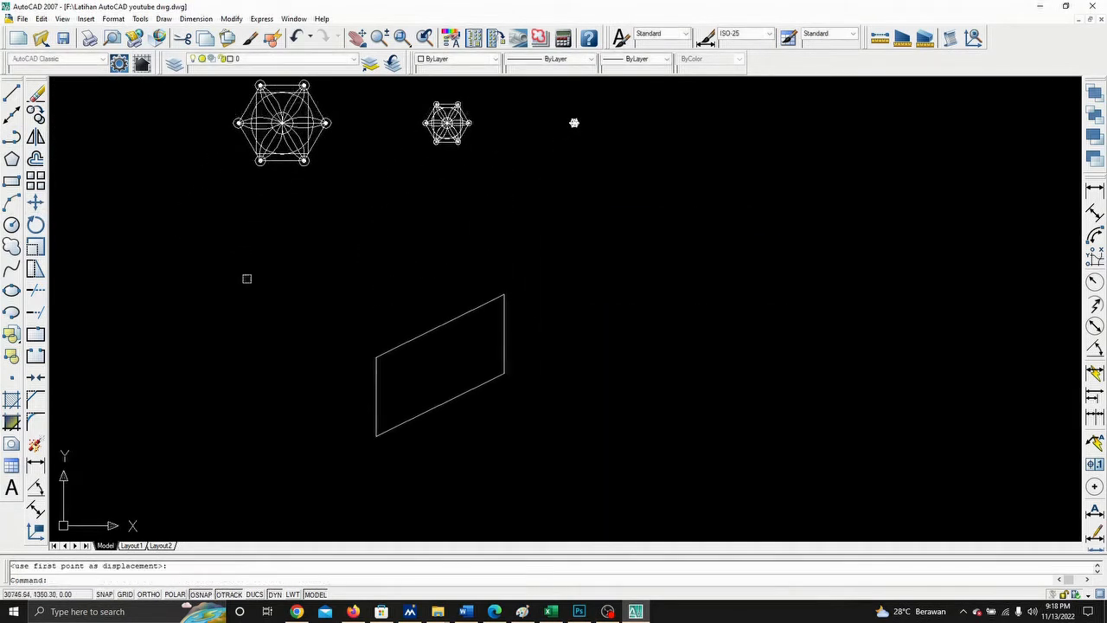
# - Draw a vertical line with Ortho on, just right of the parallelogram and extending past it above and below
pyautogui.click(13, 95)
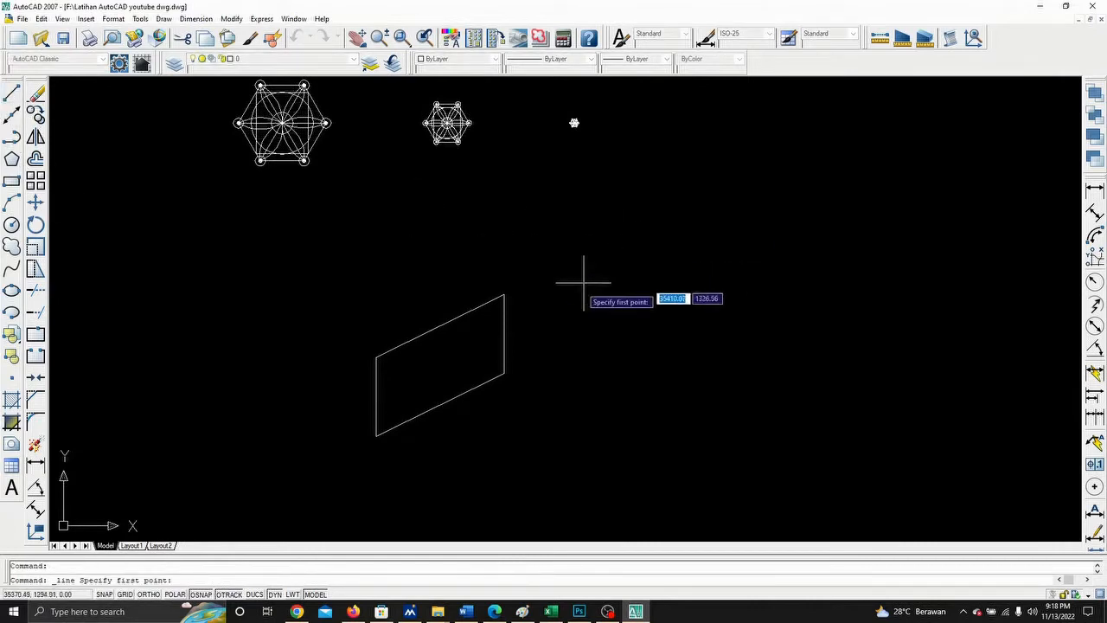
pyautogui.click(506, 235)
pyautogui.press('F8')
pyautogui.click(559, 467)
pyautogui.press('Escape')
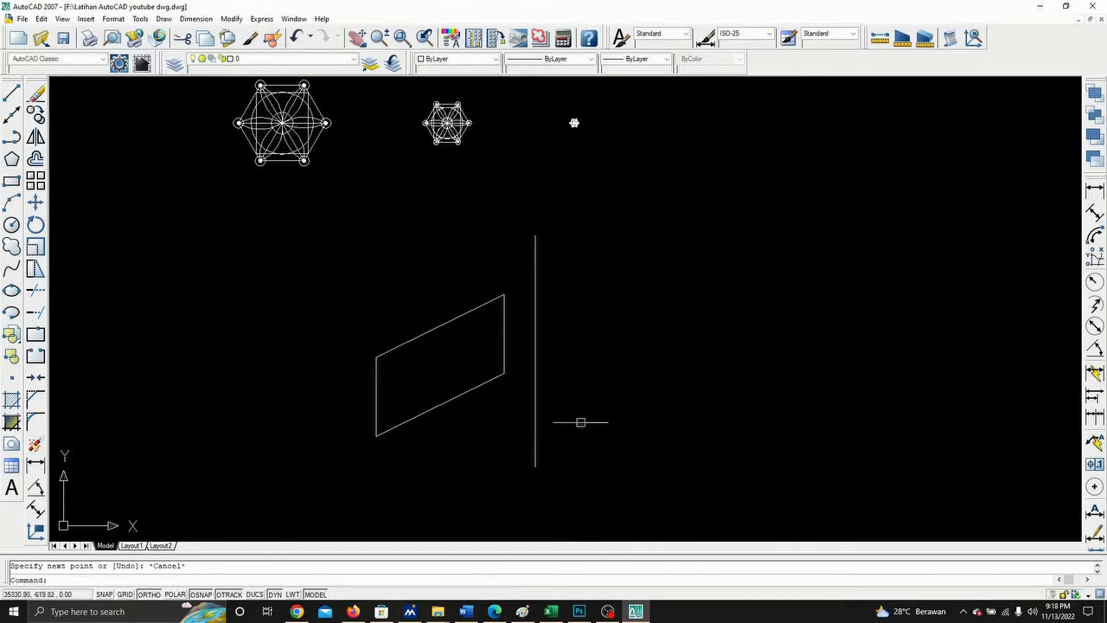
# - Mirror the parallelogram across the vertical line, using the line's endpoints as the mirror axis and keeping the source object
pyautogui.scroll(2, 577, 407)
pyautogui.moveTo(558, 378); pyautogui.dragTo(601, 274, button='middle')
pyautogui.scroll(-2, 278, 233)
pyautogui.moveTo(461, 231); pyautogui.dragTo(459, 269, button='middle')
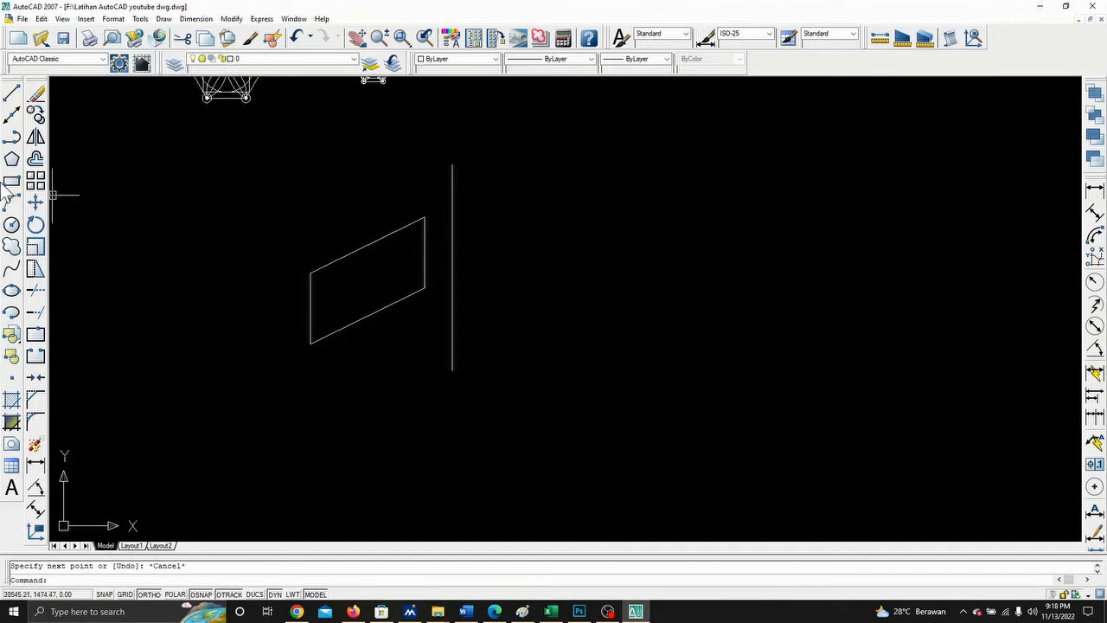
pyautogui.click(36, 136)
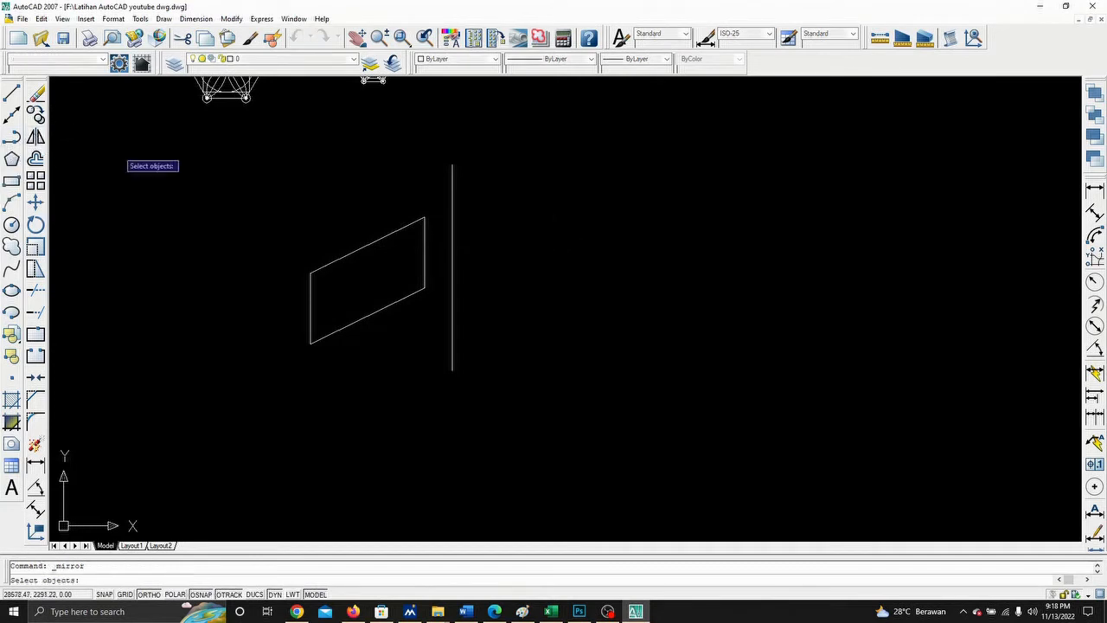
pyautogui.click(260, 191)
pyautogui.click(438, 358)
pyautogui.press('Return')
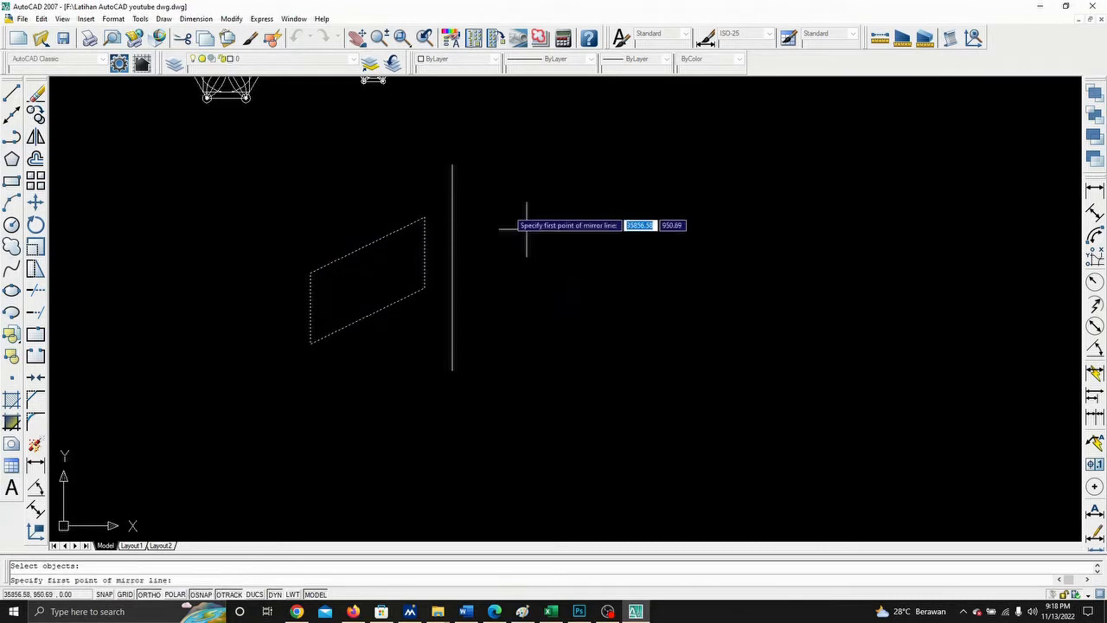
pyautogui.click(452, 164)
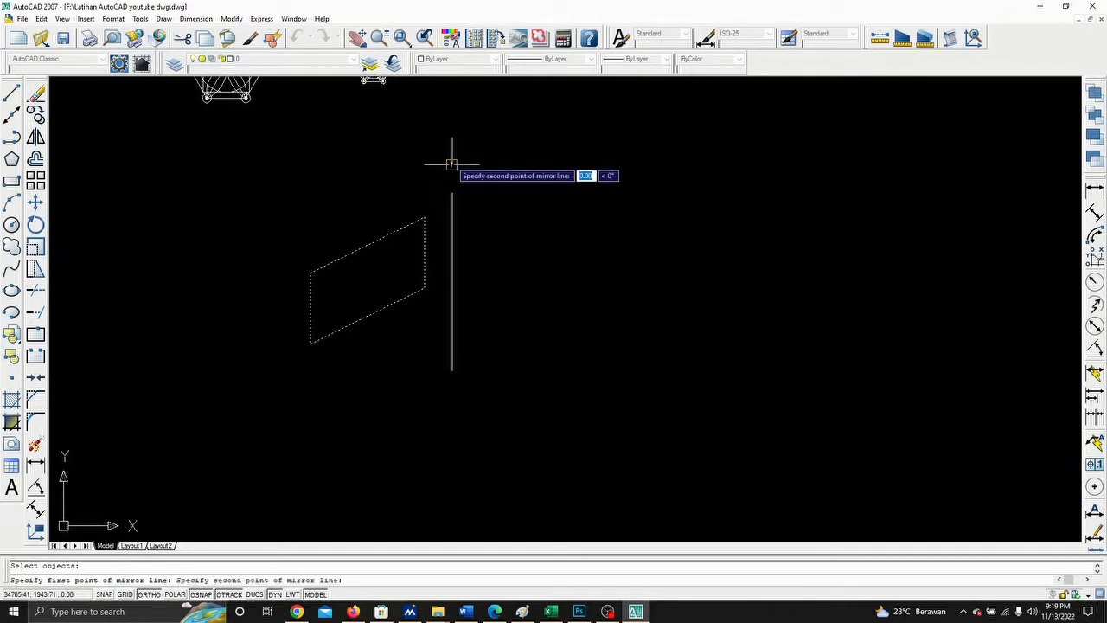
pyautogui.click(451, 371)
pyautogui.press('Return')
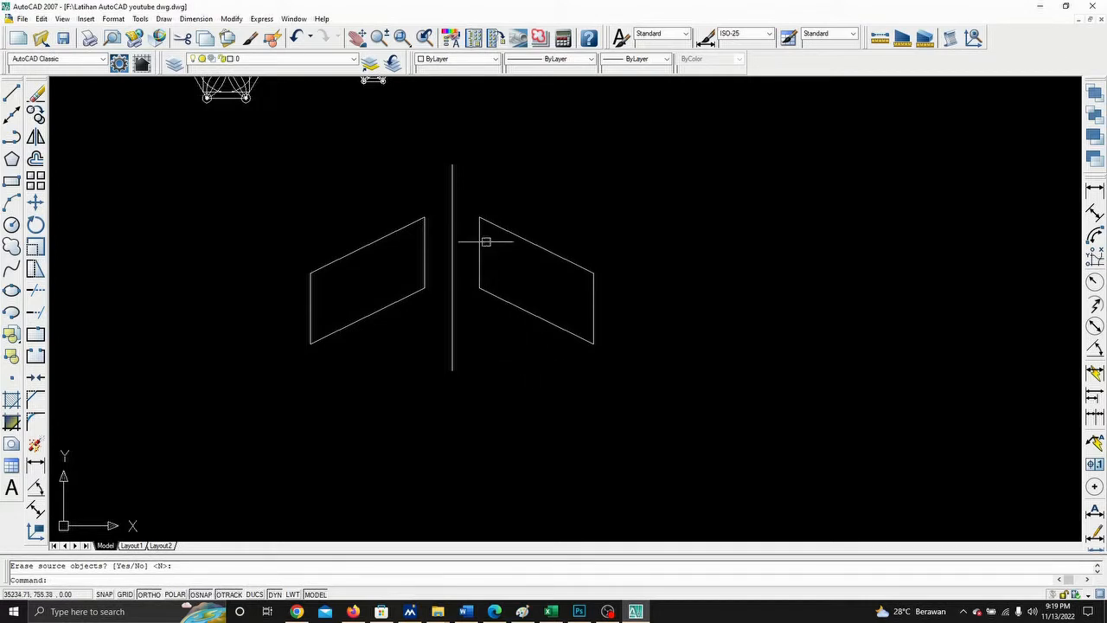
# - Delete the mirrored parallelogram on the right side of the vertical line
pyautogui.click(470, 207)
pyautogui.click(751, 429)
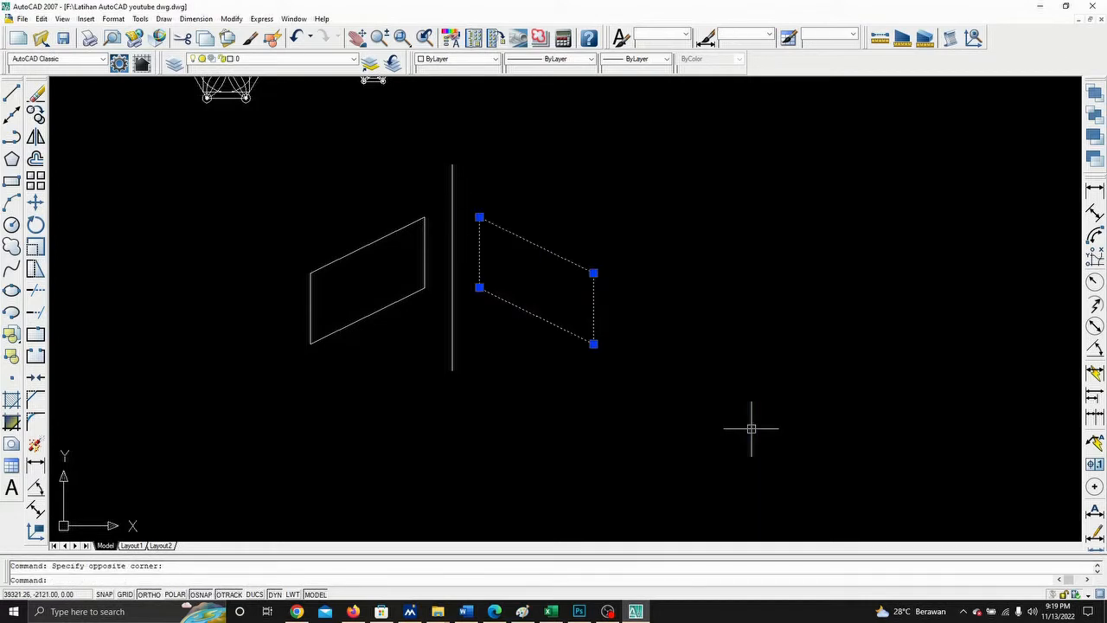
pyautogui.press('Delete')
# - Draw a diagonal line with Ortho off, from right of the vertical line down across it to below the parallelogram
pyautogui.click(12, 93)
pyautogui.click(511, 240)
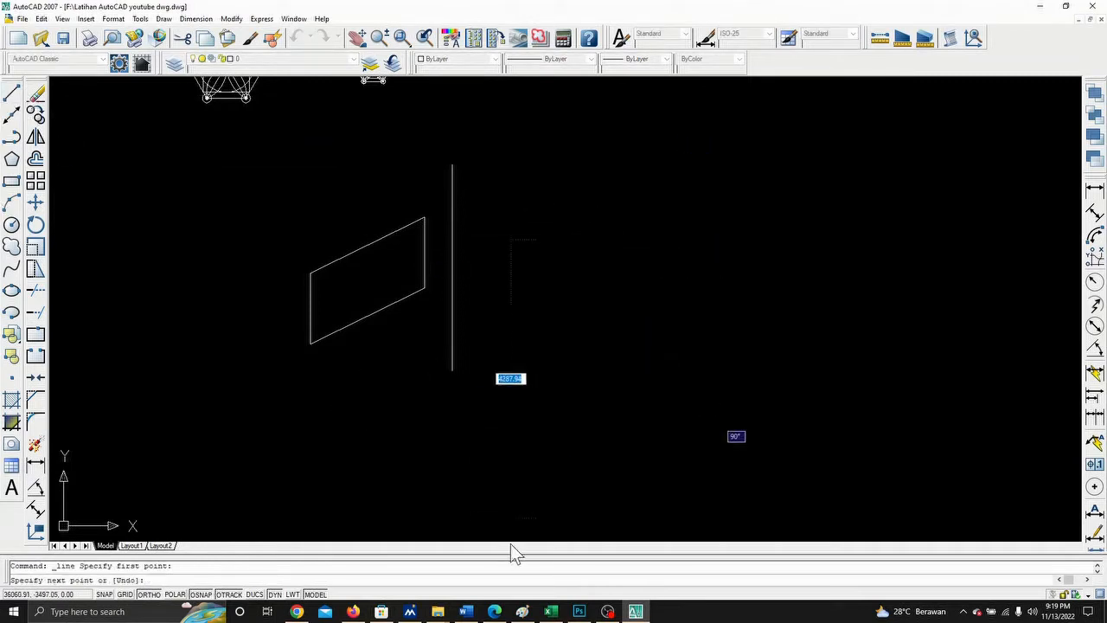
pyautogui.press('F8')
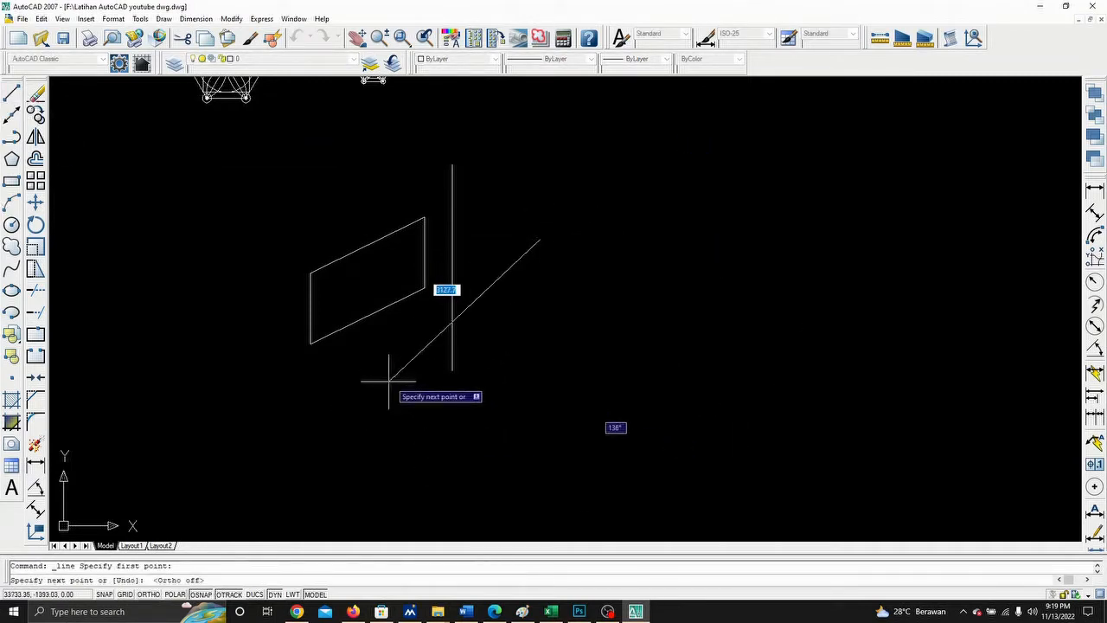
pyautogui.click(374, 403)
pyautogui.press('Return')
# - Mirror the parallelogram across the diagonal line, using its endpoints as the mirror axis and keeping the source object
pyautogui.click(34, 136)
pyautogui.click(254, 179)
pyautogui.click(430, 362)
pyautogui.press('Return')
pyautogui.click(539, 240)
pyautogui.click(374, 403)
pyautogui.press('Return')
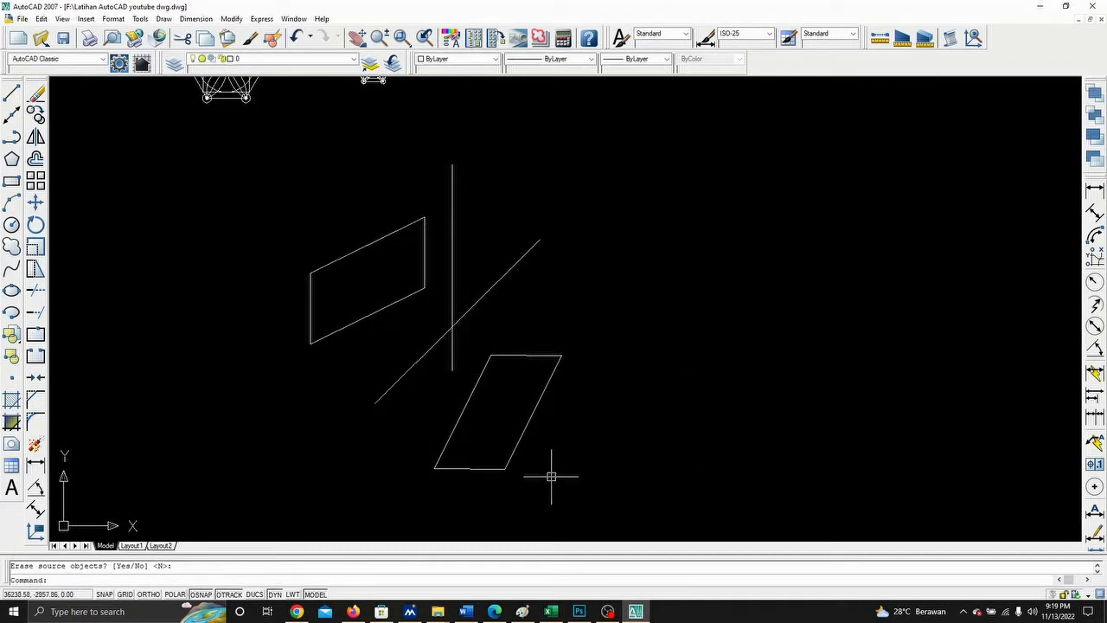
# - Delete the parallelogram mirrored below the diagonal line, along with the diagonal line itself
pyautogui.click(411, 335)
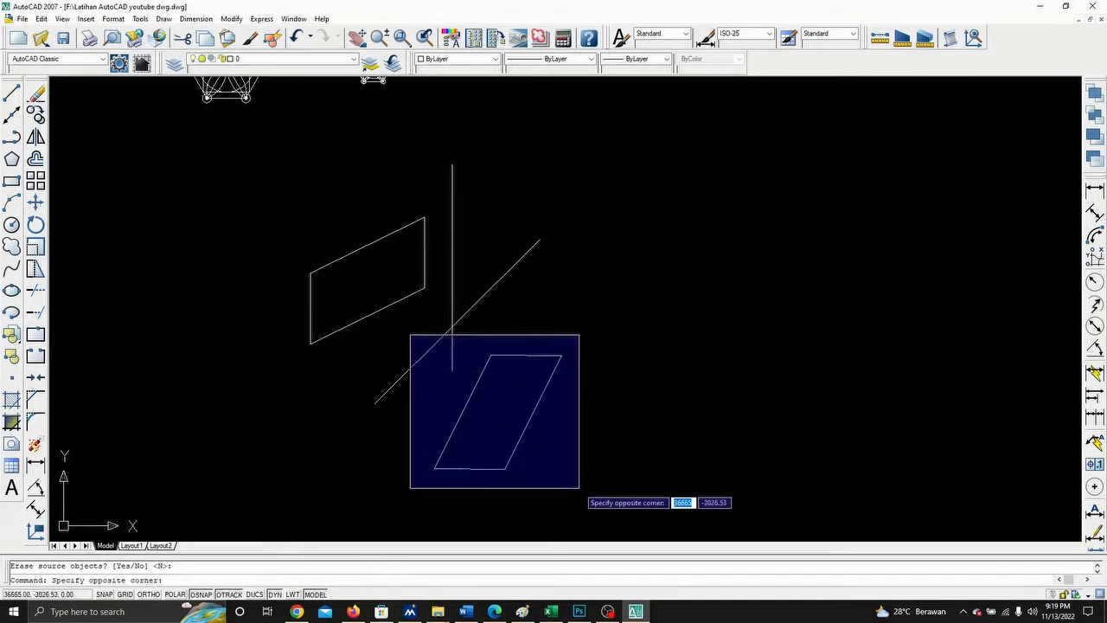
pyautogui.click(579, 487)
pyautogui.press('Delete')
pyautogui.click(491, 280)
pyautogui.press('Delete')
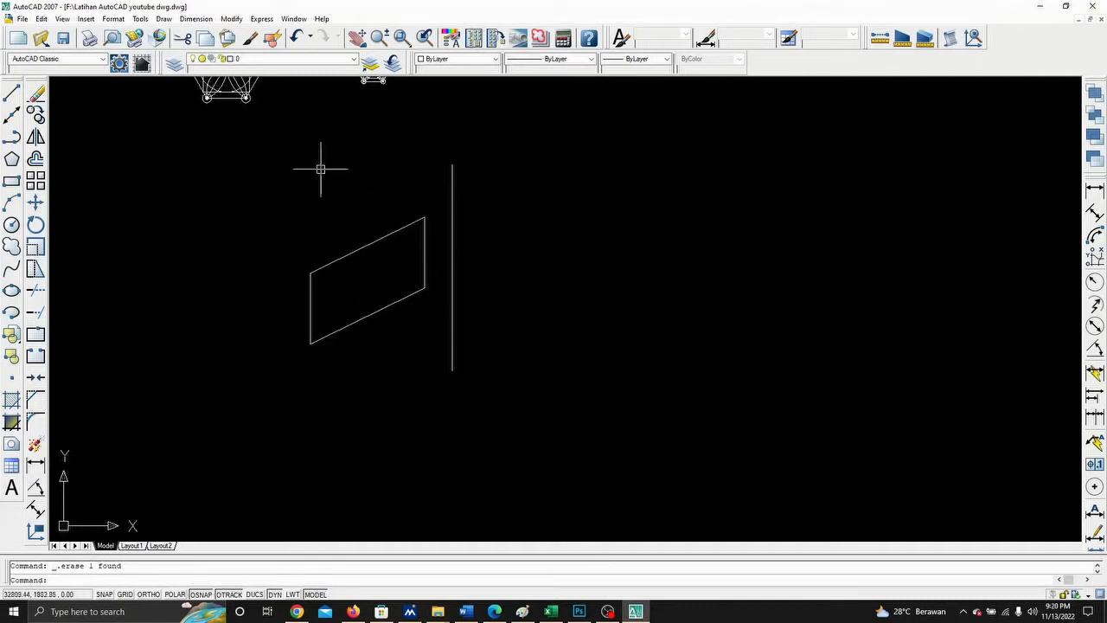
# - Mirror the parallelogram across the vertical line and erase the source object by answering y
pyautogui.click(36, 136)
pyautogui.click(244, 143)
pyautogui.click(421, 352)
pyautogui.press('Return')
pyautogui.click(451, 165)
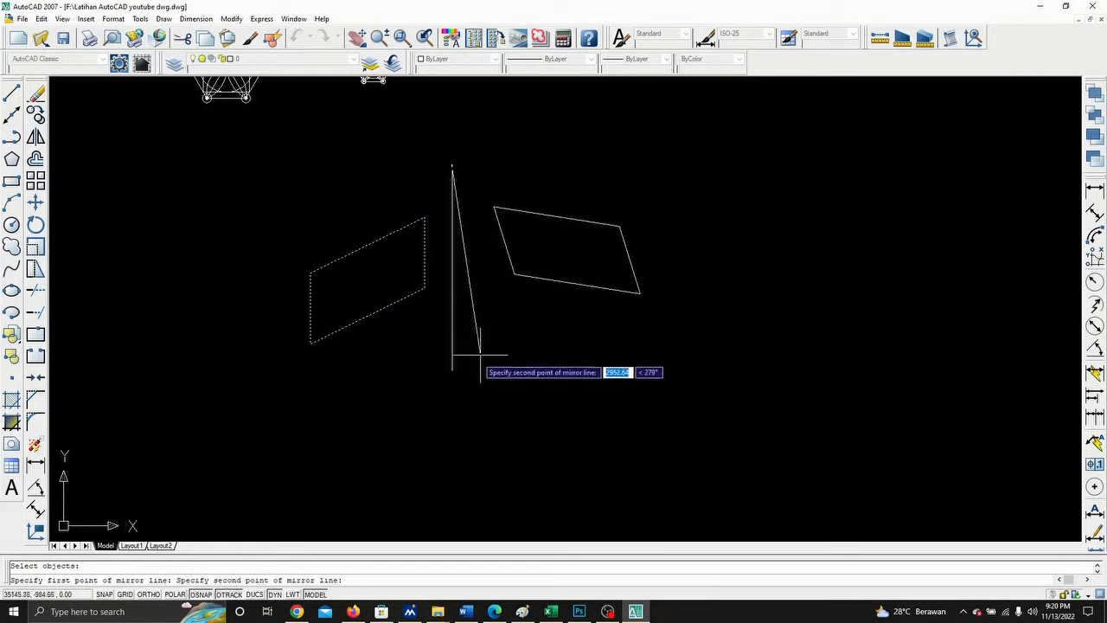
pyautogui.click(451, 370)
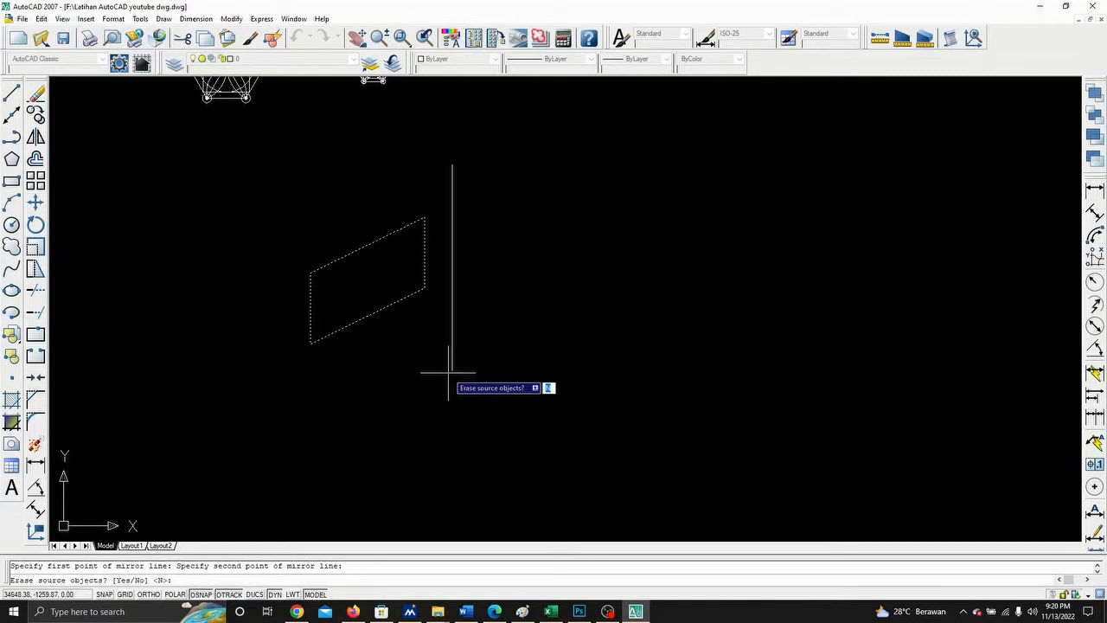
pyautogui.write('y')
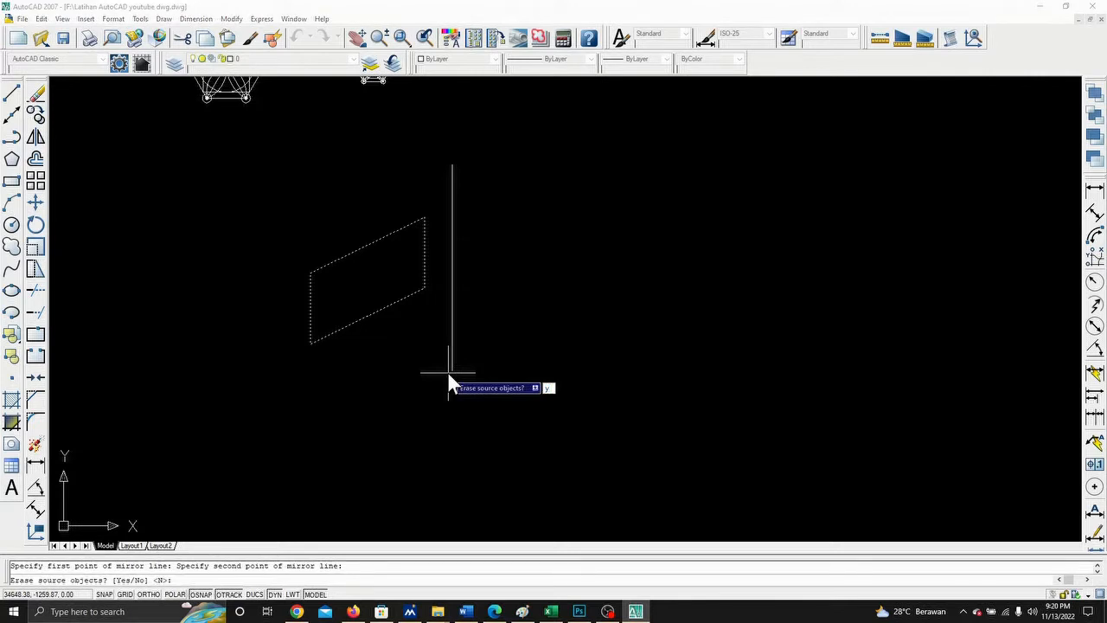
pyautogui.press('Return')
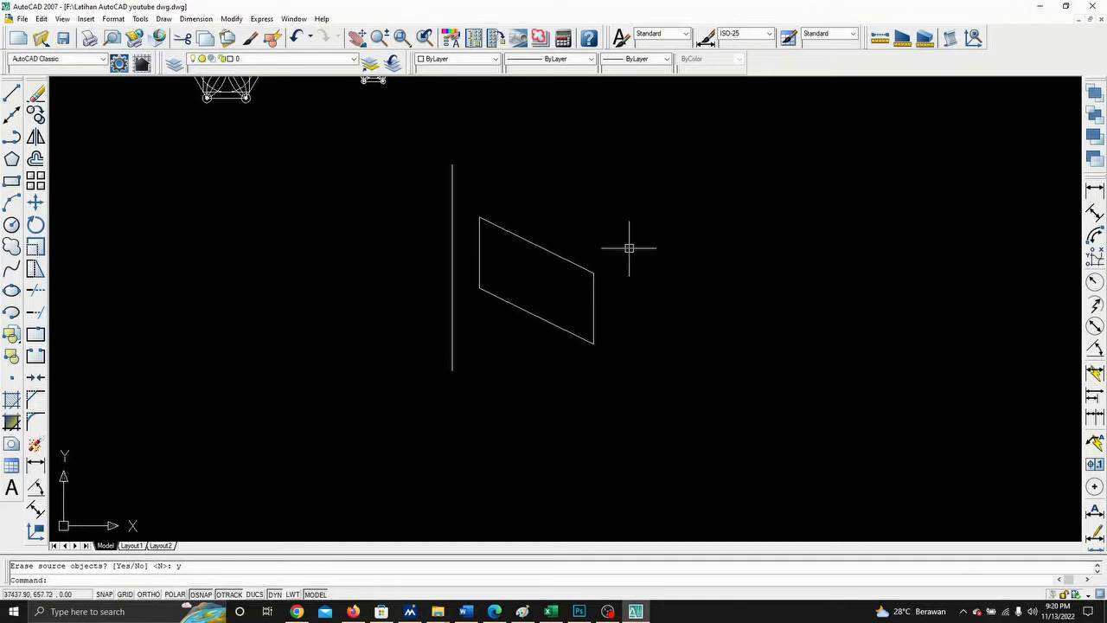
# - Regenerate the model so the view can zoom out farther around the ornaments and parallelogram
pyautogui.scroll(-2, 618, 249)
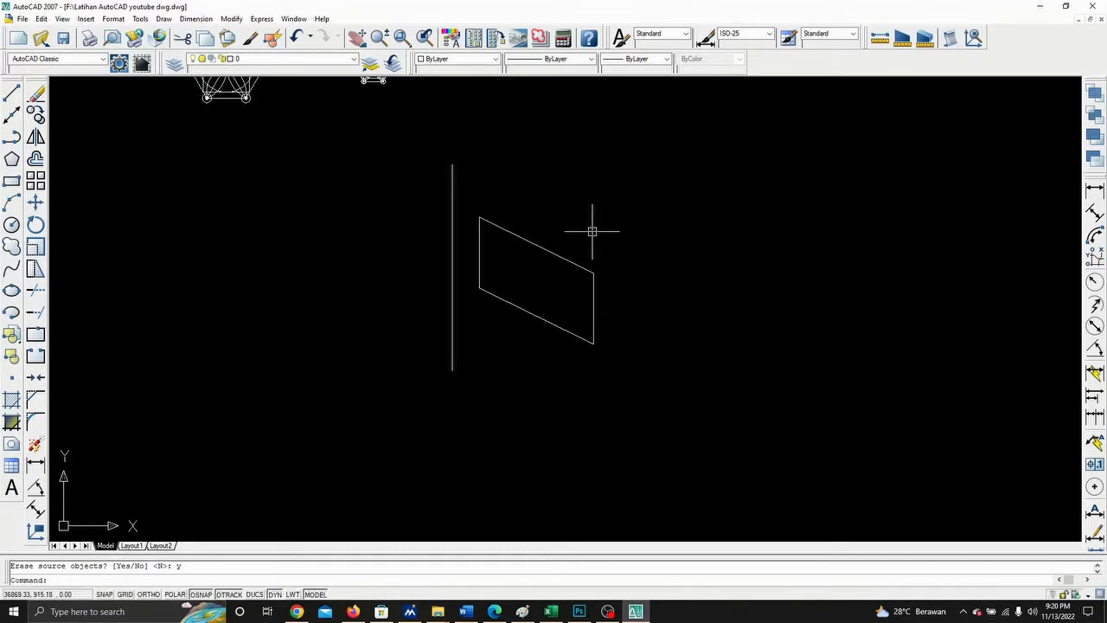
pyautogui.scroll(-1, 593, 231)
pyautogui.moveTo(581, 235); pyautogui.dragTo(749, 286, button='middle')
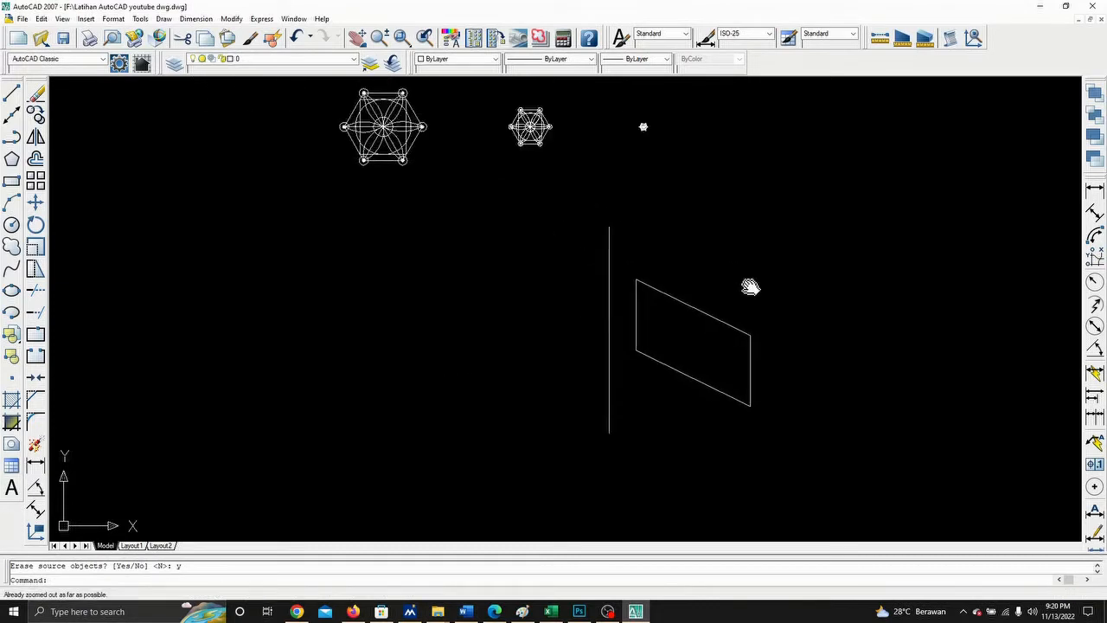
pyautogui.click(62, 18)
pyautogui.click(77, 47)
pyautogui.scroll(-8, 574, 366)
pyautogui.moveTo(592, 308)
pyautogui.mouseDown(button='middle')
pyautogui.moveTo(563, 252)
pyautogui.moveTo(471, 205)
pyautogui.mouseUp(button='middle')
pyautogui.scroll(5, 451, 254)
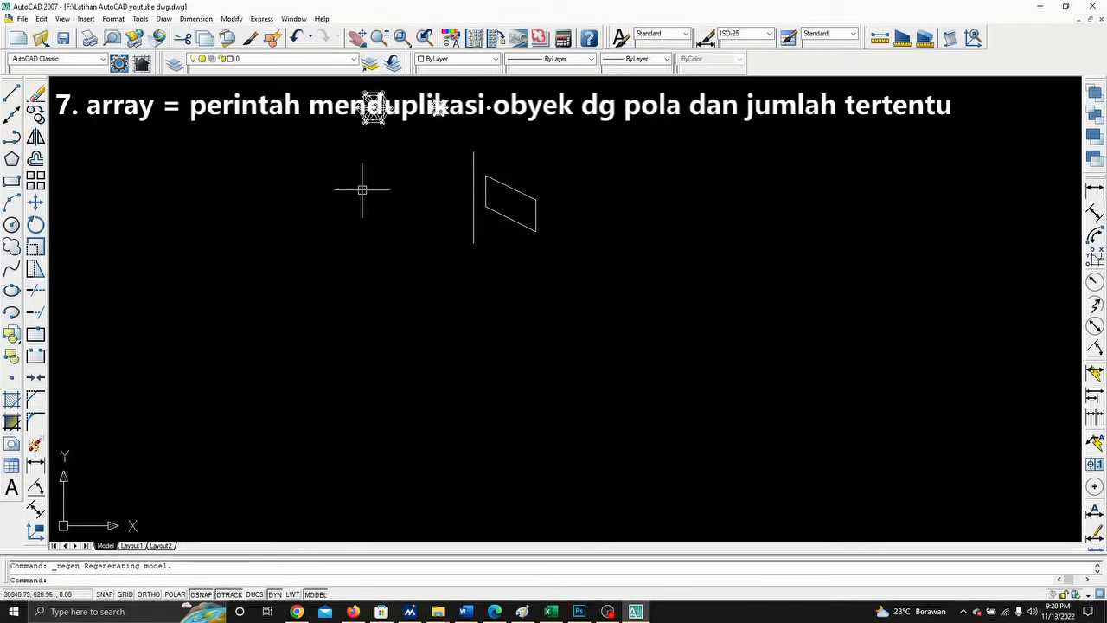
pyautogui.moveTo(475, 215); pyautogui.dragTo(418, 257, button='middle')
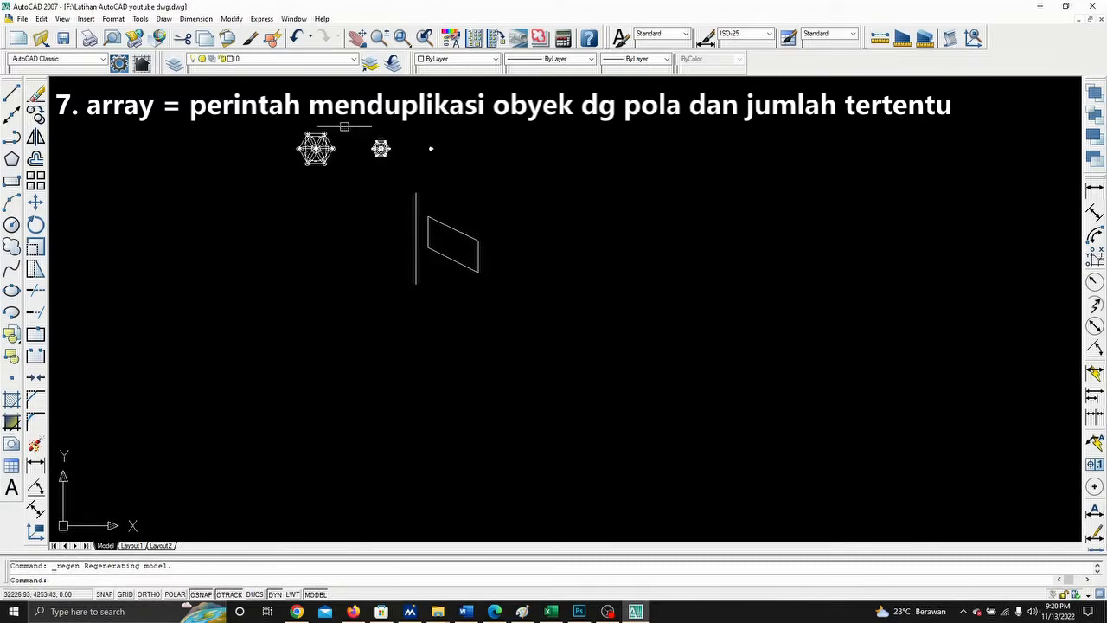
# - Delete the two smaller scaled ornaments, leaving the full-size ornament in the row
pyautogui.scroll(9, 300, 155)
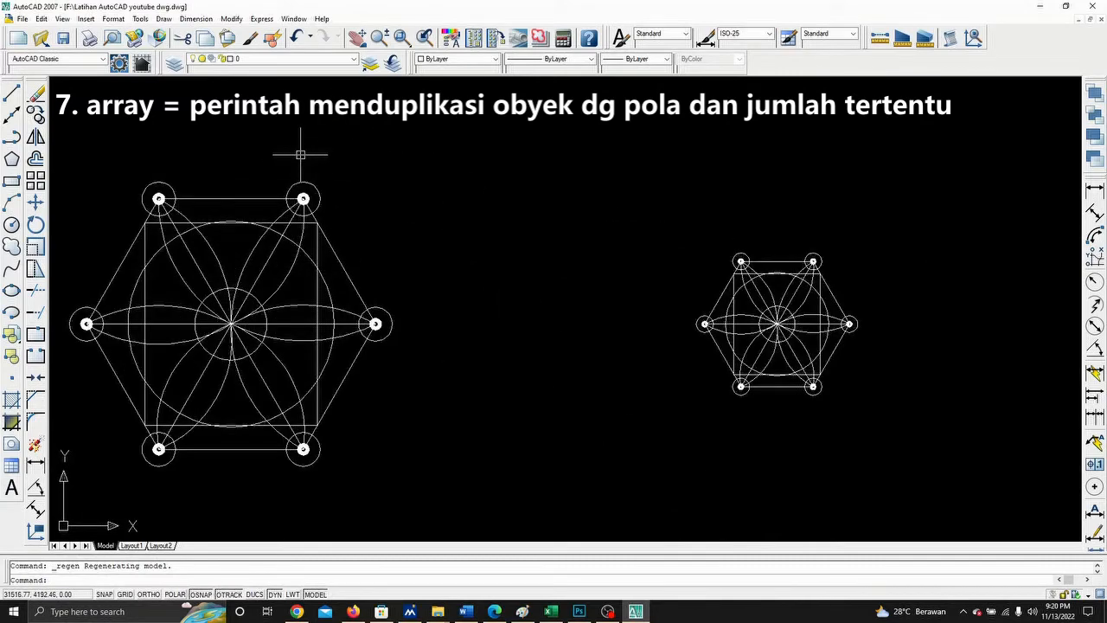
pyautogui.scroll(-4, 301, 155)
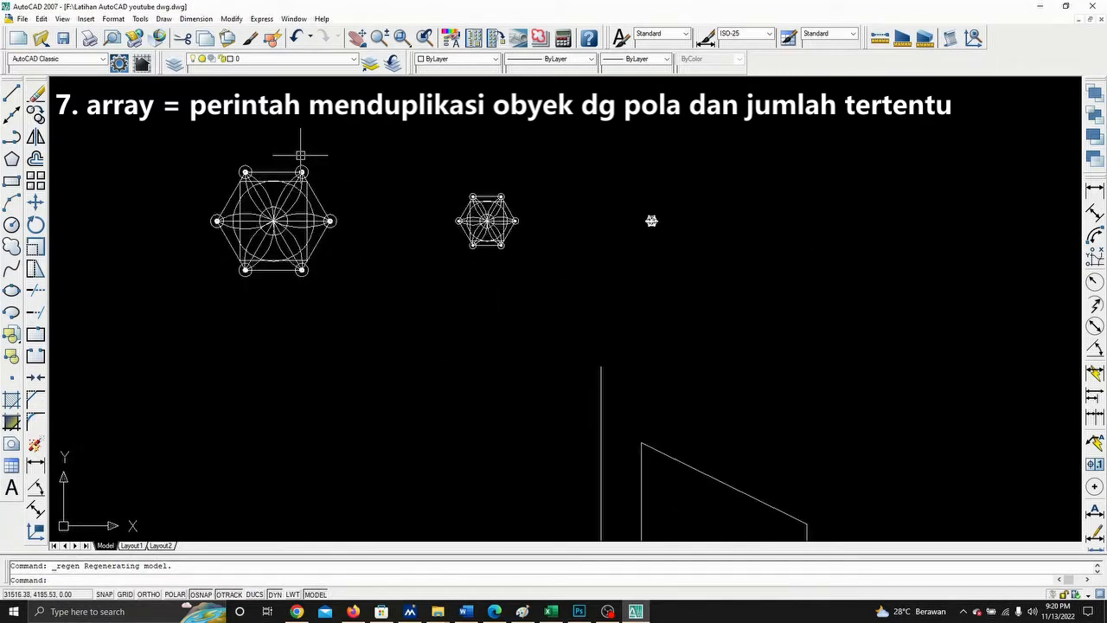
pyautogui.click(425, 162)
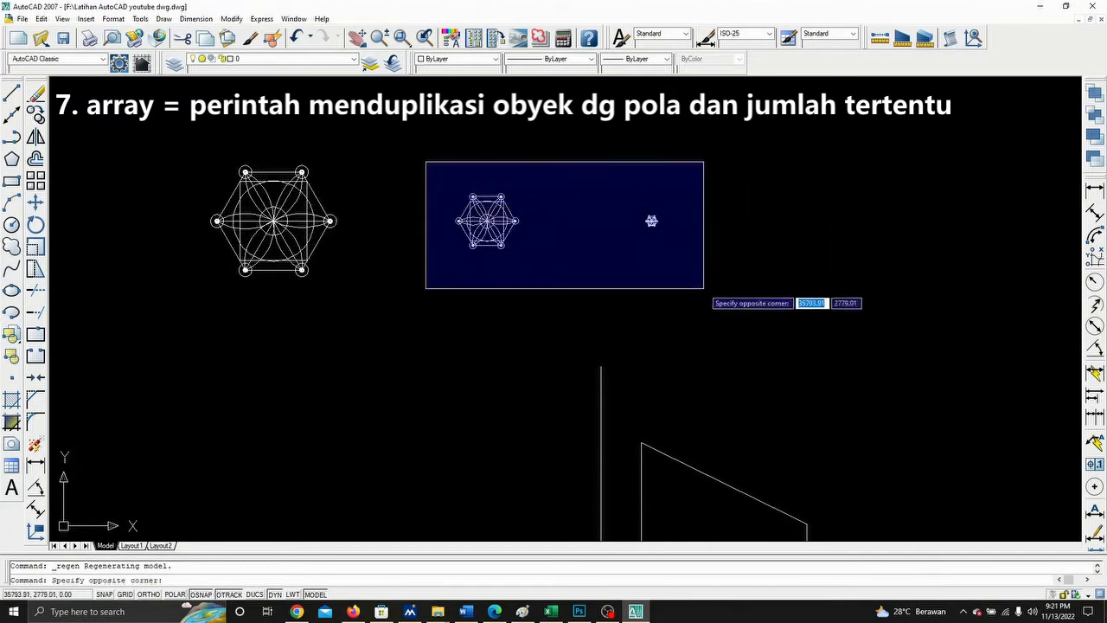
pyautogui.click(703, 288)
pyautogui.press('Delete')
# - Copy the ornament's upper-right petal, its tip circles and diagonal line from the ornament's centre to empty space on the right, with Ortho on
pyautogui.scroll(3, 216, 168)
pyautogui.moveTo(378, 235)
pyautogui.mouseDown(button='middle')
pyautogui.moveTo(425, 178)
pyautogui.moveTo(436, 201)
pyautogui.mouseUp(button='middle')
pyautogui.scroll(-5, 437, 201)
pyautogui.scroll(6, 415, 208)
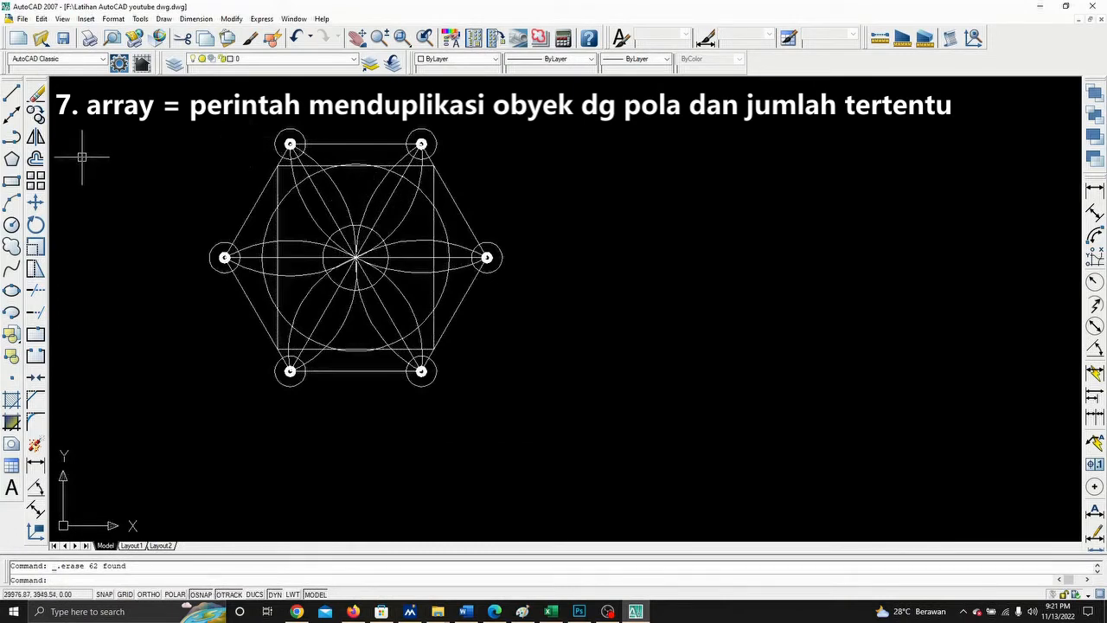
pyautogui.click(36, 113)
pyautogui.scroll(-3, 271, 159)
pyautogui.scroll(2, 329, 142)
pyautogui.click(306, 113)
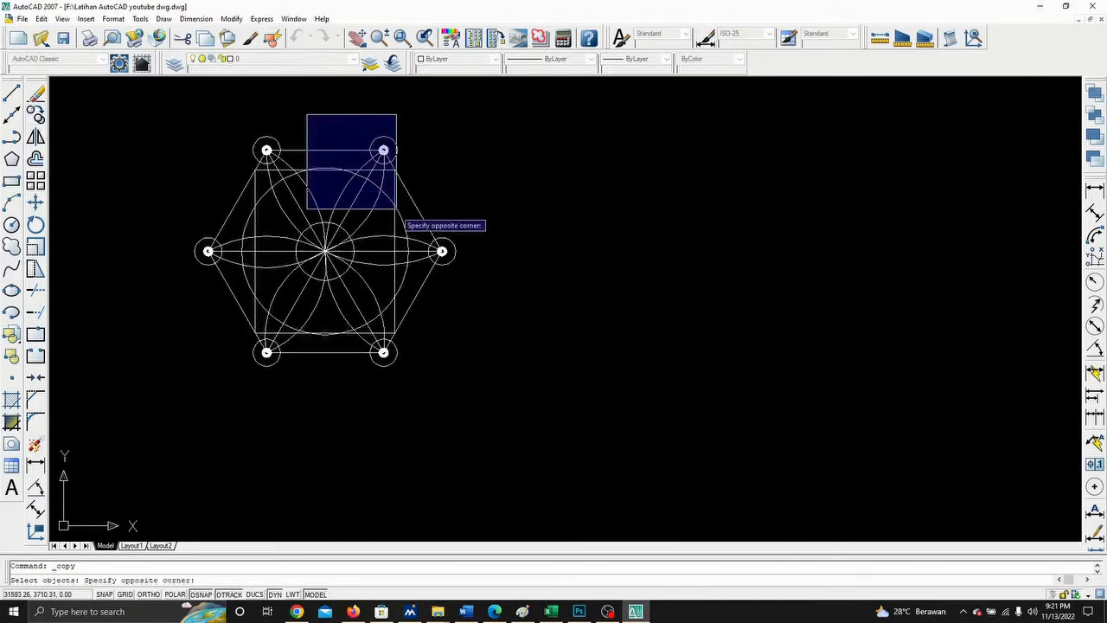
pyautogui.click(414, 263)
pyautogui.scroll(3, 359, 207)
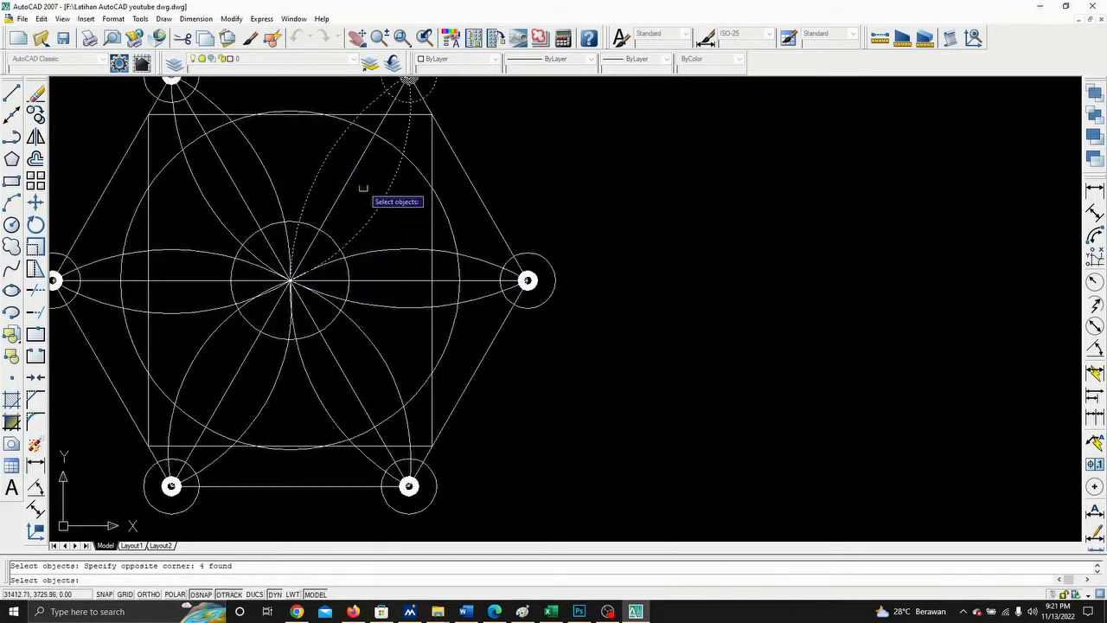
pyautogui.click(354, 173)
pyautogui.scroll(-2, 467, 186)
pyautogui.moveTo(473, 190); pyautogui.dragTo(459, 239, button='middle')
pyautogui.scroll(3, 475, 161)
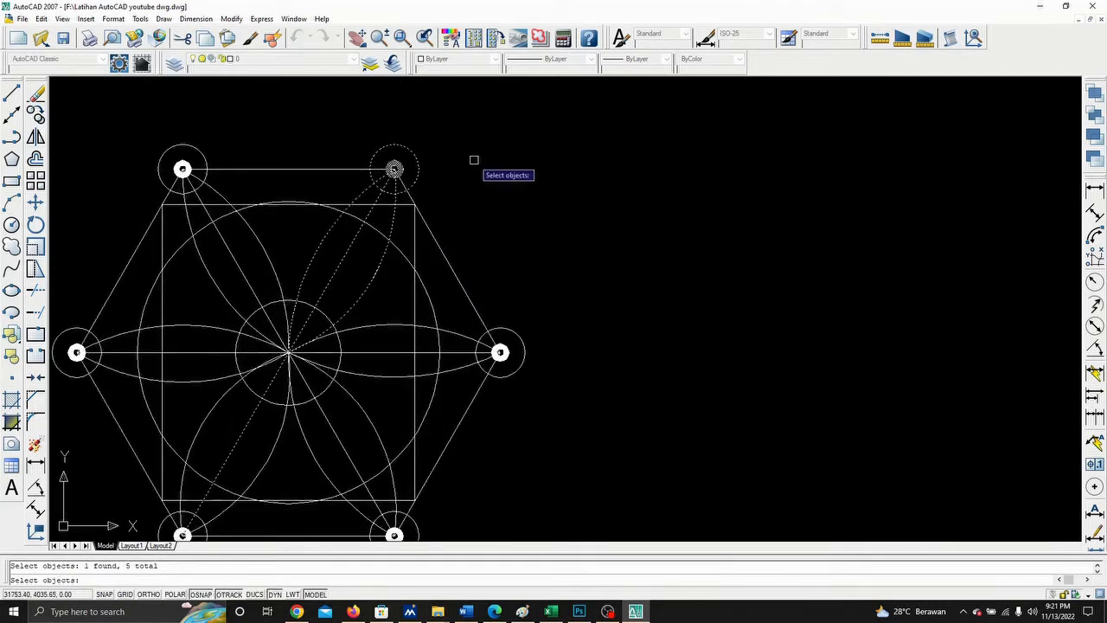
pyautogui.scroll(-4, 475, 161)
pyautogui.press('Return')
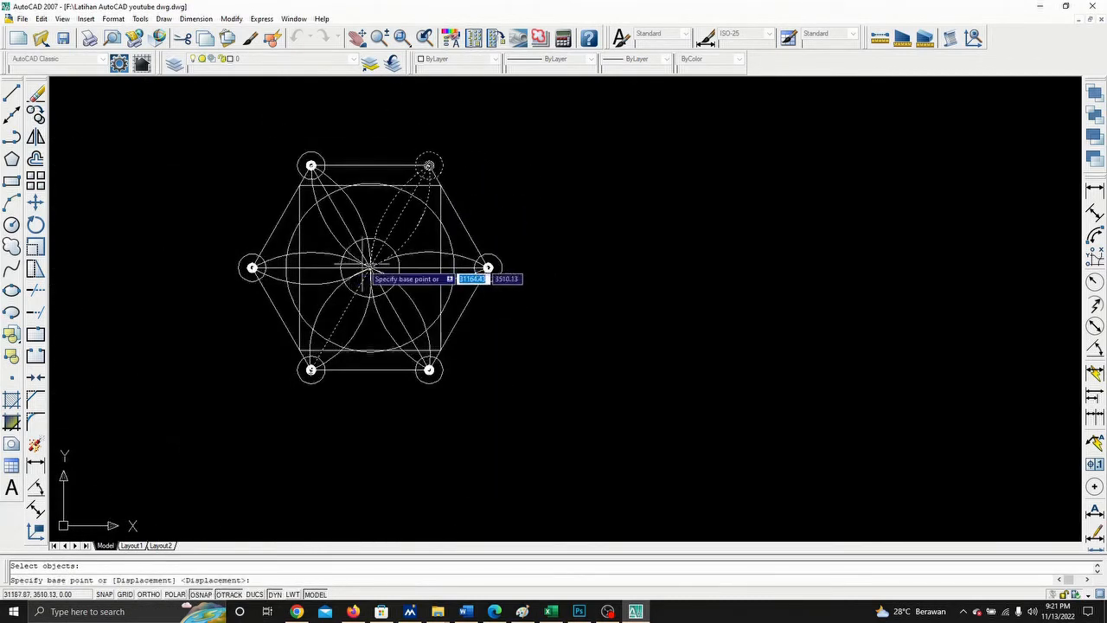
pyautogui.scroll(4, 371, 269)
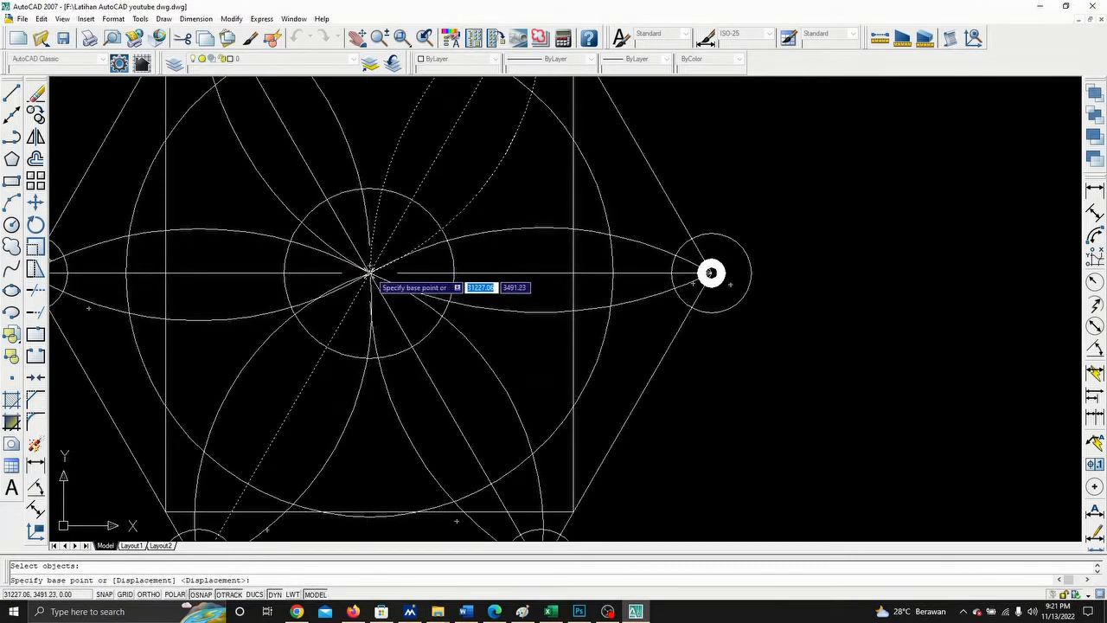
pyautogui.click(371, 274)
pyautogui.scroll(-5, 453, 267)
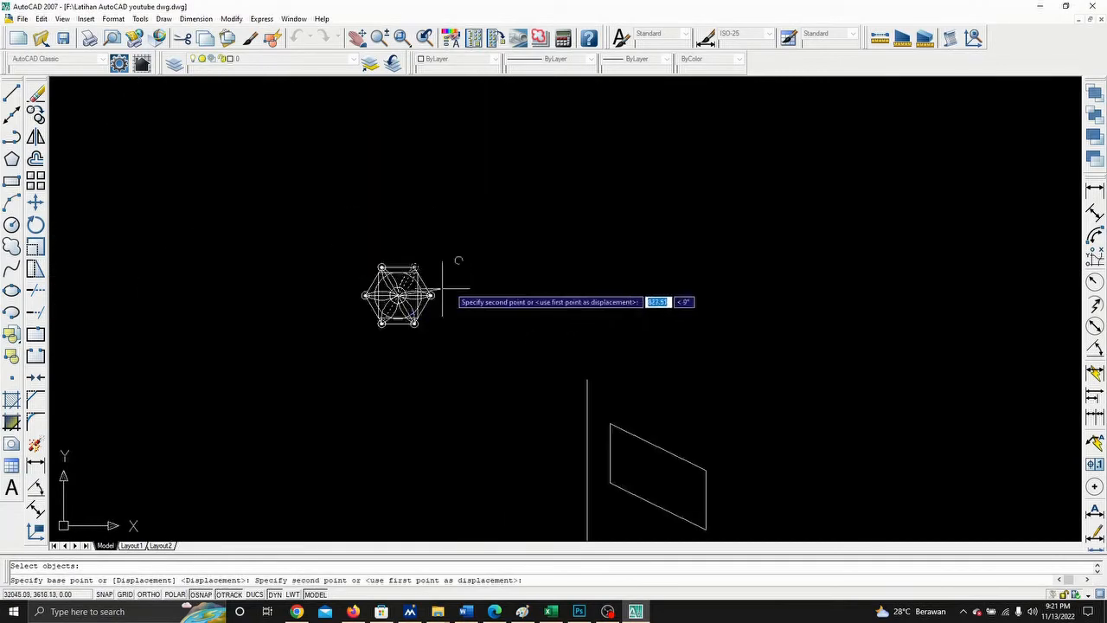
pyautogui.press('F8')
pyautogui.click(676, 289)
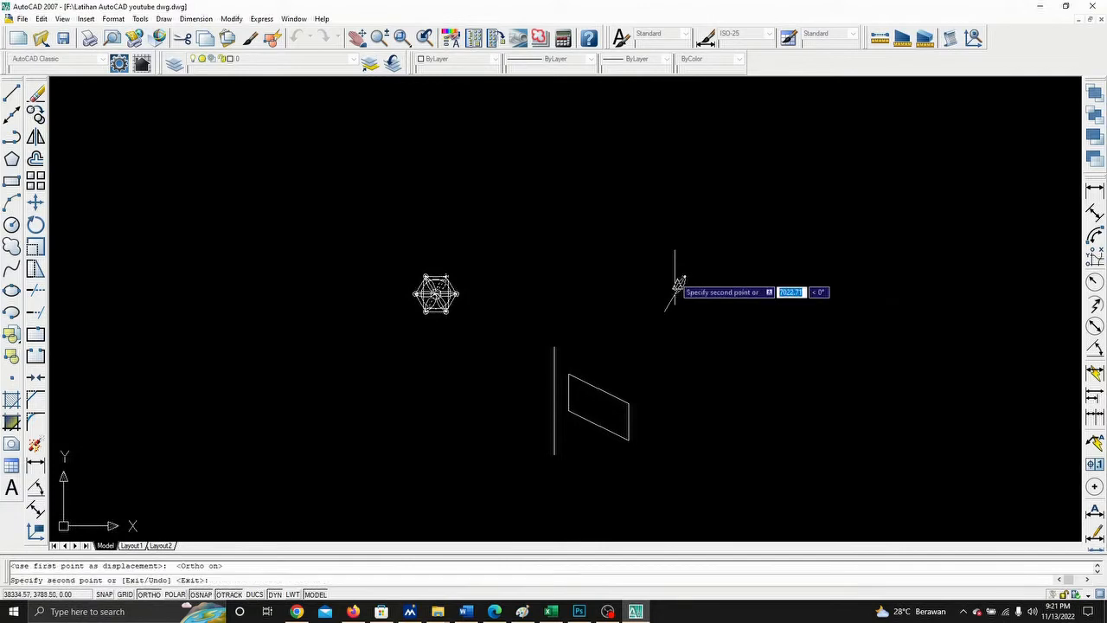
pyautogui.press('Escape')
# - Set up a polar array with 6 total items, centred on the copied petal's inner tip at the diagonal line's midpoint
pyautogui.scroll(4, 702, 299)
pyautogui.scroll(-3, 700, 297)
pyautogui.scroll(3, 692, 297)
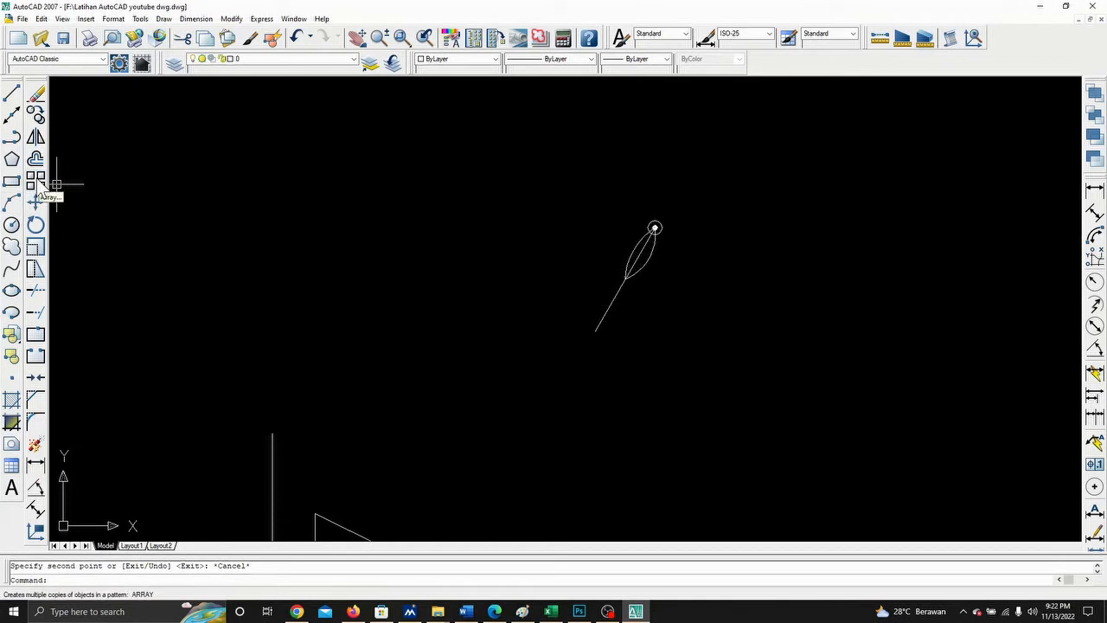
pyautogui.click(36, 182)
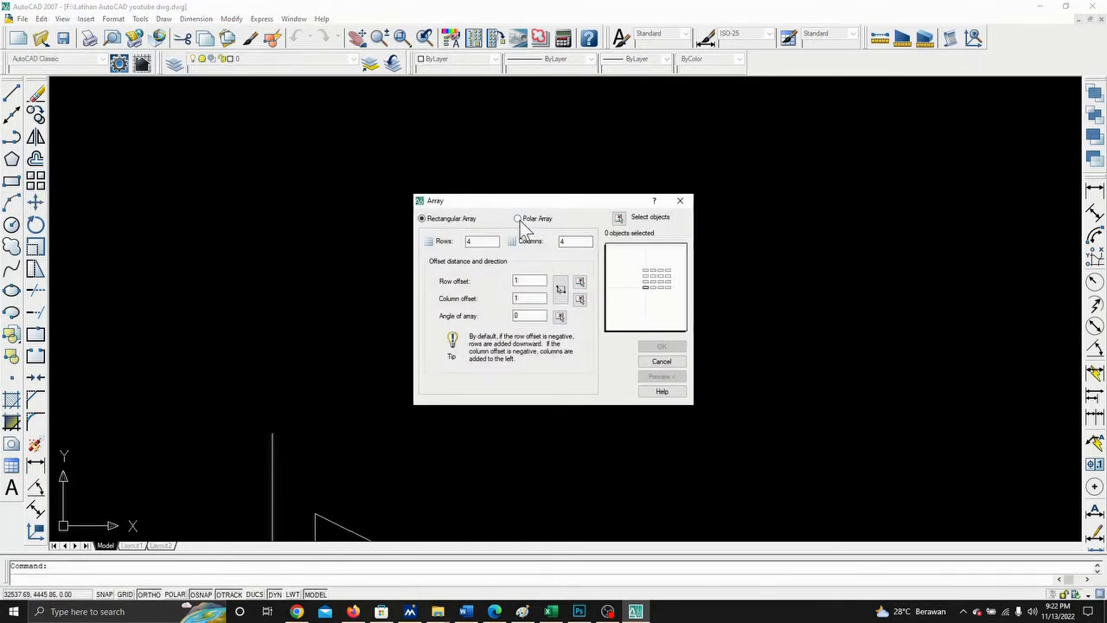
pyautogui.click(518, 218)
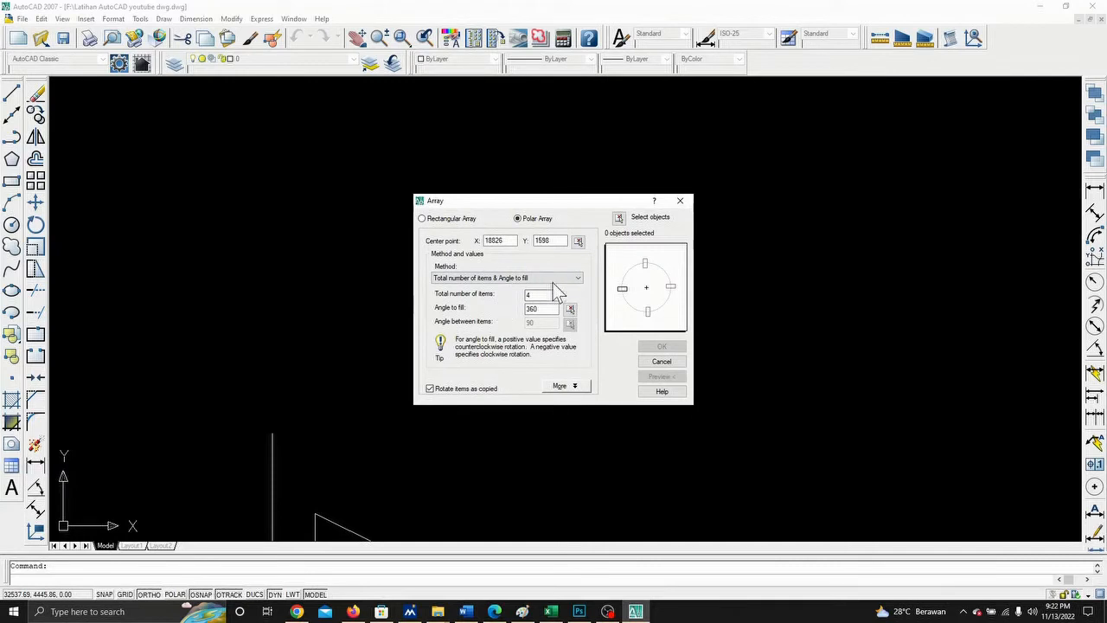
pyautogui.doubleClick(541, 295)
pyautogui.write('6')
pyautogui.click(577, 240)
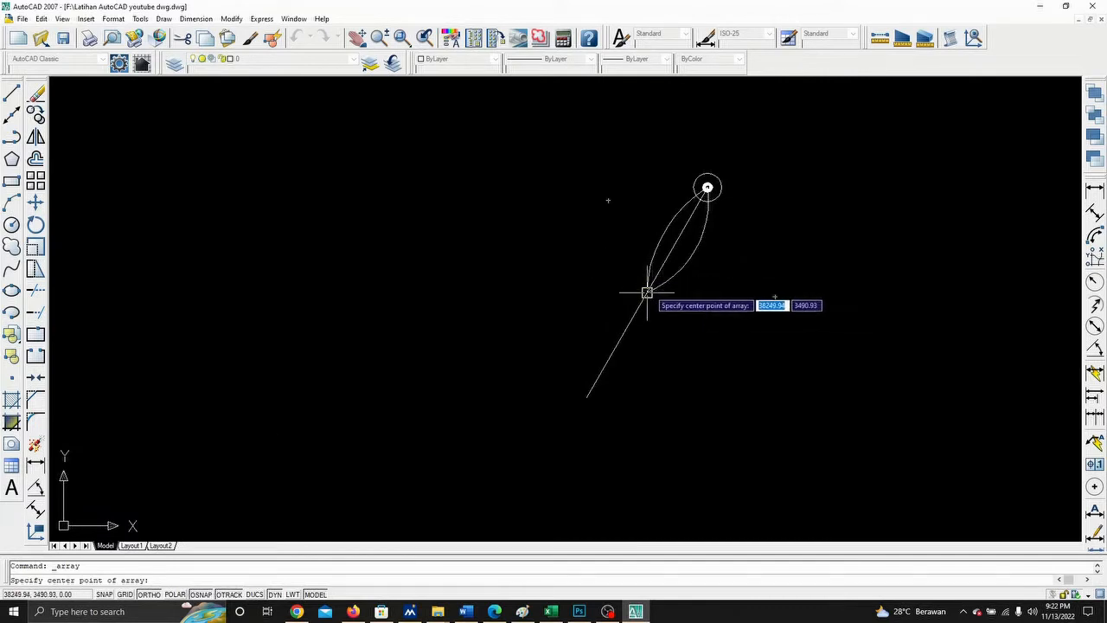
pyautogui.click(648, 290)
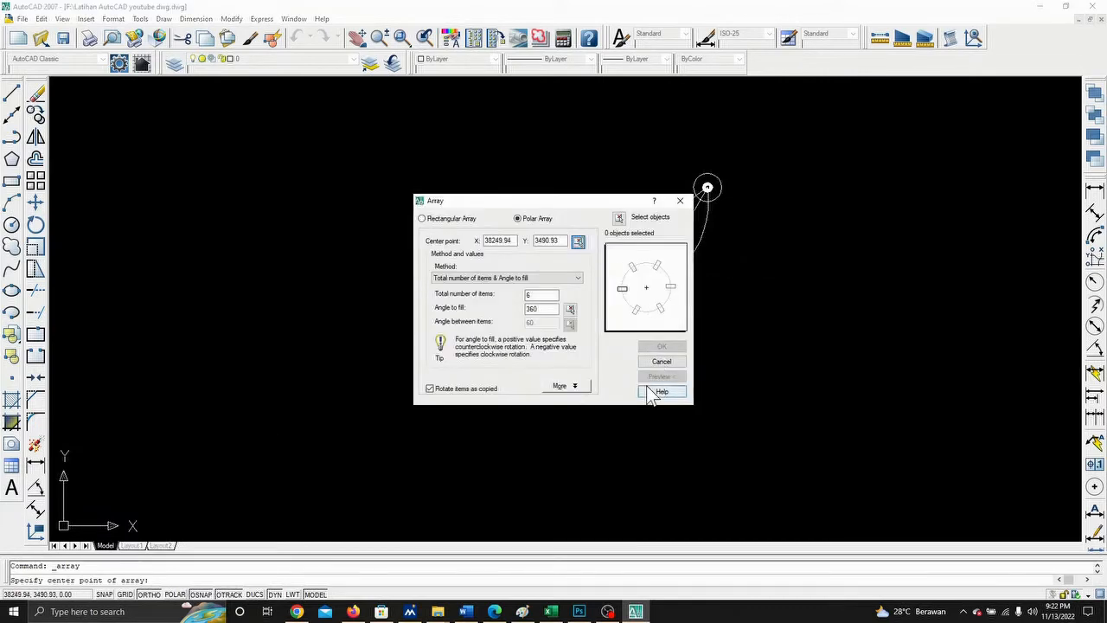
# - Select the whole copied petal group, including its diagonal line and tip circles, as the array objects and create the array
pyautogui.click(619, 219)
pyautogui.click(537, 119)
pyautogui.click(778, 418)
pyautogui.press('Return')
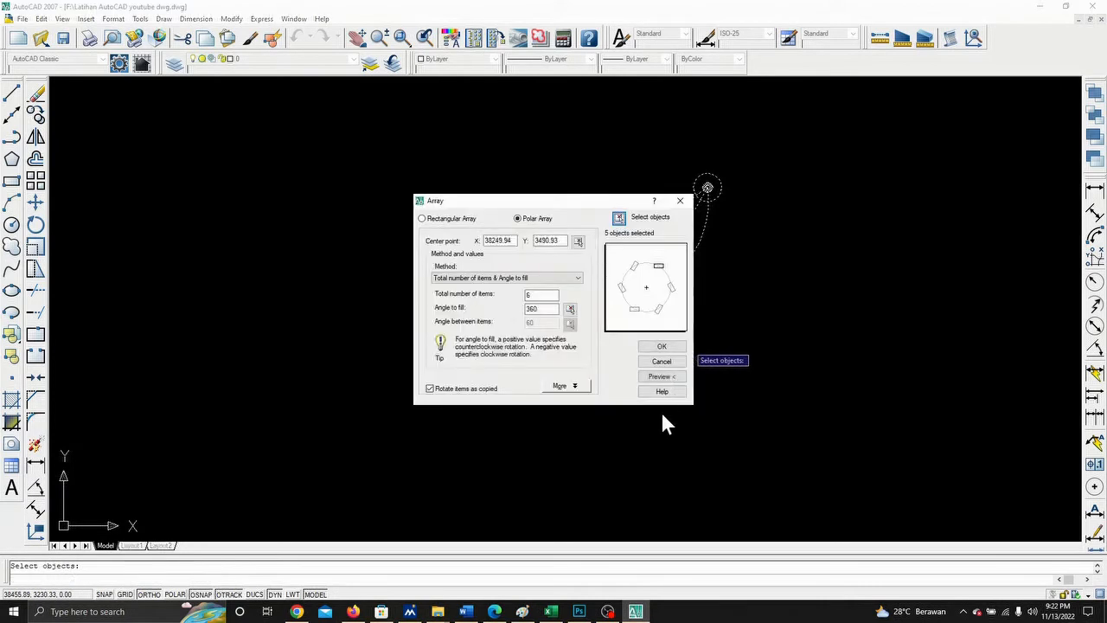
pyautogui.click(661, 347)
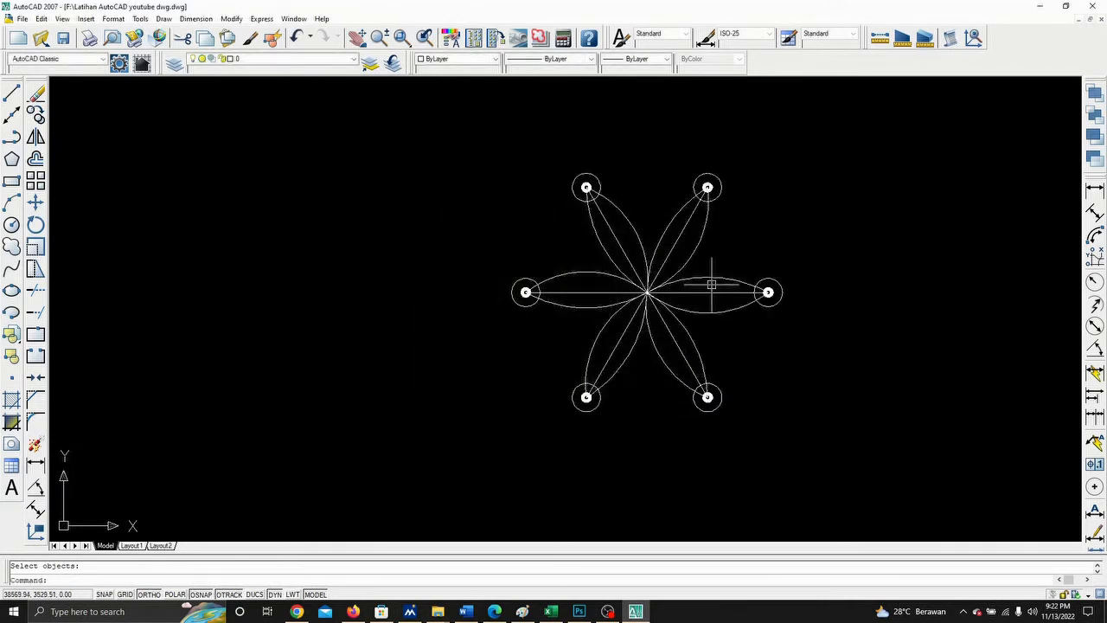
# - Copy the original ornament's hexagon outline from the ornament's centre onto the centre of the arrayed petals
pyautogui.scroll(-2, 715, 286)
pyautogui.scroll(-2, 692, 284)
pyautogui.scroll(3, 689, 294)
pyautogui.scroll(3, 689, 289)
pyautogui.scroll(-8, 596, 291)
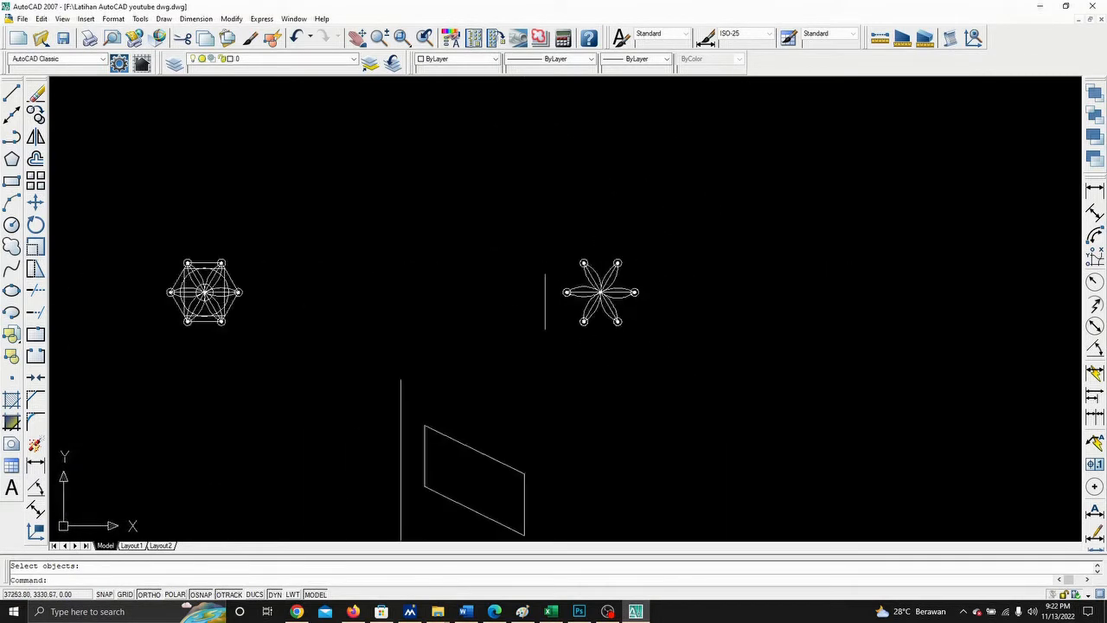
pyautogui.scroll(4, 196, 290)
pyautogui.click(284, 251)
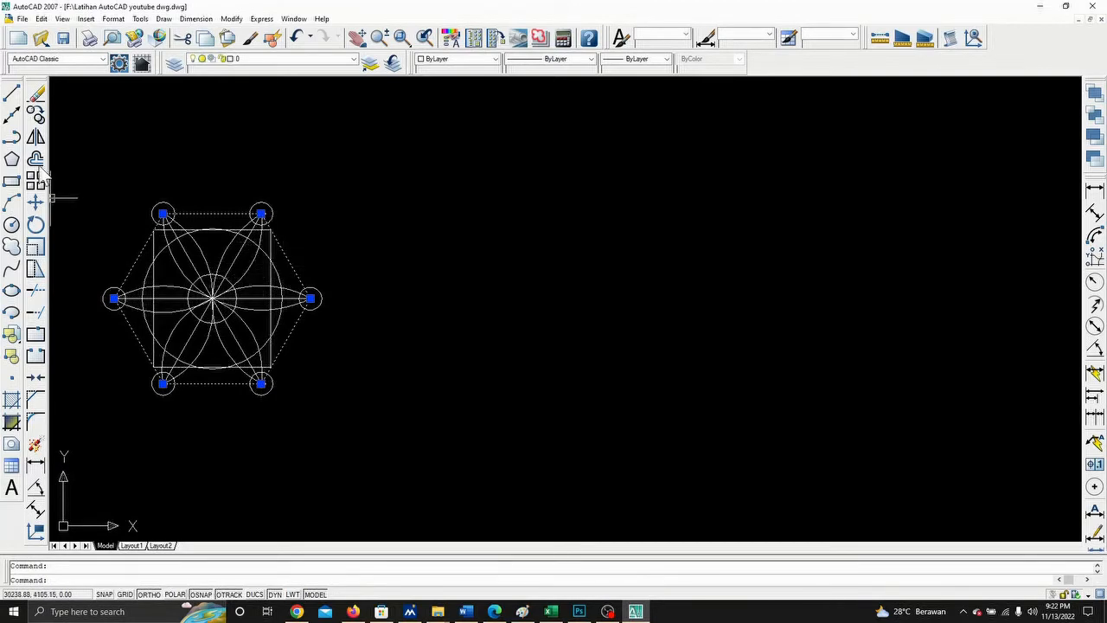
pyautogui.click(35, 114)
pyautogui.scroll(5, 208, 297)
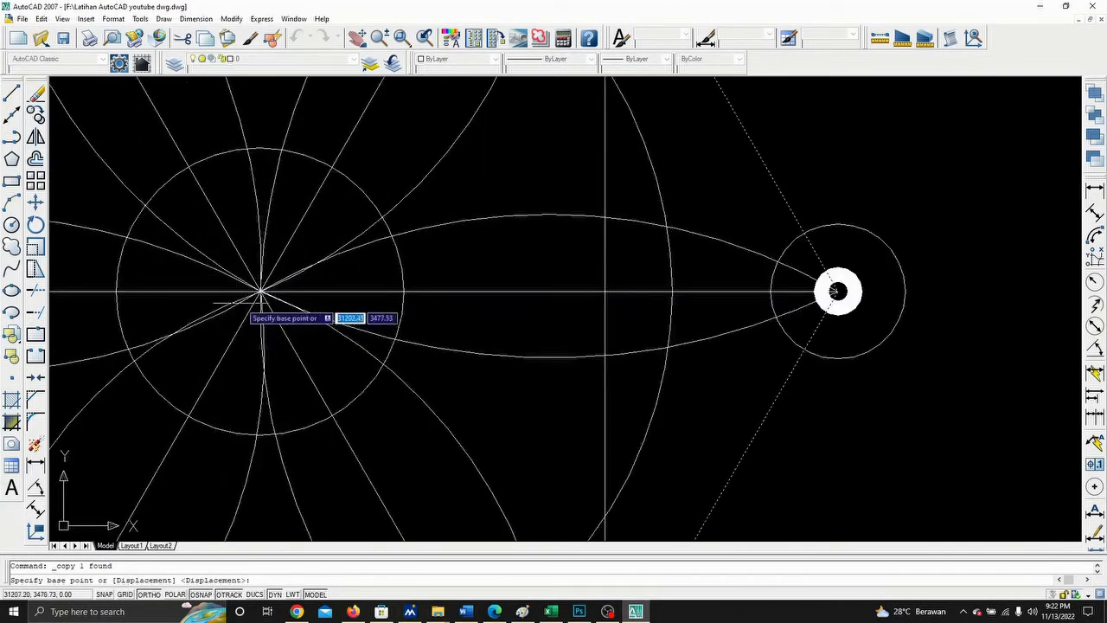
pyautogui.scroll(3, 259, 290)
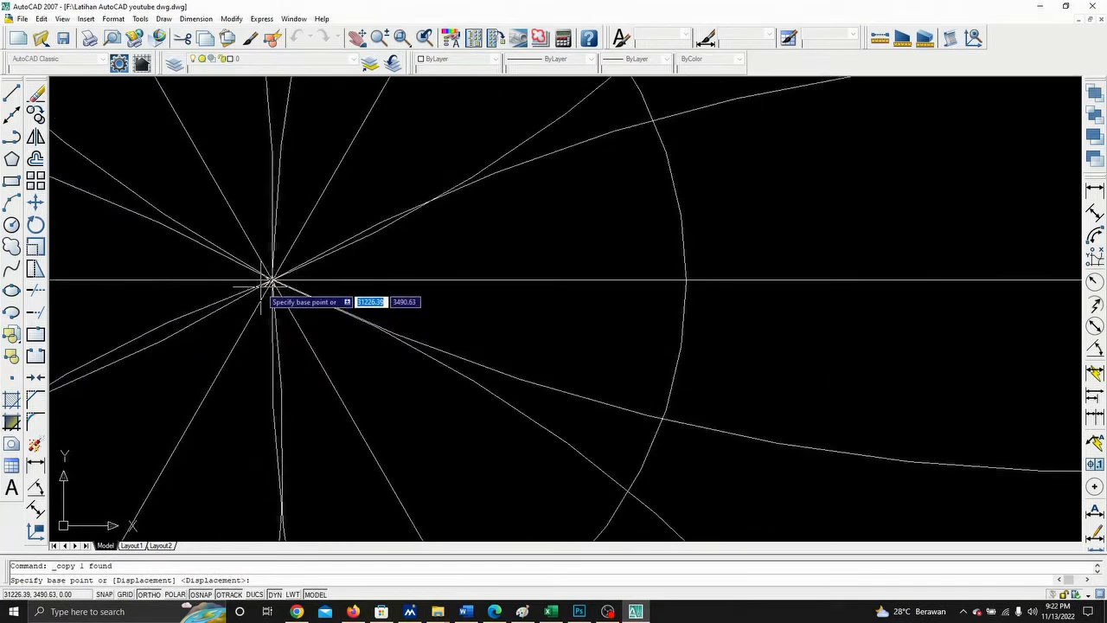
pyautogui.click(271, 281)
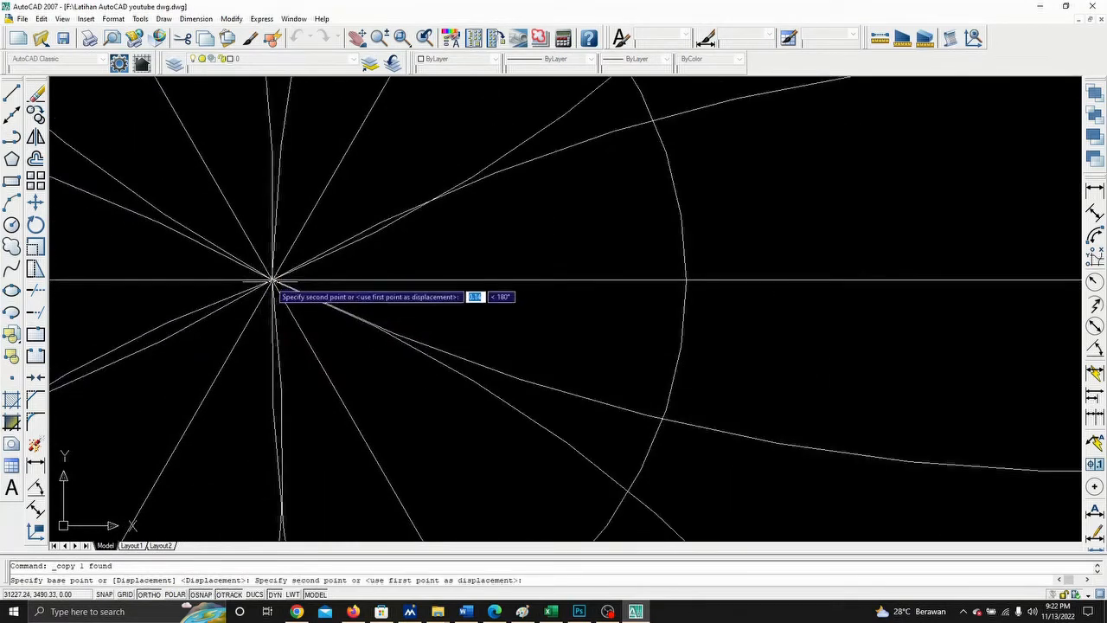
pyautogui.scroll(-4, 647, 414)
pyautogui.moveTo(769, 401); pyautogui.dragTo(434, 401, button='middle')
pyautogui.scroll(6, 600, 328)
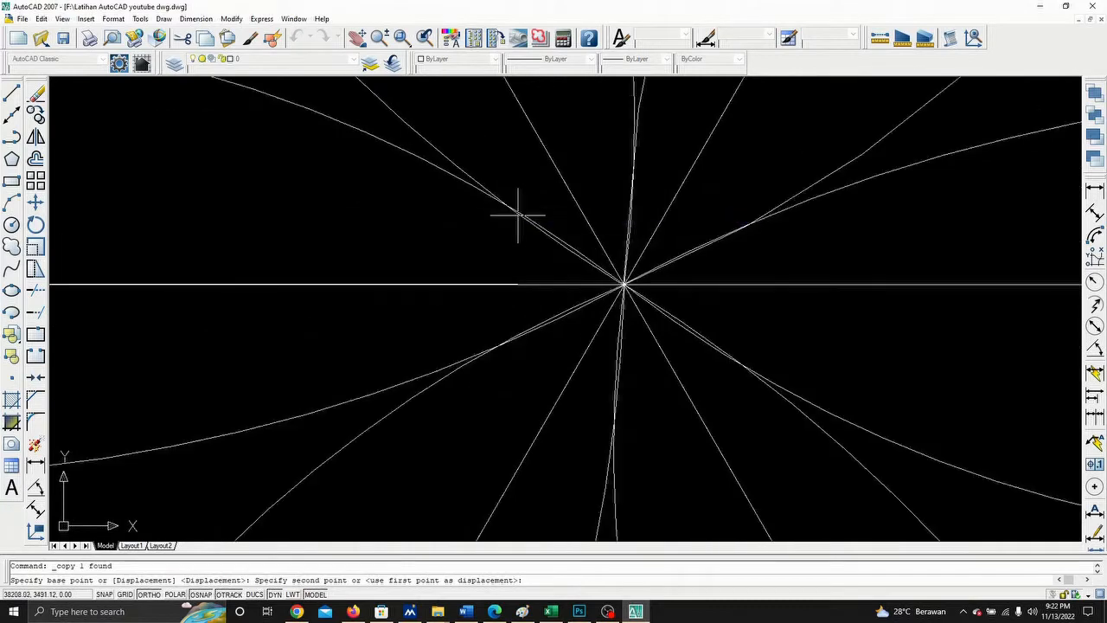
pyautogui.click(620, 293)
pyautogui.scroll(-6, 622, 324)
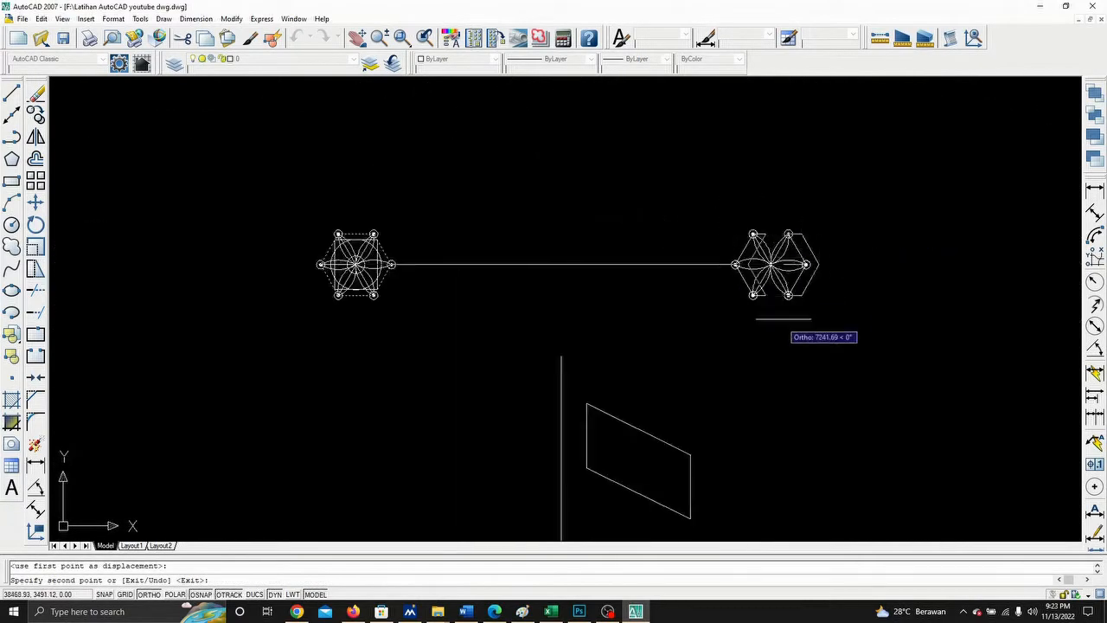
pyautogui.press('Escape')
# - Examine the arrayed six-petal ornament with its hexagon outline up close and alongside the original ornament
pyautogui.scroll(5, 786, 308)
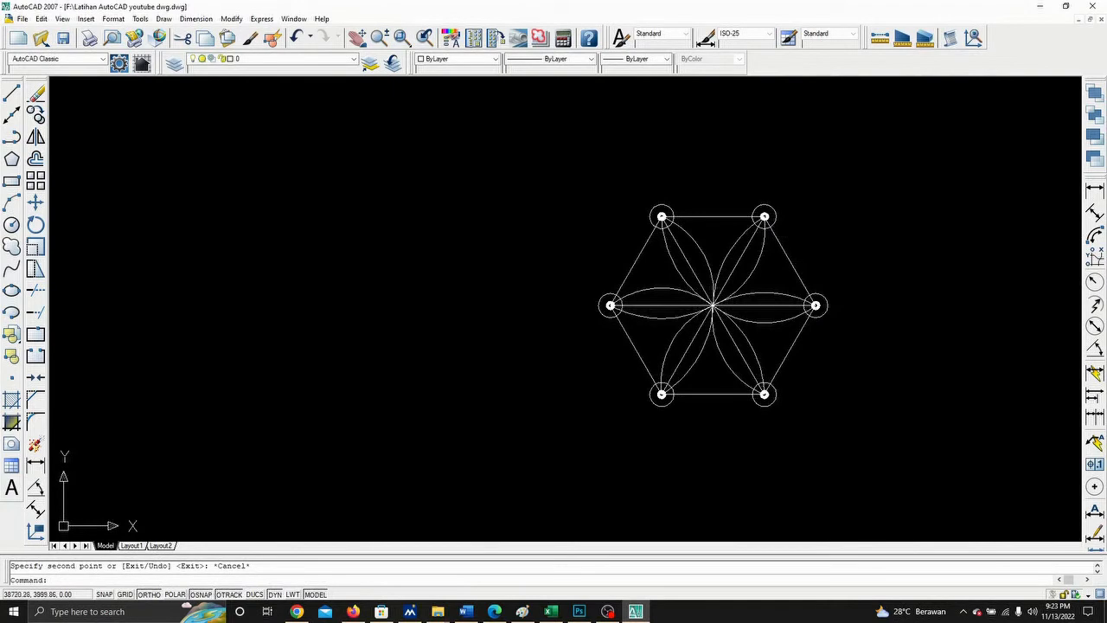
pyautogui.scroll(-2, 722, 277)
pyautogui.scroll(5, 718, 259)
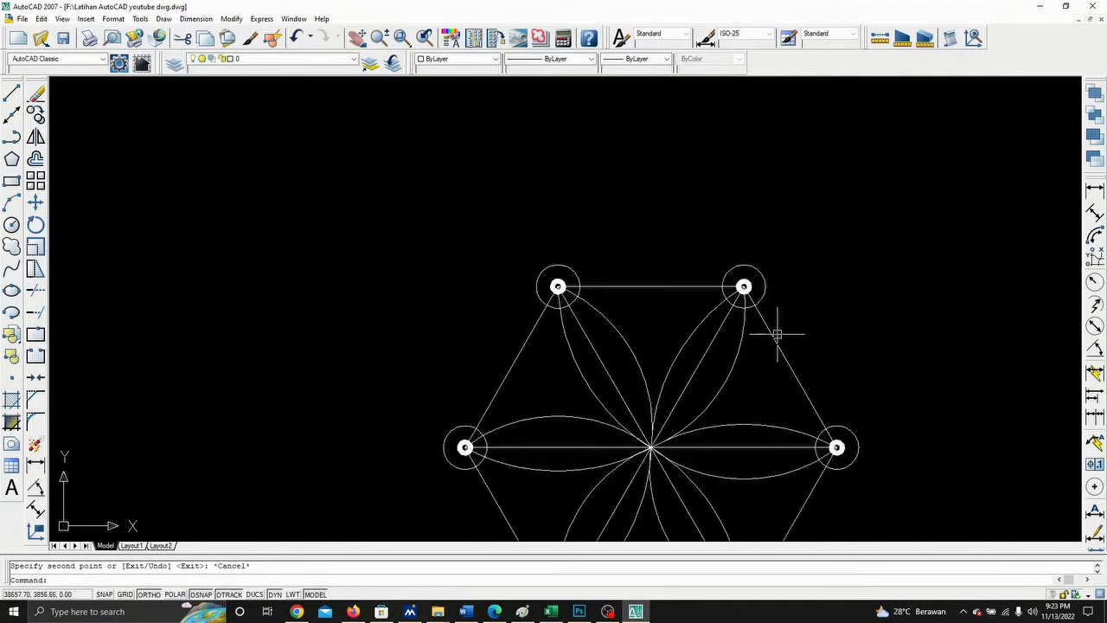
pyautogui.scroll(-4, 775, 329)
pyautogui.moveTo(773, 321)
pyautogui.mouseDown(button='middle')
pyautogui.moveTo(521, 163)
pyautogui.moveTo(538, 173)
pyautogui.moveTo(594, 290)
pyautogui.mouseUp(button='middle')
pyautogui.scroll(-5, 593, 291)
pyautogui.moveTo(588, 346)
pyautogui.mouseDown(button='middle')
pyautogui.moveTo(567, 225)
pyautogui.moveTo(502, 320)
pyautogui.mouseUp(button='middle')
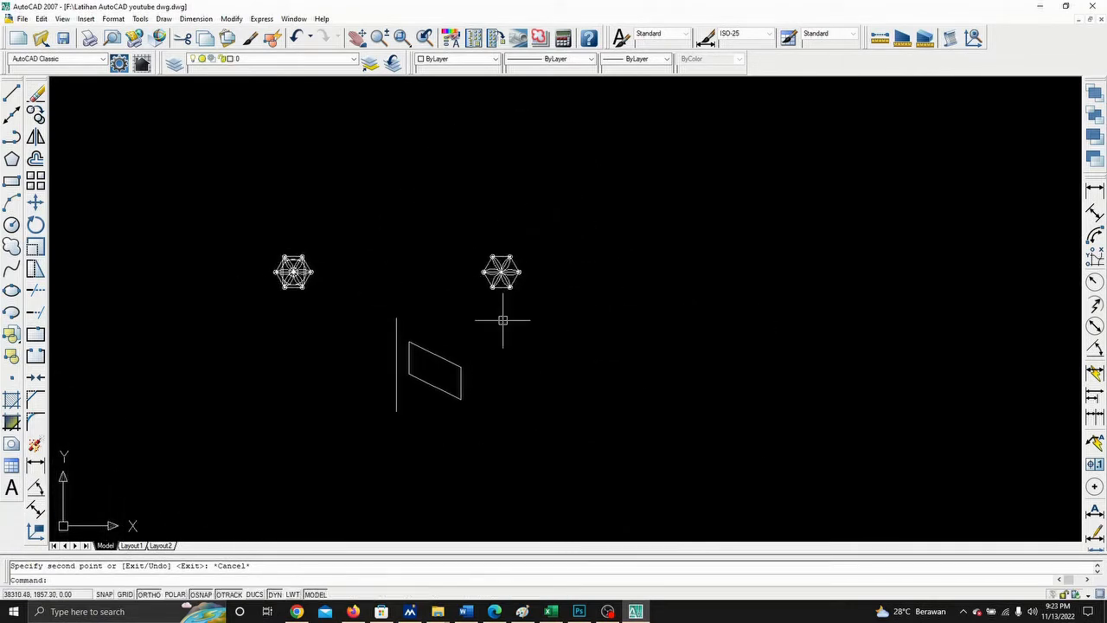
pyautogui.scroll(3, 503, 320)
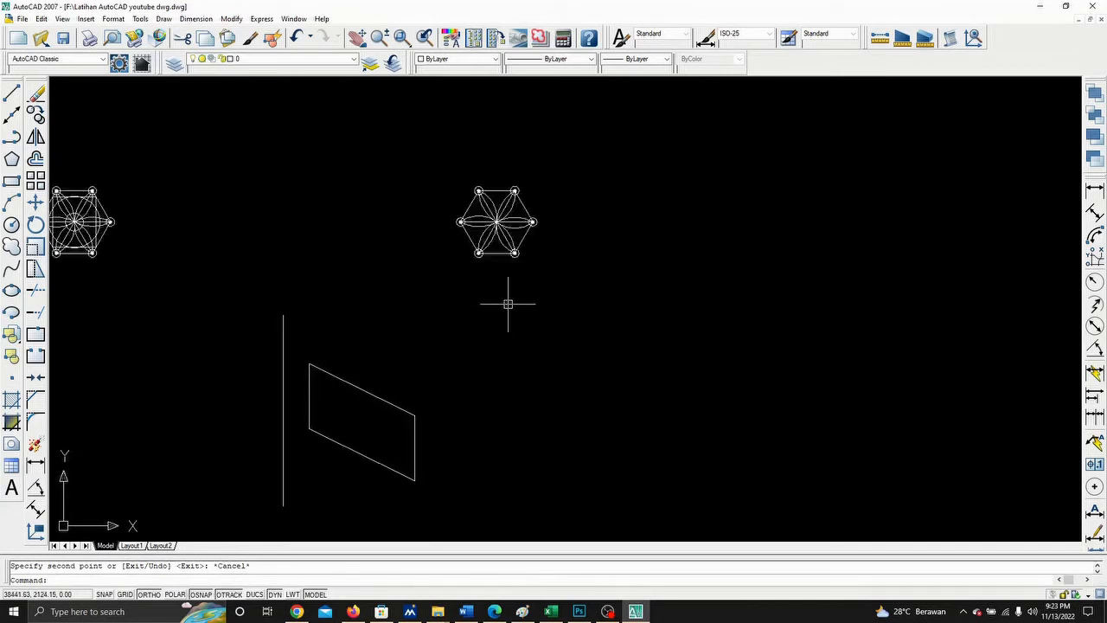
pyautogui.scroll(2, 522, 171)
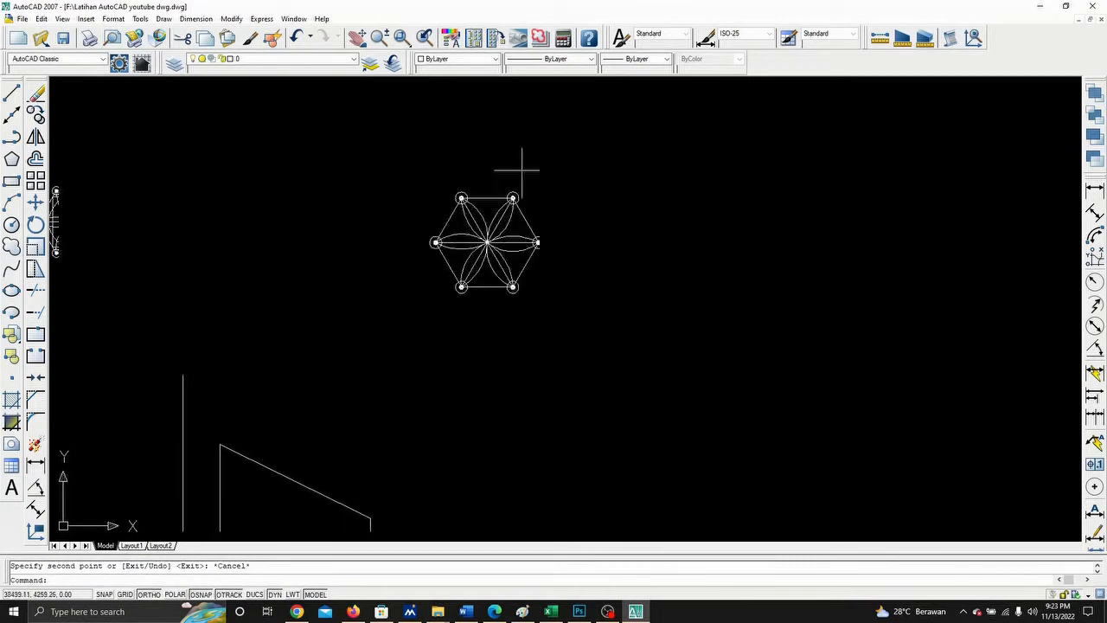
pyautogui.scroll(5, 532, 156)
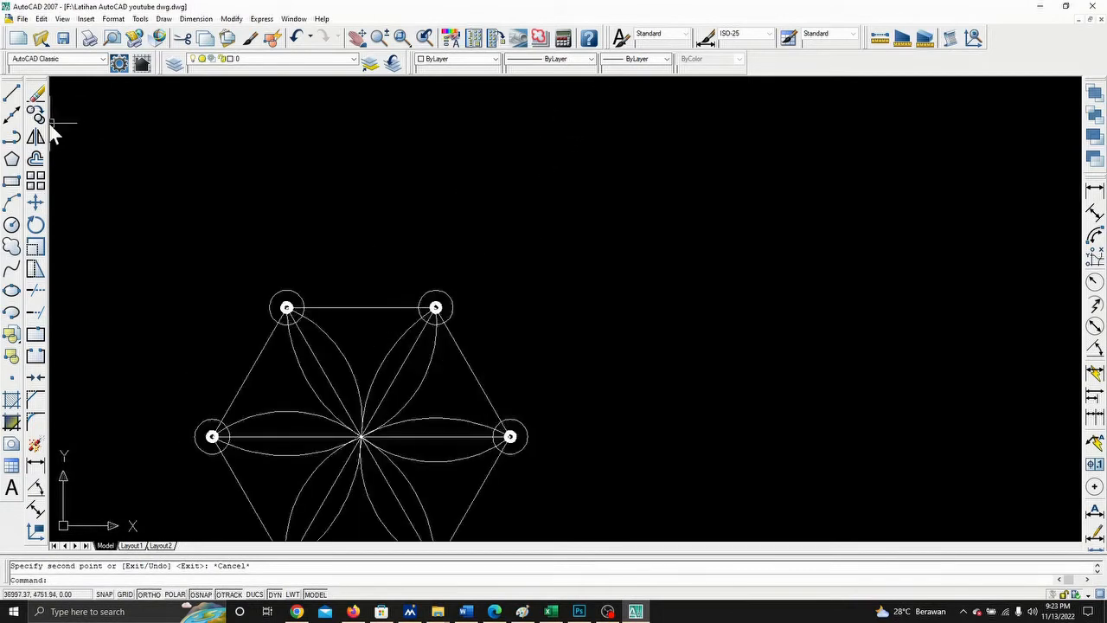
pyautogui.scroll(-2, 51, 128)
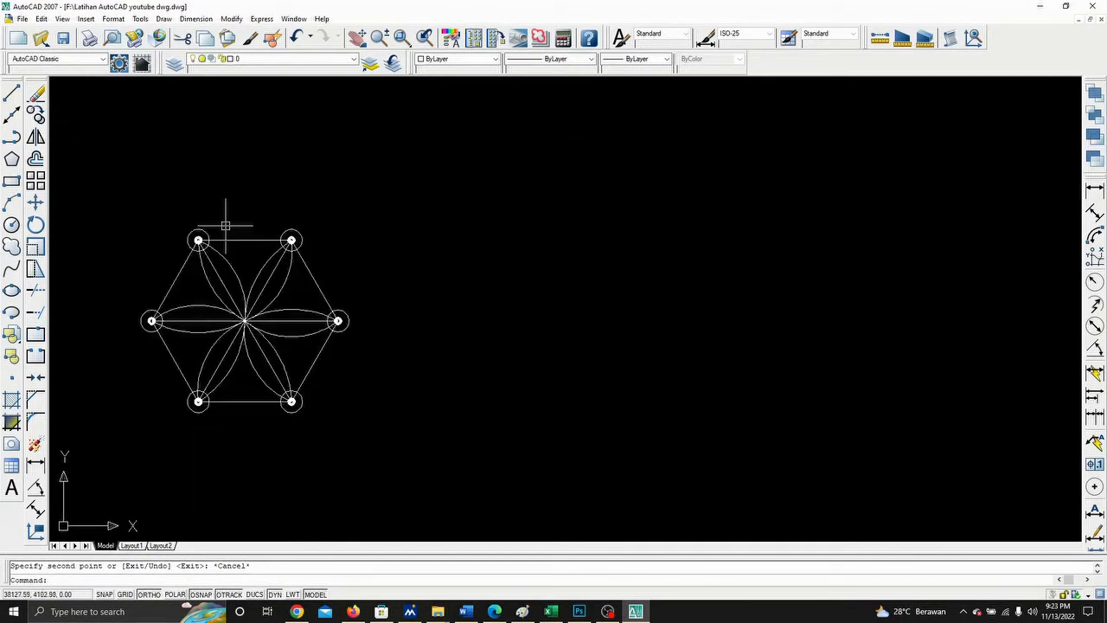
pyautogui.moveTo(289, 289)
pyautogui.mouseDown(button='middle')
pyautogui.moveTo(370, 289)
pyautogui.moveTo(608, 250)
pyautogui.mouseUp(button='middle')
pyautogui.scroll(-3, 610, 250)
pyautogui.scroll(4, 612, 249)
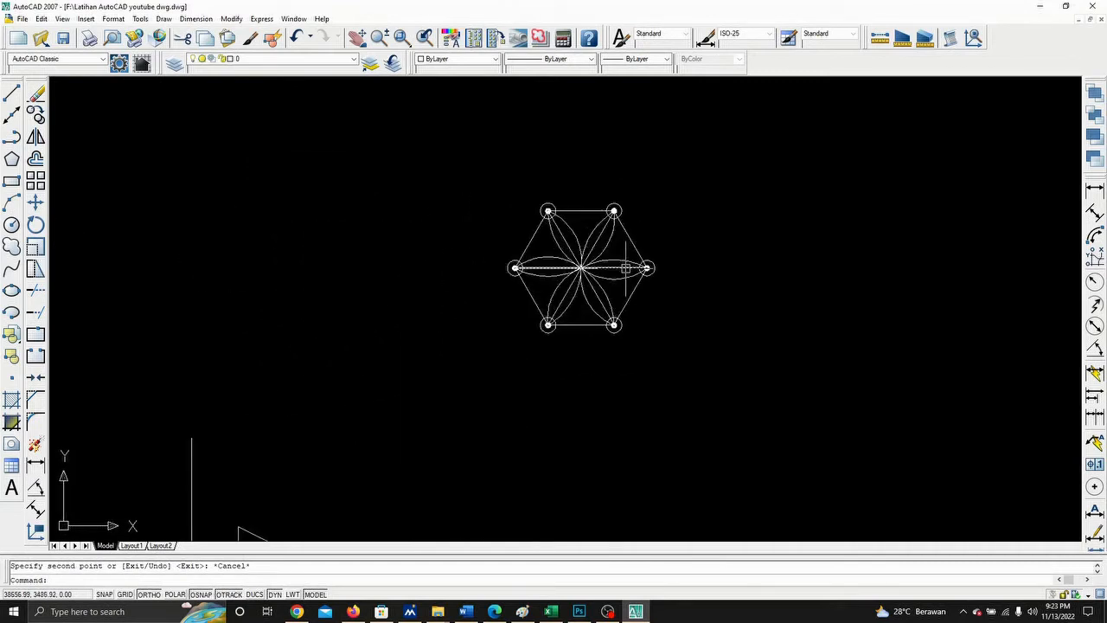
pyautogui.moveTo(625, 268); pyautogui.dragTo(469, 286, button='middle')
pyautogui.scroll(5, 457, 262)
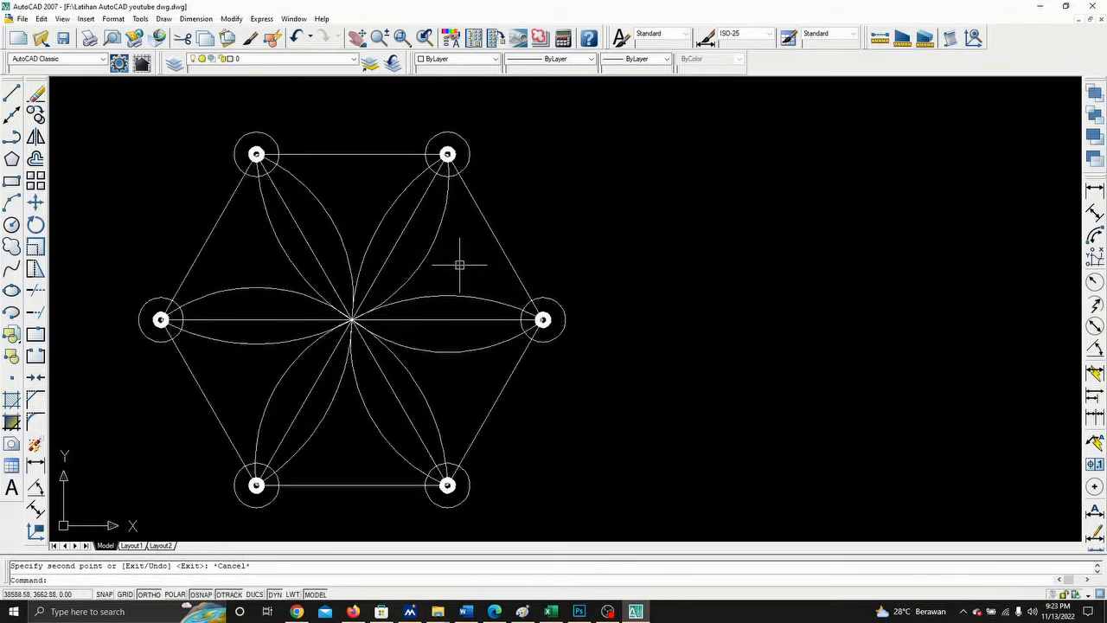
pyautogui.scroll(-10, 460, 263)
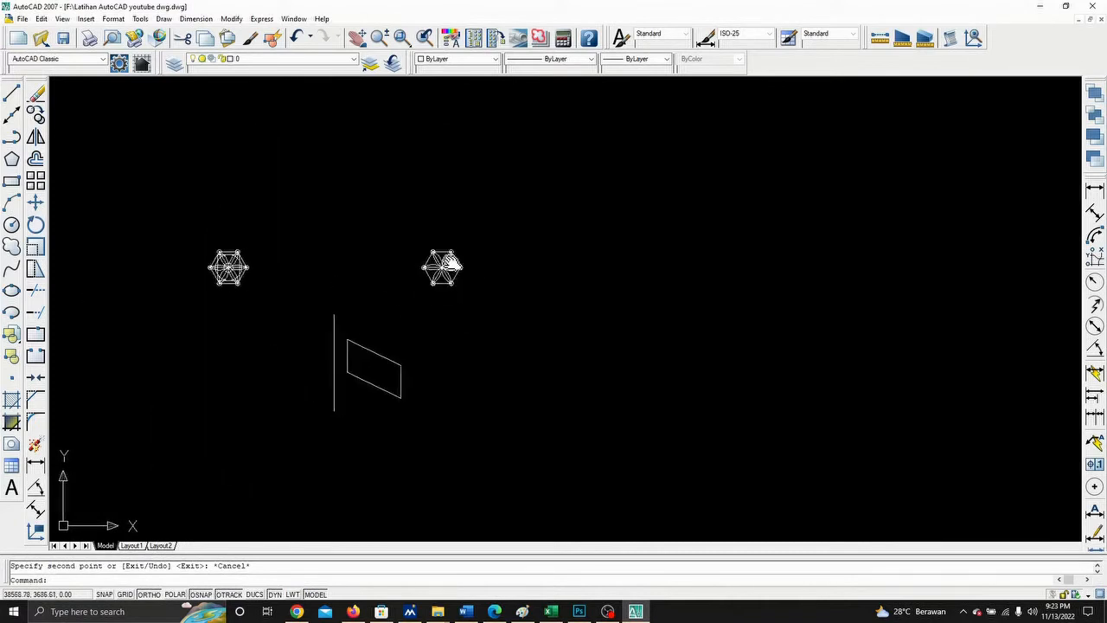
# - Draw a small circle in the empty area to the right of the arrayed ornament
pyautogui.moveTo(459, 264); pyautogui.dragTo(269, 194, button='middle')
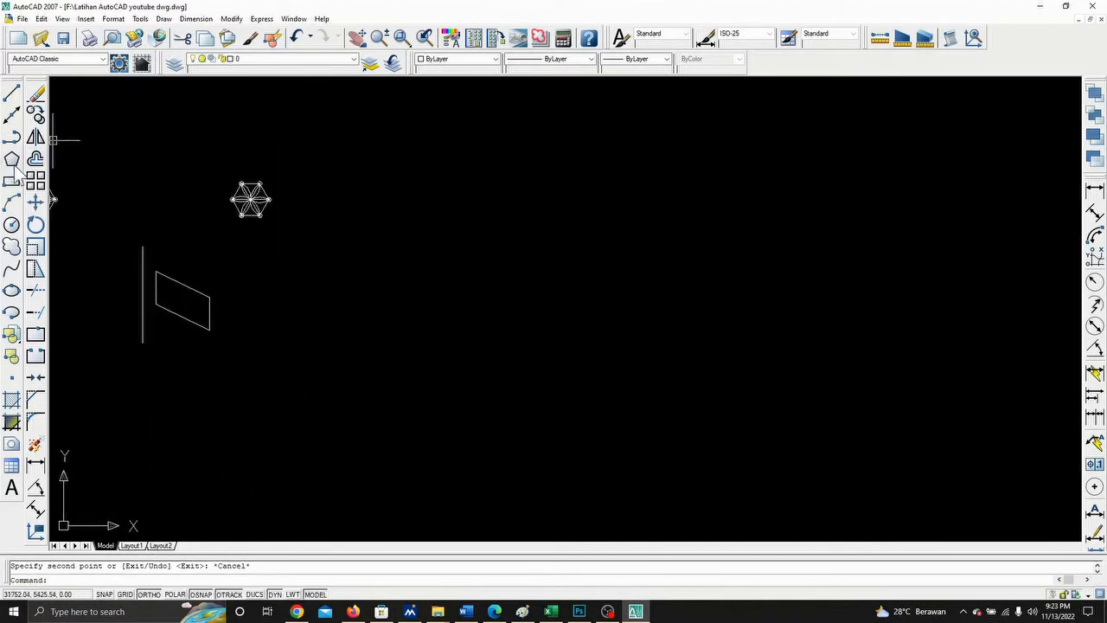
pyautogui.click(13, 225)
pyautogui.click(432, 178)
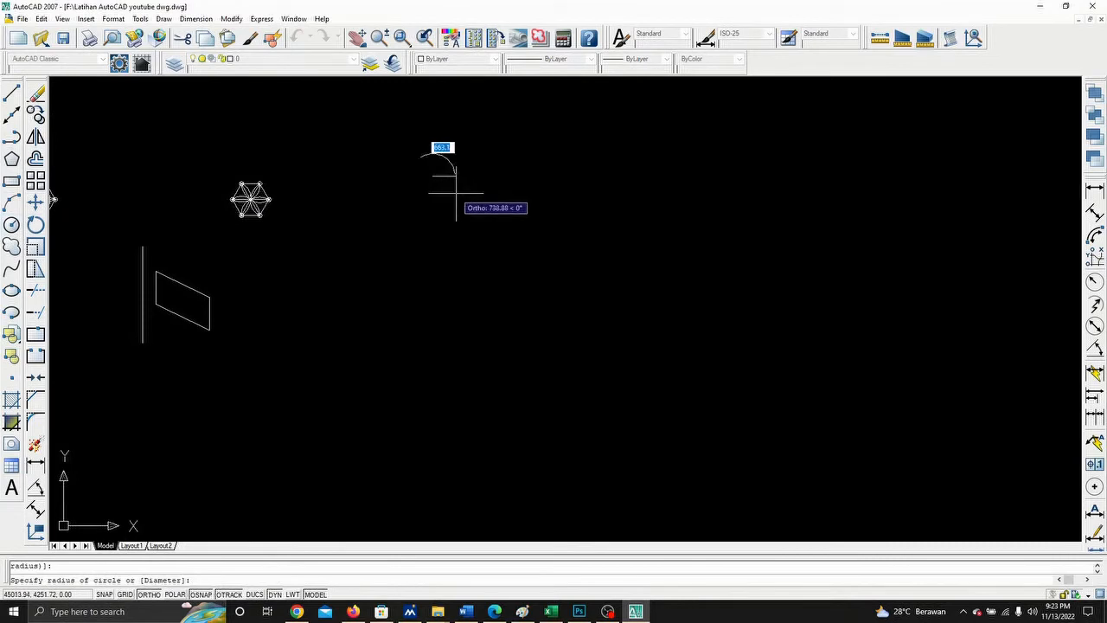
pyautogui.click(441, 184)
pyautogui.scroll(6, 435, 169)
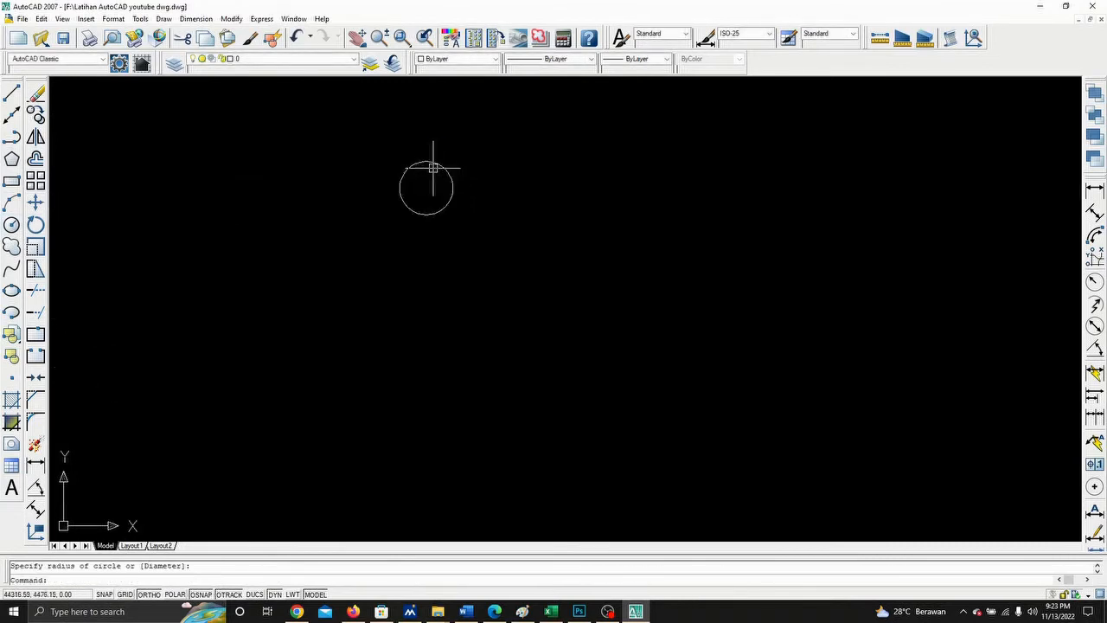
# - Start an array and select the small circle as its object
pyautogui.scroll(-3, 435, 190)
pyautogui.scroll(-3, 436, 217)
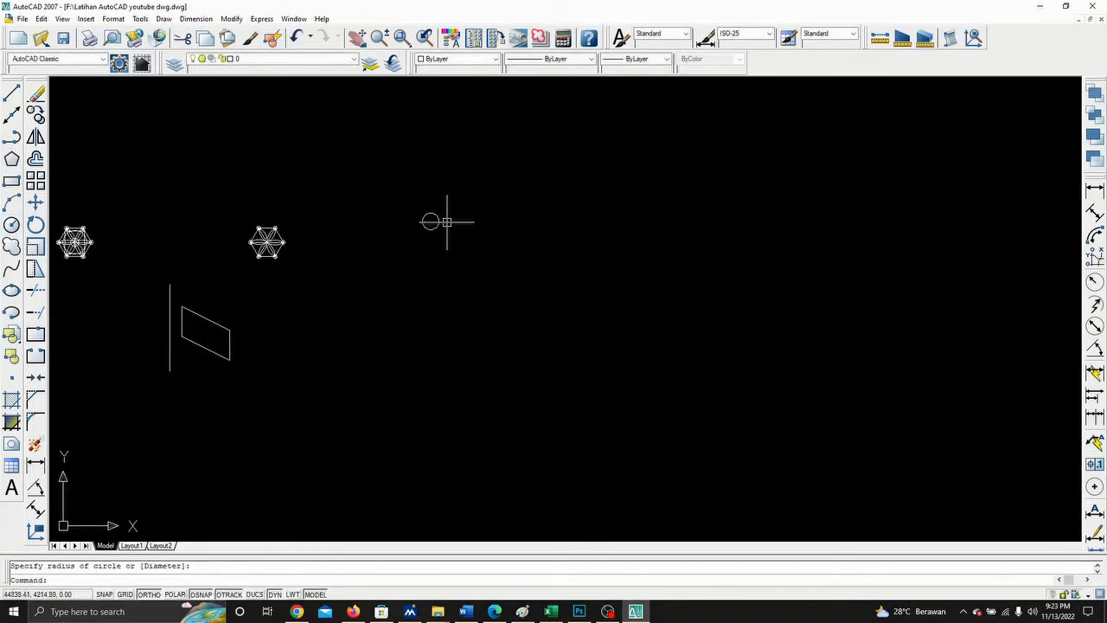
pyautogui.click(36, 160)
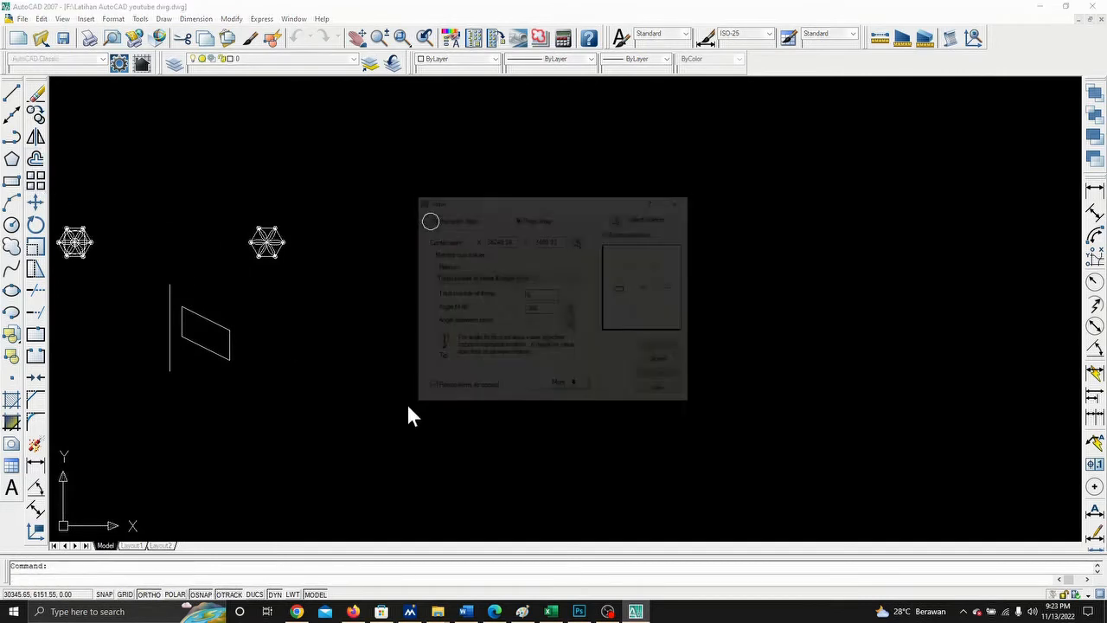
pyautogui.click(619, 218)
pyautogui.scroll(5, 415, 203)
pyautogui.click(381, 202)
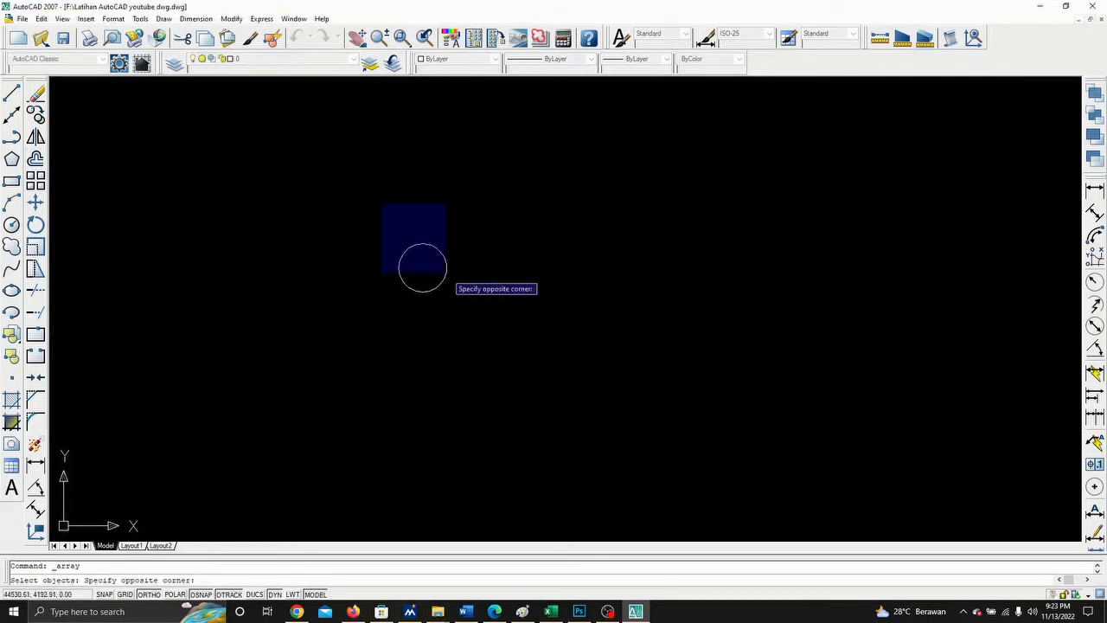
pyautogui.click(473, 304)
pyautogui.press('Return')
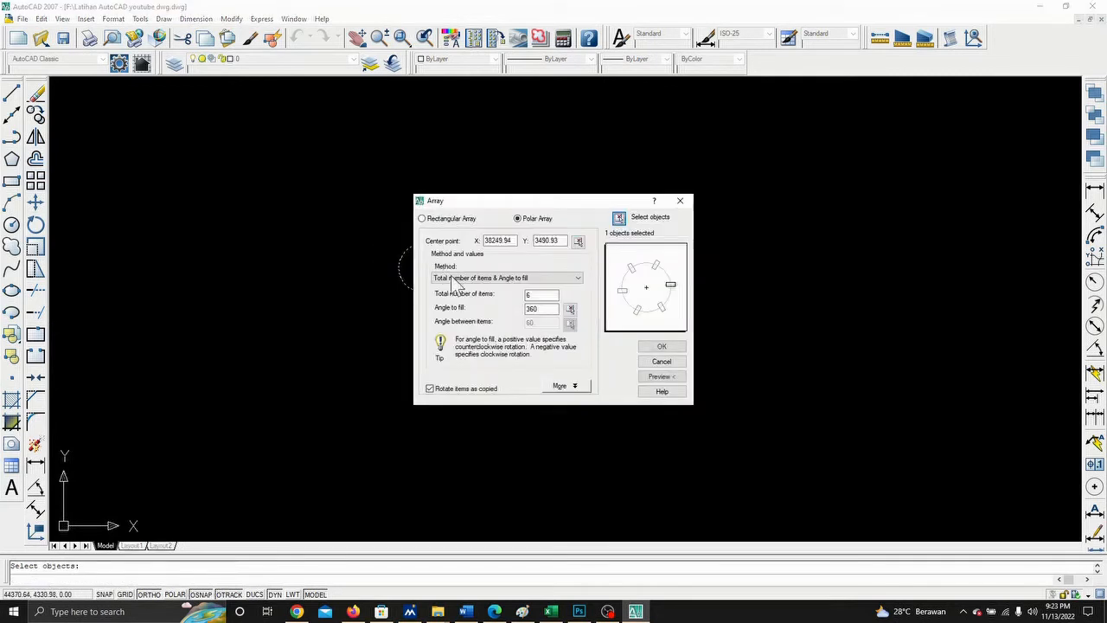
# - Pick the small circle's centre as the centre point of the polar array
pyautogui.click(577, 240)
pyautogui.scroll(-5, 446, 285)
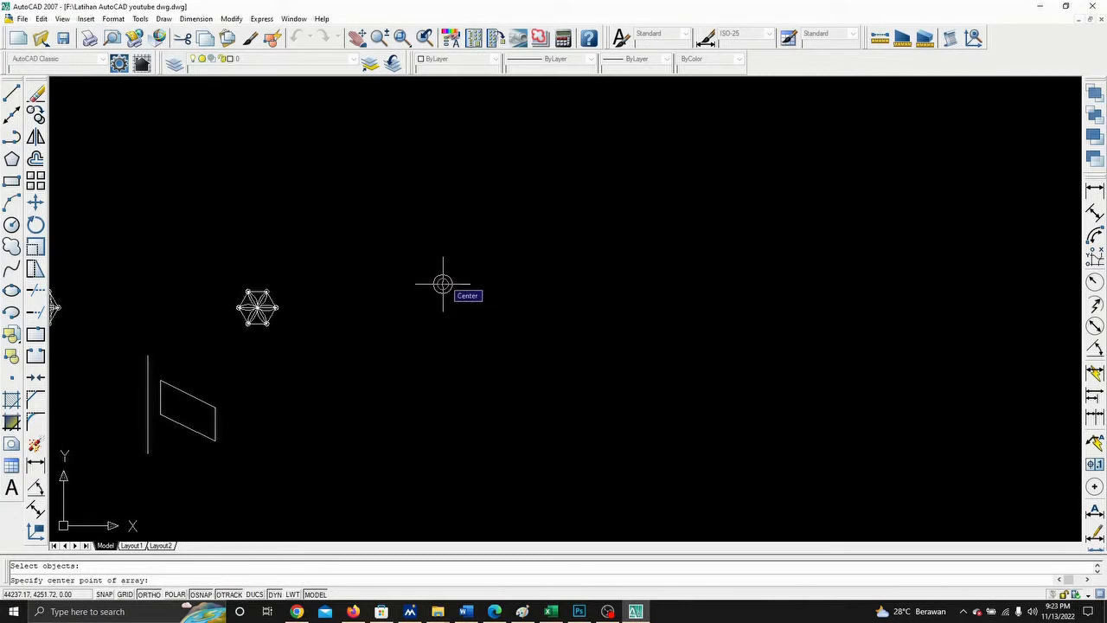
pyautogui.click(443, 284)
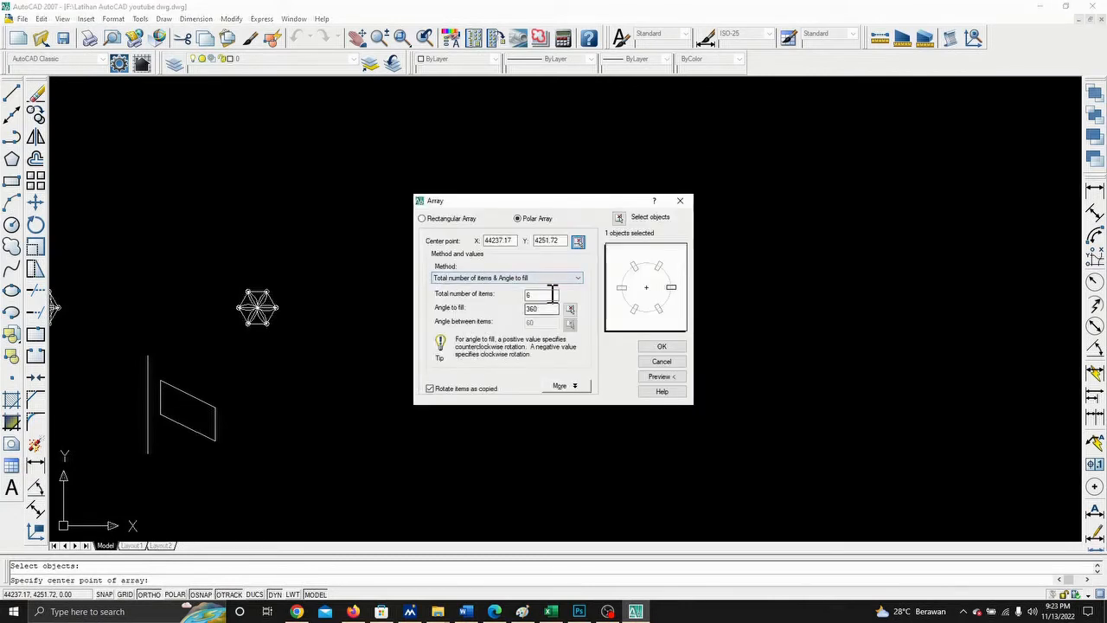
# - Switch the array type to rectangular and reselect the small circle as the array object
pyautogui.click(426, 219)
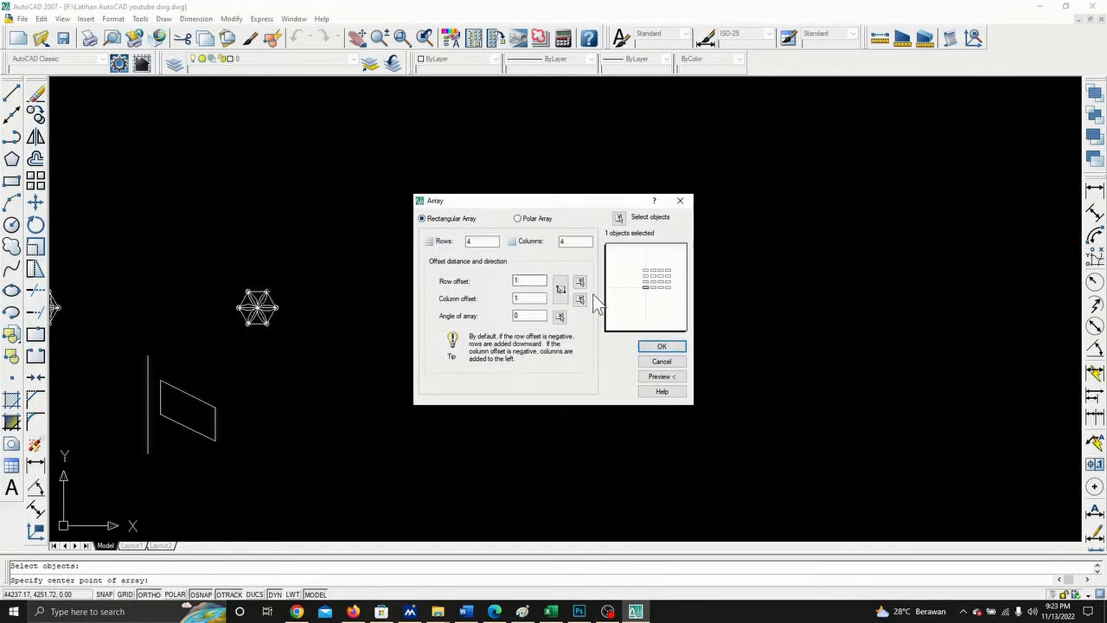
pyautogui.click(620, 219)
pyautogui.scroll(1, 509, 239)
pyautogui.click(413, 254)
pyautogui.click(507, 360)
pyautogui.press('Return')
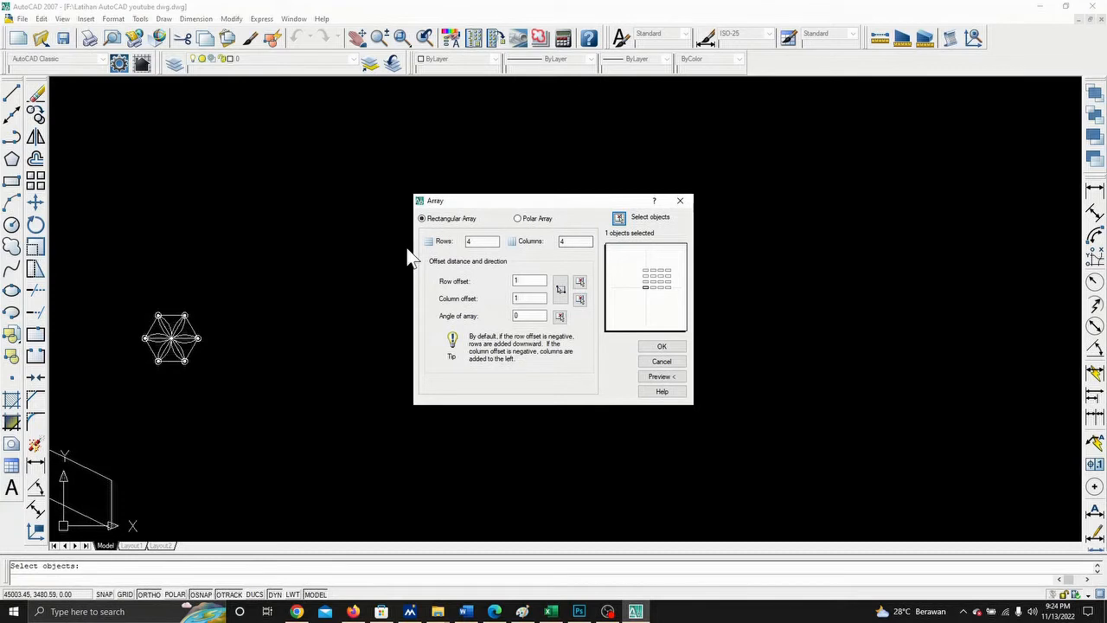
# - Set the rectangular array to 6 rows and 4 columns
pyautogui.doubleClick(471, 244)
pyautogui.write('6')
pyautogui.doubleClick(571, 240)
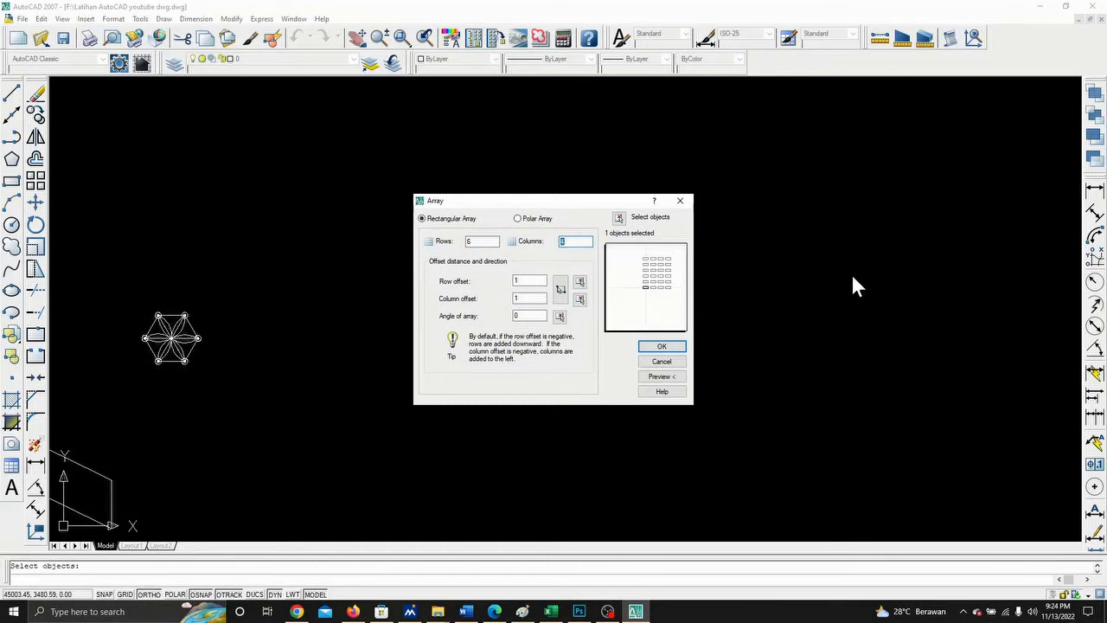
pyautogui.write('4')
# - Set both the row offset and the column offset to 10 and create the array of the circle
pyautogui.click(523, 282)
pyautogui.write('0')
pyautogui.click(529, 298)
pyautogui.write('0')
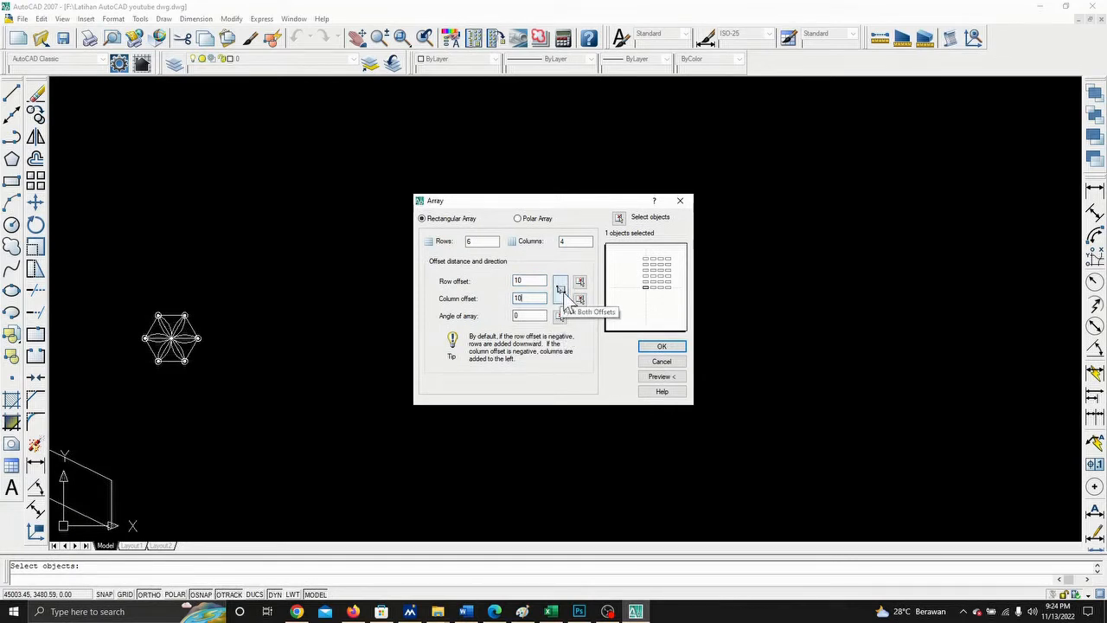
pyautogui.click(662, 347)
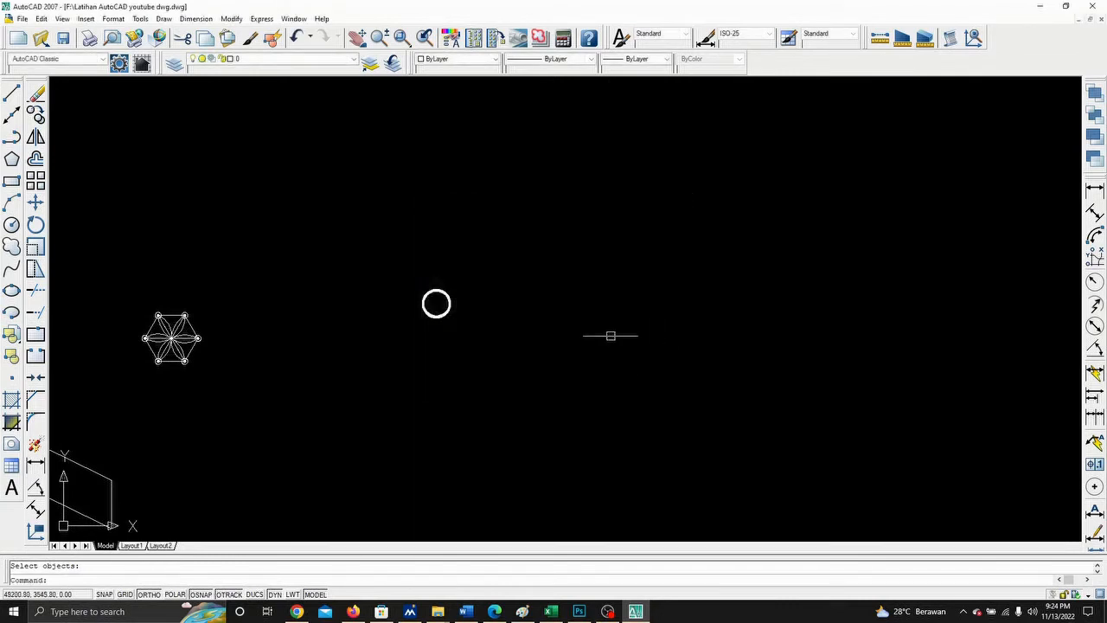
# - Inspect the closely overlapping circles and undo the array so only the single circle remains
pyautogui.scroll(5, 407, 302)
pyautogui.scroll(3, 442, 288)
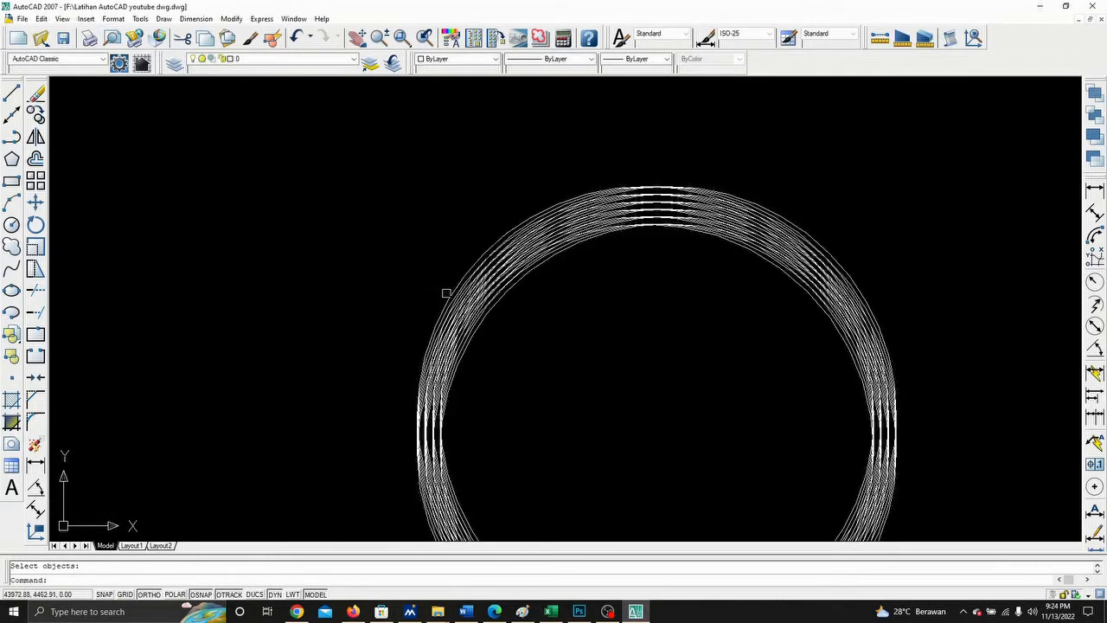
pyautogui.hotkey('ctrl', 'z')
pyautogui.hotkey('ctrl', 'z')
pyautogui.hotkey('ctrl', 'z')
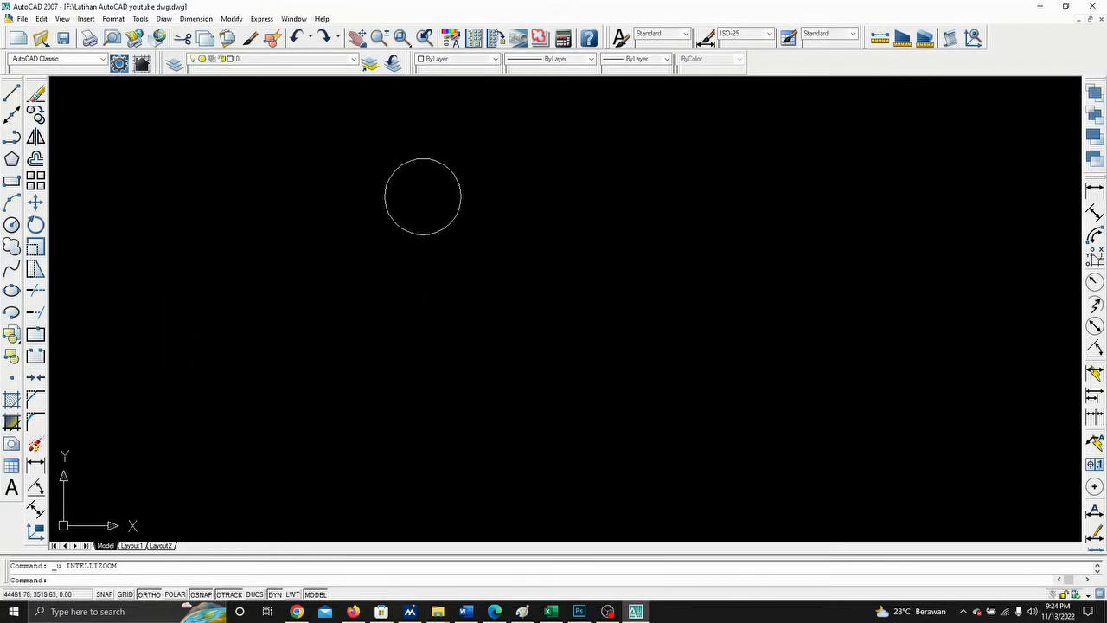
# - Start a new rectangular array and select the single circle as its object
pyautogui.scroll(5, 428, 120)
pyautogui.press('Escape')
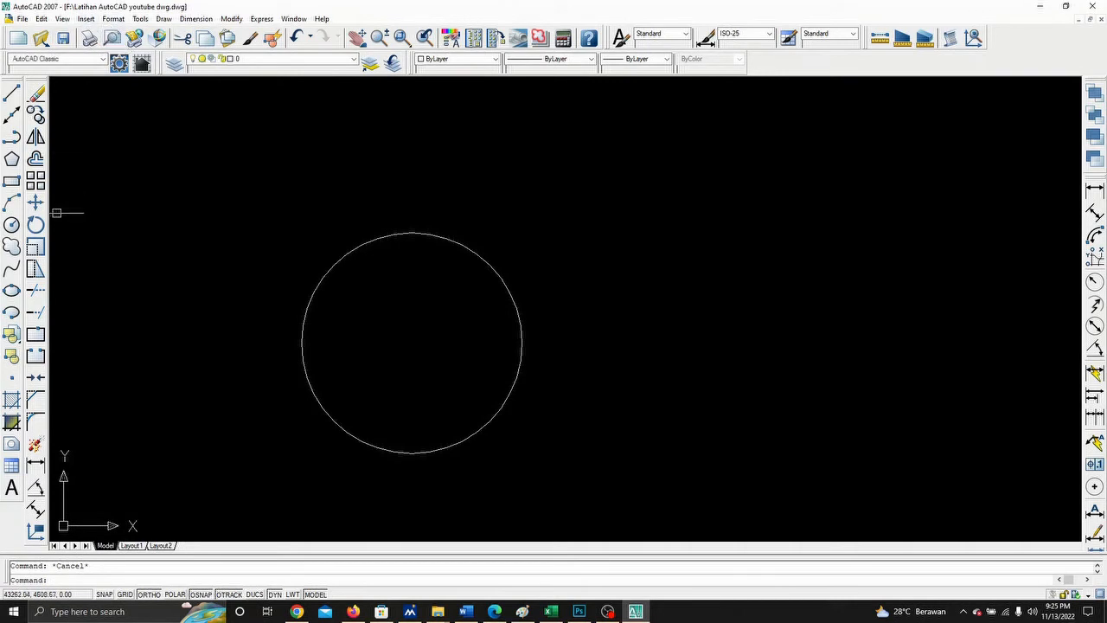
pyautogui.click(38, 179)
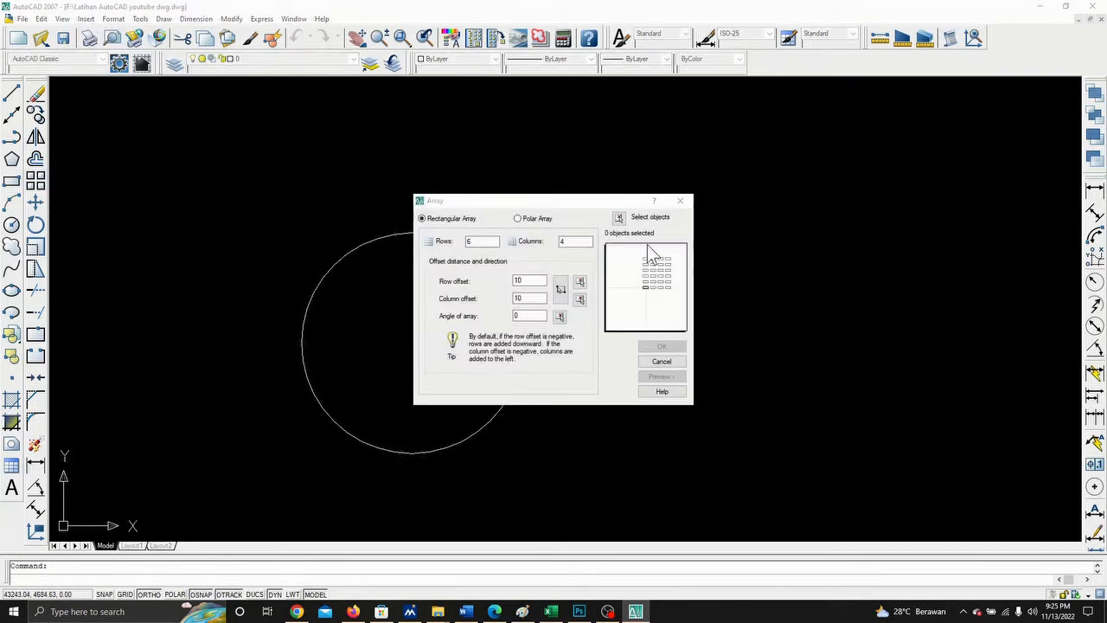
pyautogui.click(618, 217)
pyautogui.click(240, 166)
pyautogui.click(561, 453)
pyautogui.press('Return')
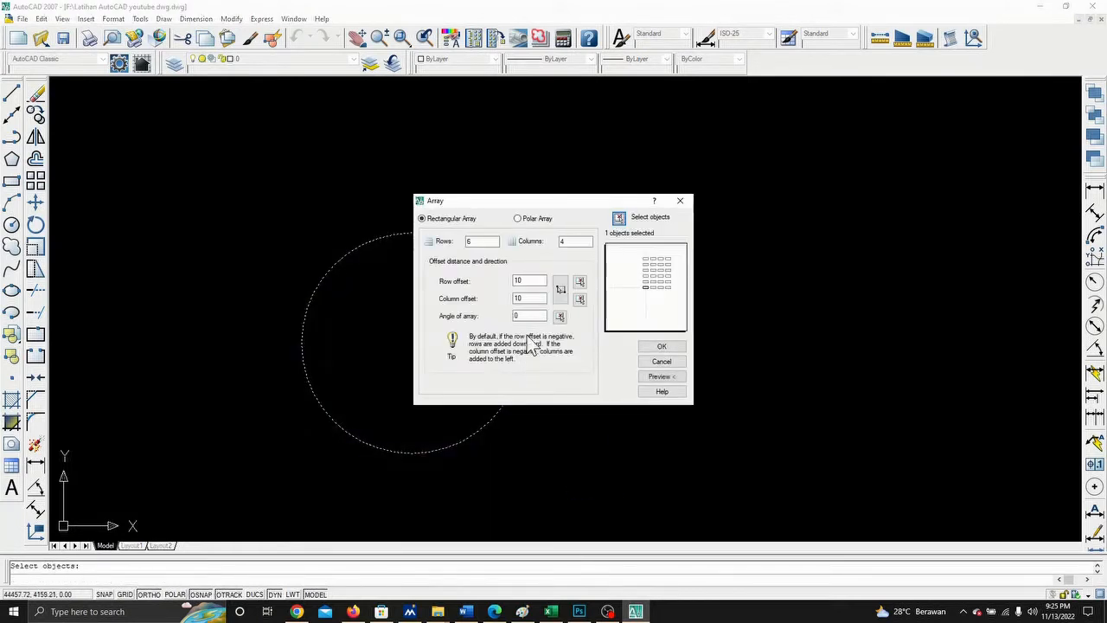
# - Enlarge the row and column offsets by the same amount and create the circle array with 6 rows and 4 columns
pyautogui.click(528, 281)
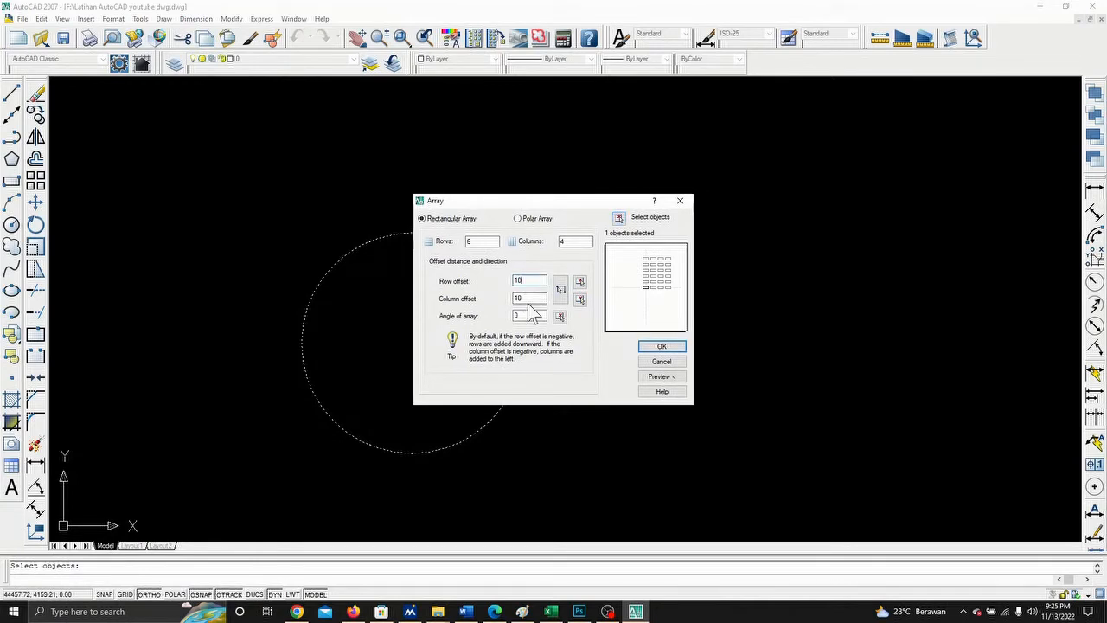
pyautogui.write('0')
pyautogui.doubleClick(519, 282)
pyautogui.write('5')
pyautogui.doubleClick(523, 299)
pyautogui.write('5')
pyautogui.click(662, 346)
# - Examine the grid of arrayed circles and the arrayed six-petal ornament up close and in overview
pyautogui.scroll(-5, 593, 316)
pyautogui.scroll(3, 614, 292)
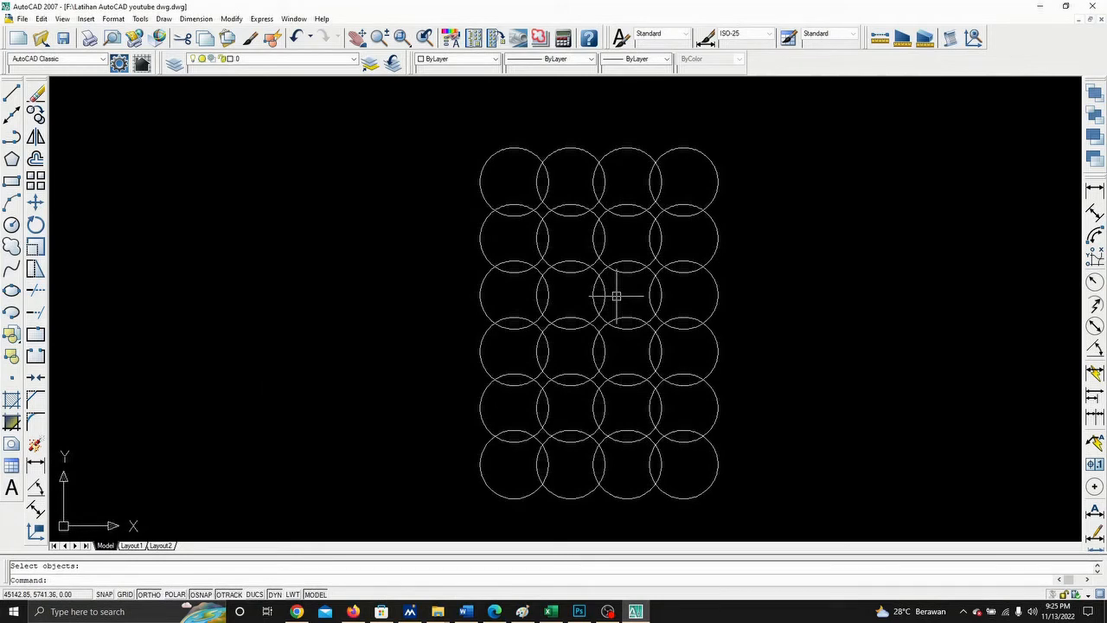
pyautogui.scroll(-6, 655, 346)
pyautogui.scroll(5, 480, 397)
pyautogui.scroll(6, 389, 406)
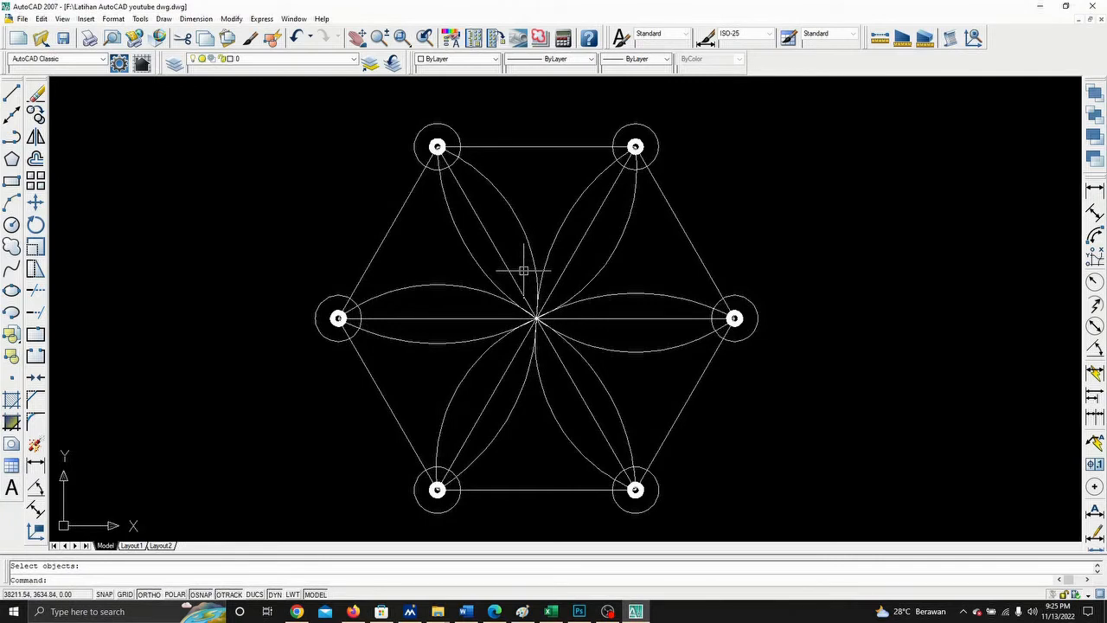
pyautogui.scroll(-8, 640, 221)
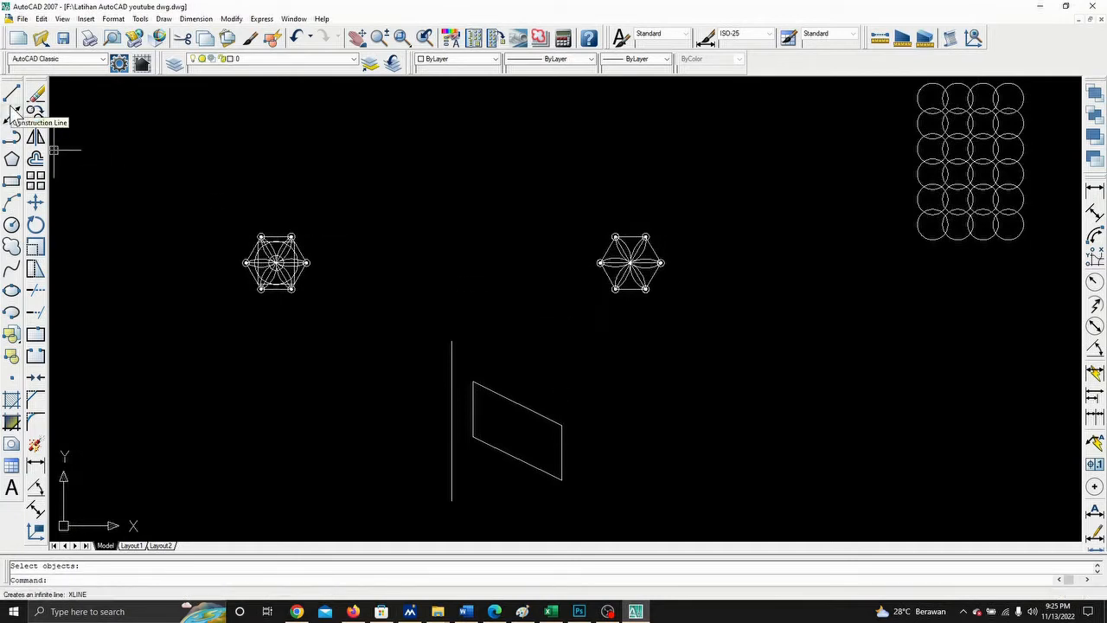
pyautogui.scroll(-4, 320, 285)
pyautogui.scroll(3, 440, 229)
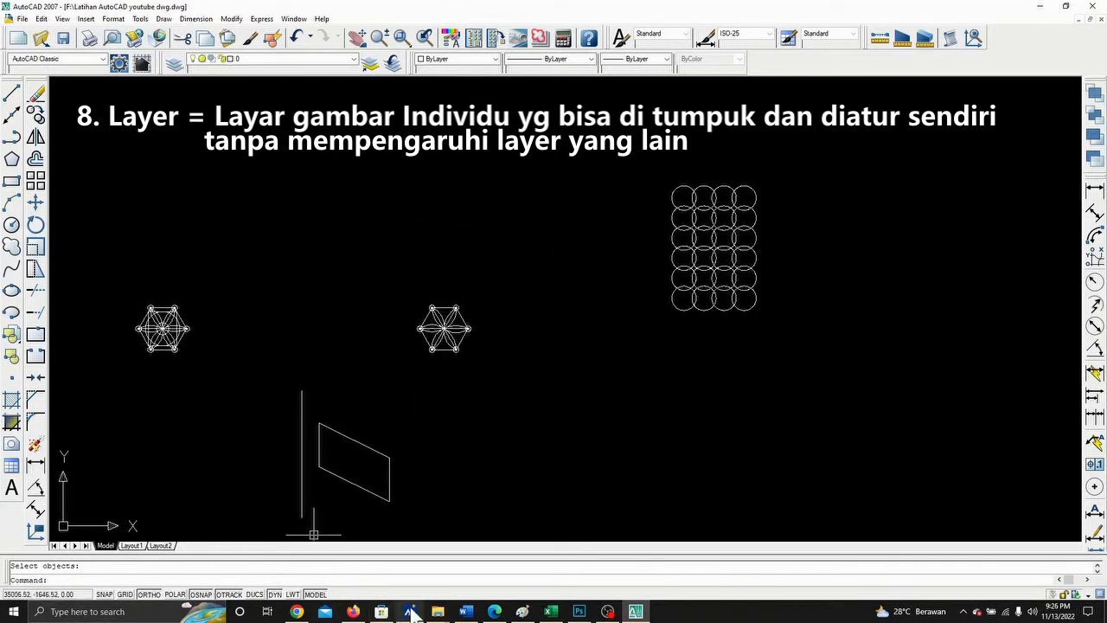
# - Switch to File Explorer and browse drive DATA PEKERJAAN (D:) to the folder 1. OFFICE > TUGU TAHAP 2 > 2. CONSTRUCTION ENG
pyautogui.moveTo(441, 610)
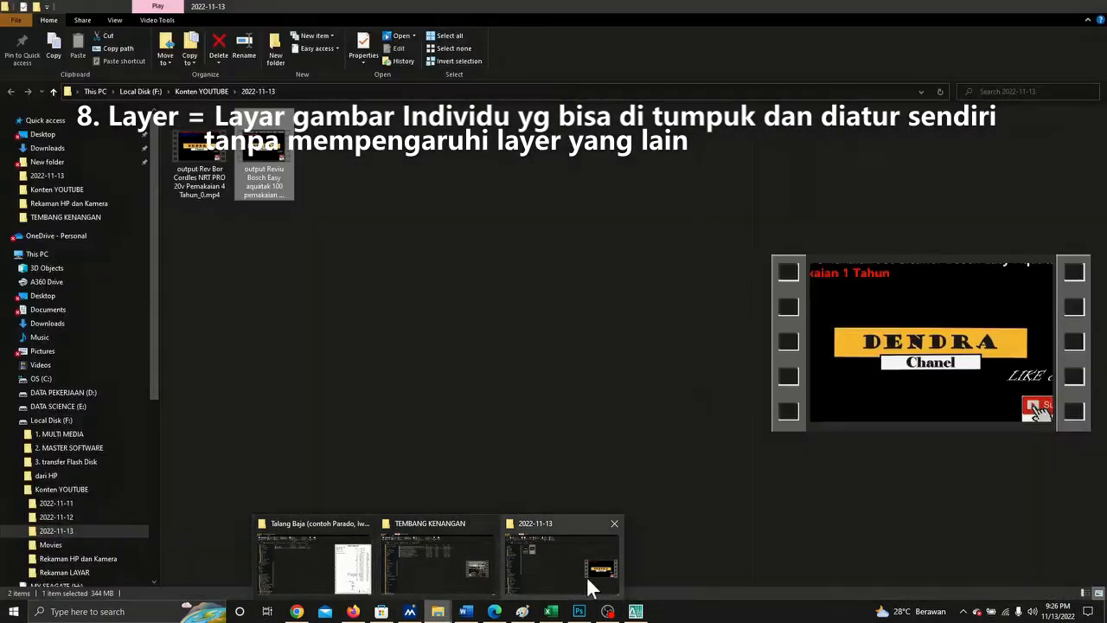
pyautogui.click(558, 575)
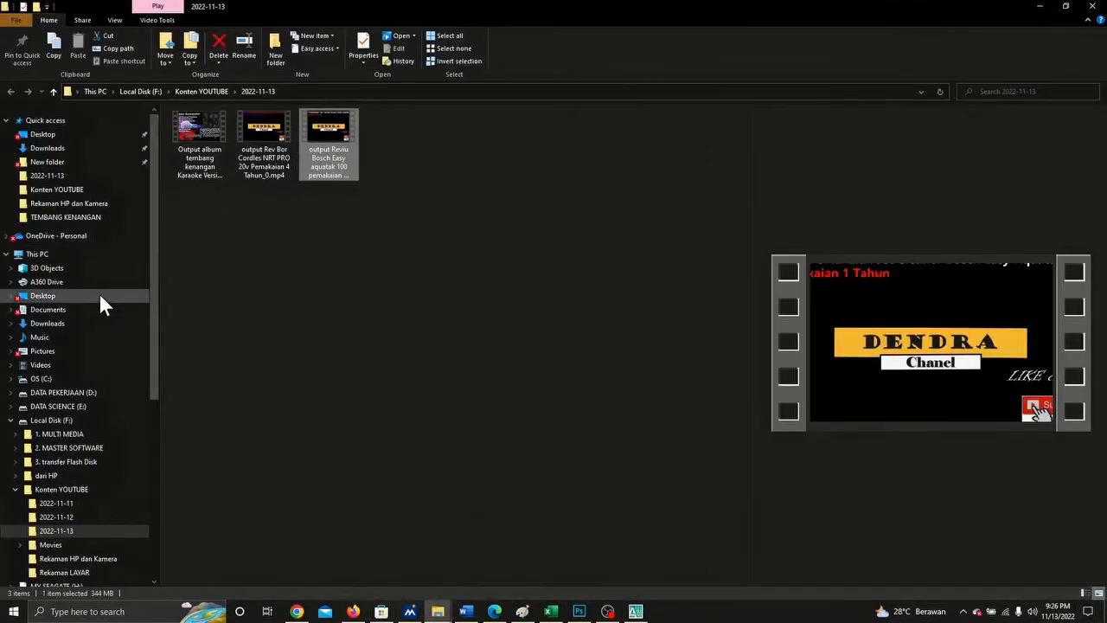
pyautogui.click(36, 393)
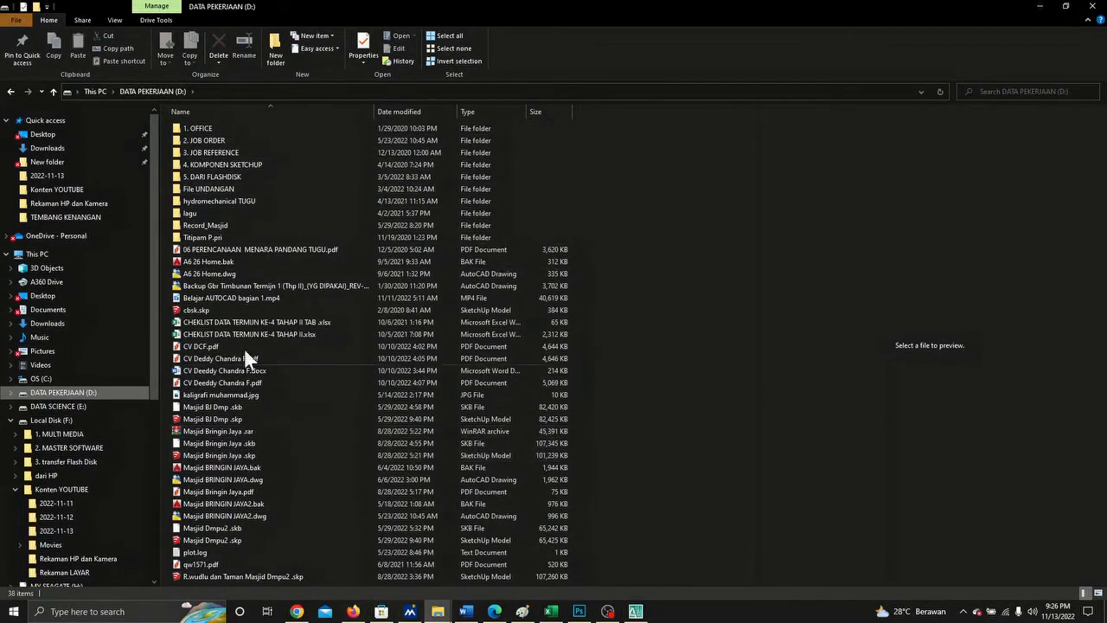
pyautogui.click(239, 273)
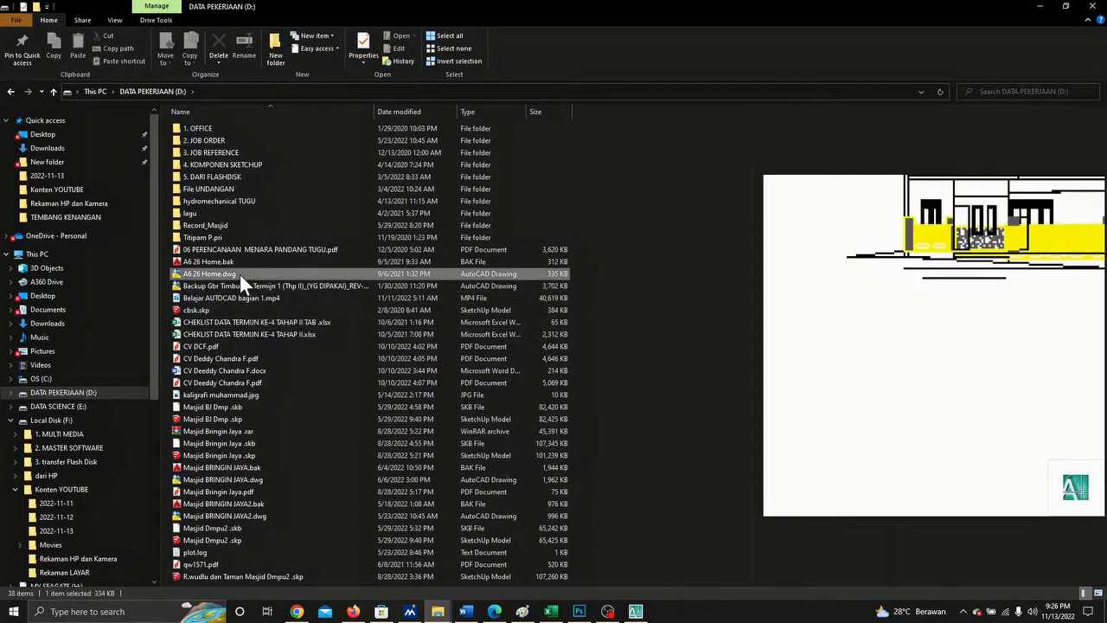
pyautogui.click(214, 130)
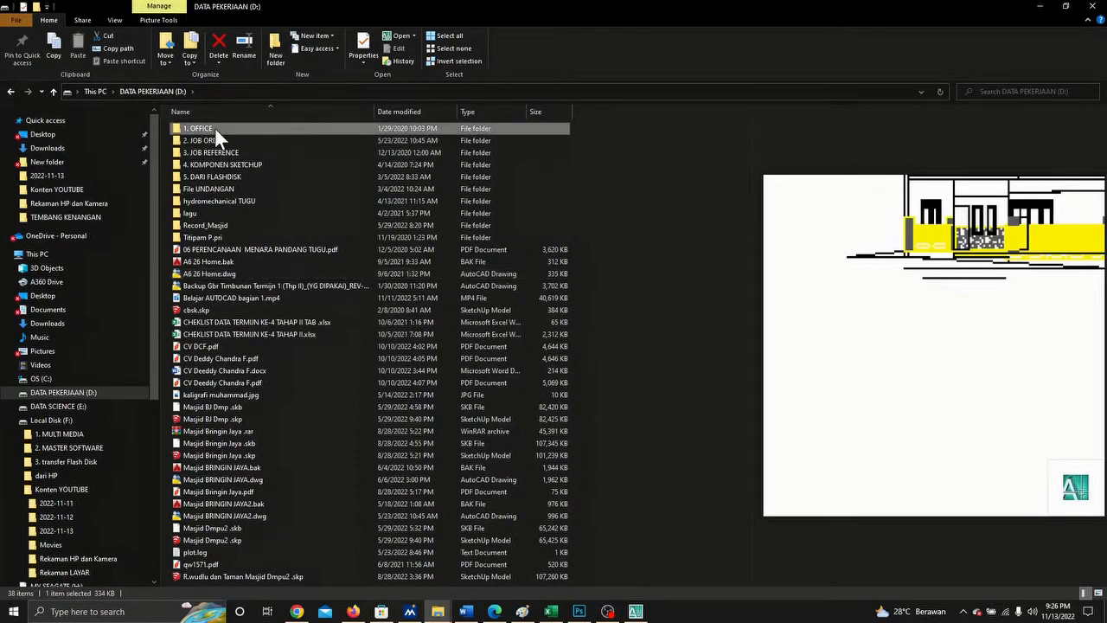
pyautogui.doubleClick(215, 128)
pyautogui.doubleClick(221, 140)
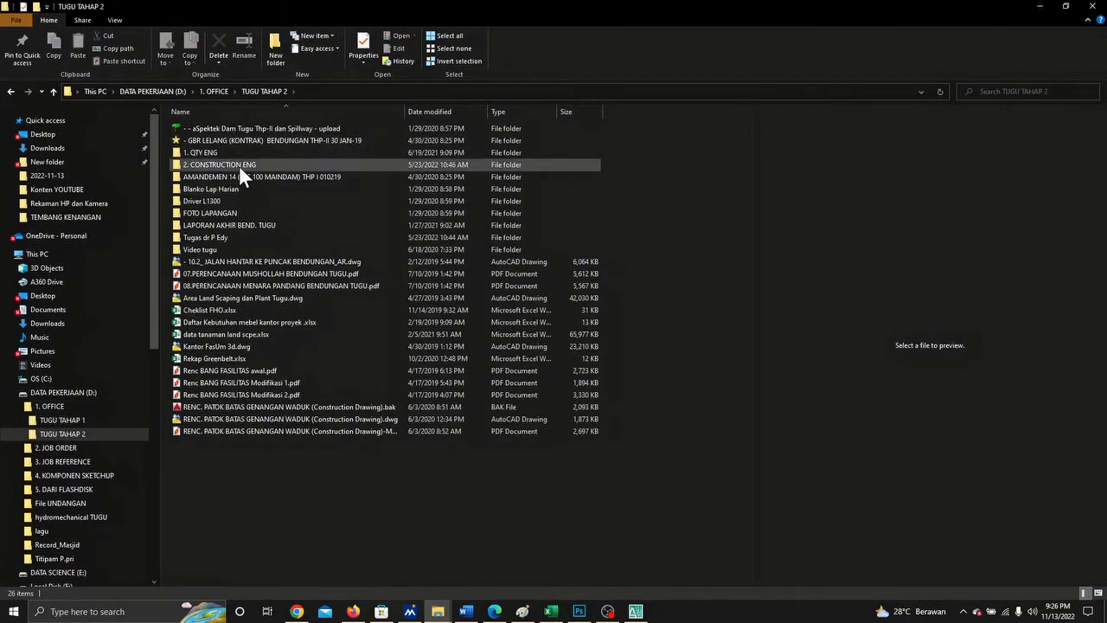
pyautogui.doubleClick(239, 164)
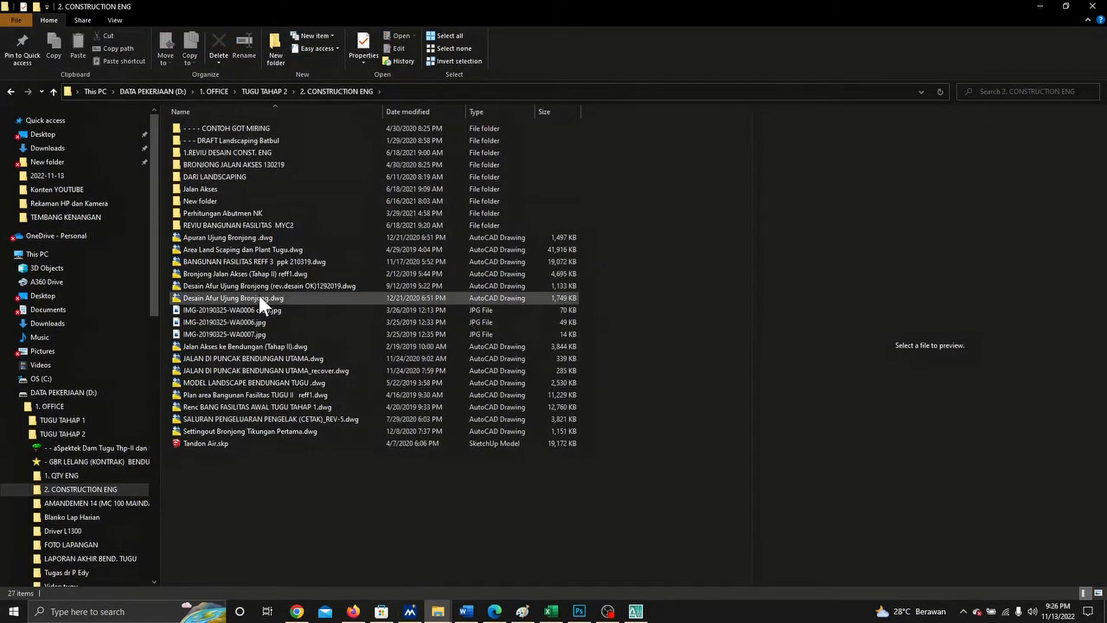
# - Preview the drawings in the folder and open BANGUNAN FASILITAS REFF 3 ppk 210319.dwg in AutoCAD
pyautogui.click(269, 225)
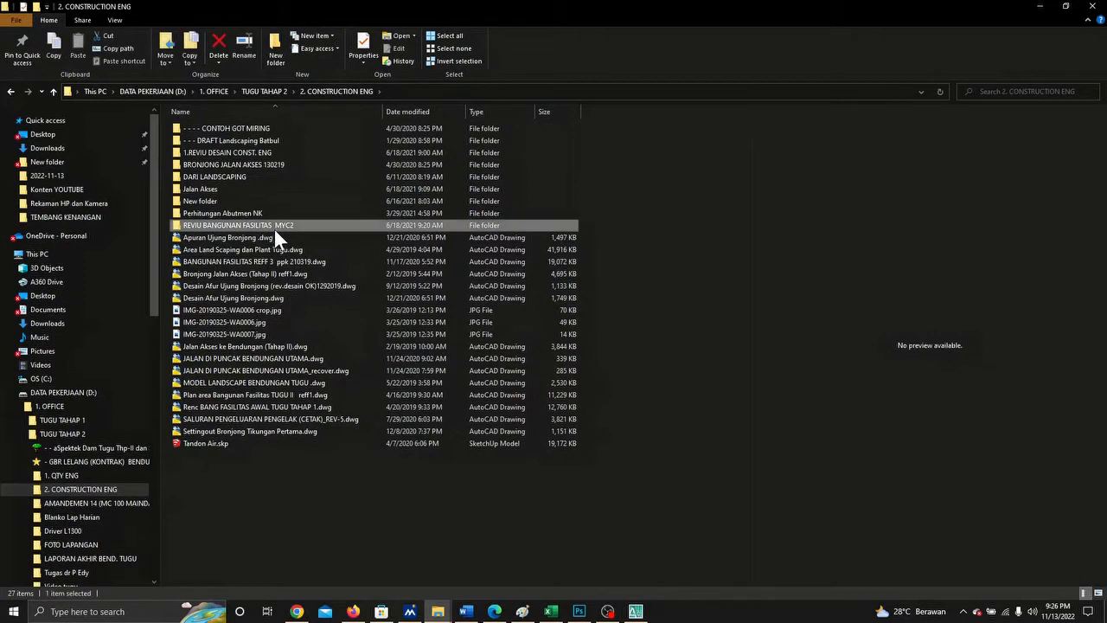
pyautogui.click(277, 261)
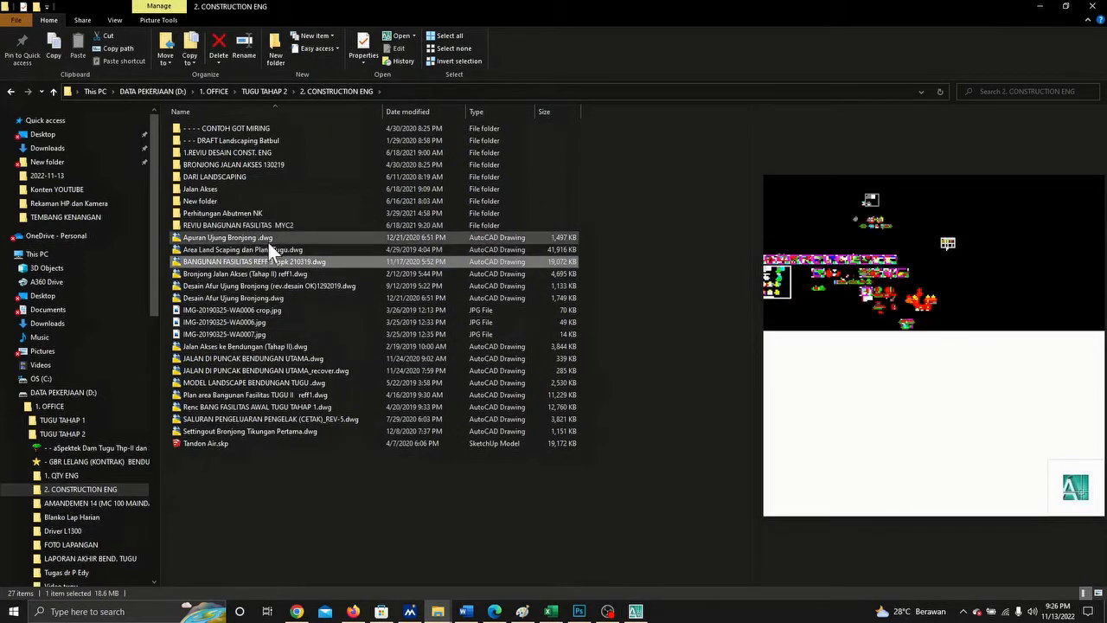
pyautogui.click(267, 240)
pyautogui.click(278, 263)
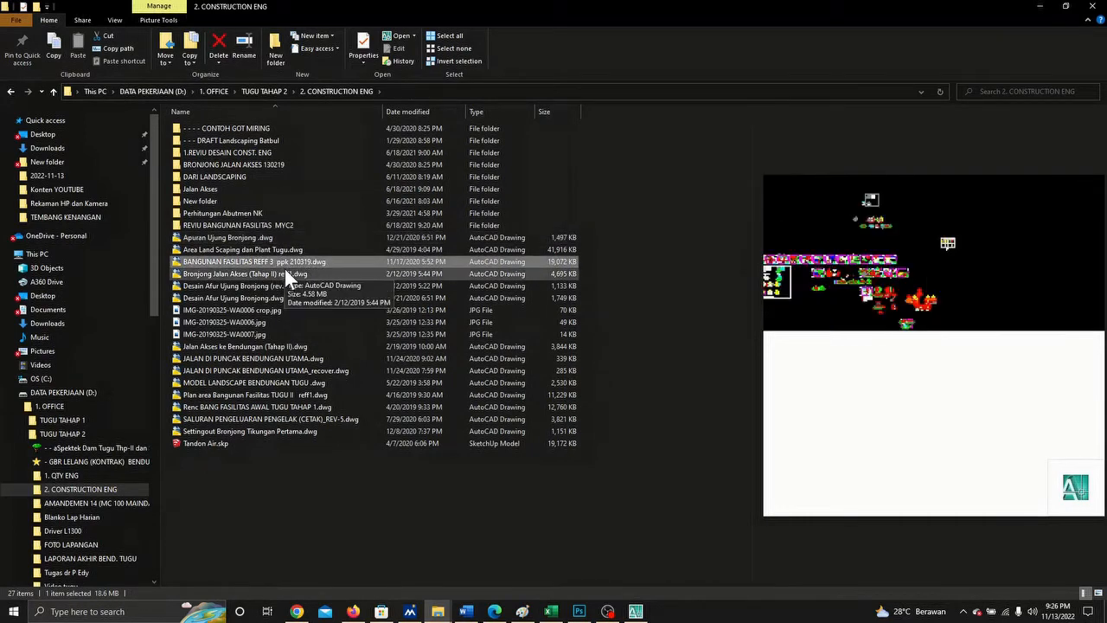
pyautogui.doubleClick(287, 263)
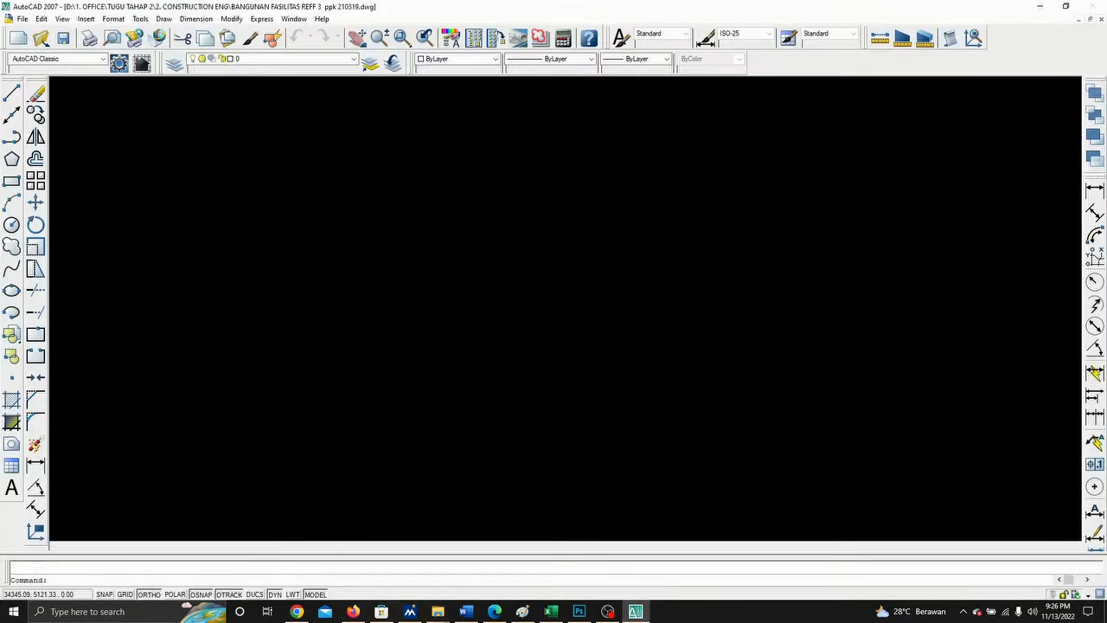
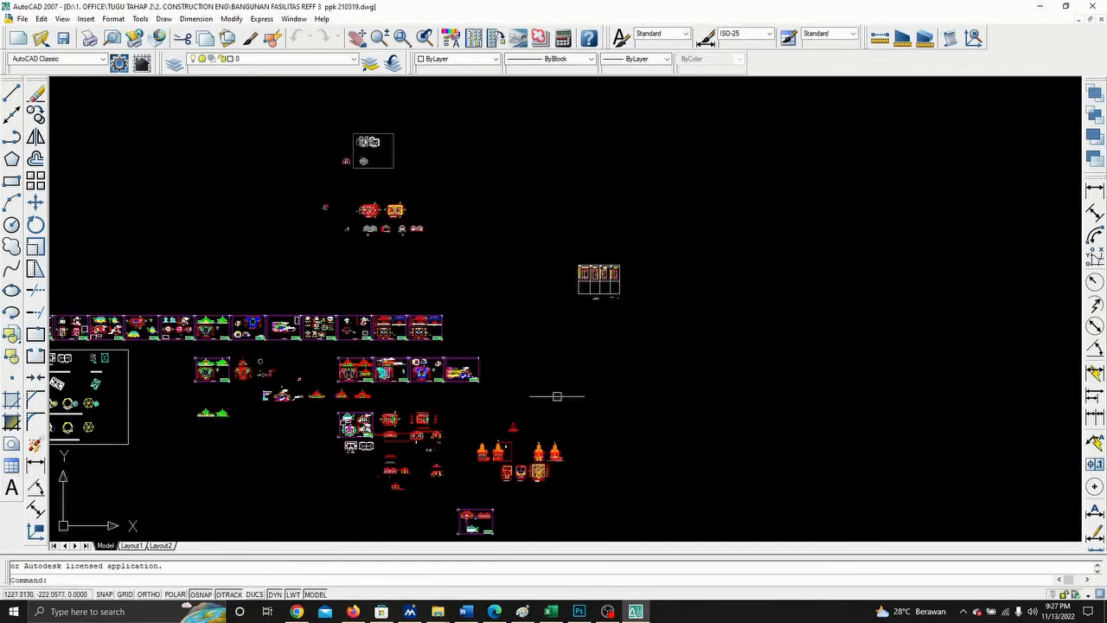
# - Examine the house plans and sections in the building drawing and look through its layer list
pyautogui.moveTo(330, 384); pyautogui.dragTo(761, 322, button='middle')
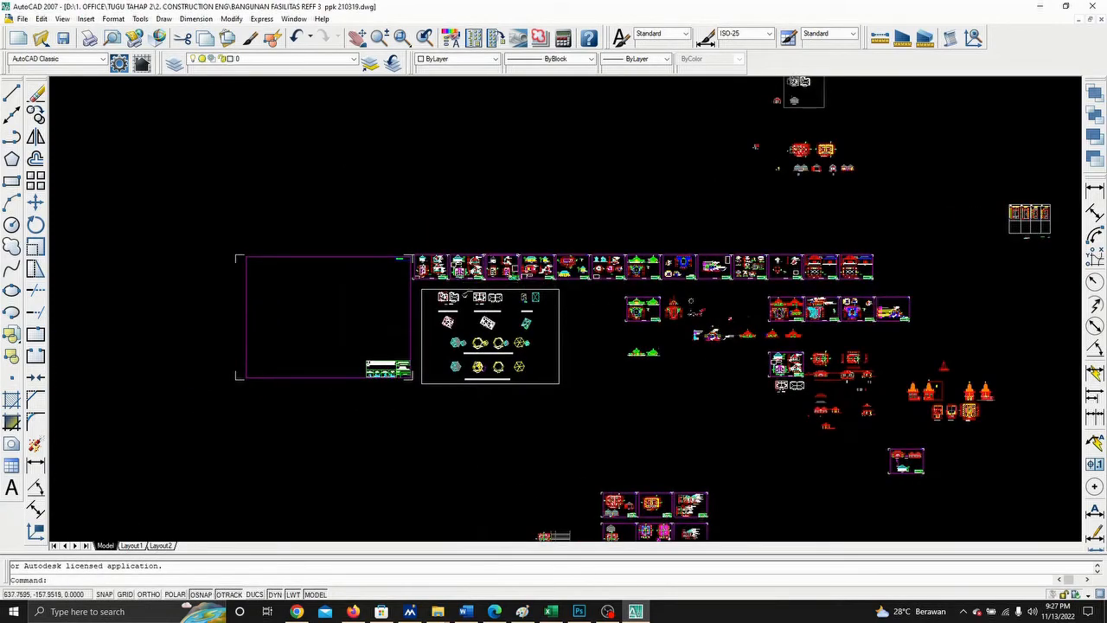
pyautogui.scroll(3, 472, 273)
pyautogui.scroll(8, 395, 252)
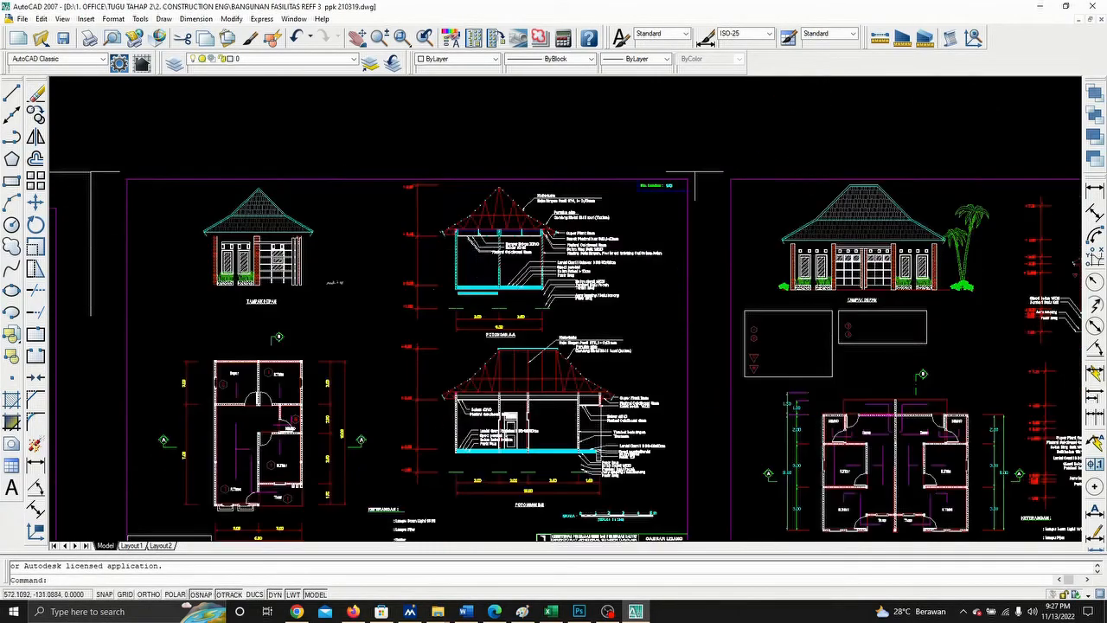
pyautogui.moveTo(288, 287)
pyautogui.mouseDown(button='middle')
pyautogui.moveTo(267, 269)
pyautogui.moveTo(265, 377)
pyautogui.moveTo(302, 404)
pyautogui.mouseUp(button='middle')
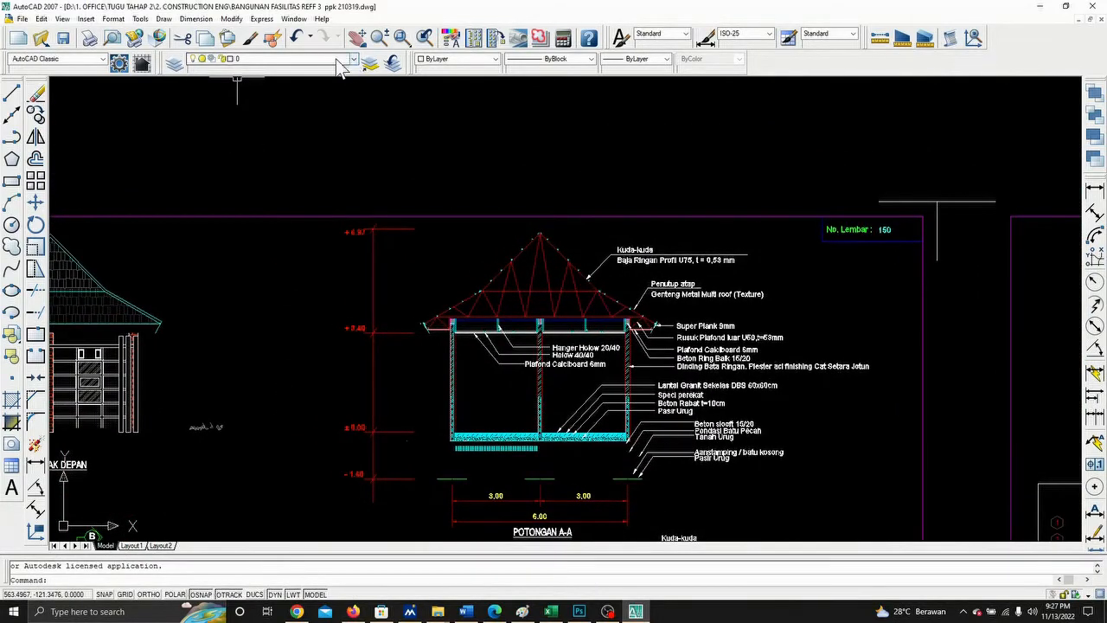
pyautogui.click(353, 64)
pyautogui.scroll(2, 240, 127)
pyautogui.scroll(2, 240, 127)
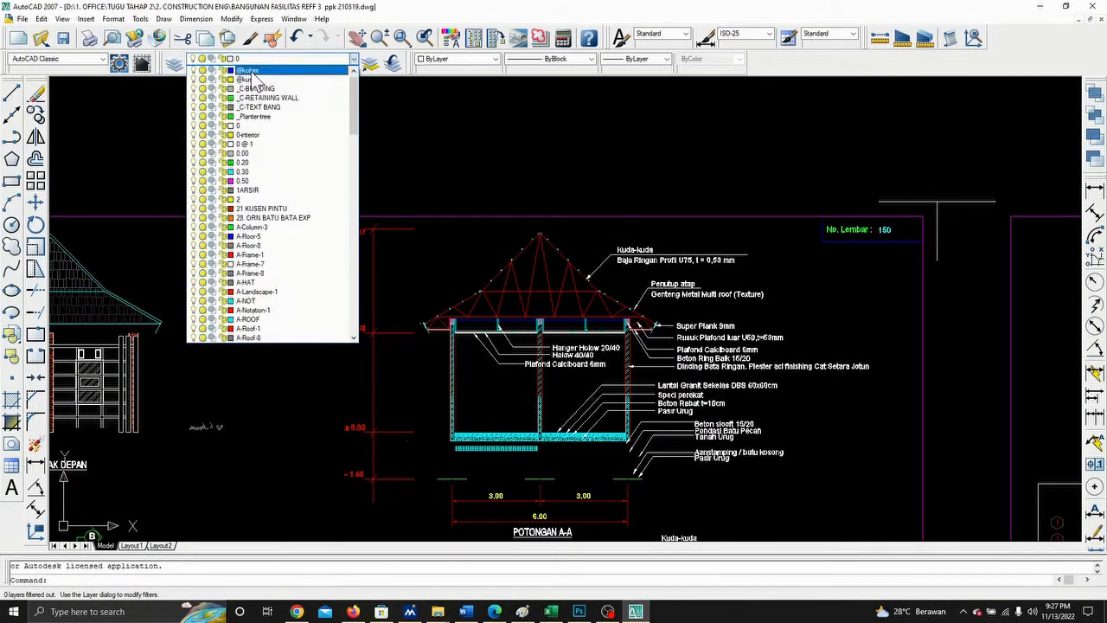
# - Switch back to the open drawing Latihan AutoCAD youtube dwg.dwg and check its layer list
pyautogui.click(295, 19)
pyautogui.click(294, 19)
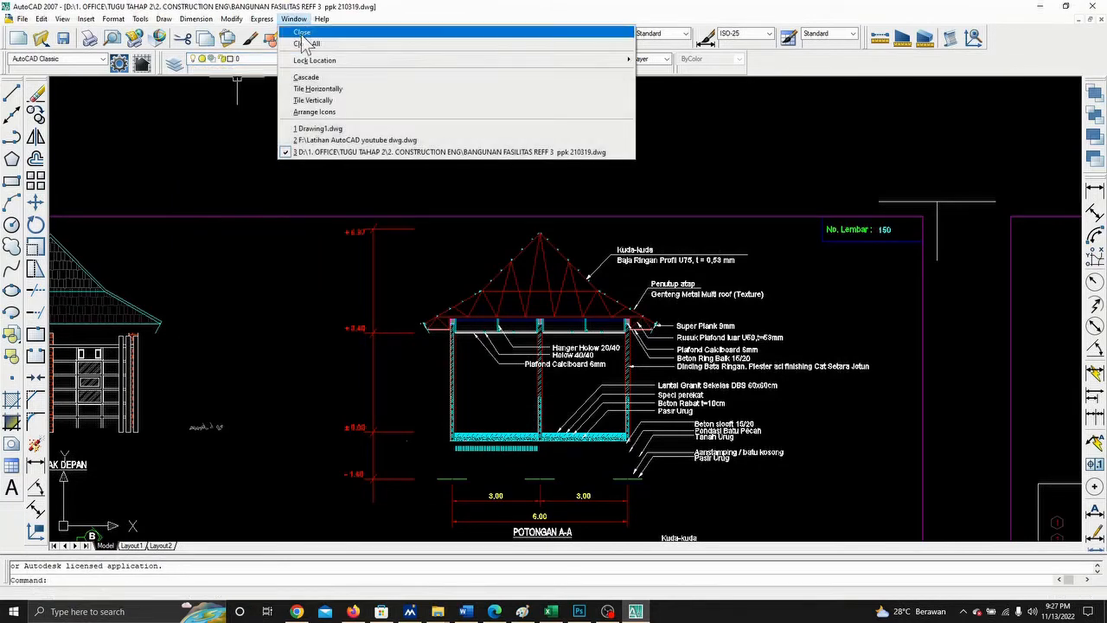
pyautogui.click(340, 140)
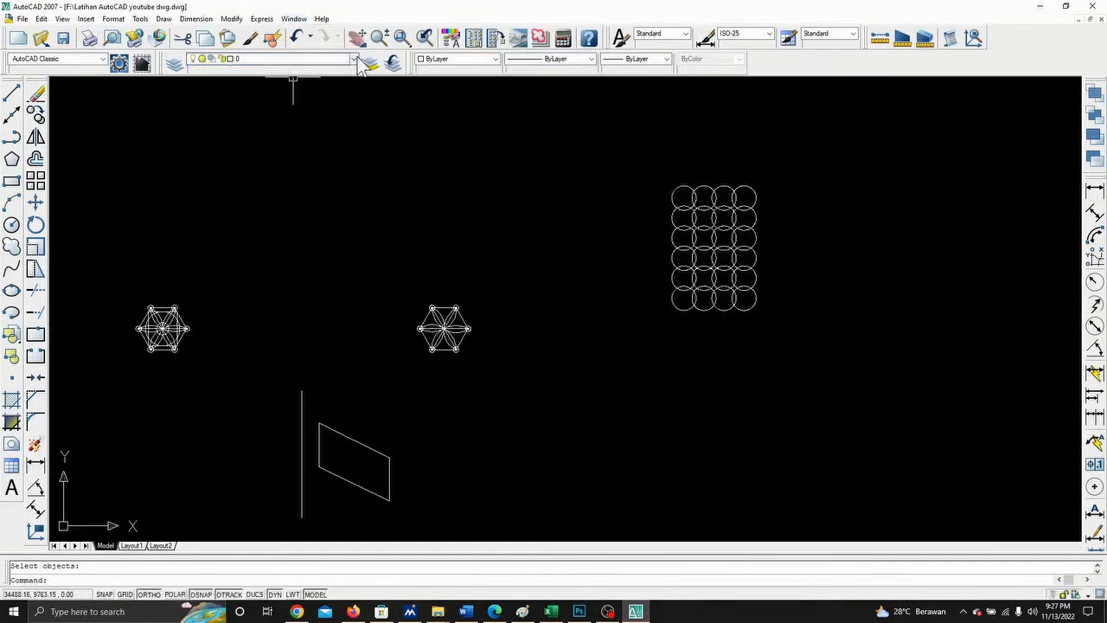
pyautogui.click(353, 59)
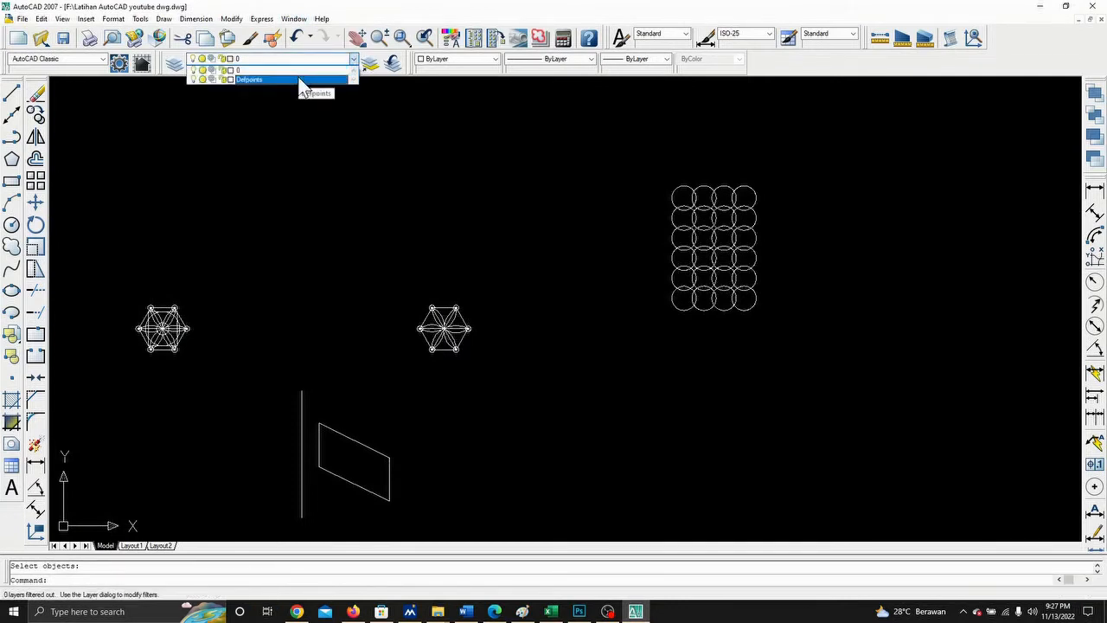
pyautogui.click(273, 189)
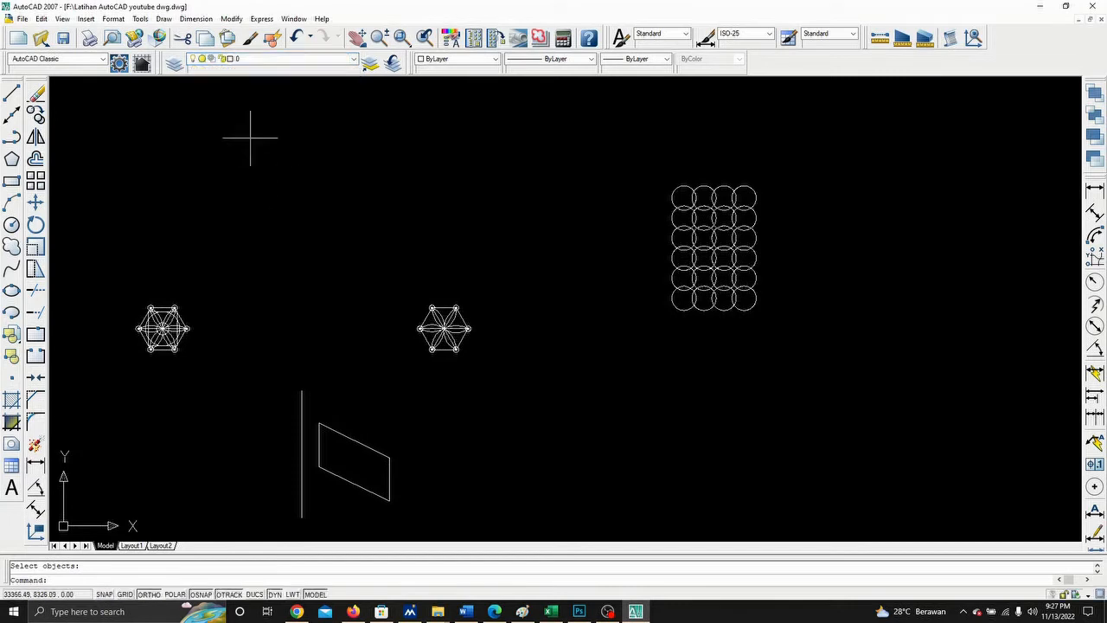
# - Create a new layer named pondasi and set its color to index 50
pyautogui.click(176, 65)
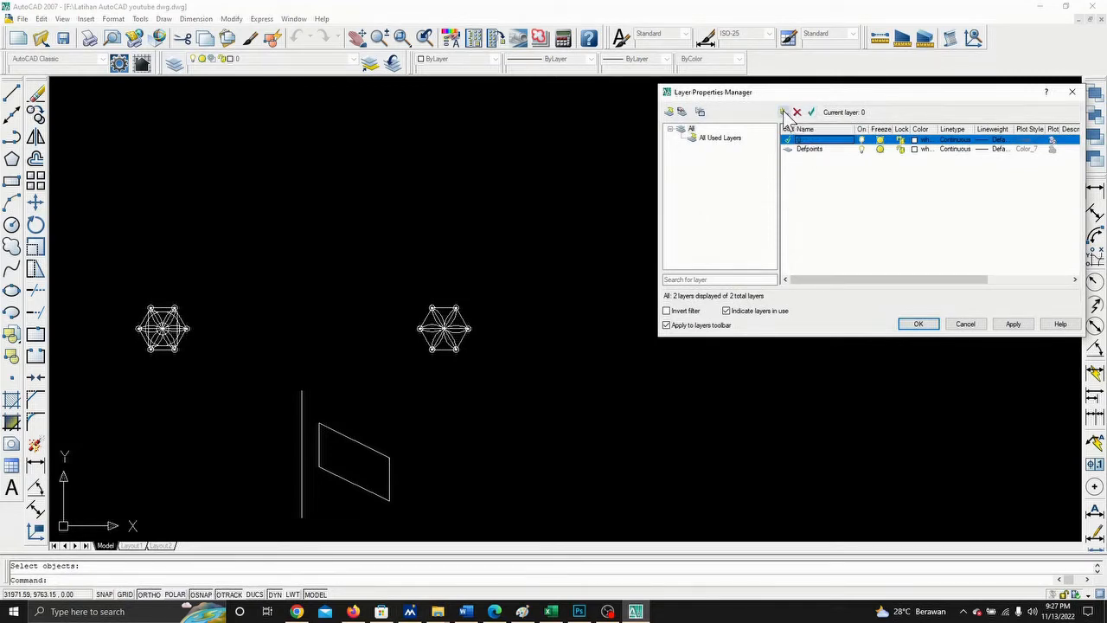
pyautogui.click(784, 114)
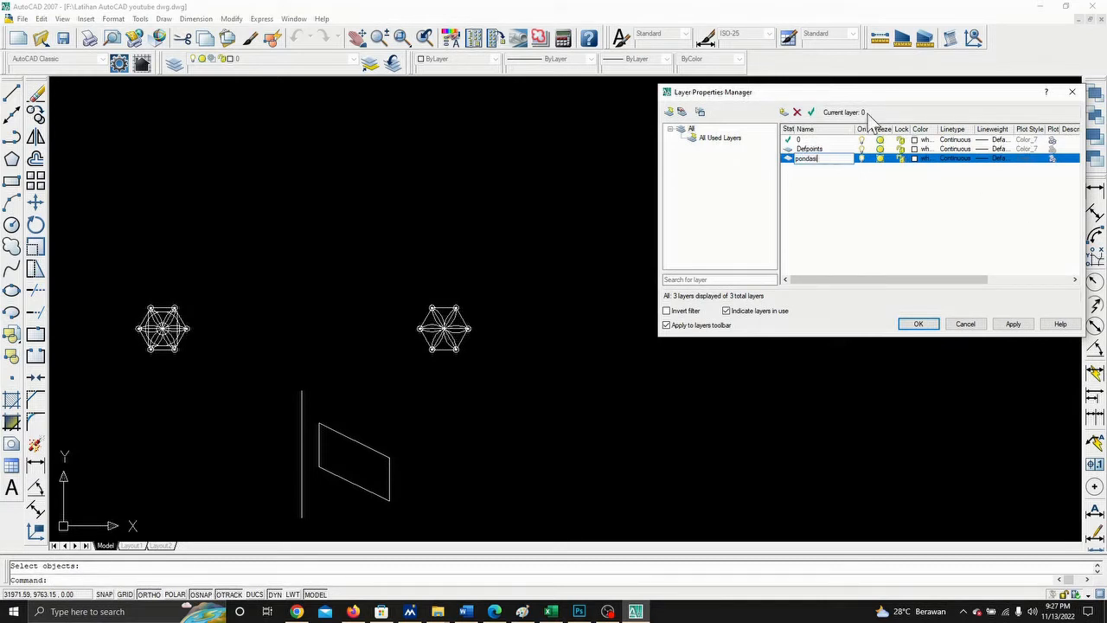
pyautogui.click(918, 160)
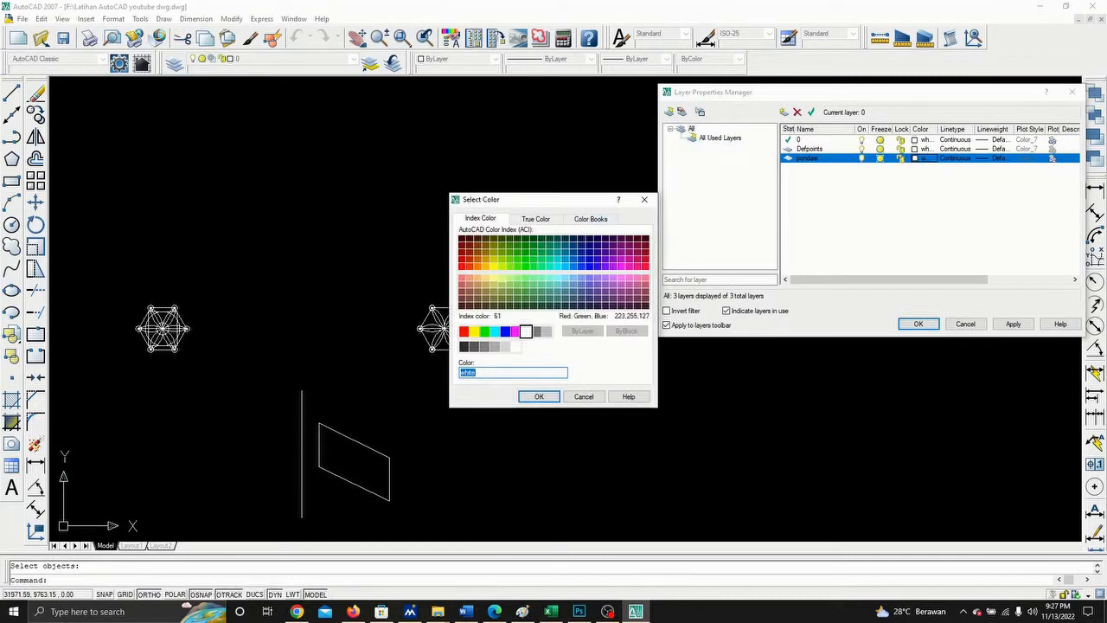
pyautogui.write('50')
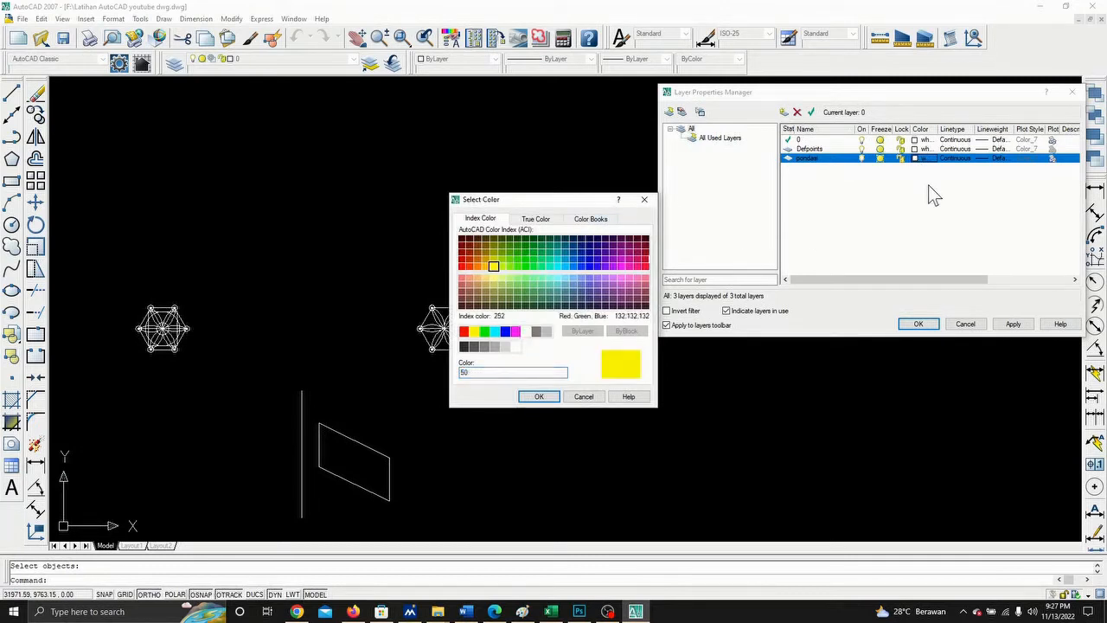
pyautogui.click(545, 398)
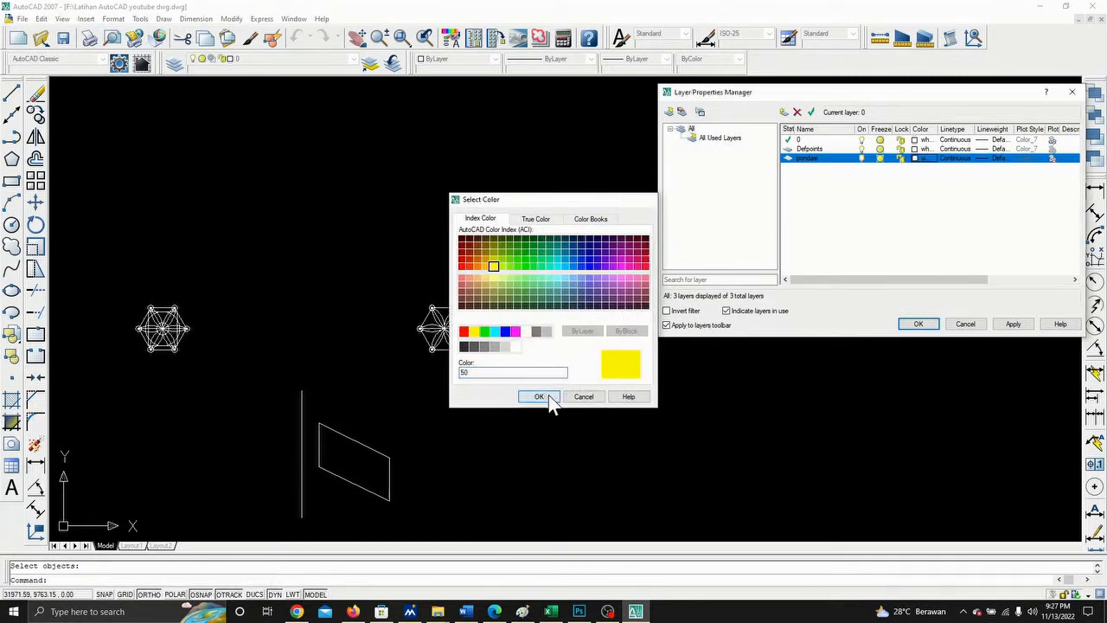
# - Set the pondasi layer's lineweight to 0.13 mm, apply the layer settings and close the layer manager
pyautogui.click(986, 160)
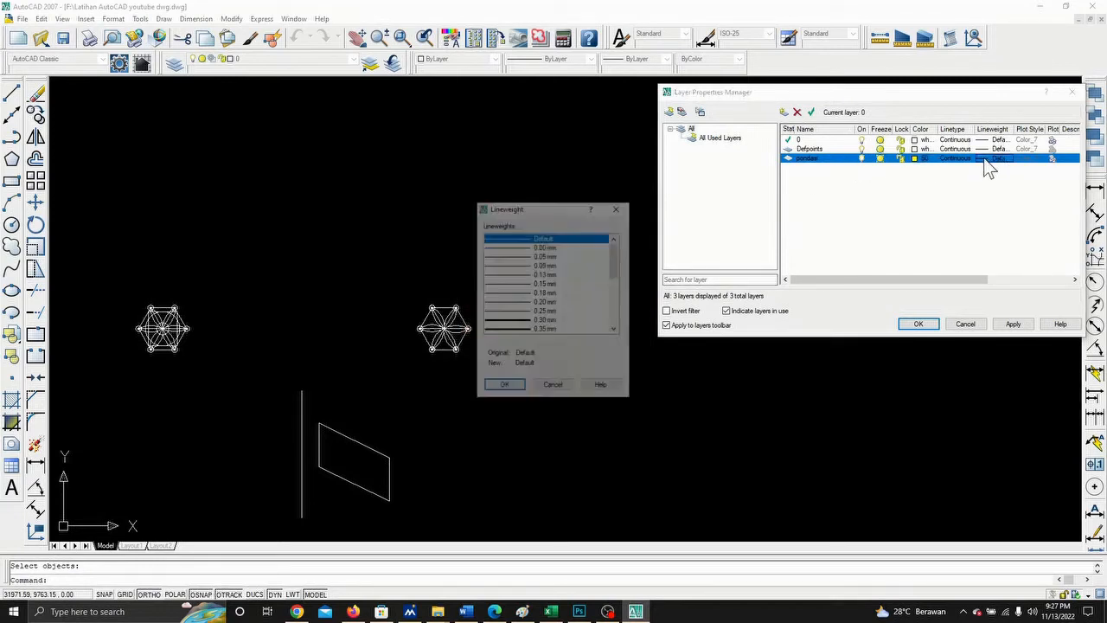
pyautogui.click(549, 275)
pyautogui.click(504, 387)
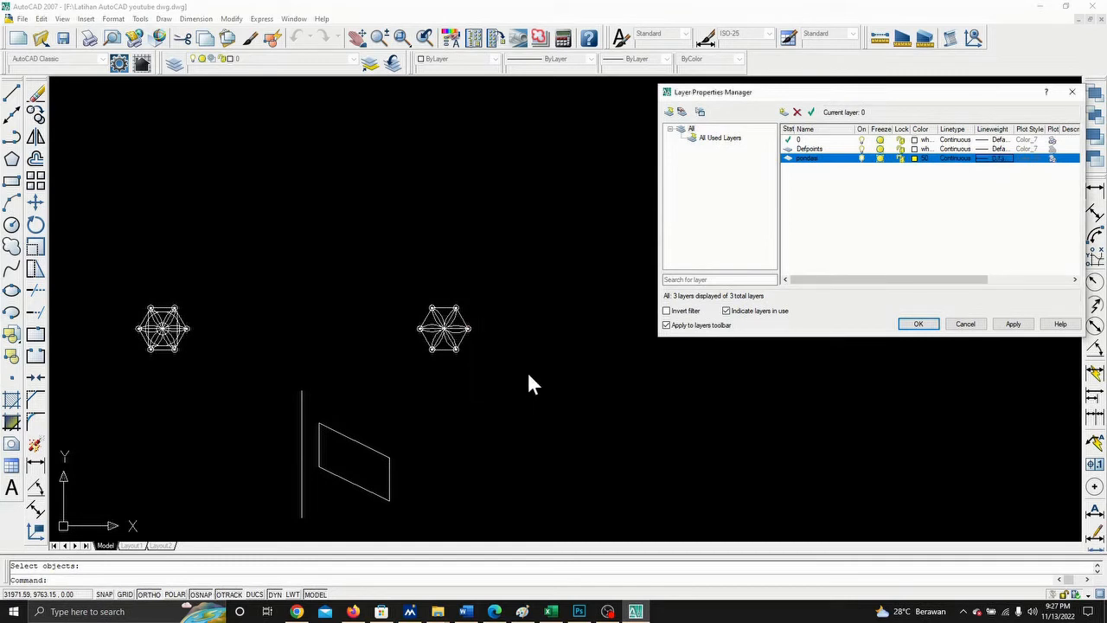
pyautogui.click(1012, 324)
pyautogui.click(918, 323)
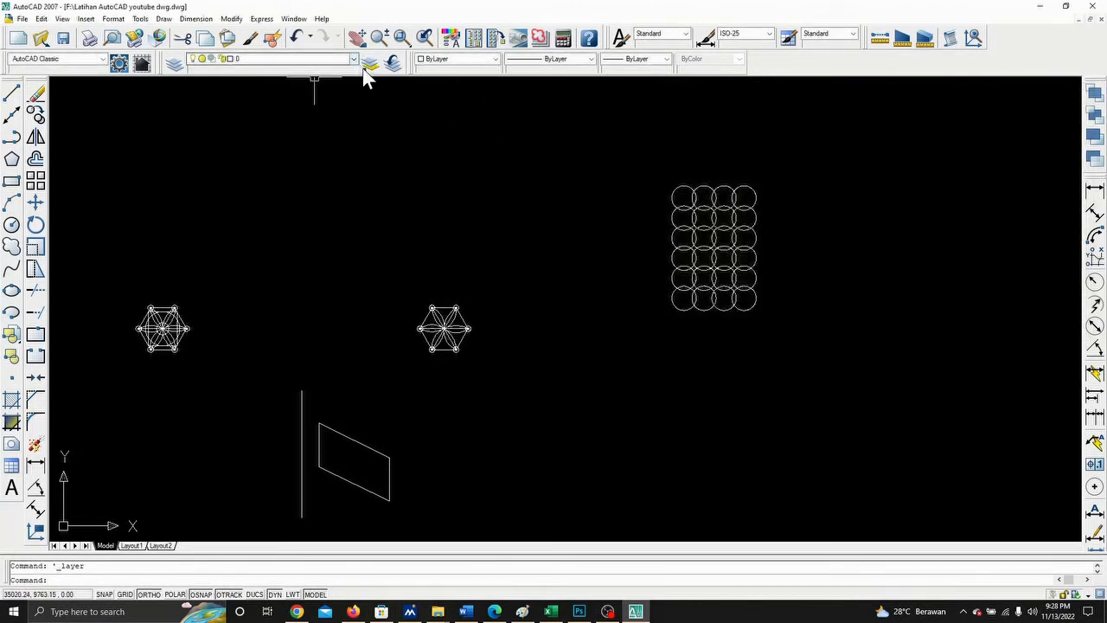
# - Make pondasi the current layer
pyautogui.click(352, 59)
pyautogui.click(258, 88)
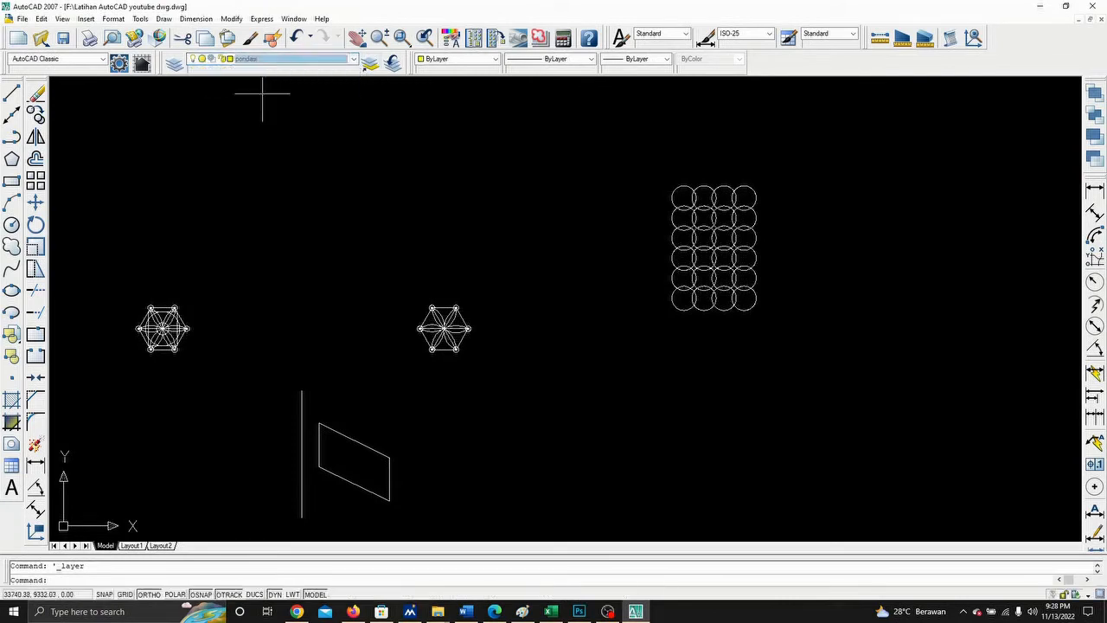
pyautogui.click(12, 94)
pyautogui.click(320, 160)
pyautogui.press('Escape')
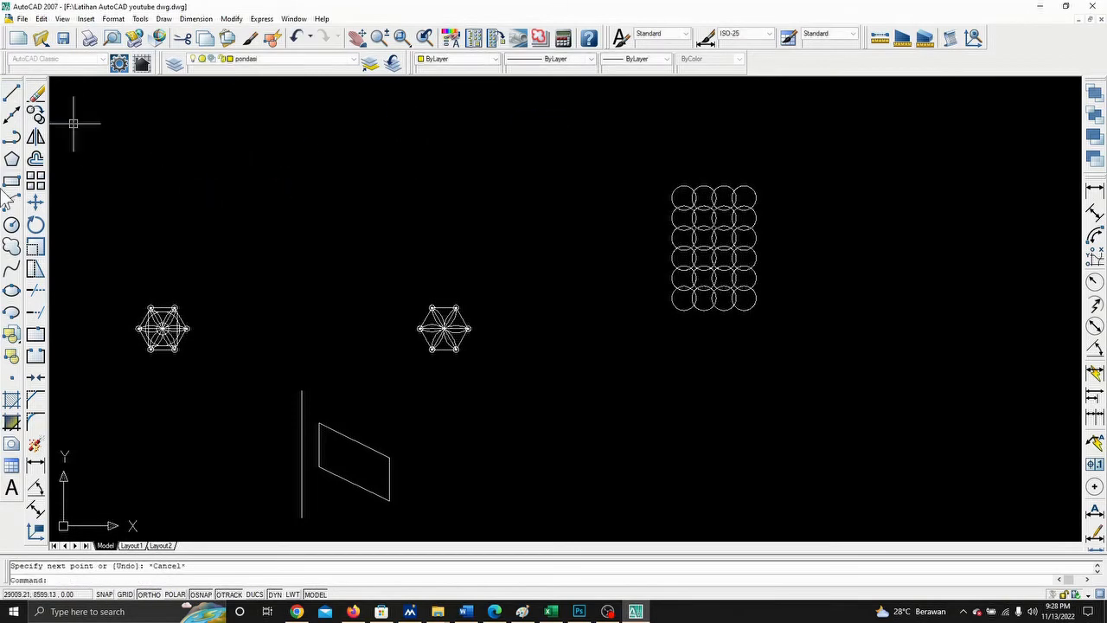
# - Draw an upright rectangle on the pondasi layer, in the empty area above the second hexagon flower pattern
pyautogui.click(12, 180)
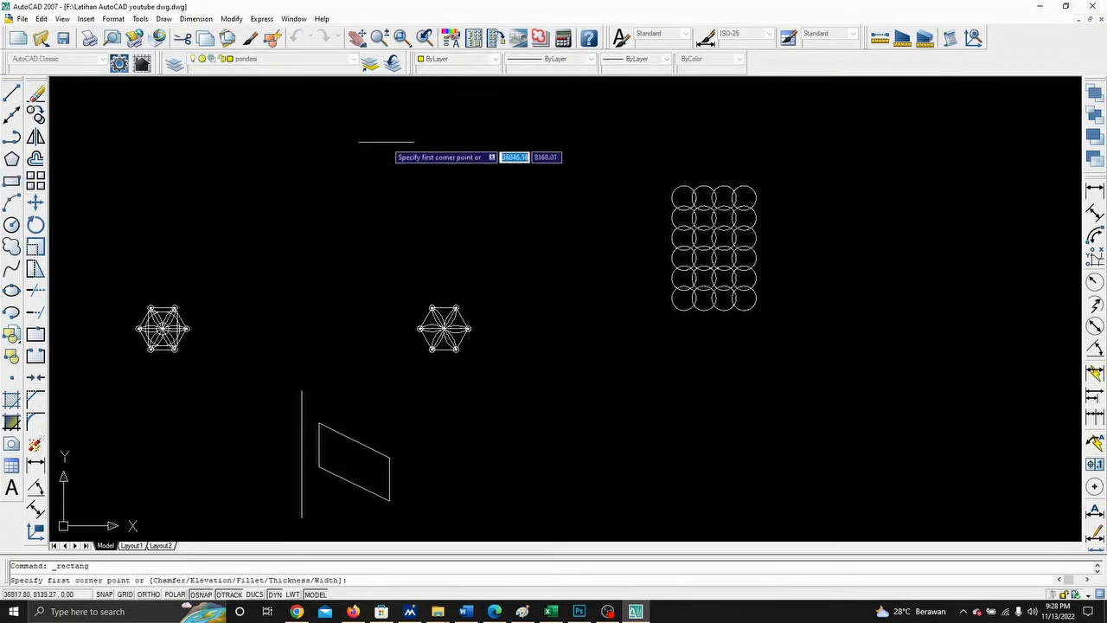
pyautogui.click(385, 141)
pyautogui.click(447, 213)
pyautogui.scroll(2, 408, 148)
pyautogui.scroll(2, 409, 149)
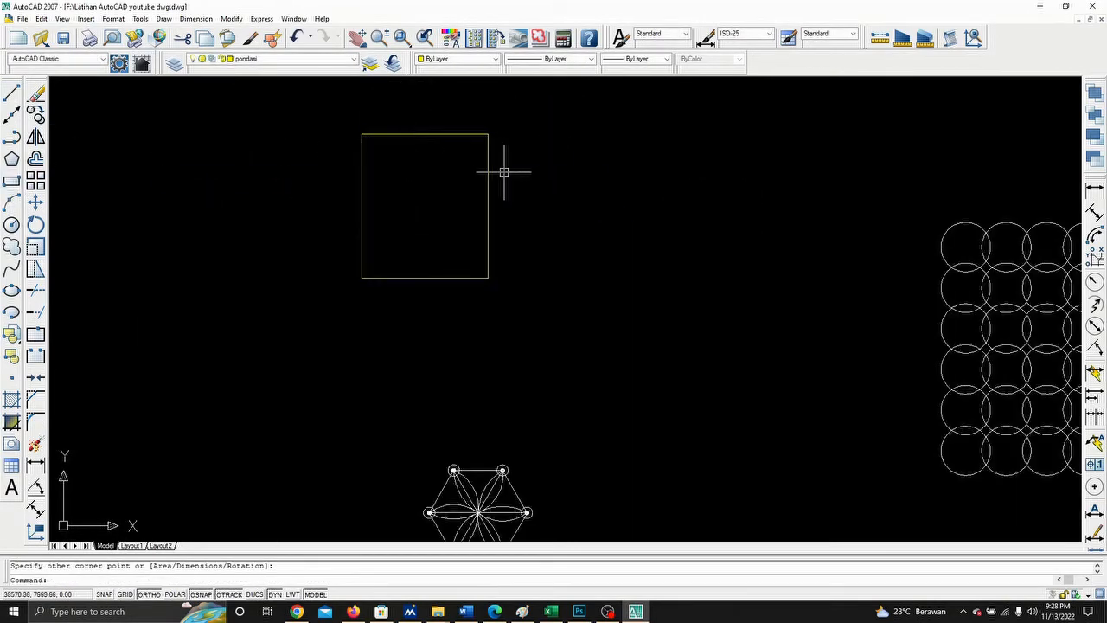
pyautogui.scroll(-2, 504, 168)
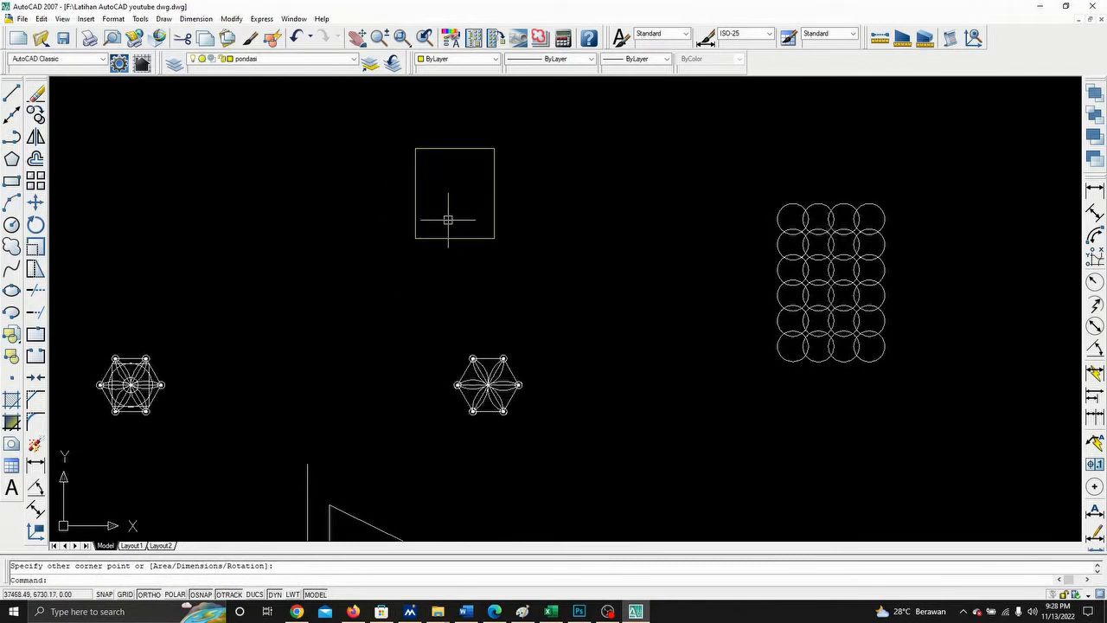
# - Turn off the current pondasi layer to hide the rectangle drawn on it
pyautogui.click(355, 60)
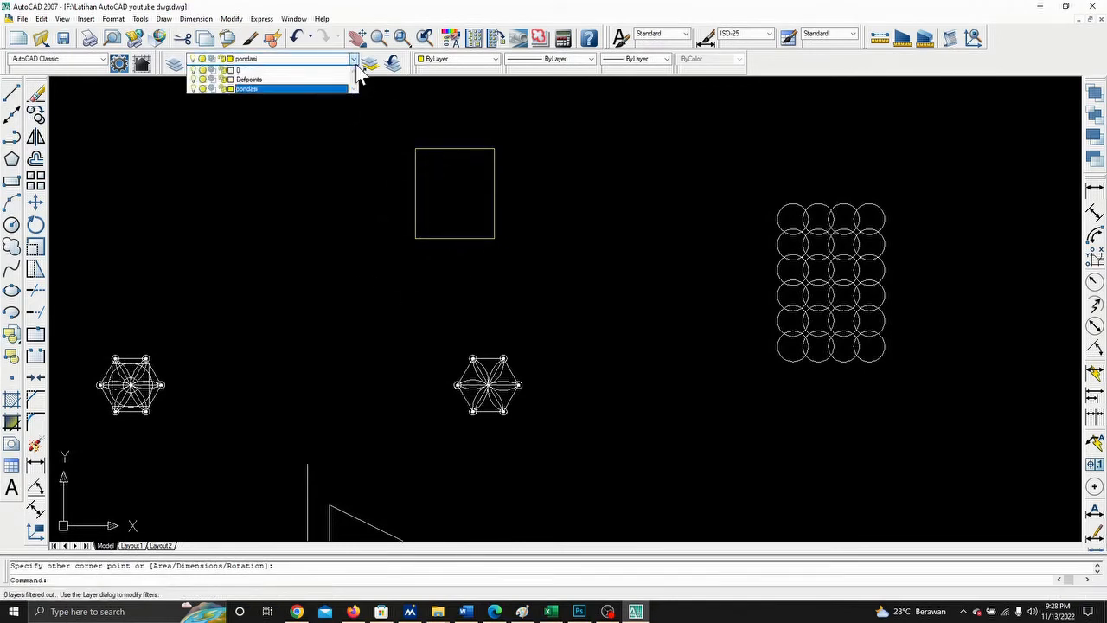
pyautogui.click(194, 89)
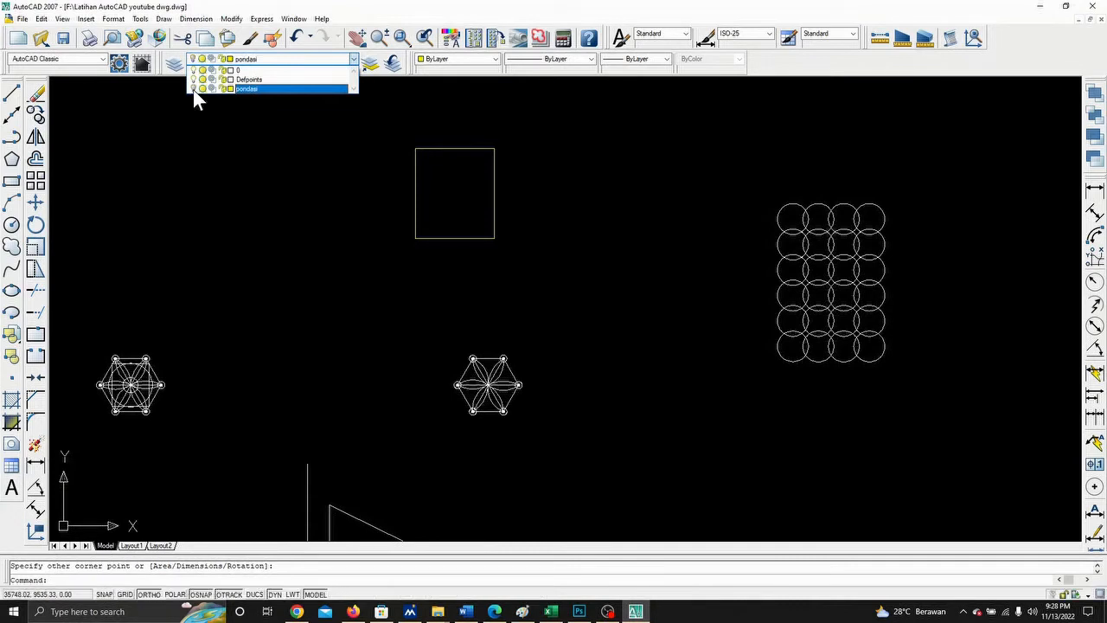
pyautogui.click(231, 159)
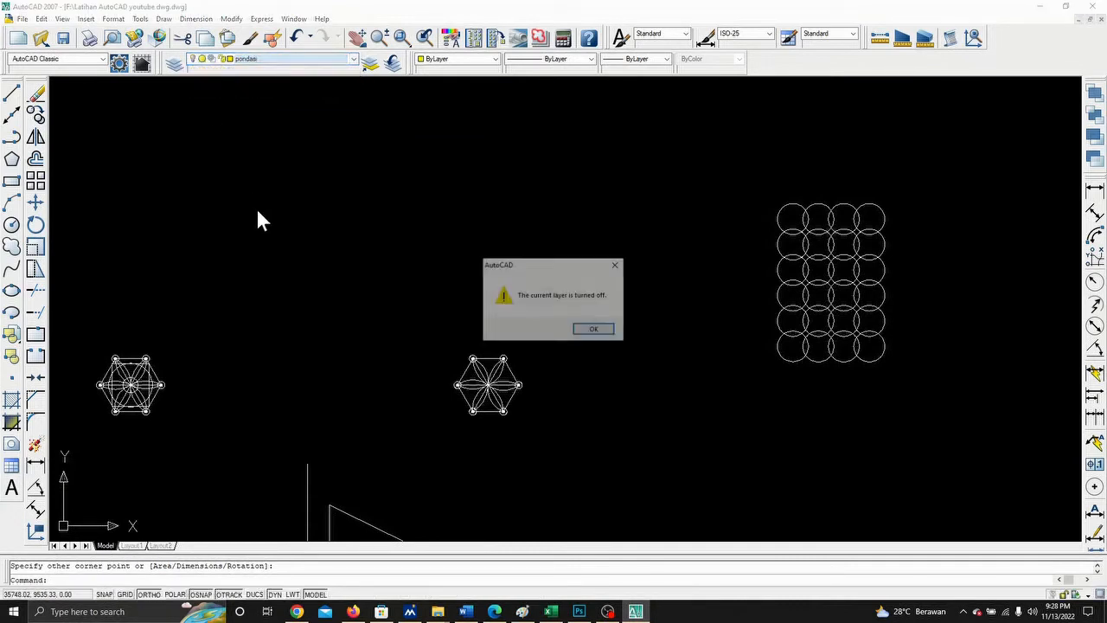
pyautogui.click(596, 330)
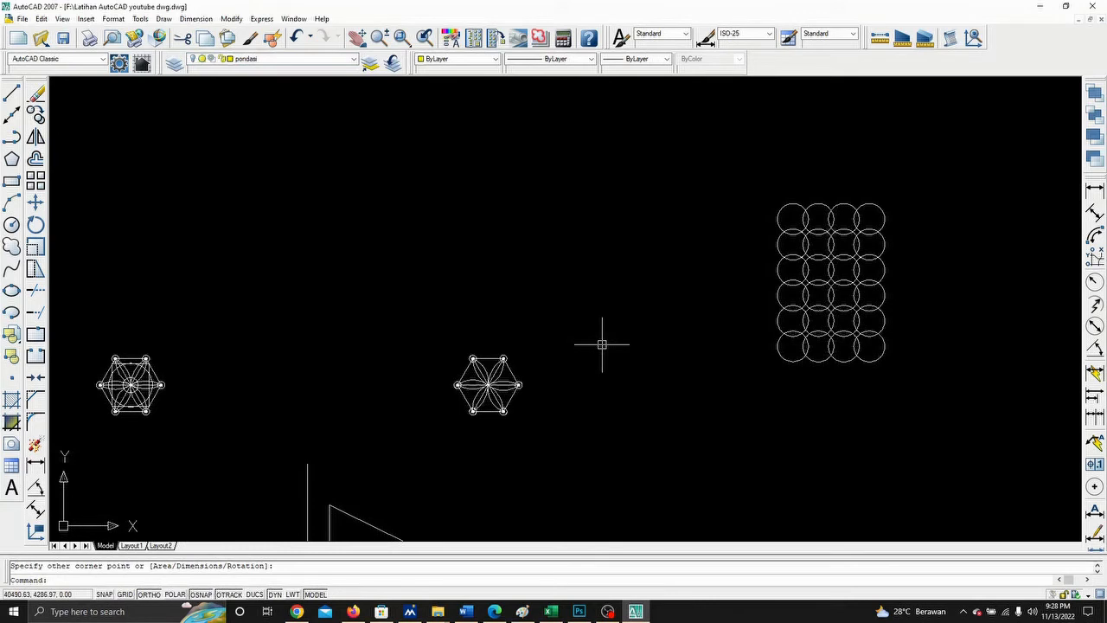
# - Turn the pondasi layer back on to show its rectangle
pyautogui.click(265, 60)
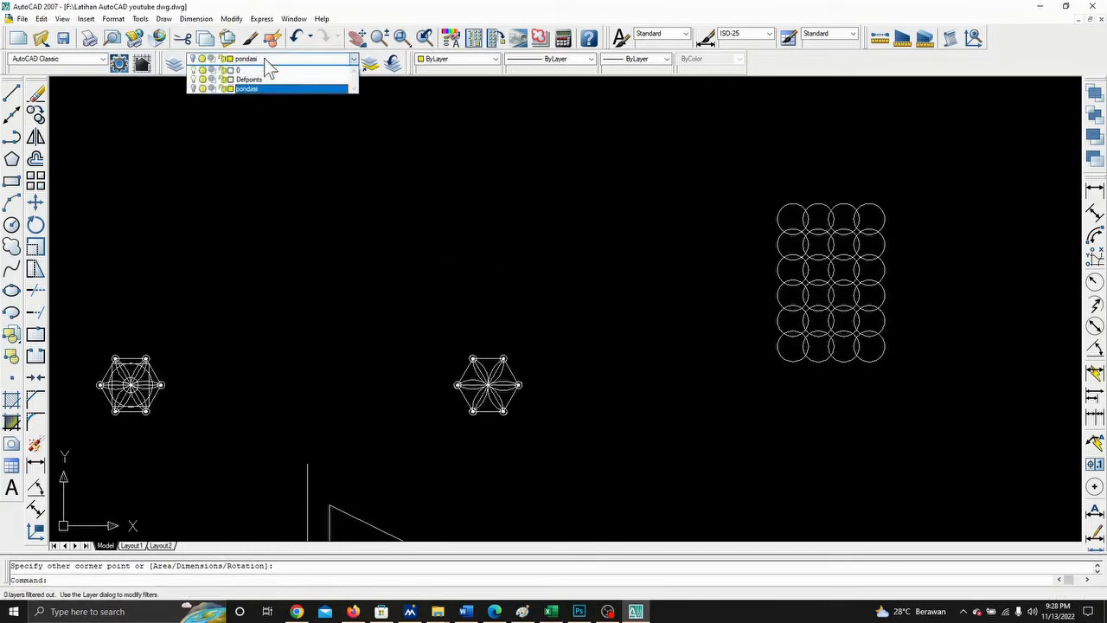
pyautogui.click(462, 311)
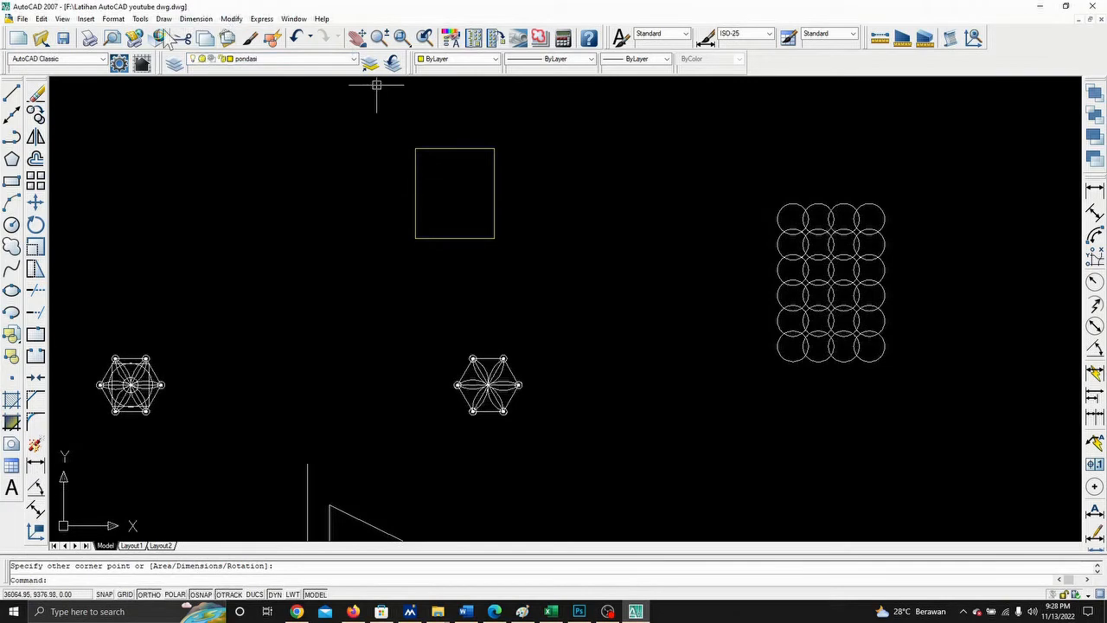
# - Switch to the open drawing BANGUNAN FASILITAS REFF 3 ppk 210319.dwg and go to its tower elevations
pyautogui.click(294, 18)
pyautogui.click(332, 152)
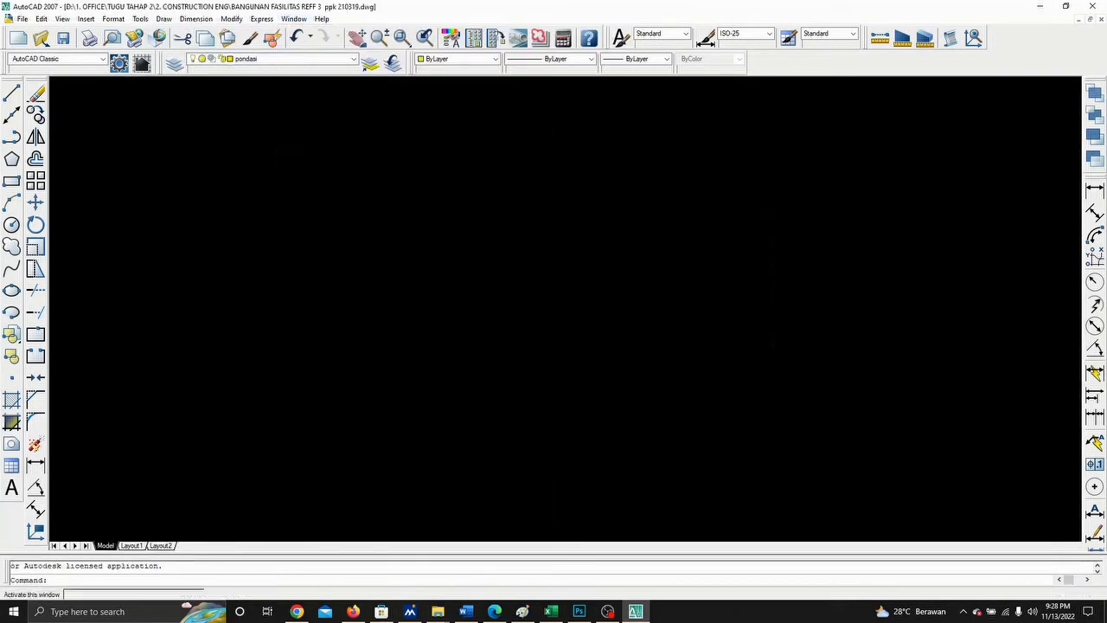
pyautogui.scroll(-6, 709, 351)
pyautogui.moveTo(709, 351)
pyautogui.mouseDown(button='middle')
pyautogui.moveTo(156, 251)
pyautogui.moveTo(47, 193)
pyautogui.mouseUp(button='middle')
pyautogui.moveTo(810, 229); pyautogui.dragTo(284, 258, button='middle')
pyautogui.scroll(-4, 582, 328)
pyautogui.scroll(3, 715, 467)
pyautogui.scroll(-4, 721, 452)
pyautogui.scroll(-2, 716, 450)
pyautogui.moveTo(872, 402)
pyautogui.mouseDown(button='middle')
pyautogui.moveTo(668, 338)
pyautogui.moveTo(356, 278)
pyautogui.mouseUp(button='middle')
pyautogui.moveTo(589, 453)
pyautogui.mouseDown(button='middle')
pyautogui.moveTo(594, 389)
pyautogui.moveTo(552, 357)
pyautogui.mouseUp(button='middle')
pyautogui.scroll(5, 679, 394)
pyautogui.scroll(2, 830, 385)
pyautogui.moveTo(429, 362)
pyautogui.mouseDown(button='middle')
pyautogui.moveTo(541, 285)
pyautogui.moveTo(615, 307)
pyautogui.mouseUp(button='middle')
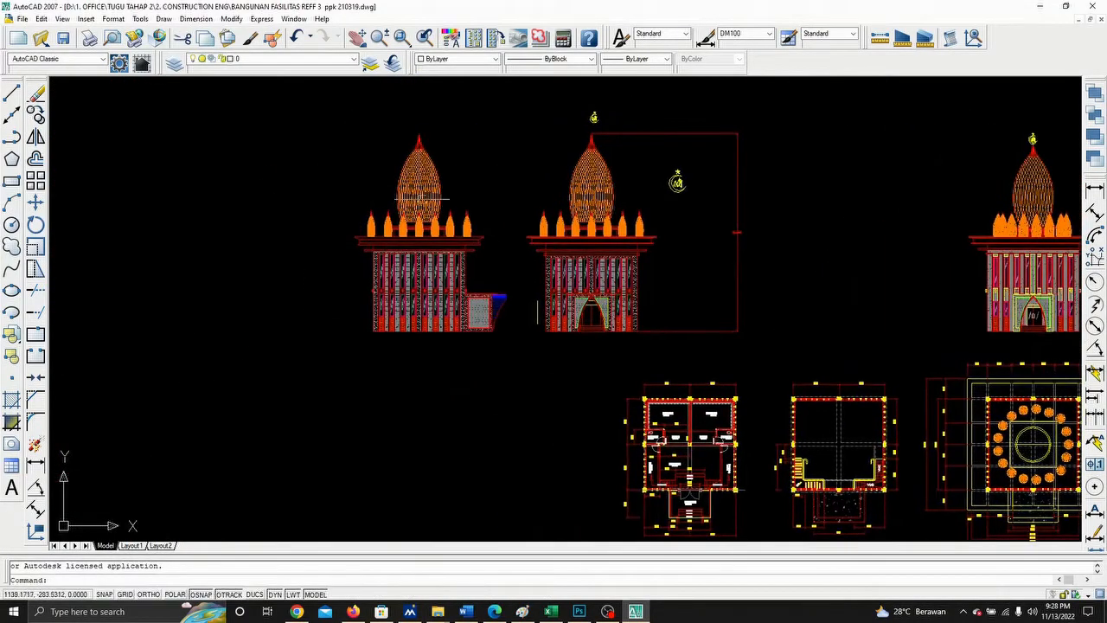
# - Check which layers the dome hatch and dome outline of the leftmost tower elevation belong to
pyautogui.scroll(5, 428, 173)
pyautogui.click(427, 173)
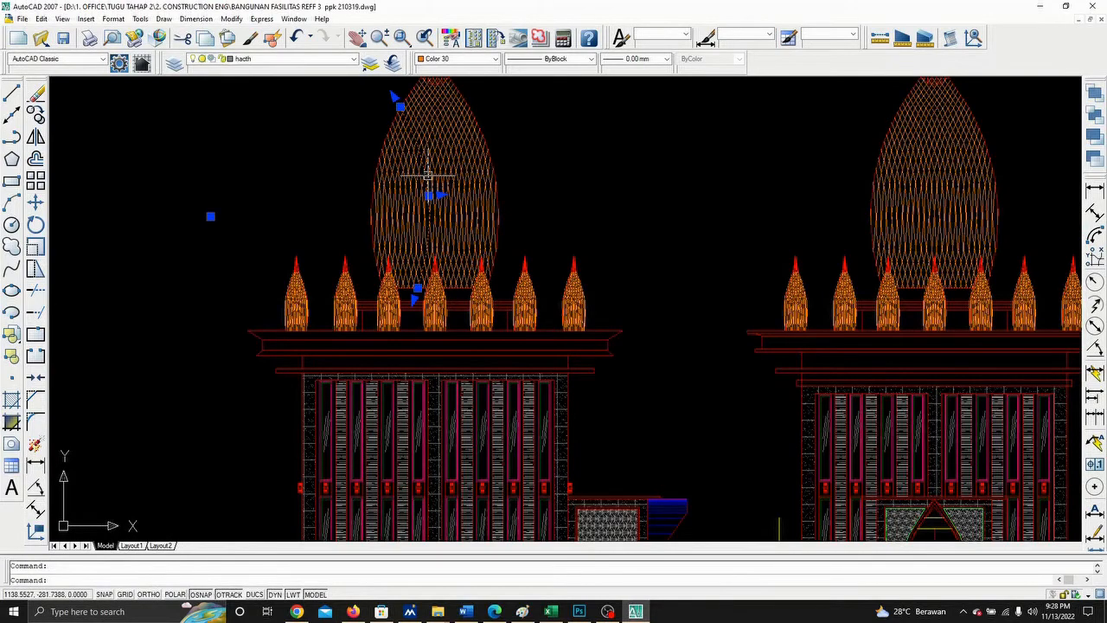
pyautogui.press('Escape')
pyautogui.scroll(3, 380, 139)
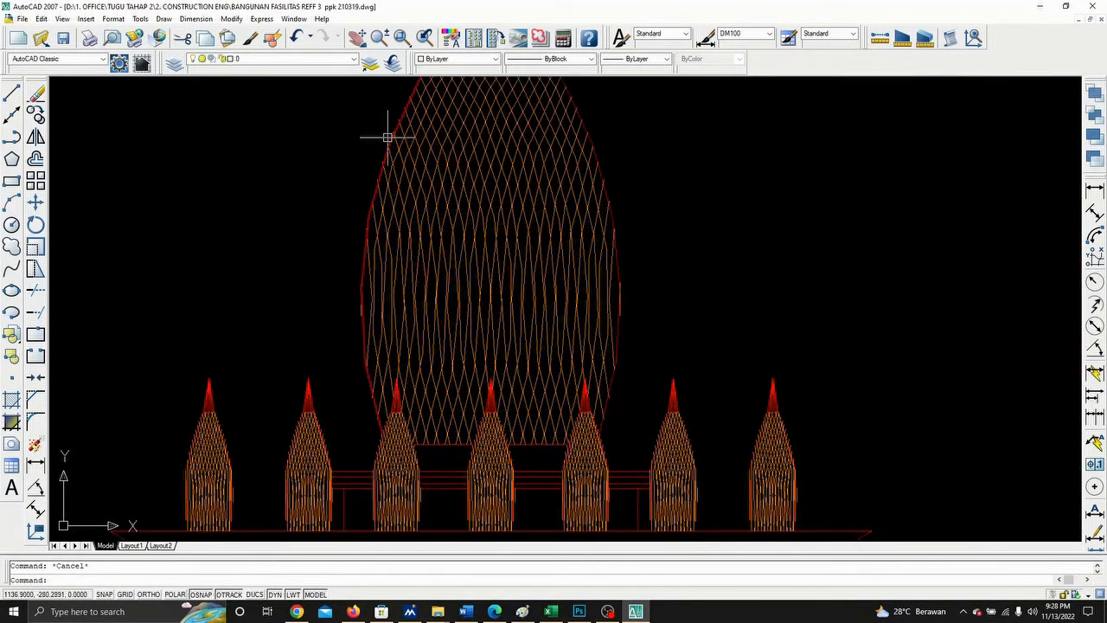
pyautogui.click(387, 136)
pyautogui.press('Escape')
# - Check the layer of the upper vertical 5.00 dimension beside the basement floor plan
pyautogui.scroll(-8, 398, 138)
pyautogui.moveTo(527, 243); pyautogui.dragTo(432, 210, button='middle')
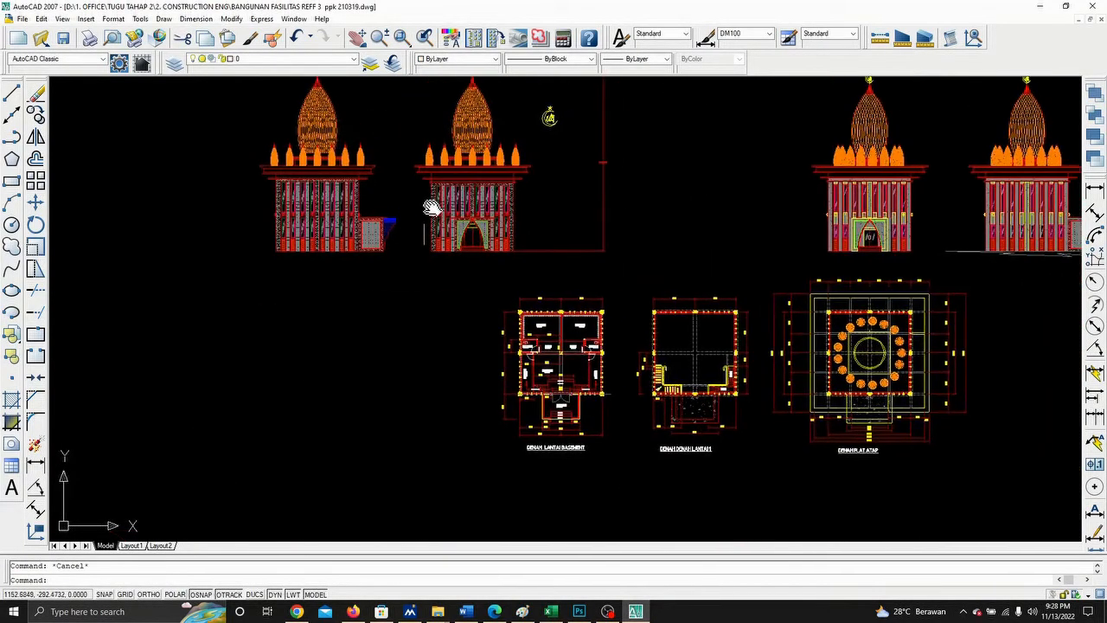
pyautogui.moveTo(655, 246); pyautogui.dragTo(481, 245, button='middle')
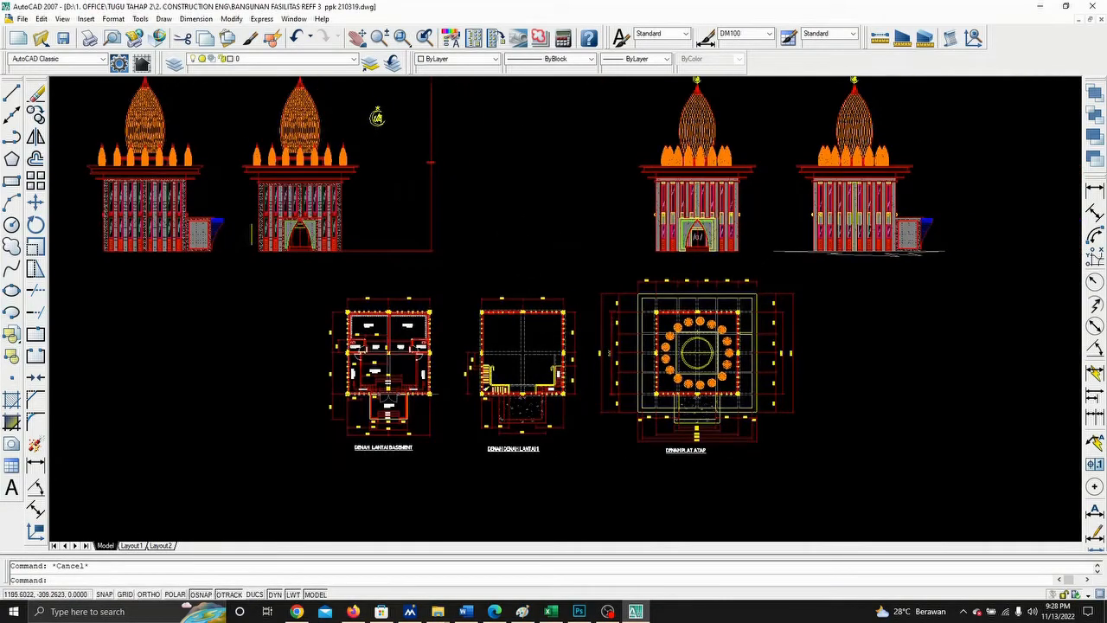
pyautogui.scroll(3, 620, 351)
pyautogui.moveTo(589, 381); pyautogui.dragTo(840, 261, button='middle')
pyautogui.scroll(3, 259, 227)
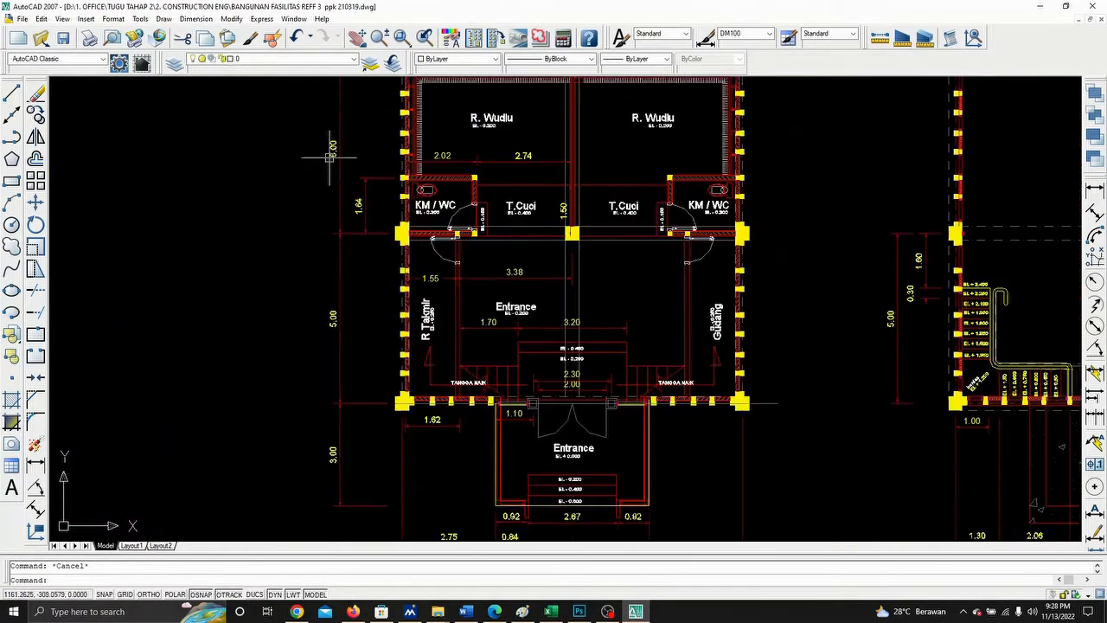
pyautogui.click(336, 147)
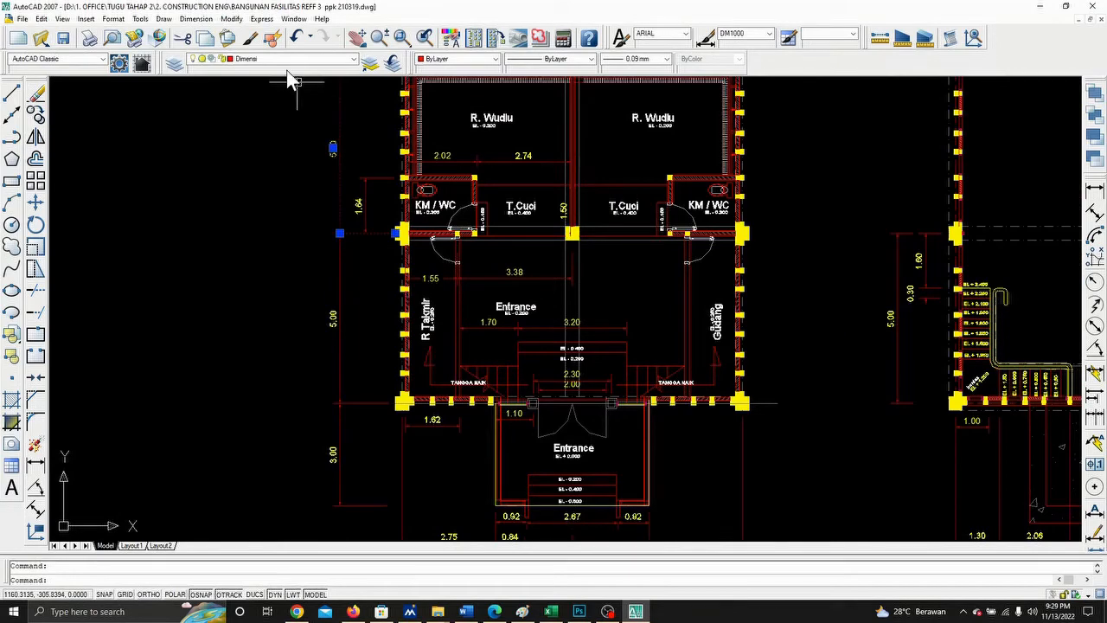
pyautogui.press('Escape')
# - Check the layers of the left R. Wudlu room label and a small yellow column in the wall above it
pyautogui.scroll(2, 497, 184)
pyautogui.moveTo(410, 112); pyautogui.dragTo(404, 222, button='middle')
pyautogui.scroll(2, 514, 168)
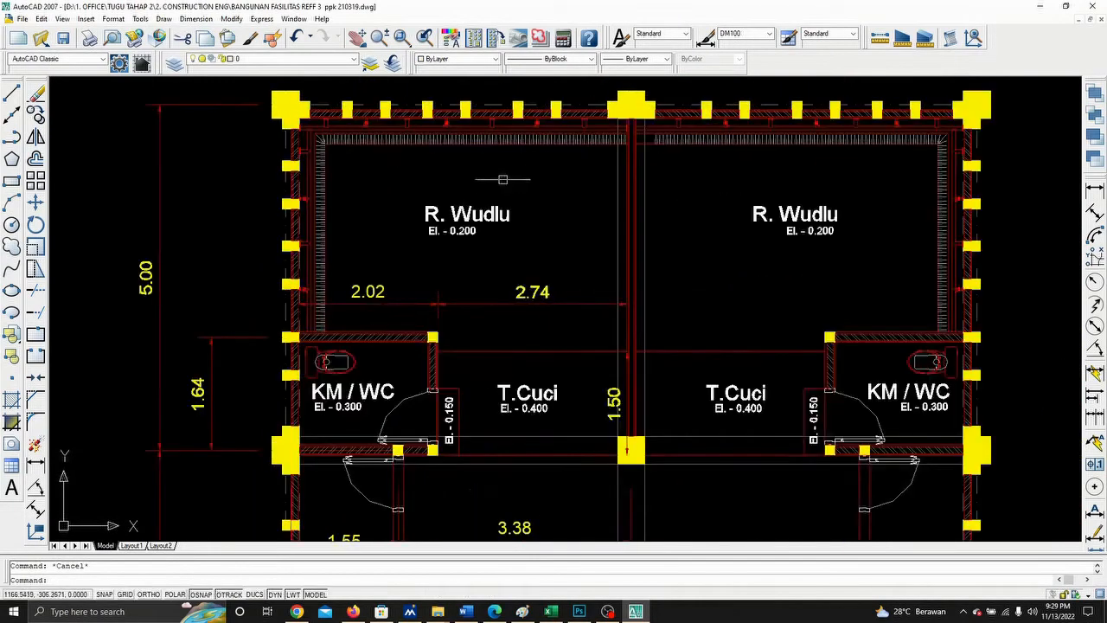
pyautogui.click(465, 227)
pyautogui.press('Escape')
pyautogui.scroll(2, 357, 91)
pyautogui.click(358, 101)
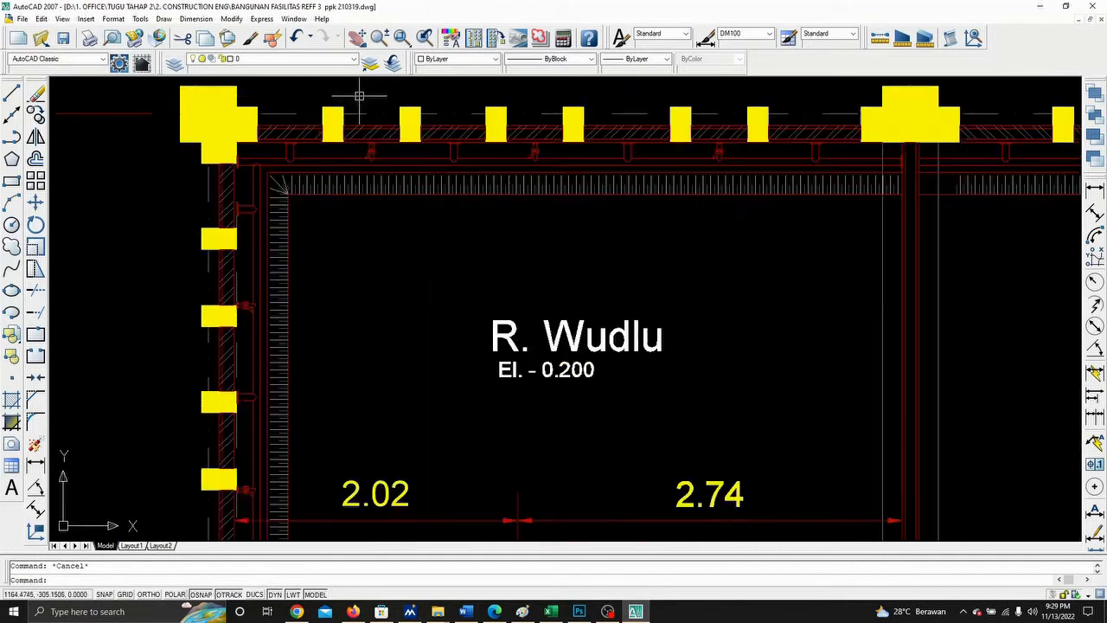
pyautogui.click(307, 113)
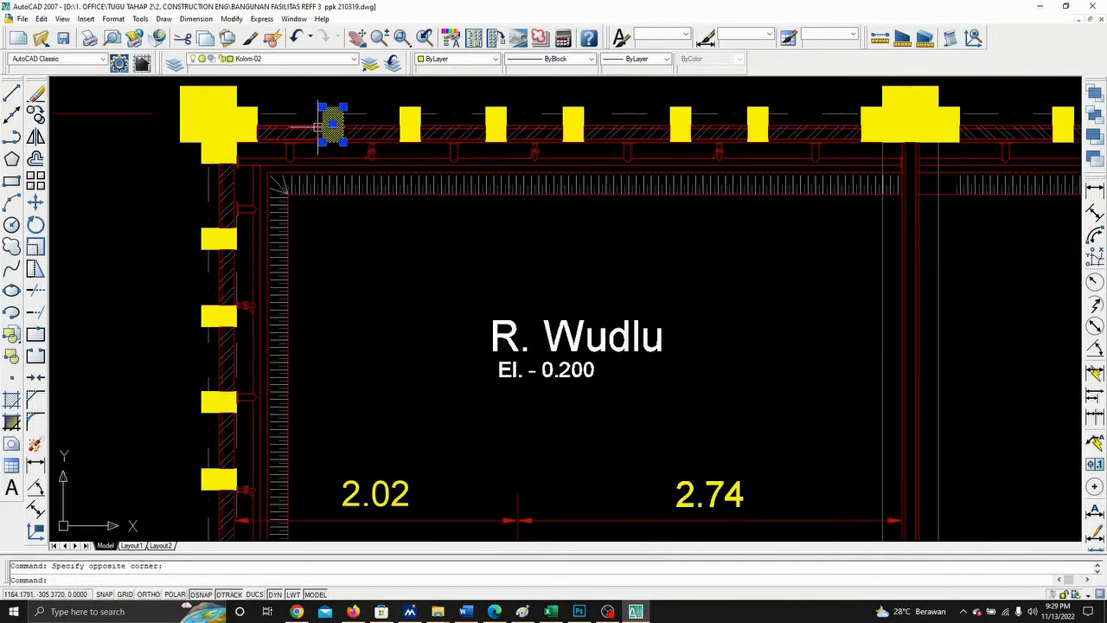
pyautogui.press('Escape')
# - Turn off the Dimensi layer, identified by the vertical 5.00 dimension beside the basement plan's left R. Wudlu room
pyautogui.scroll(-5, 536, 173)
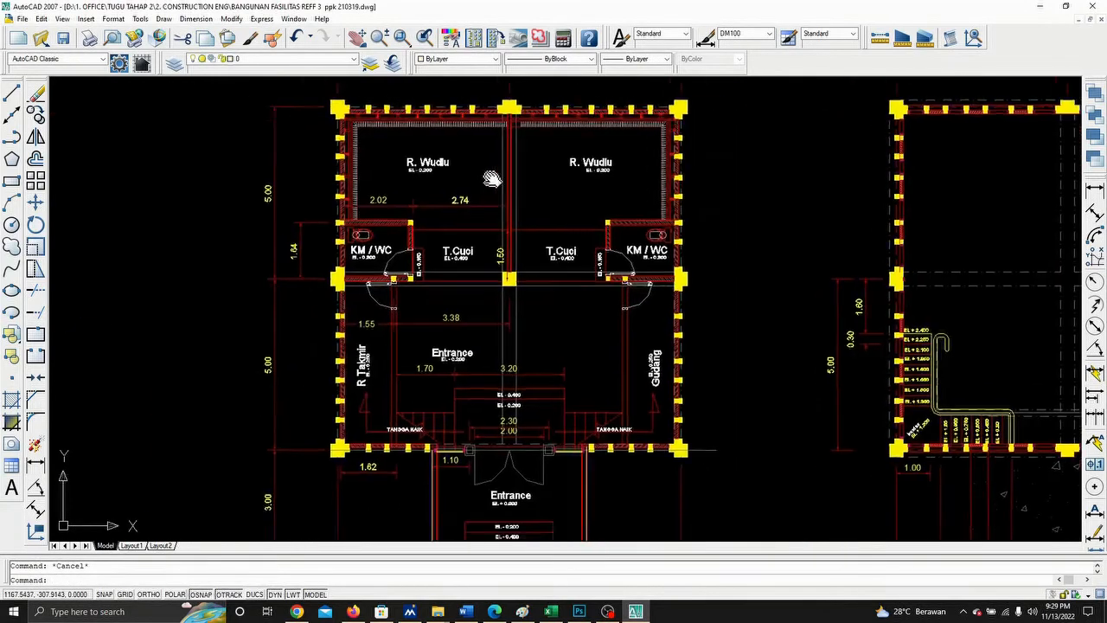
pyautogui.scroll(-4, 536, 175)
pyautogui.moveTo(642, 188); pyautogui.dragTo(468, 213, button='middle')
pyautogui.moveTo(620, 207); pyautogui.dragTo(545, 230, button='middle')
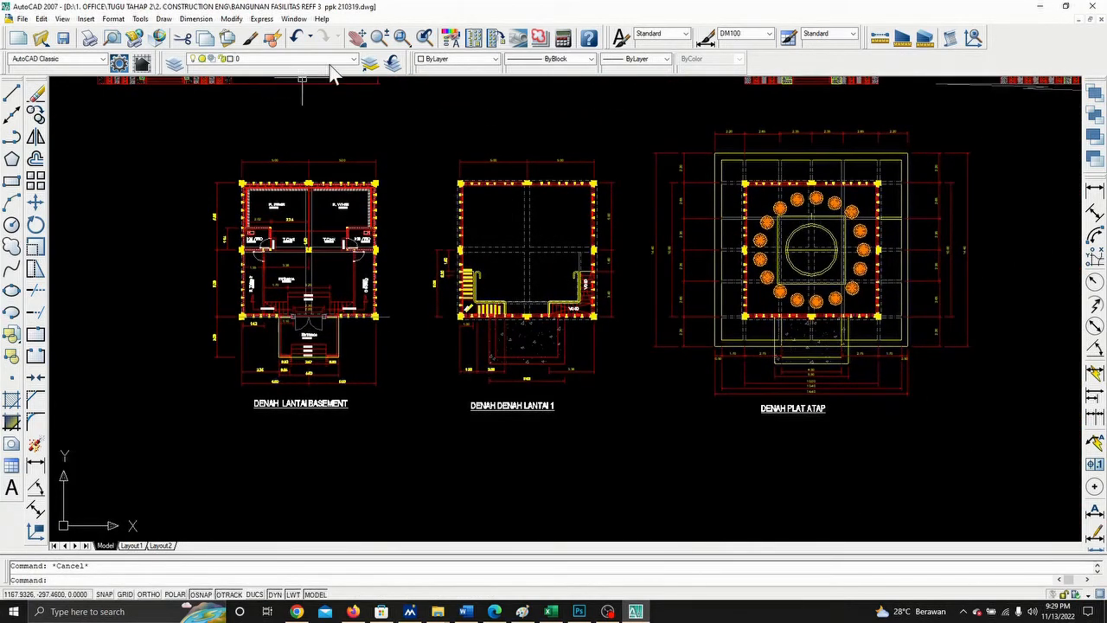
pyautogui.scroll(5, 242, 182)
pyautogui.moveTo(156, 235); pyautogui.dragTo(353, 189, button='middle')
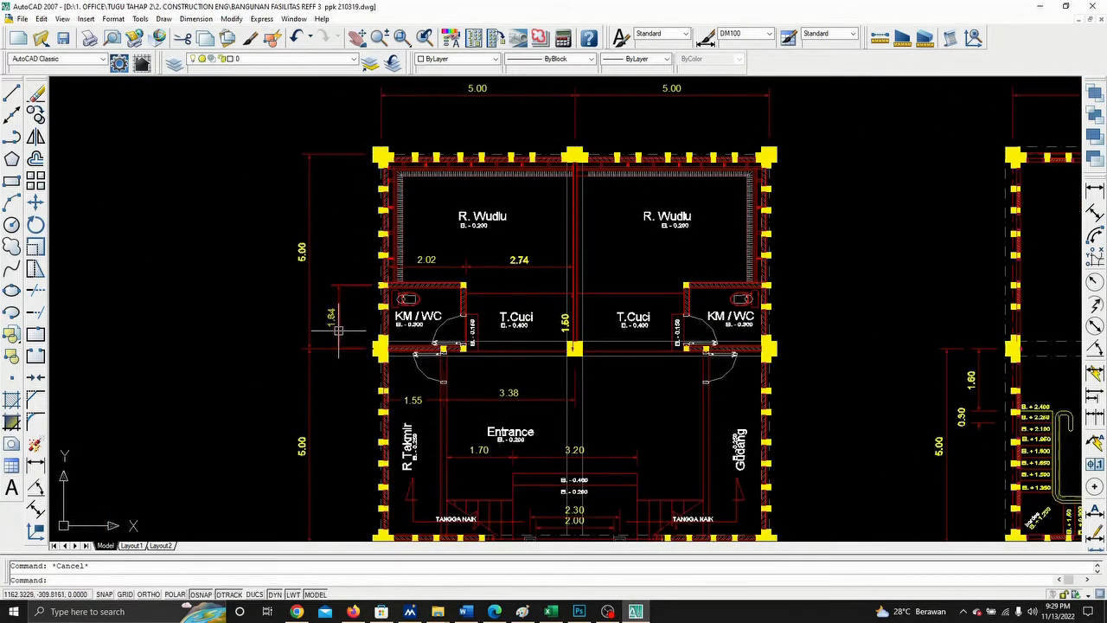
pyautogui.scroll(4, 370, 248)
pyautogui.click(270, 237)
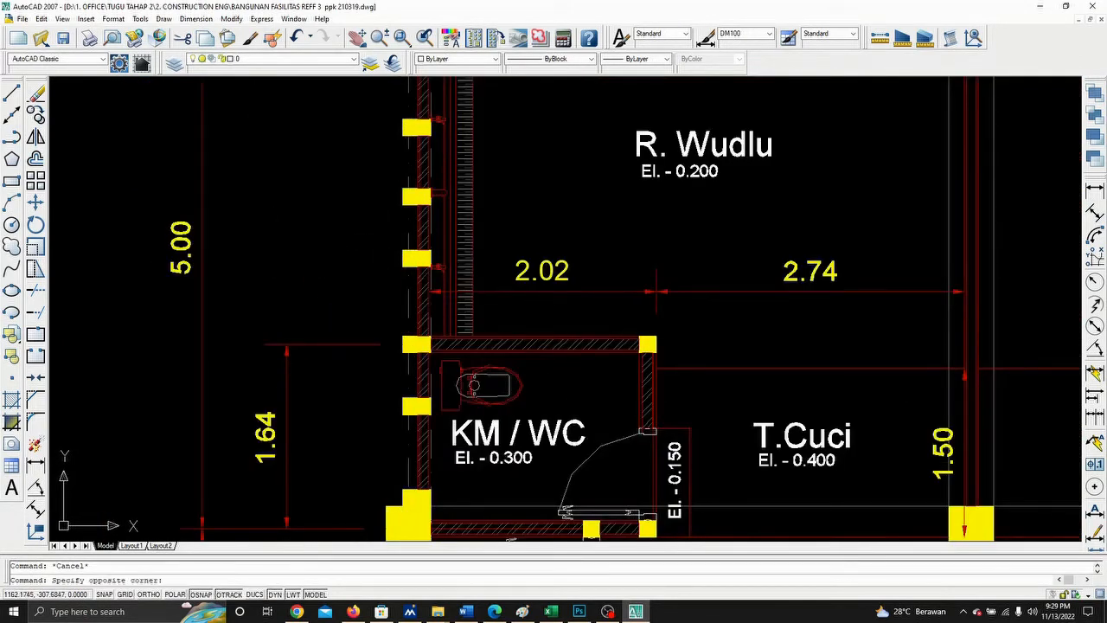
pyautogui.click(197, 254)
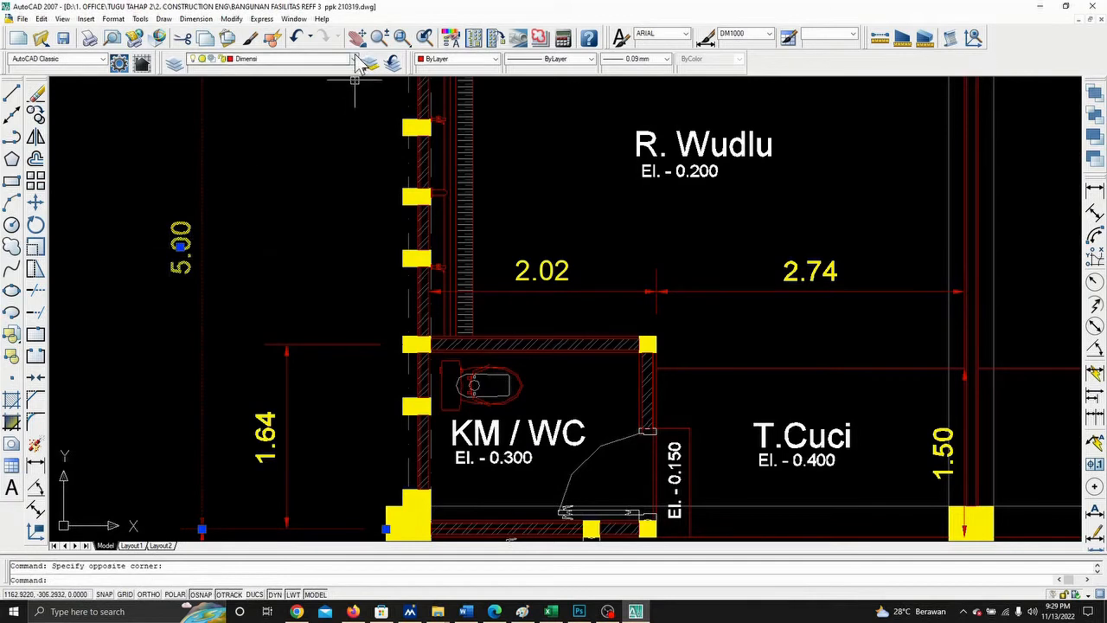
pyautogui.click(355, 60)
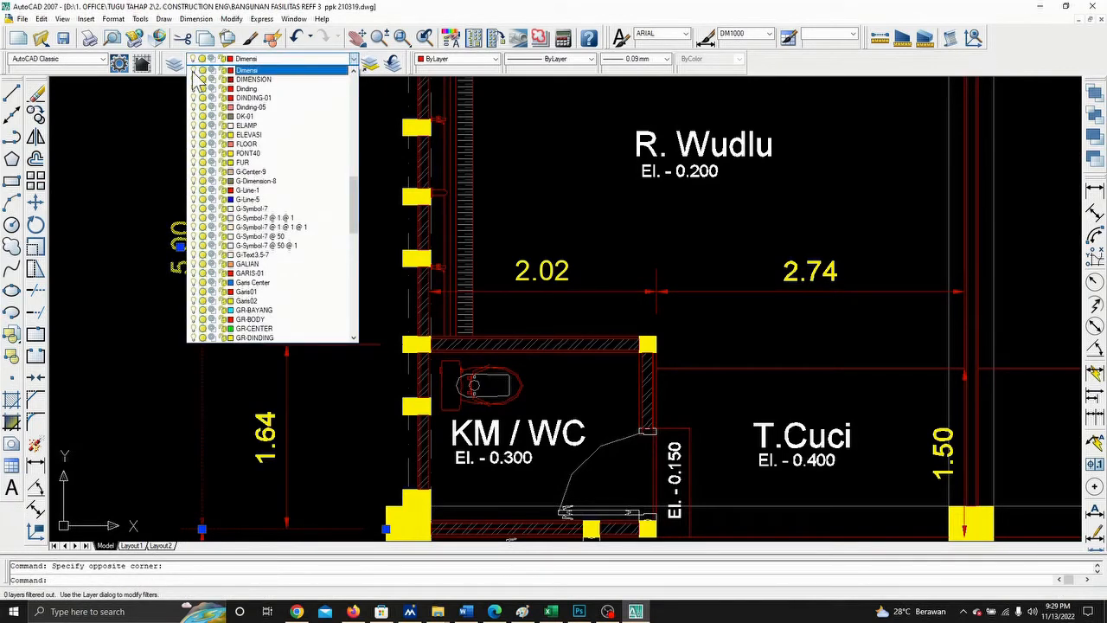
pyautogui.click(193, 70)
pyautogui.click(389, 196)
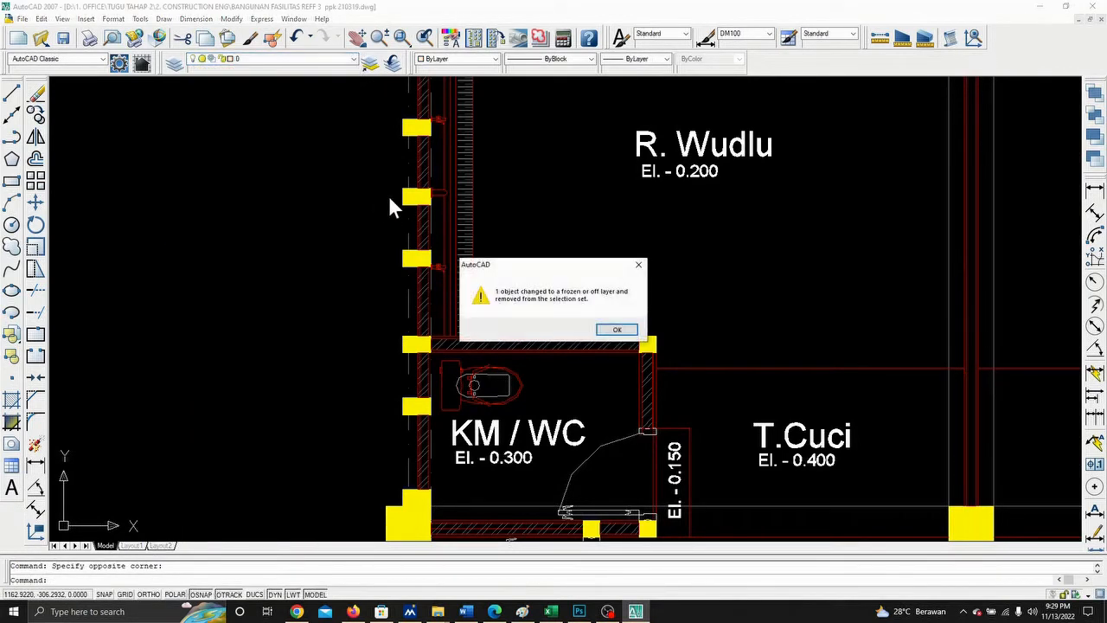
pyautogui.click(617, 330)
# - Turn off the Dinding layer, identified by a wall line near the basement plan's upper-left corner column
pyautogui.scroll(-5, 614, 333)
pyautogui.moveTo(616, 337); pyautogui.dragTo(325, 272, button='middle')
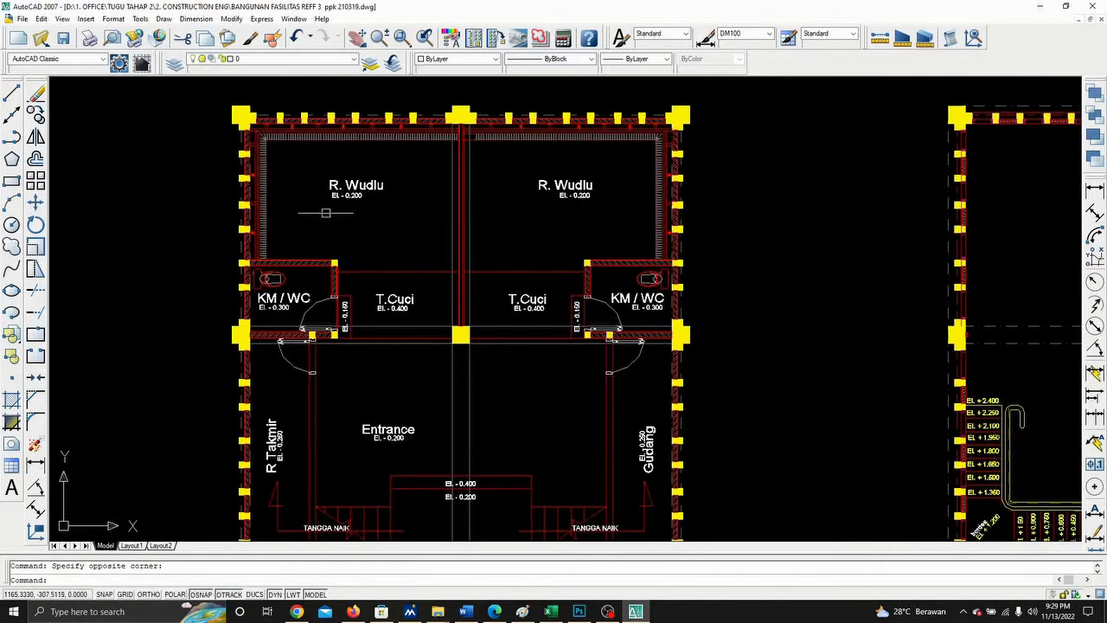
pyautogui.scroll(5, 298, 173)
pyautogui.moveTo(298, 169); pyautogui.dragTo(478, 308, button='middle')
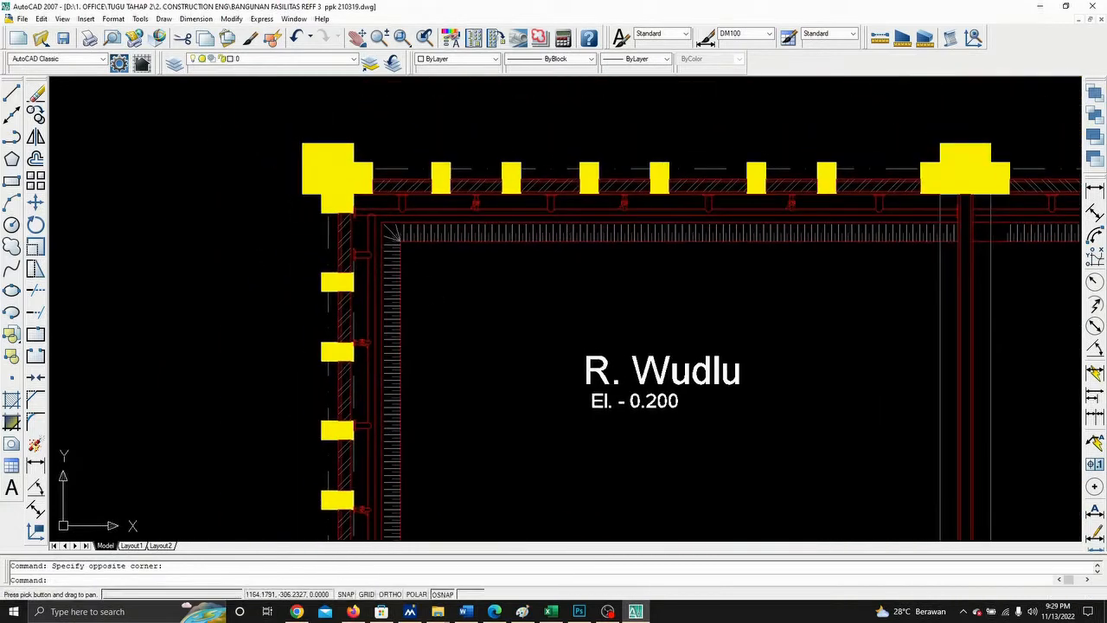
pyautogui.scroll(3, 341, 222)
pyautogui.click(320, 218)
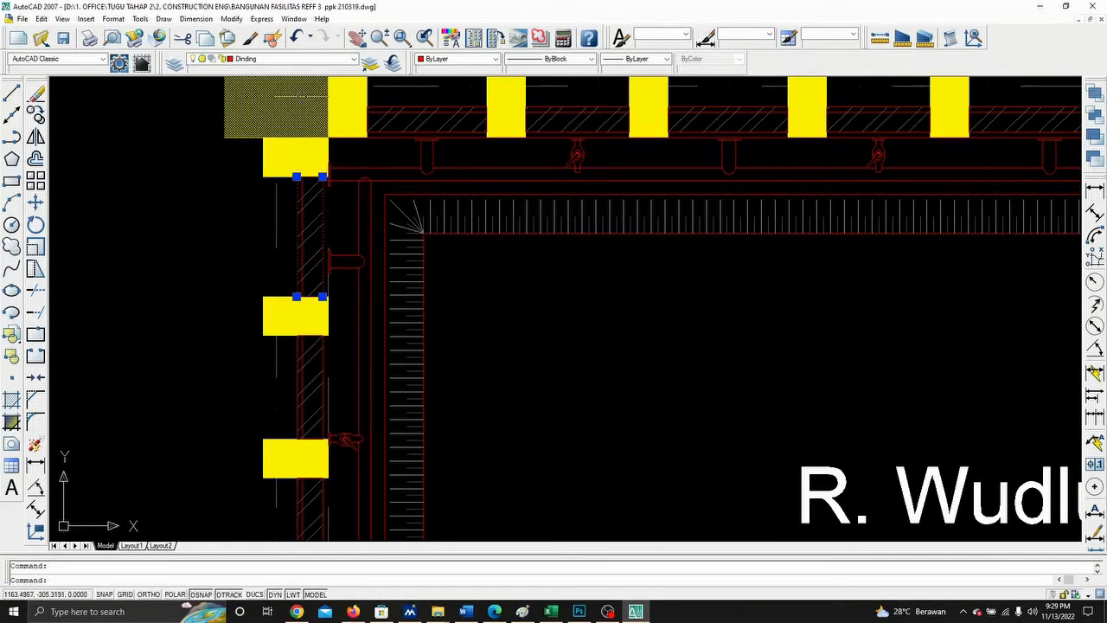
pyautogui.click(272, 61)
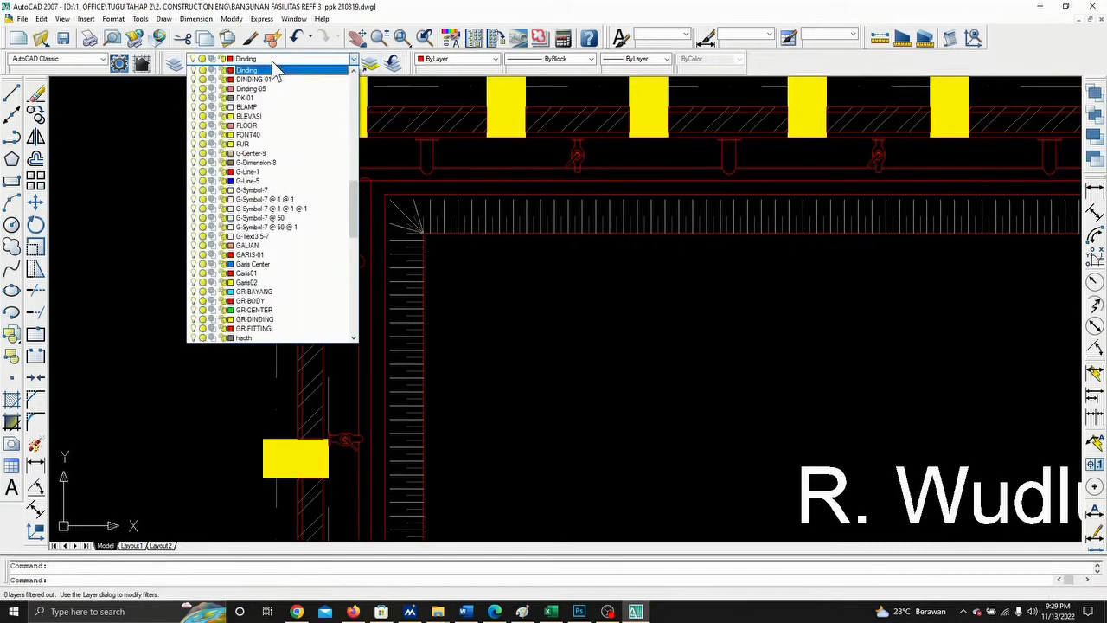
pyautogui.click(194, 71)
pyautogui.click(513, 283)
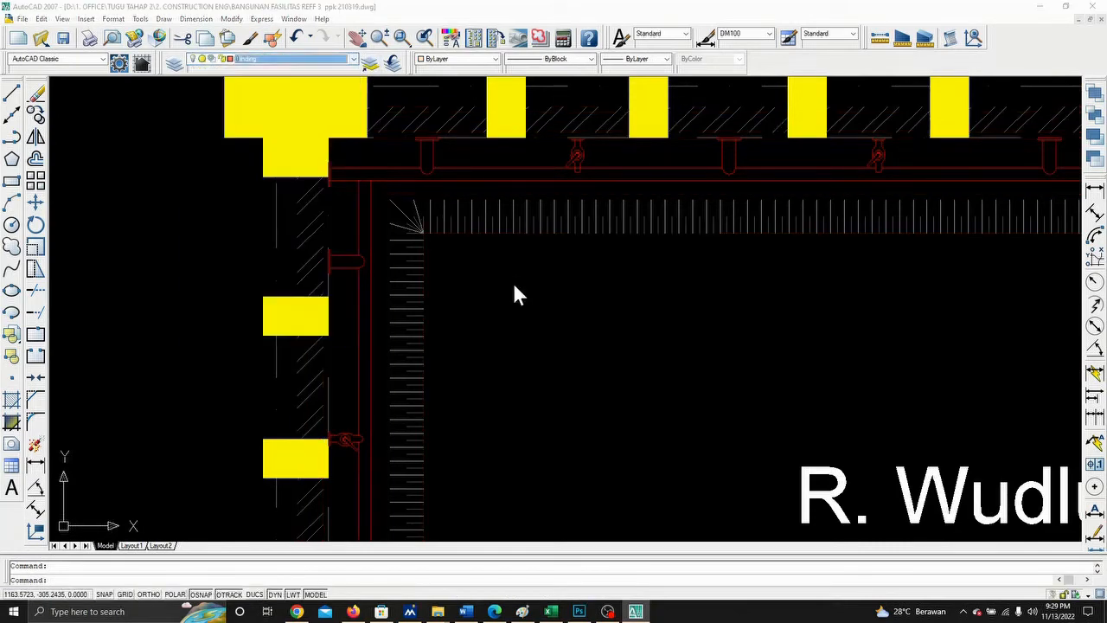
pyautogui.click(616, 327)
# - Turn the Dinding layer back on to show the wall lines of the basement plan
pyautogui.scroll(-5, 614, 318)
pyautogui.scroll(4, 562, 173)
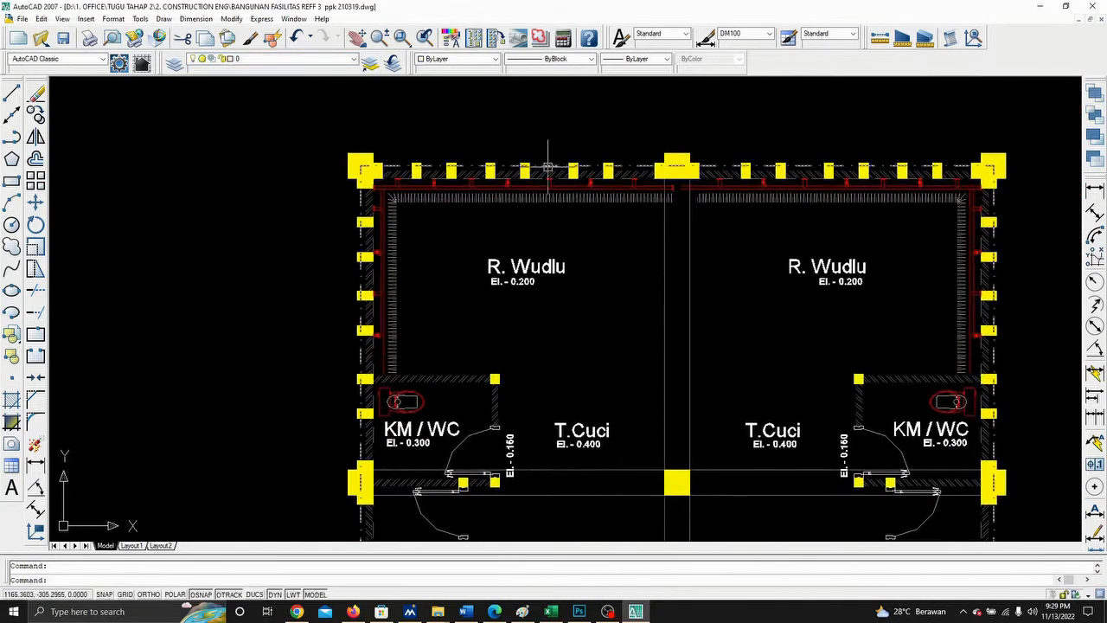
pyautogui.click(291, 61)
pyautogui.scroll(-5, 307, 147)
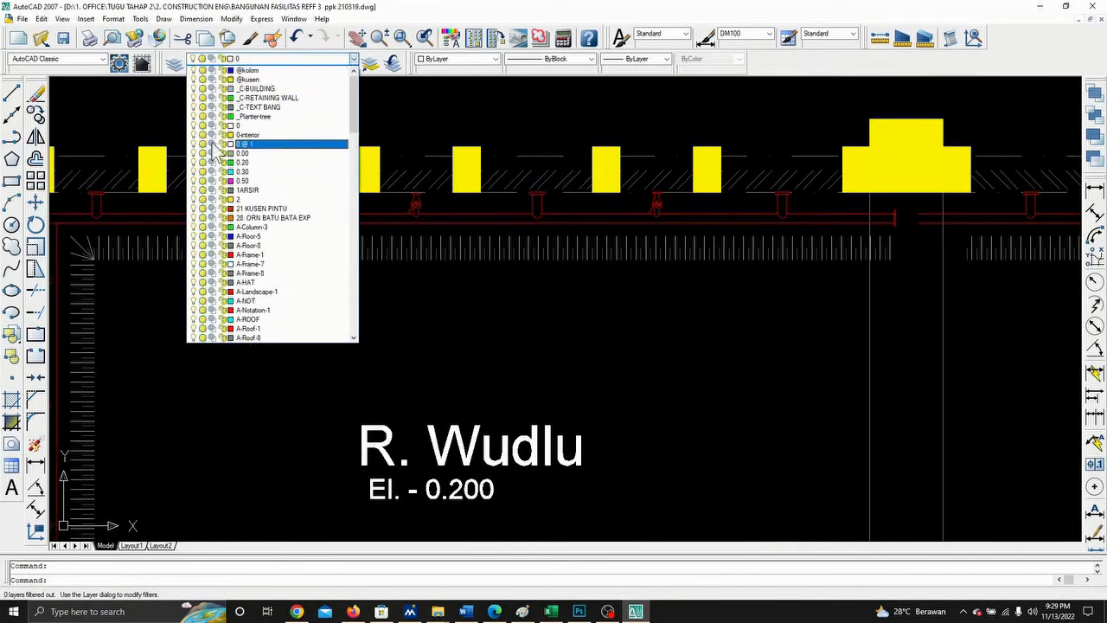
pyautogui.scroll(-8, 302, 146)
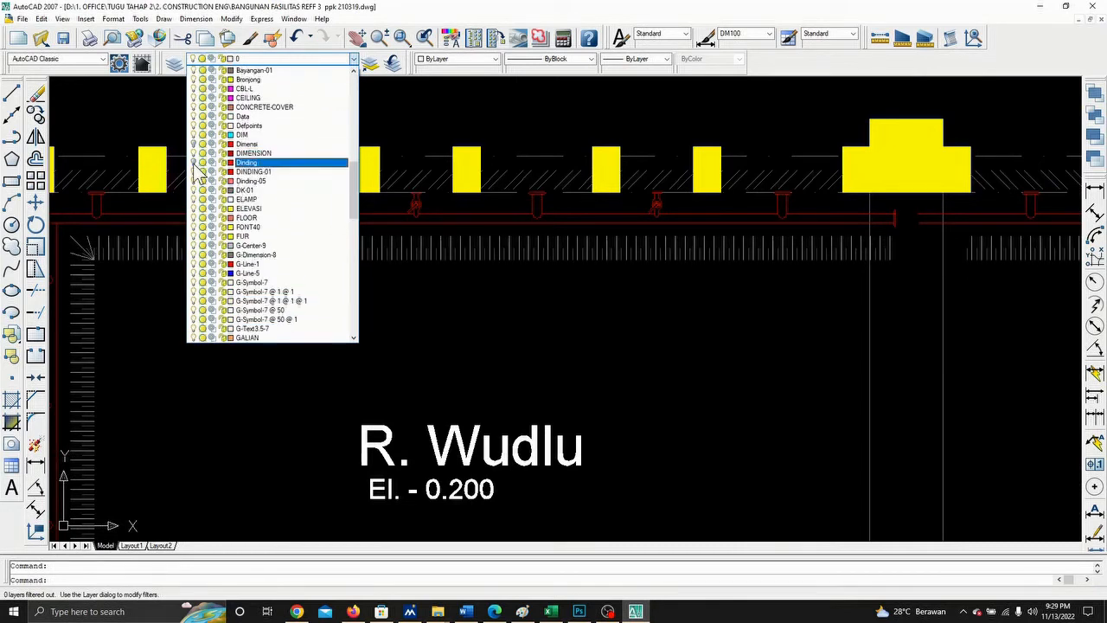
pyautogui.click(194, 162)
pyautogui.click(516, 296)
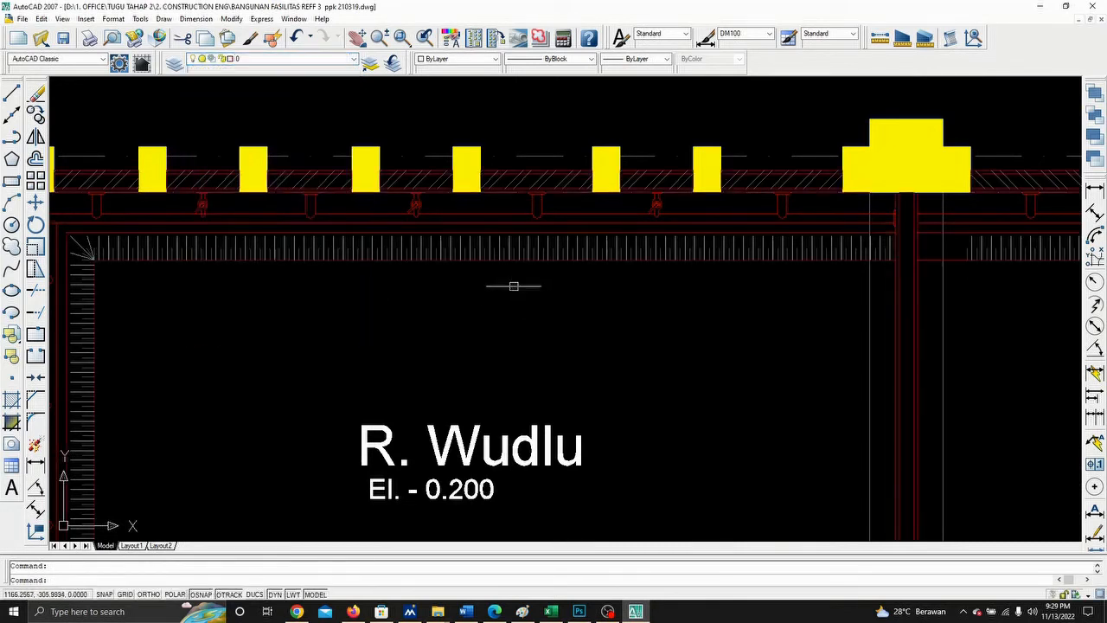
# - Turn off the hacth layer, identified by the wall hatching above the left R. Wudlu room
pyautogui.click(516, 179)
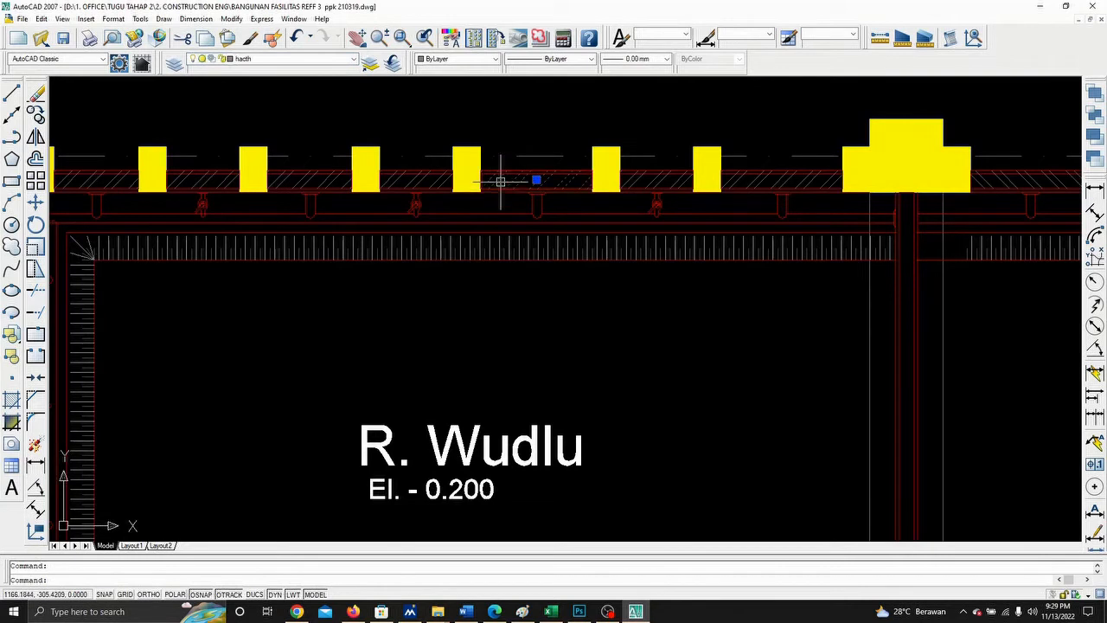
pyautogui.click(295, 60)
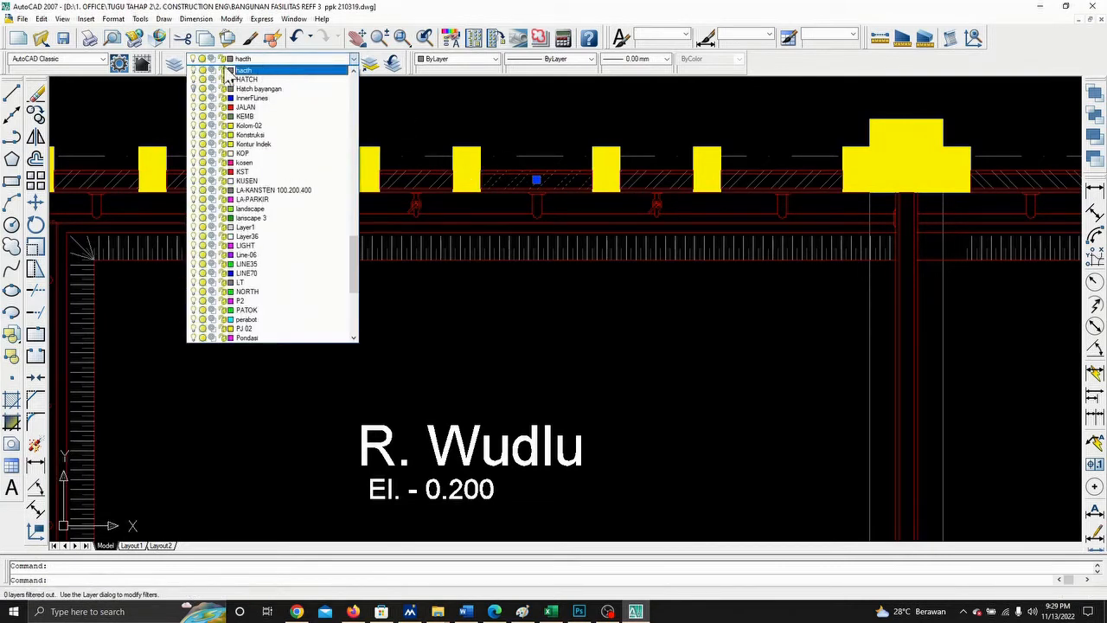
pyautogui.click(194, 71)
pyautogui.click(647, 347)
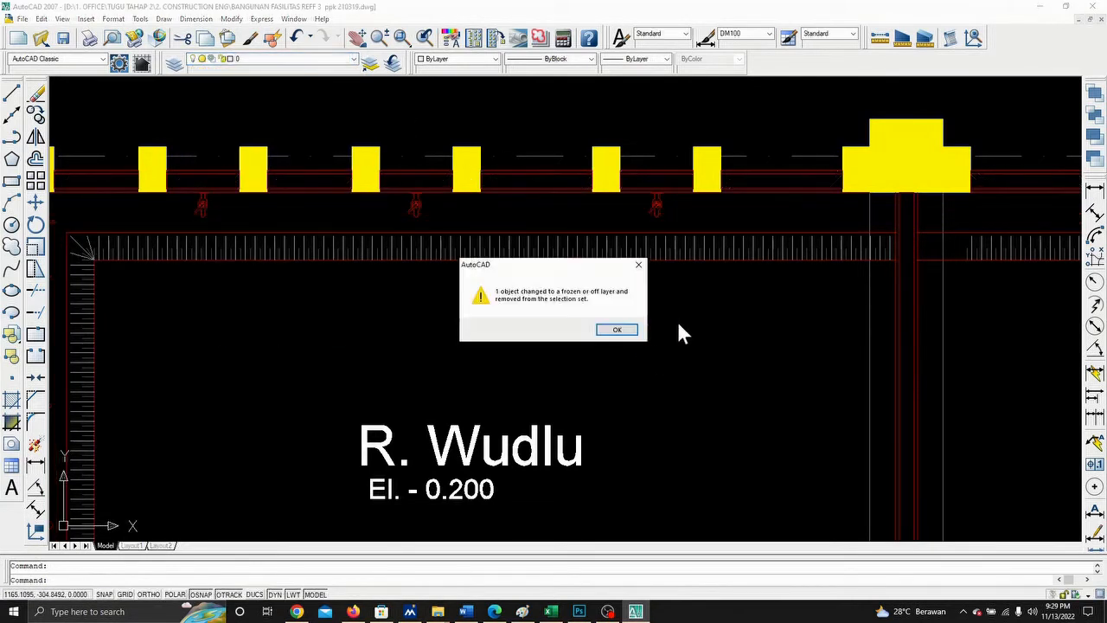
pyautogui.click(633, 331)
# - Examine the domes and pinnacles of the left building elevations and the floor plans below them
pyautogui.scroll(-2, 780, 289)
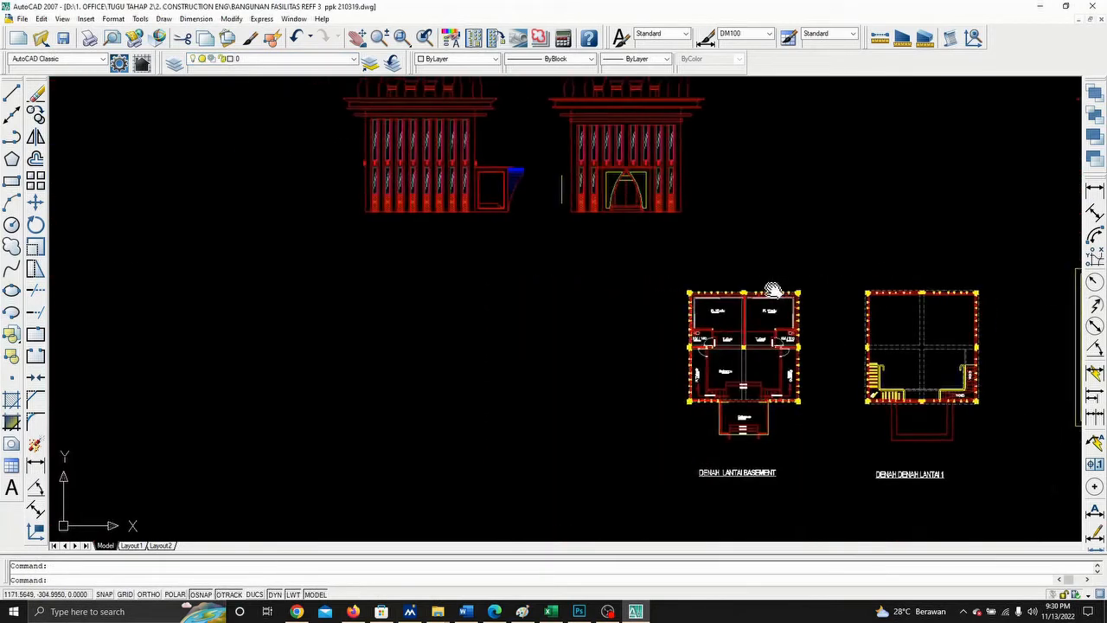
pyautogui.moveTo(771, 289)
pyautogui.mouseDown(button='middle')
pyautogui.moveTo(672, 383)
pyautogui.moveTo(828, 526)
pyautogui.mouseUp(button='middle')
pyautogui.scroll(3, 489, 277)
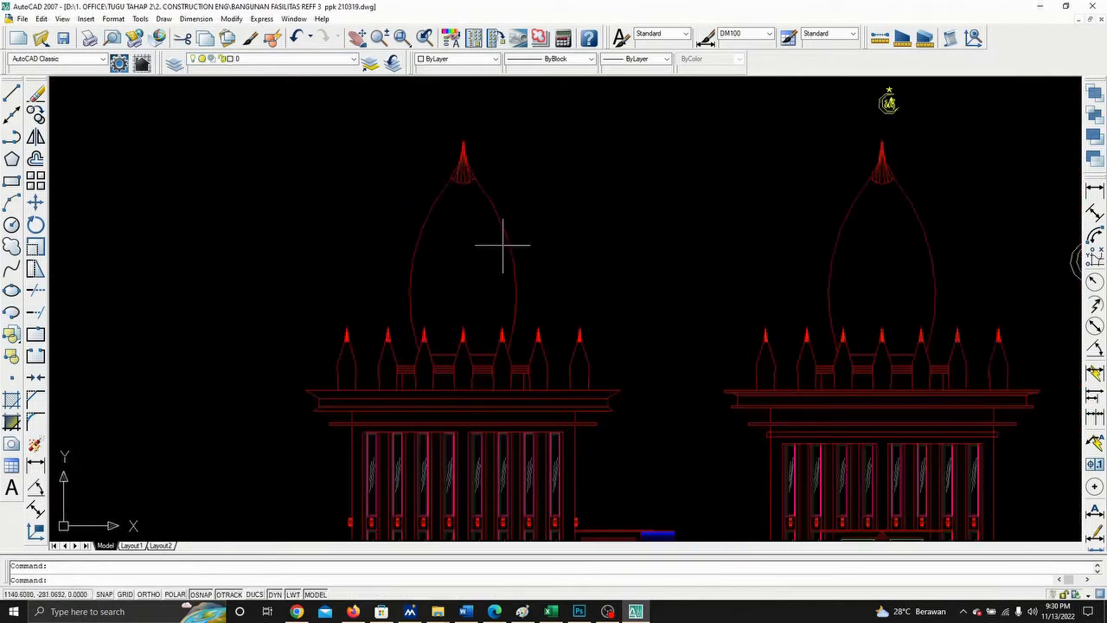
pyautogui.scroll(-4, 489, 301)
pyautogui.moveTo(605, 319); pyautogui.dragTo(407, 258, button='middle')
pyautogui.scroll(3, 544, 443)
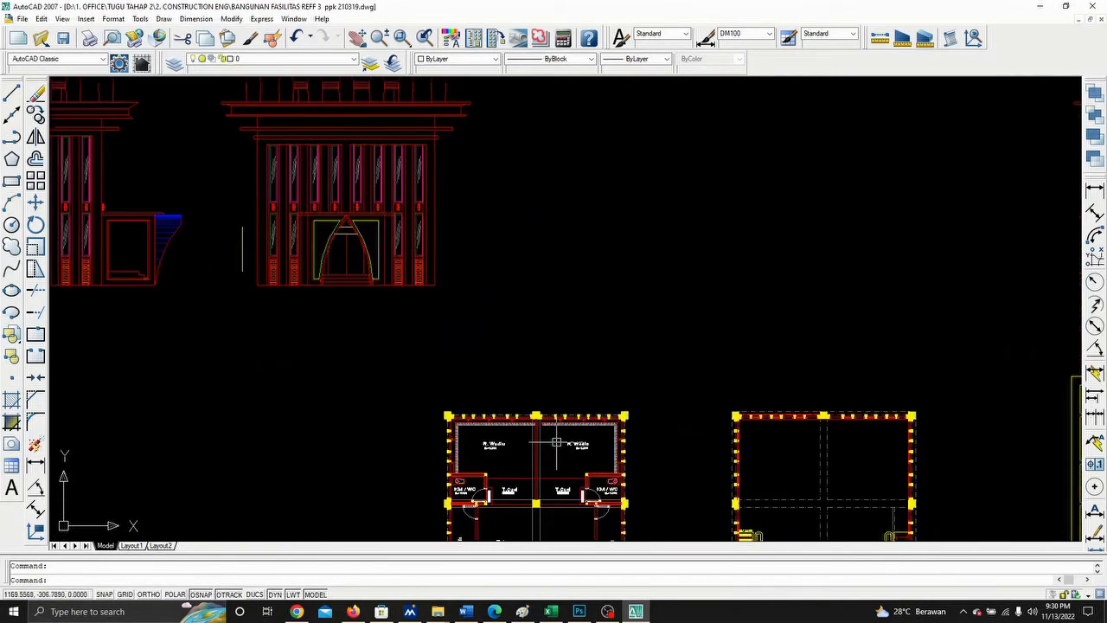
pyautogui.scroll(-3, 561, 428)
pyautogui.moveTo(697, 358); pyautogui.dragTo(584, 289, button='middle')
pyautogui.scroll(1, 768, 461)
pyautogui.moveTo(566, 330); pyautogui.dragTo(946, 486, button='middle')
pyautogui.scroll(4, 380, 216)
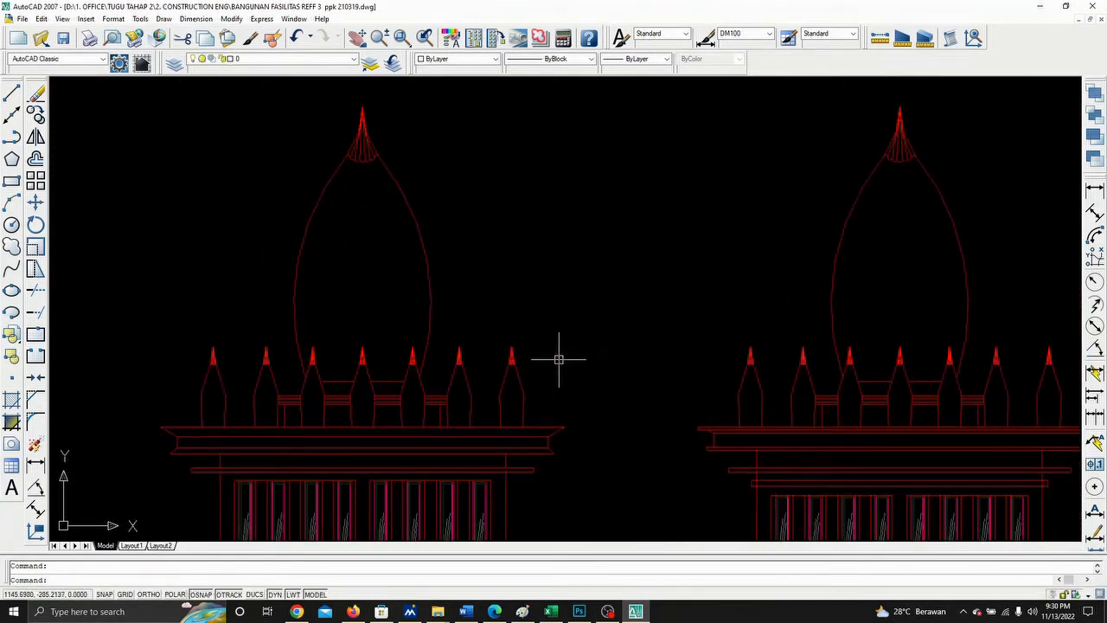
pyautogui.scroll(4, 326, 405)
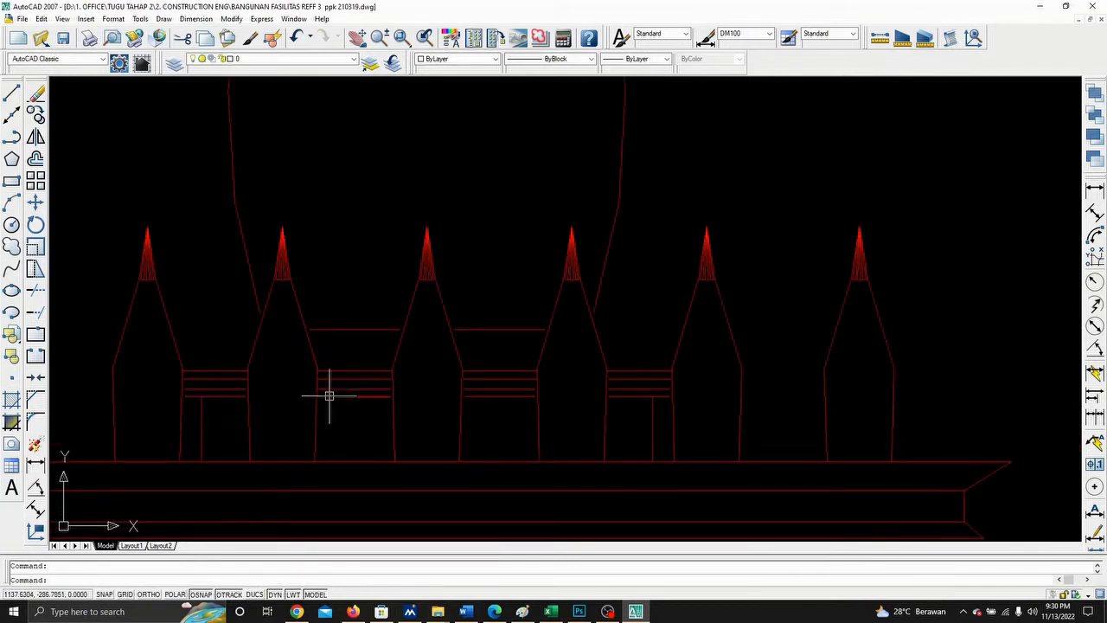
pyautogui.scroll(-4, 342, 376)
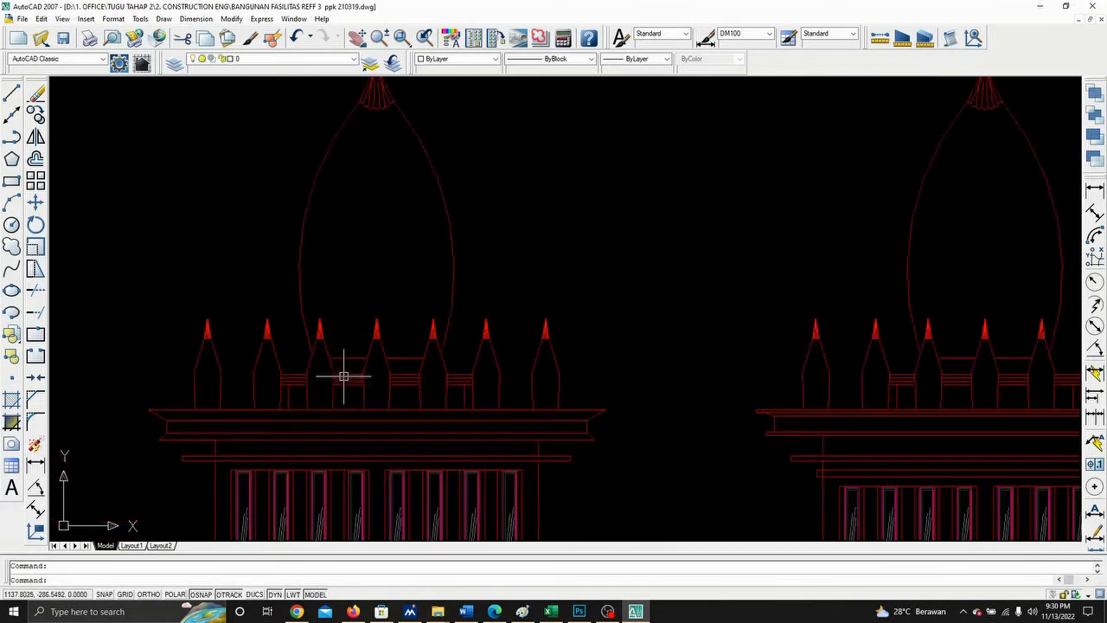
pyautogui.scroll(-8, 345, 375)
pyautogui.moveTo(485, 353)
pyautogui.mouseDown(button='middle')
pyautogui.moveTo(575, 451)
pyautogui.moveTo(646, 476)
pyautogui.mouseUp(button='middle')
pyautogui.scroll(12, 689, 483)
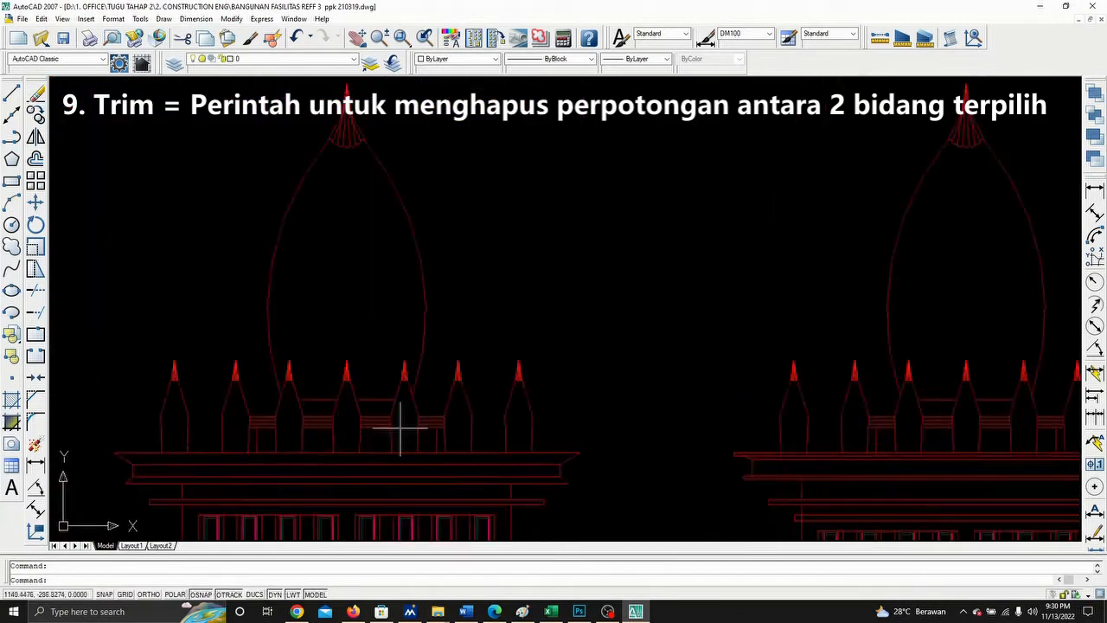
# - Select the short horizontal line between two pinnacles below the dome and examine where it stops at their outlines
pyautogui.click(257, 383)
pyautogui.scroll(5, 201, 389)
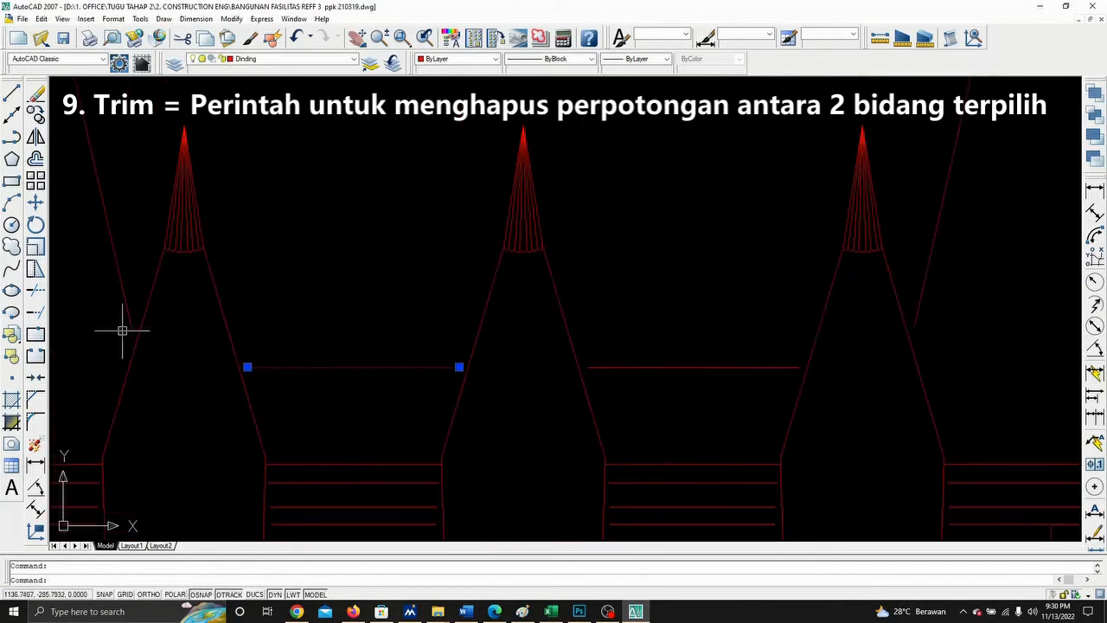
pyautogui.scroll(-6, 260, 364)
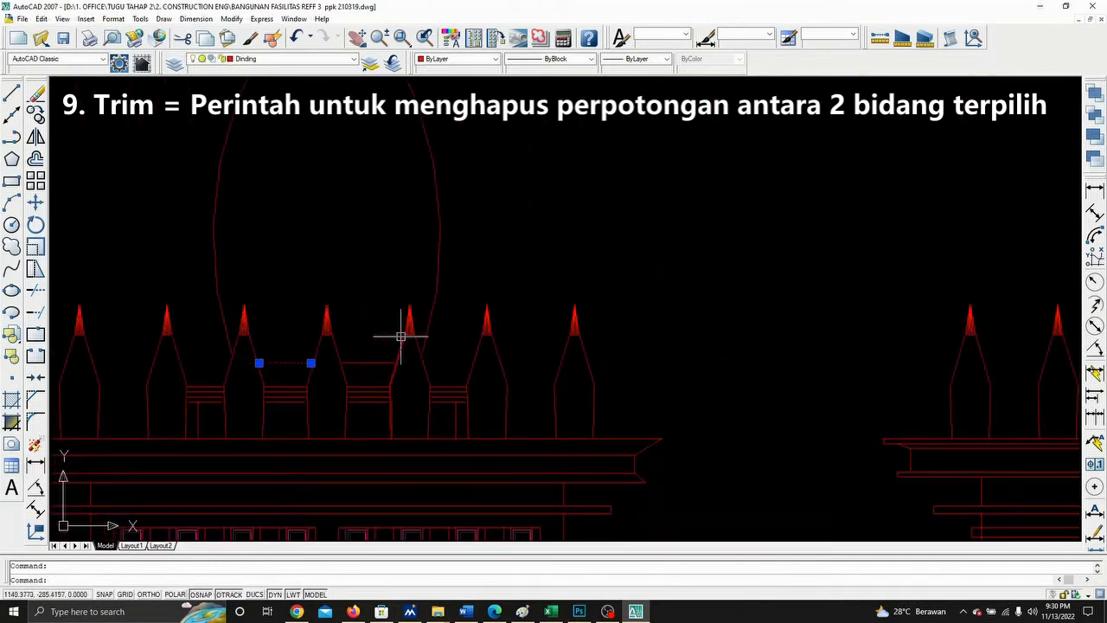
pyautogui.scroll(2, 358, 350)
pyautogui.scroll(2, 366, 371)
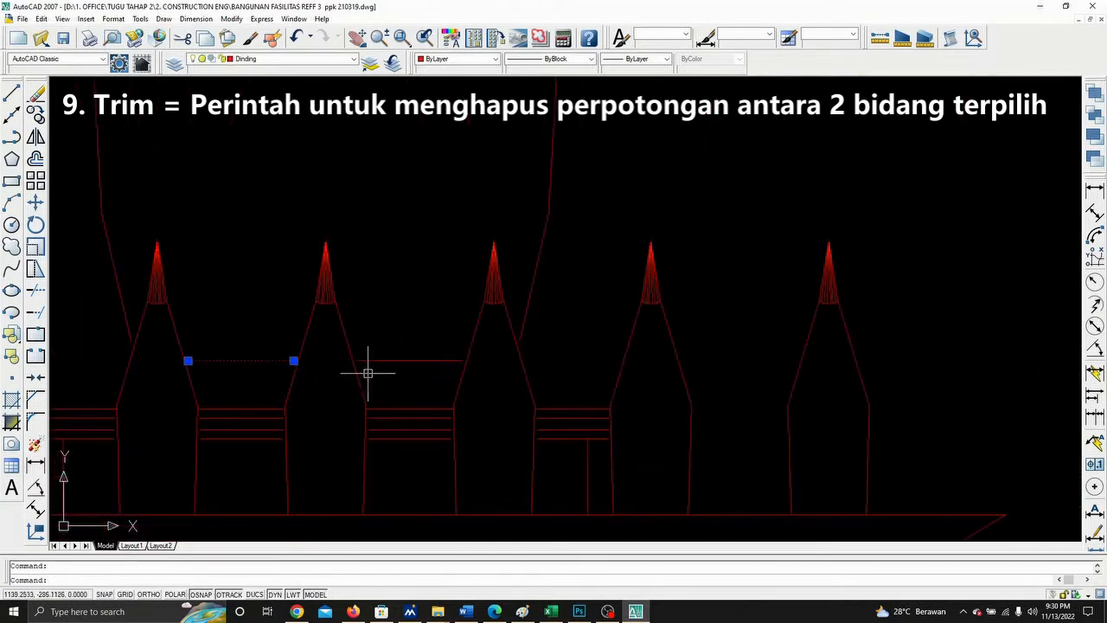
pyautogui.scroll(-10, 358, 353)
pyautogui.scroll(-2, 407, 331)
pyautogui.scroll(10, 546, 315)
pyautogui.scroll(-6, 549, 320)
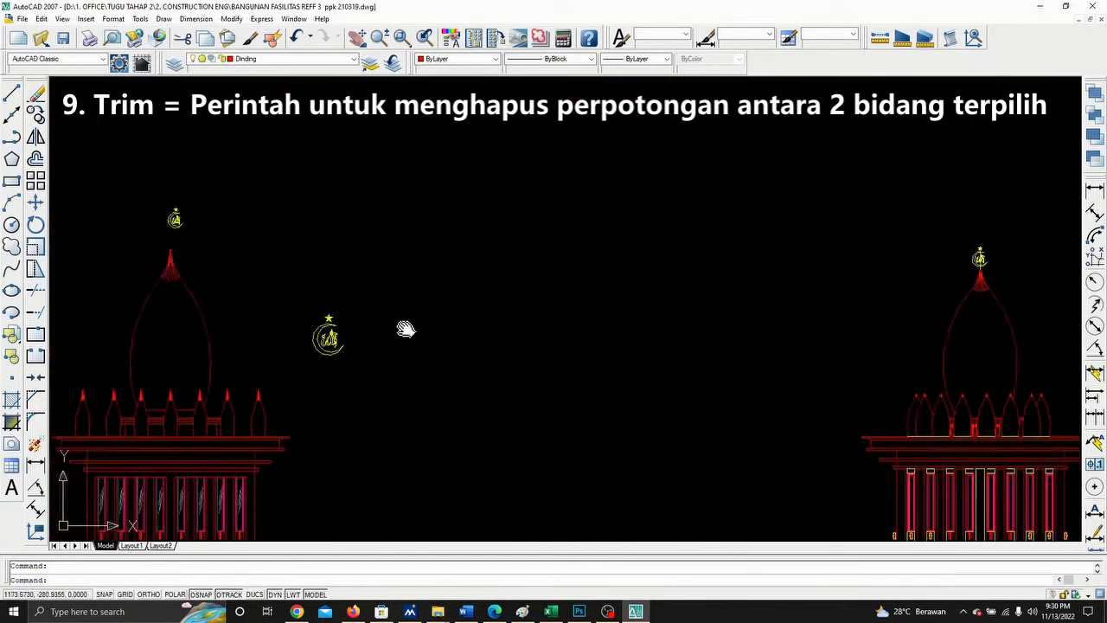
# - Draw a circle in the empty space between the elevations and a rectangle overlapping the circle's lower-right part
pyautogui.click(11, 225)
pyautogui.click(387, 164)
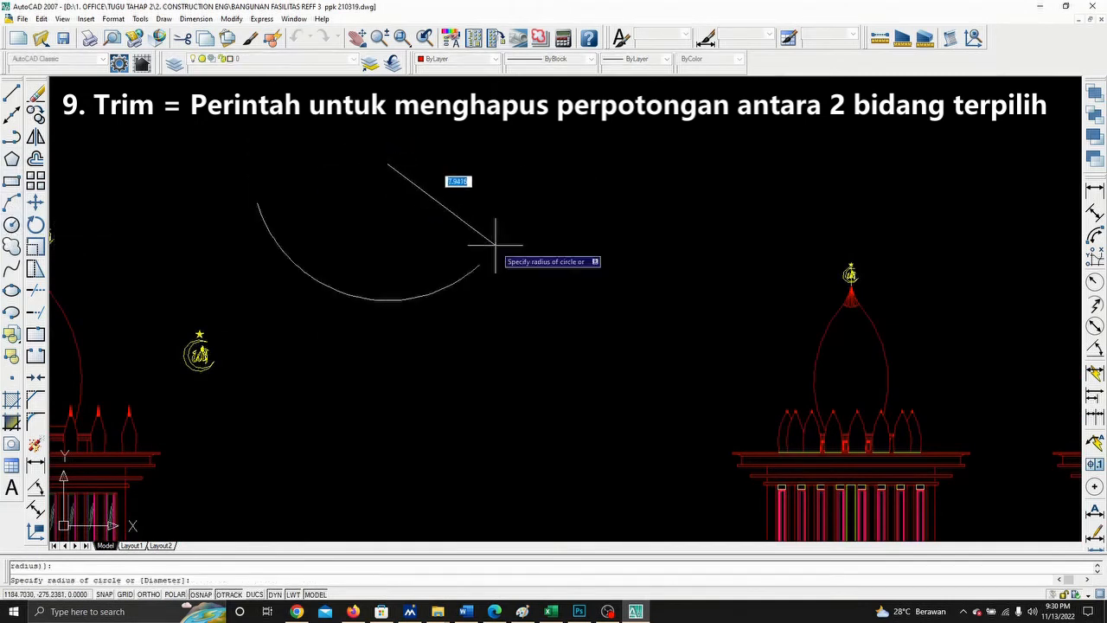
pyautogui.click(427, 198)
pyautogui.click(11, 181)
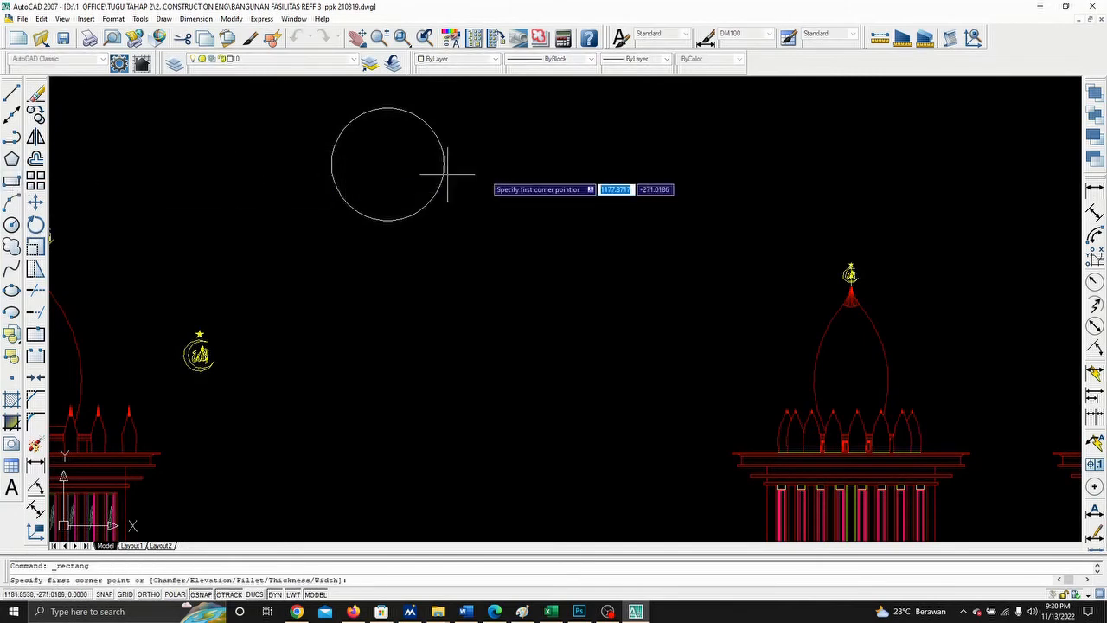
pyautogui.click(499, 172)
pyautogui.click(409, 247)
pyautogui.press('Escape')
# - Trim the part of the circle inside the rectangle, using the rectangle as the cutting edge
pyautogui.scroll(2, 424, 227)
pyautogui.moveTo(433, 201); pyautogui.dragTo(458, 267, button='middle')
pyautogui.scroll(1, 462, 220)
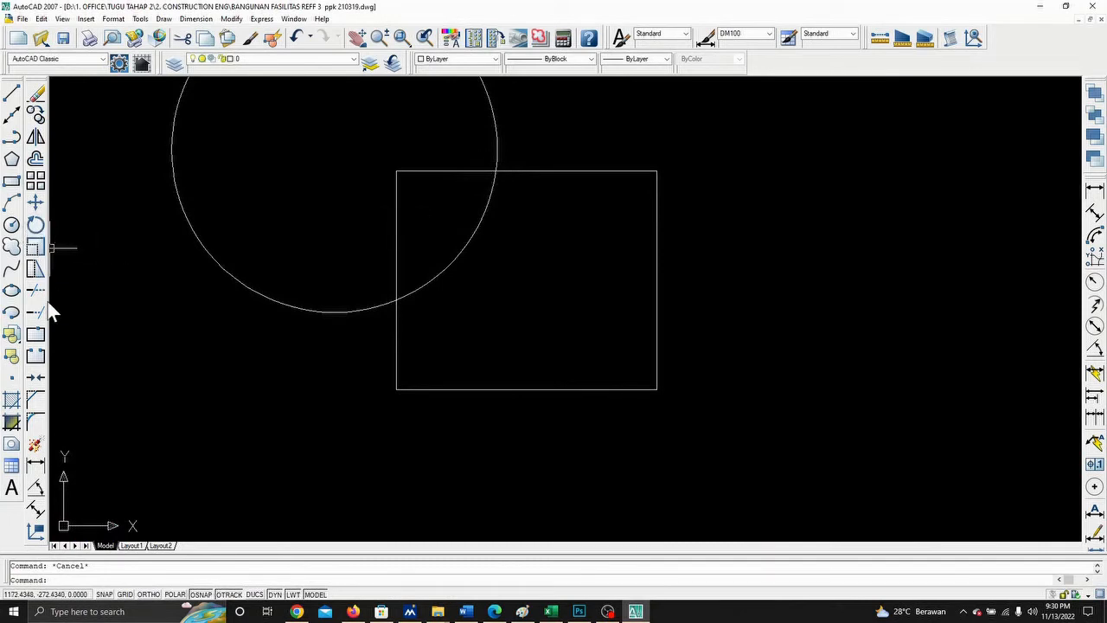
pyautogui.click(33, 303)
pyautogui.click(461, 171)
pyautogui.press('Return')
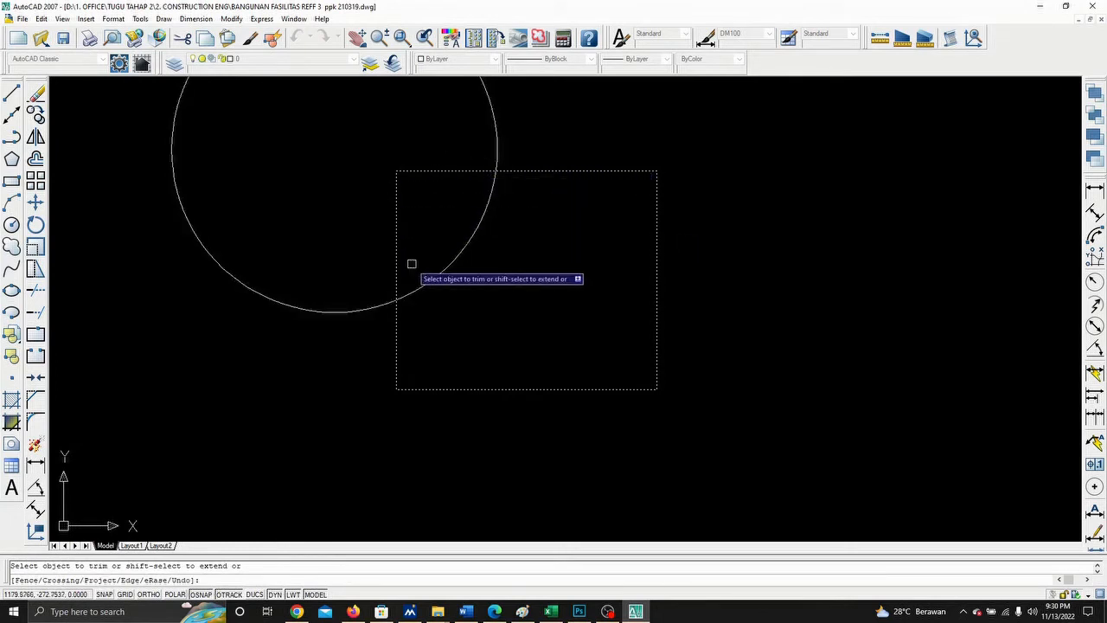
pyautogui.click(486, 218)
pyautogui.press('Return')
pyautogui.scroll(-2, 578, 308)
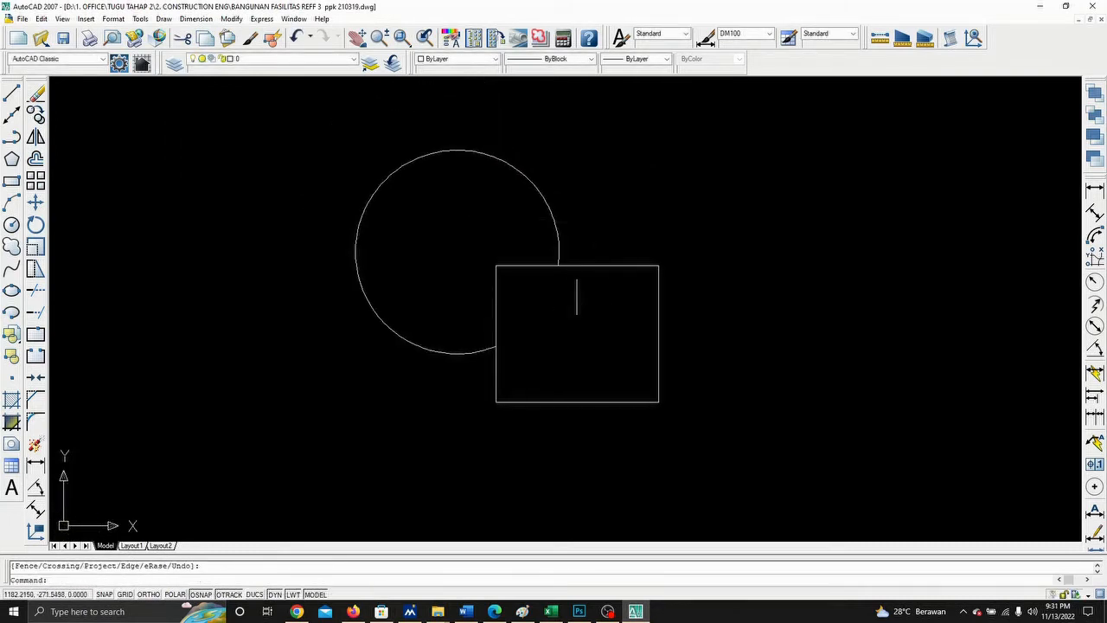
# - Trim the rectangle's upper-left corner that lies inside the circle, using the remaining arc as the cutting edge
pyautogui.scroll(2, 533, 261)
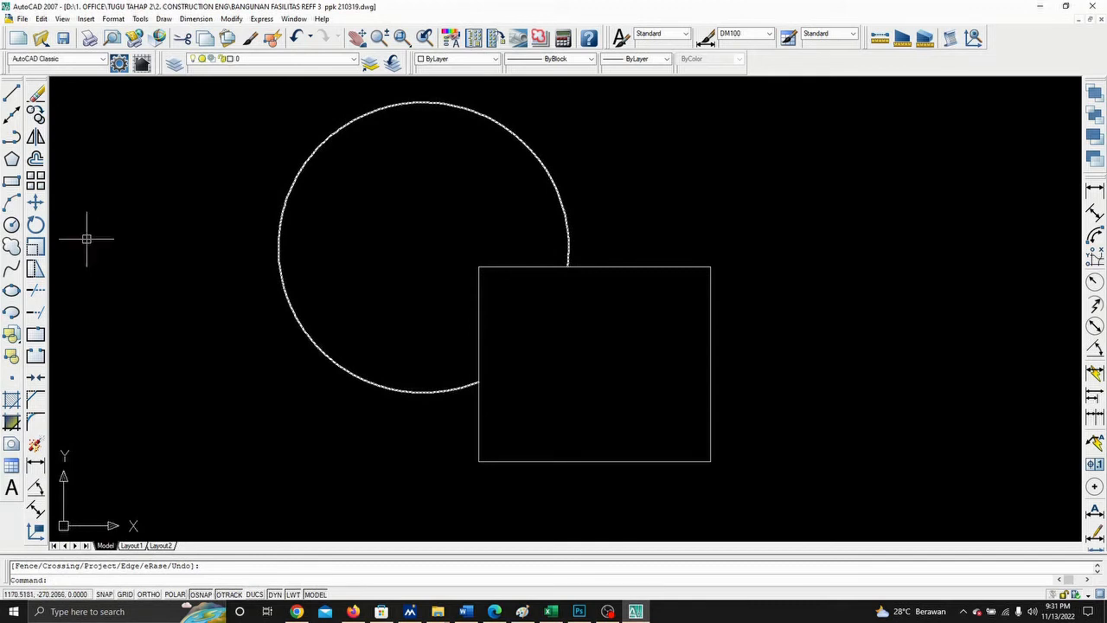
pyautogui.click(38, 293)
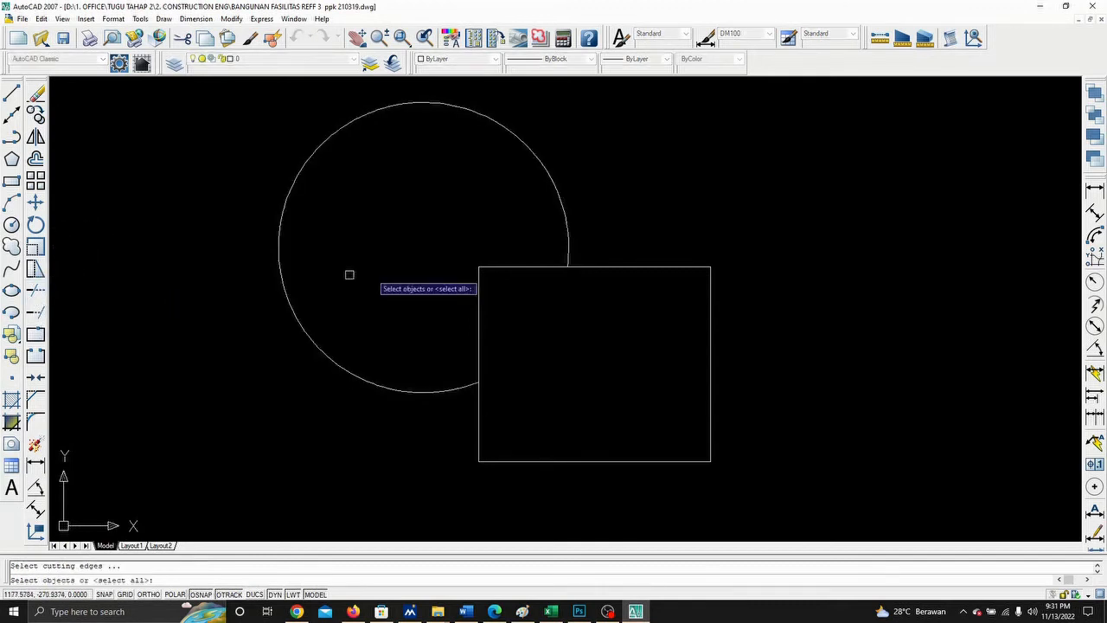
pyautogui.click(540, 167)
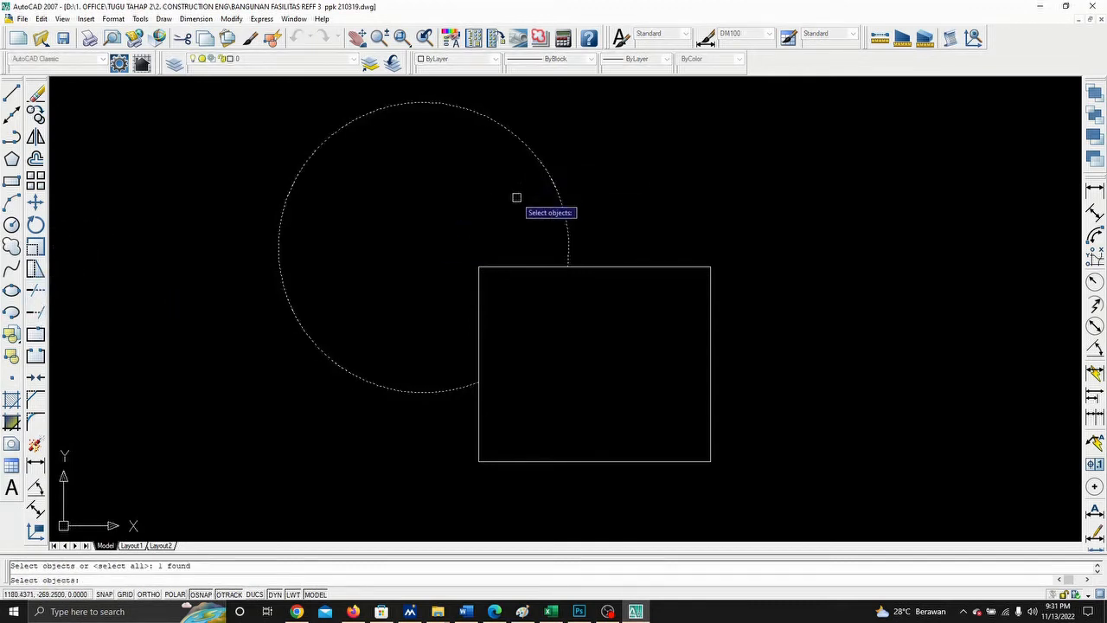
pyautogui.press('Return')
pyautogui.click(513, 267)
pyautogui.press('Return')
# - Select the arc and the trimmed rectangle in turn to check whether they are separate objects
pyautogui.scroll(-4, 621, 327)
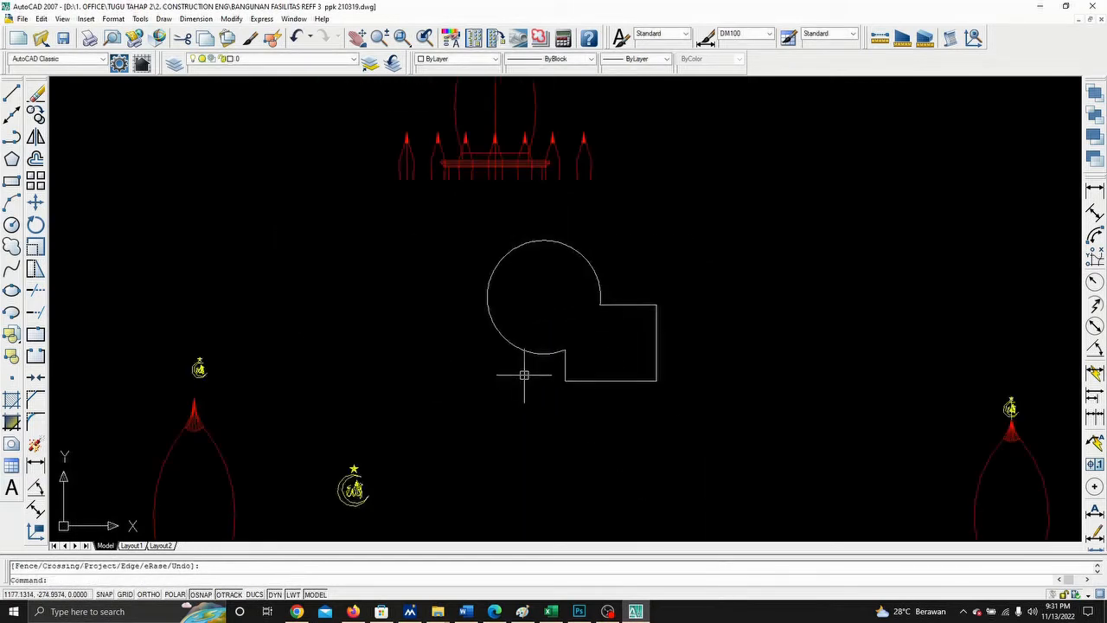
pyautogui.scroll(2, 571, 320)
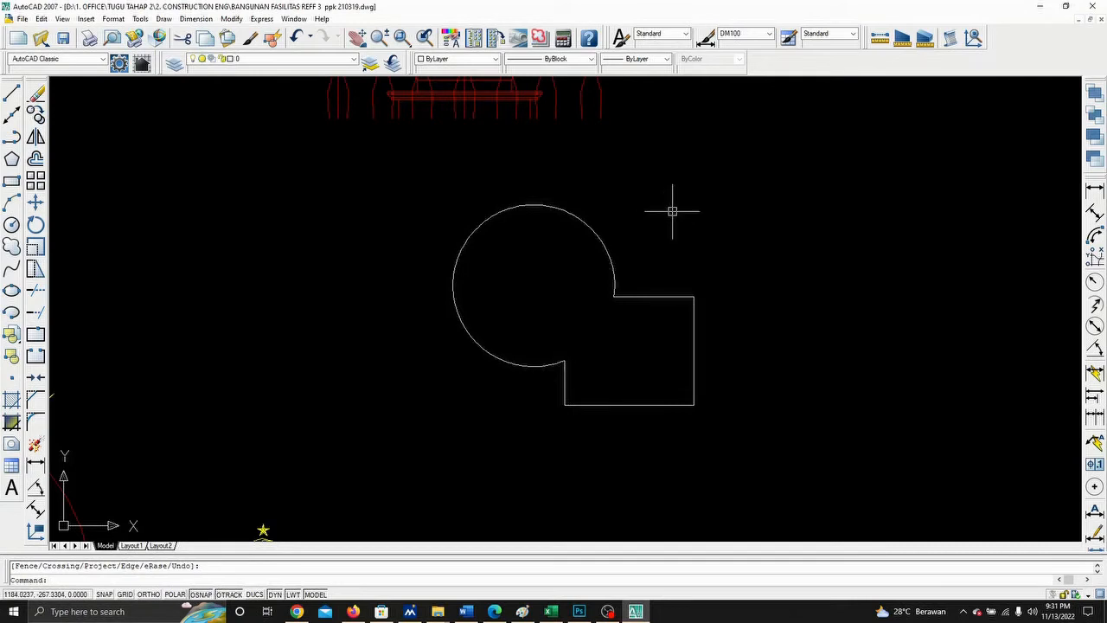
pyautogui.scroll(-5, 672, 211)
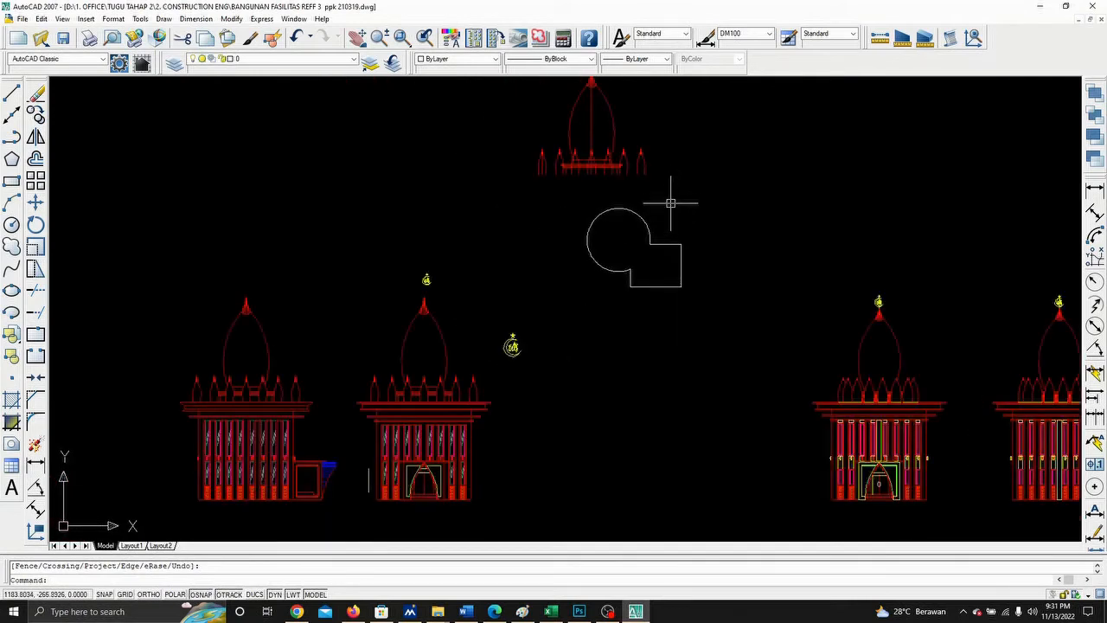
pyautogui.scroll(5, 670, 202)
pyautogui.press('Escape')
pyautogui.click(593, 255)
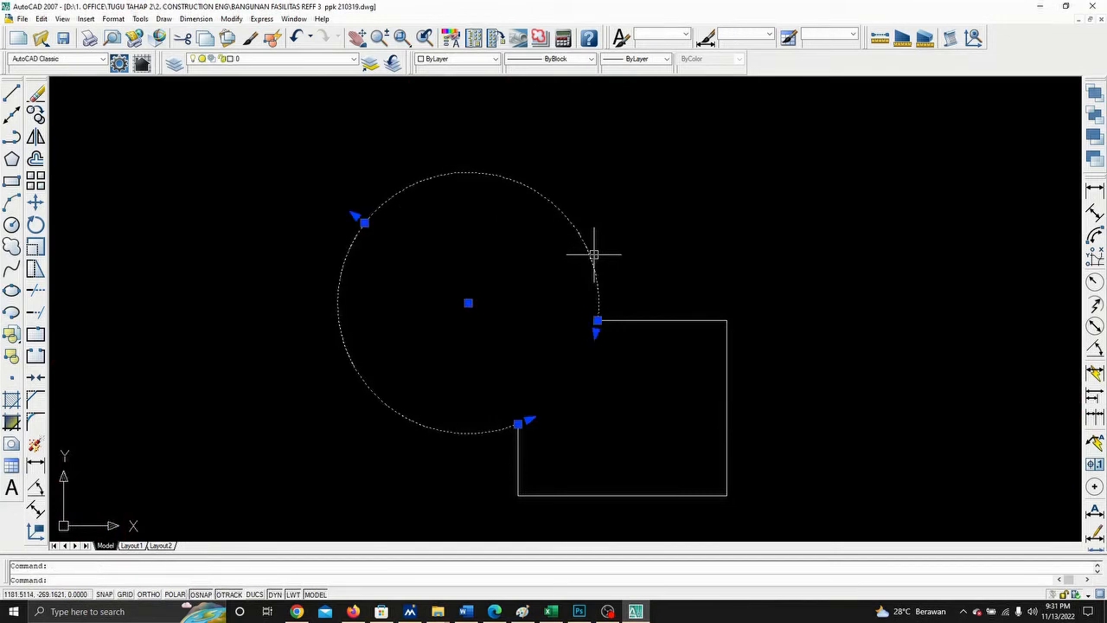
pyautogui.click(690, 320)
pyautogui.press('Escape')
pyautogui.click(677, 319)
pyautogui.click(579, 225)
pyautogui.press('Escape')
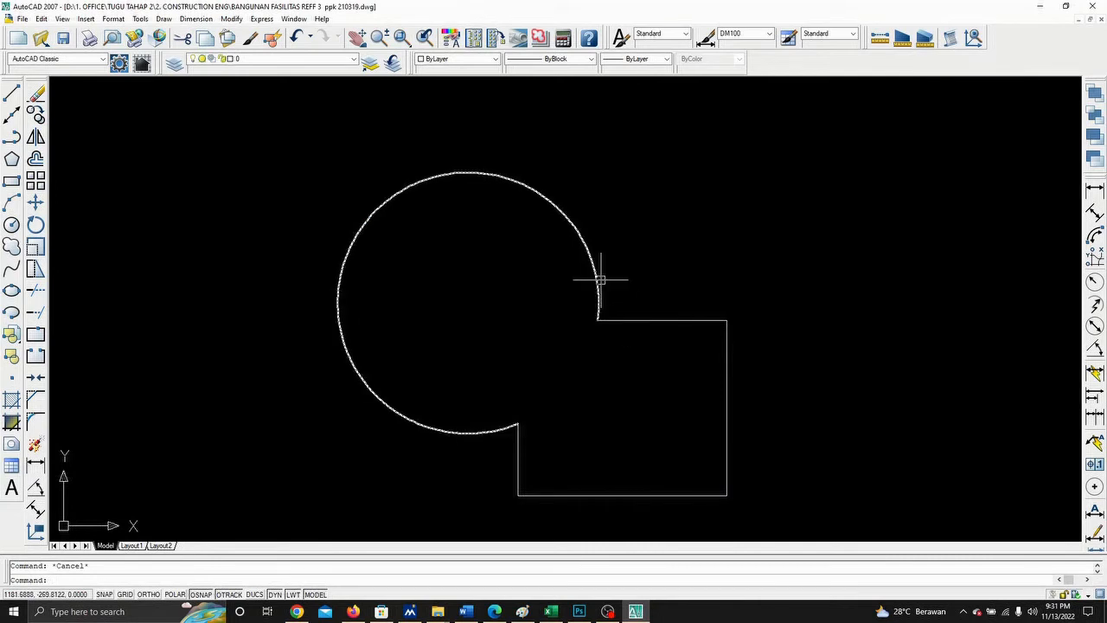
pyautogui.click(637, 319)
pyautogui.click(594, 265)
pyautogui.press('Escape')
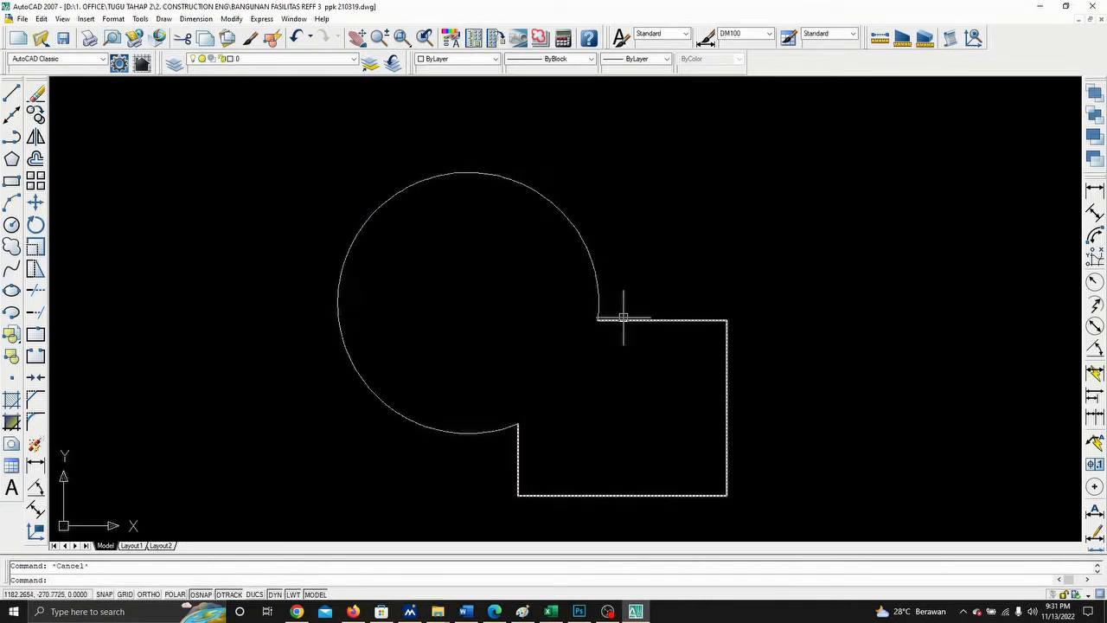
# - Convert the arc to a polyline with PEDIT and join it with the trimmed rectangle
pyautogui.write('pedit')
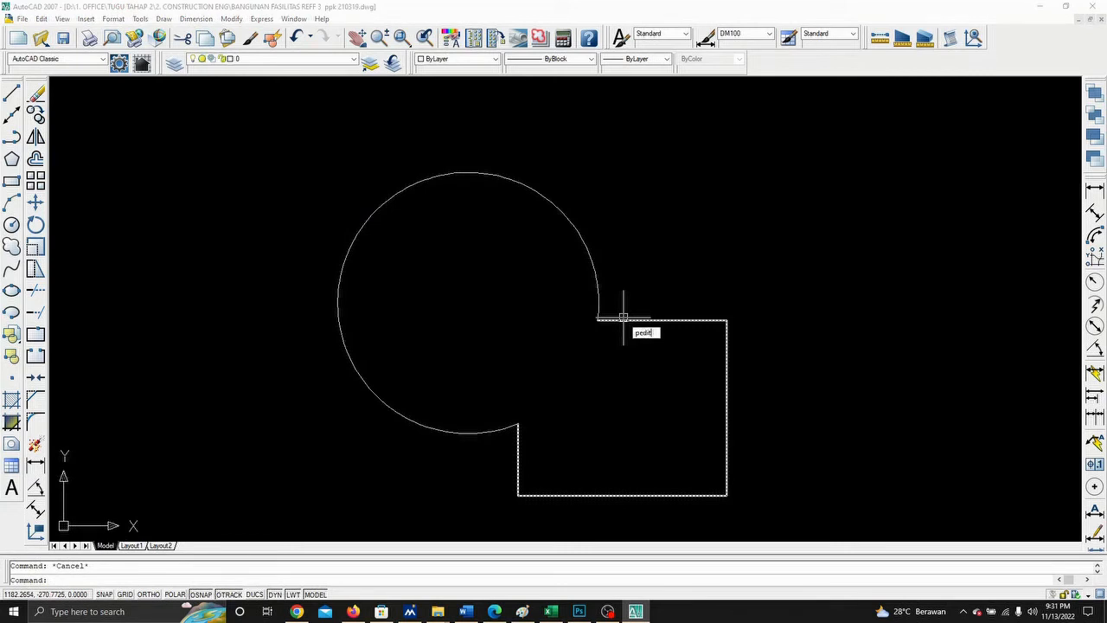
pyautogui.press('Return')
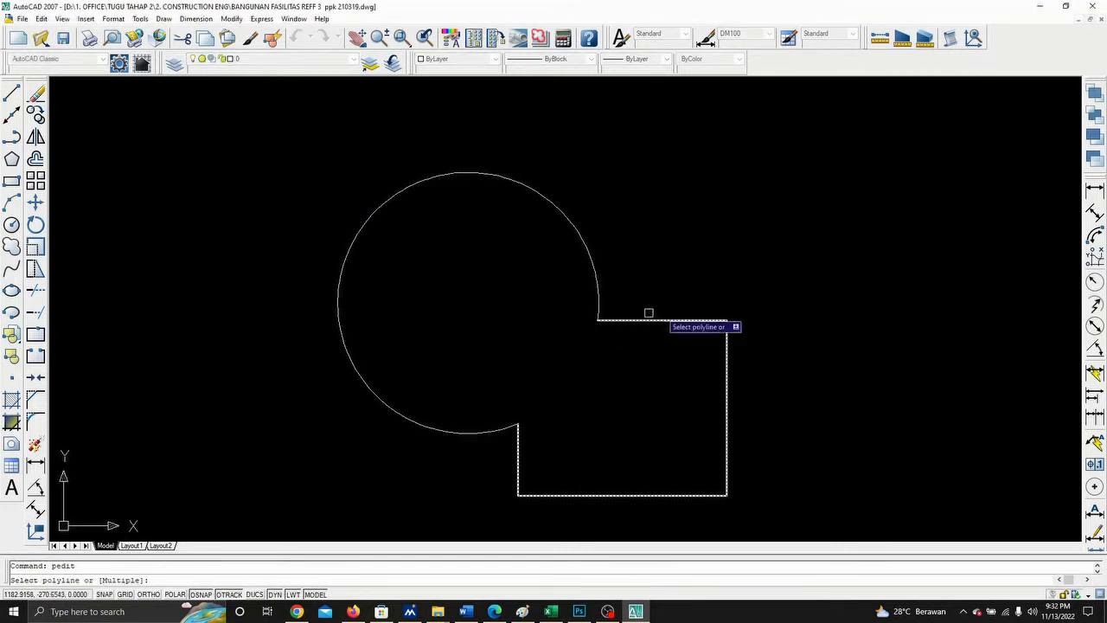
pyautogui.click(567, 214)
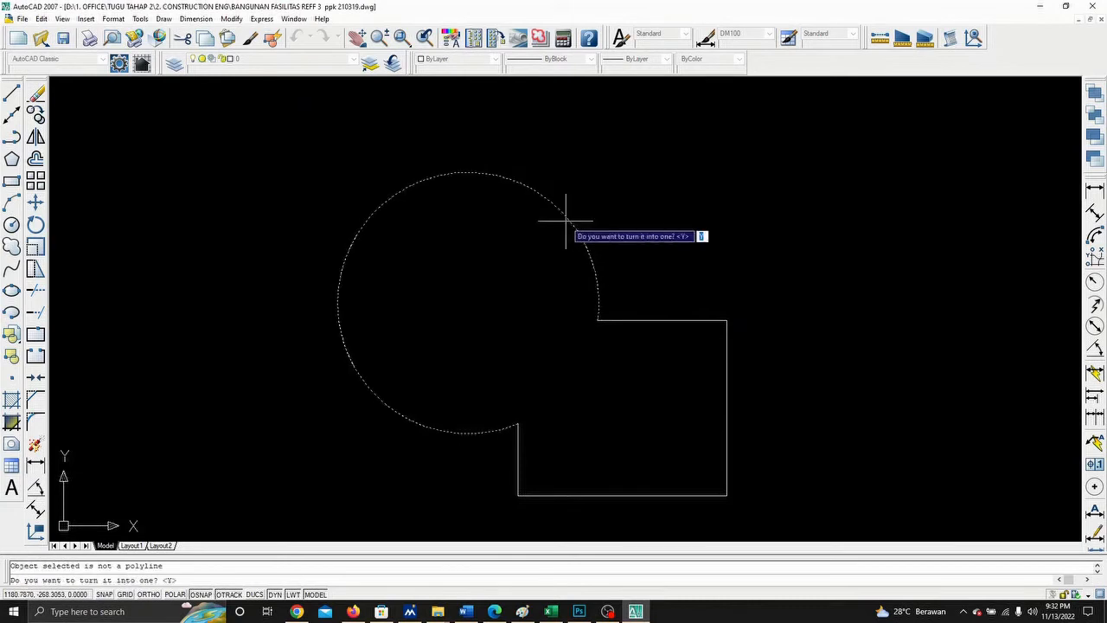
pyautogui.press('Return')
pyautogui.press('Down')
pyautogui.press('Down')
pyautogui.press('Return')
pyautogui.click(645, 320)
pyautogui.press('Return')
pyautogui.press('Down')
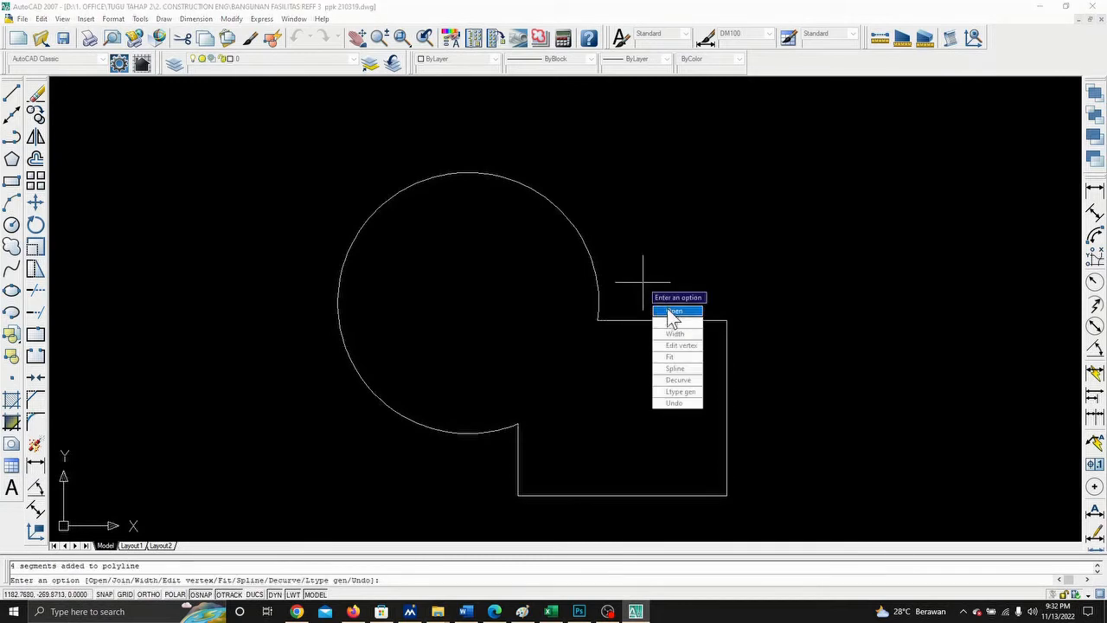
pyautogui.press('Escape')
pyautogui.rightClick(646, 286)
pyautogui.press('Escape')
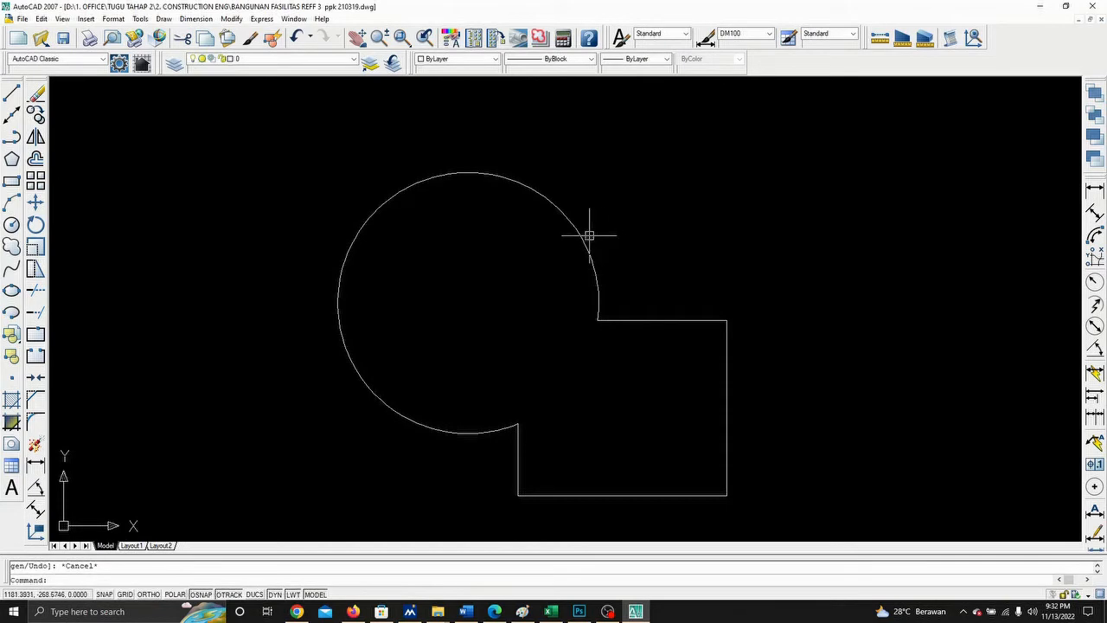
# - Select the joined outline to check that the arc and the rectangle form a single object
pyautogui.click(589, 235)
pyautogui.scroll(-5, 611, 245)
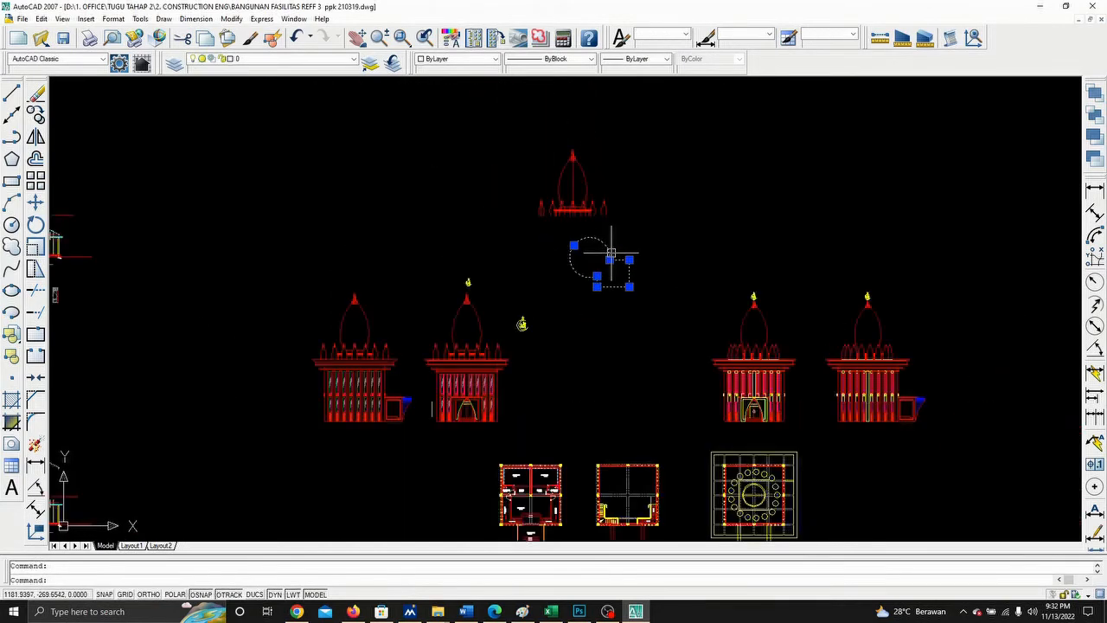
pyautogui.scroll(3, 611, 255)
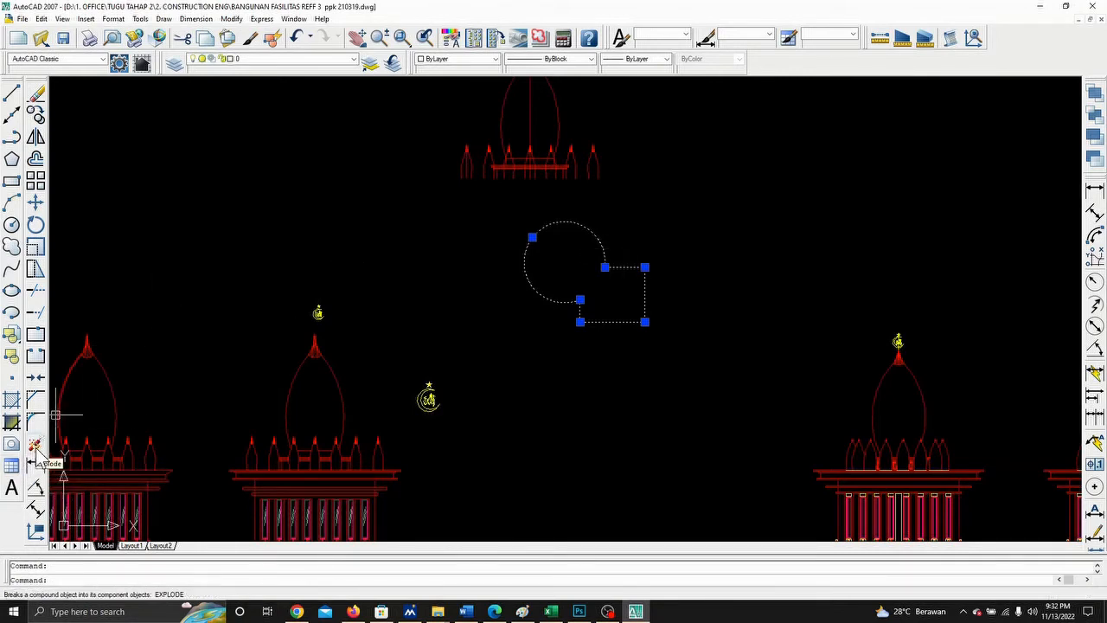
# - Turn the hidden dimension and hatch layers back on, including Dimensi and Hatch bayangan
pyautogui.scroll(-2, 396, 321)
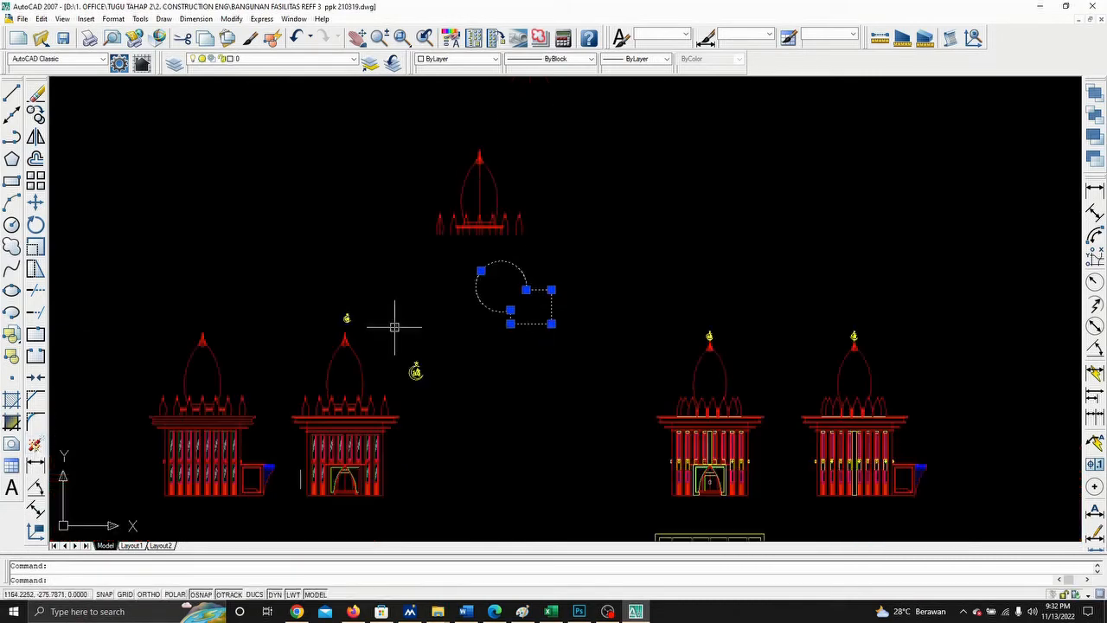
pyautogui.moveTo(396, 321); pyautogui.dragTo(684, 255, button='middle')
pyautogui.scroll(6, 628, 274)
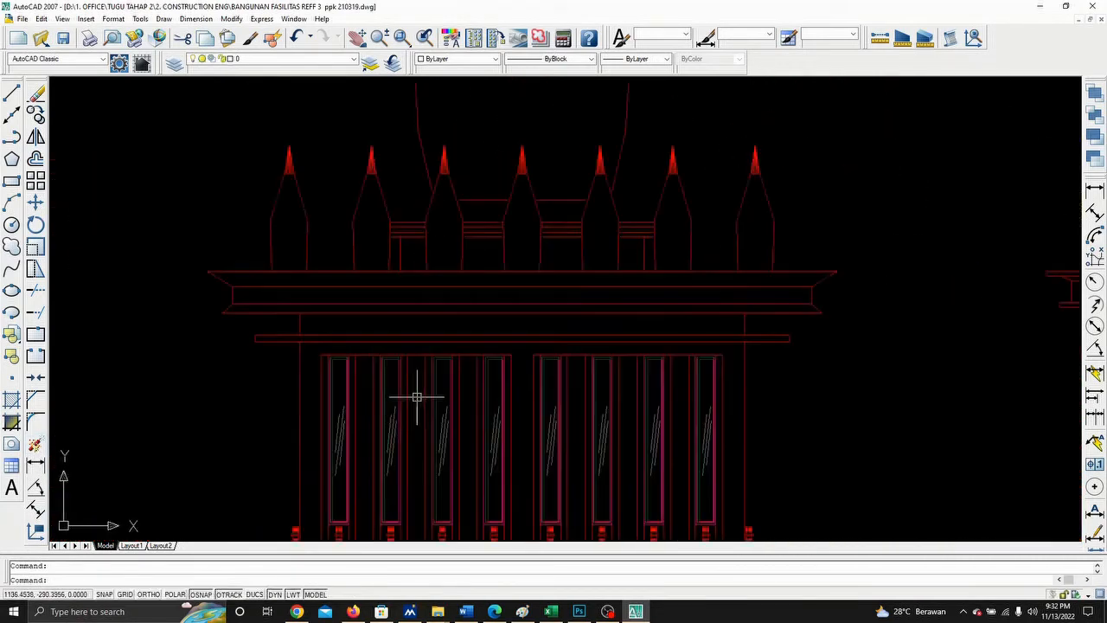
pyautogui.scroll(2, 519, 398)
pyautogui.scroll(-6, 606, 346)
pyautogui.moveTo(385, 275); pyautogui.dragTo(691, 335, button='middle')
pyautogui.scroll(2, 894, 308)
pyautogui.moveTo(895, 308); pyautogui.dragTo(619, 350, button='middle')
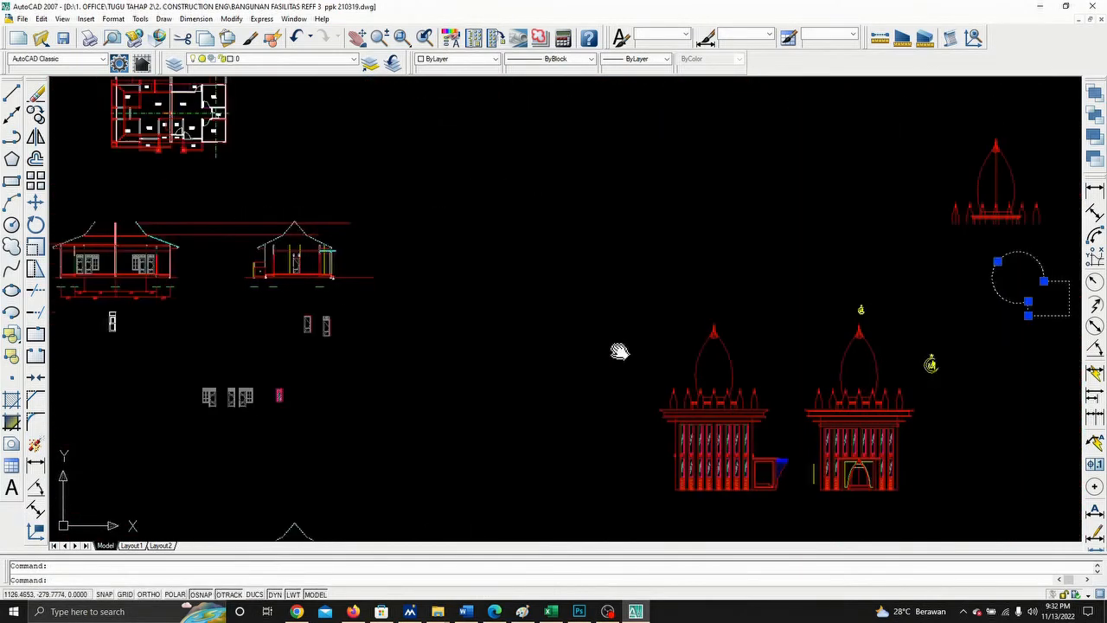
pyautogui.click(281, 59)
pyautogui.scroll(-3, 201, 232)
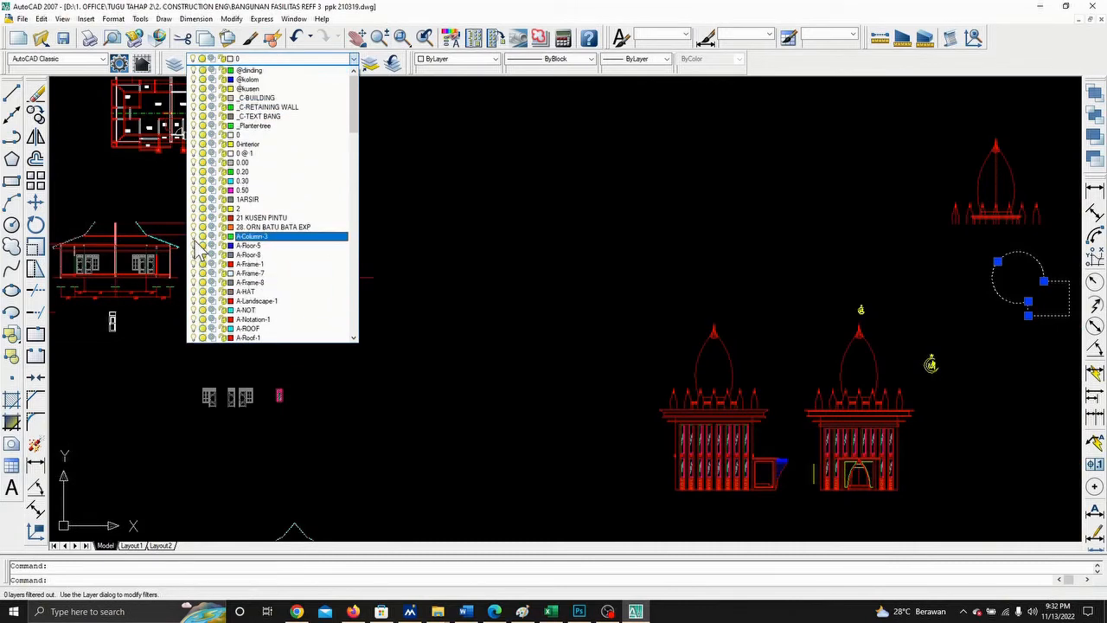
pyautogui.scroll(-8, 201, 232)
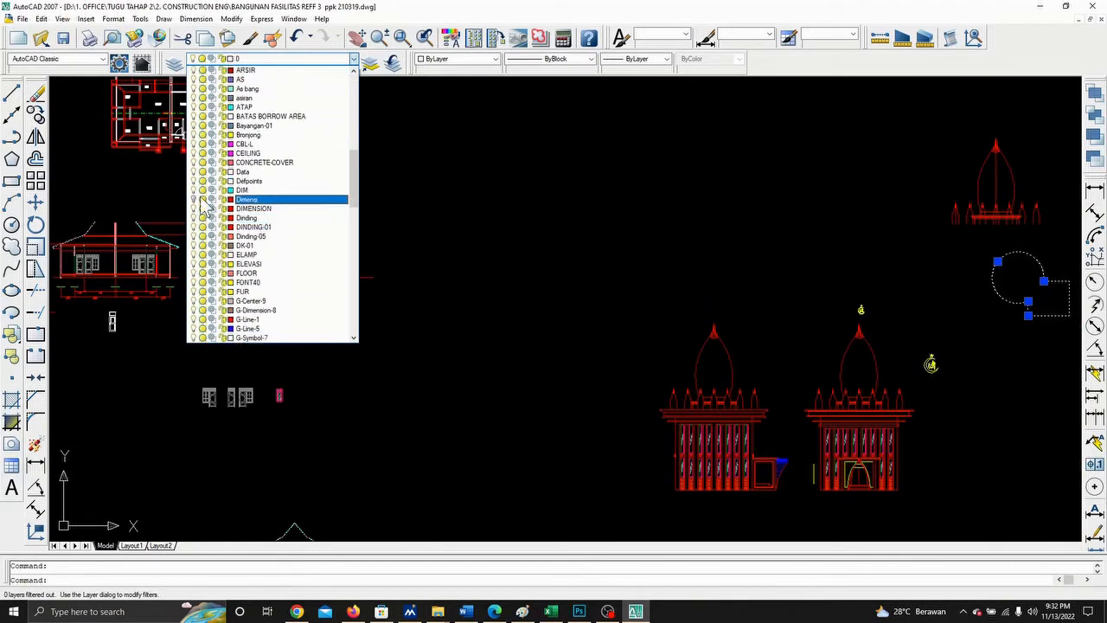
pyautogui.scroll(-10, 201, 217)
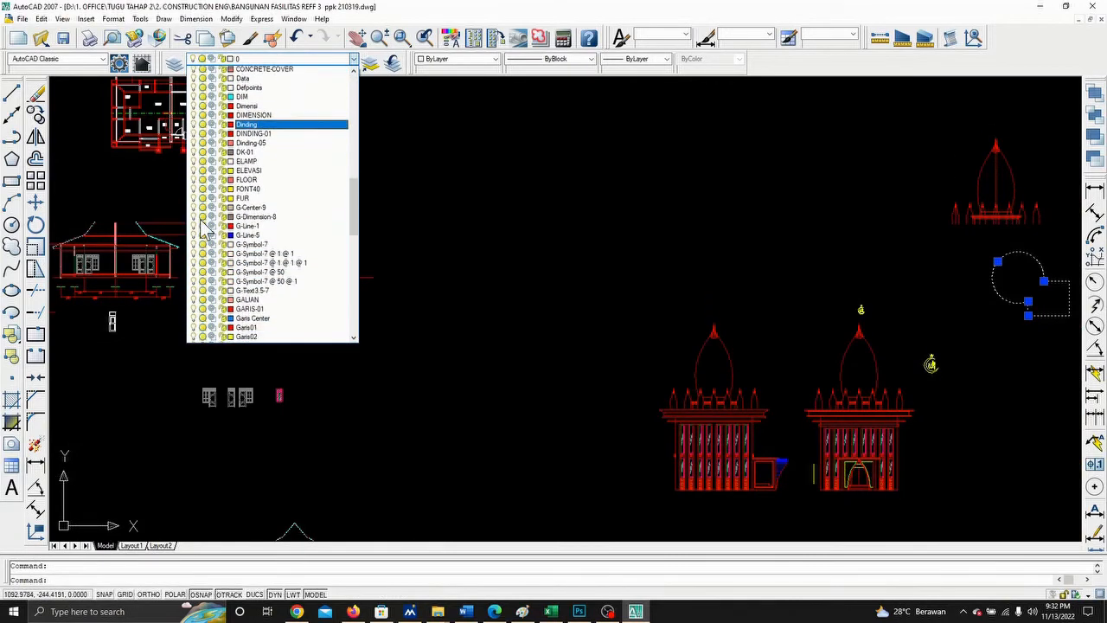
pyautogui.scroll(-2, 198, 138)
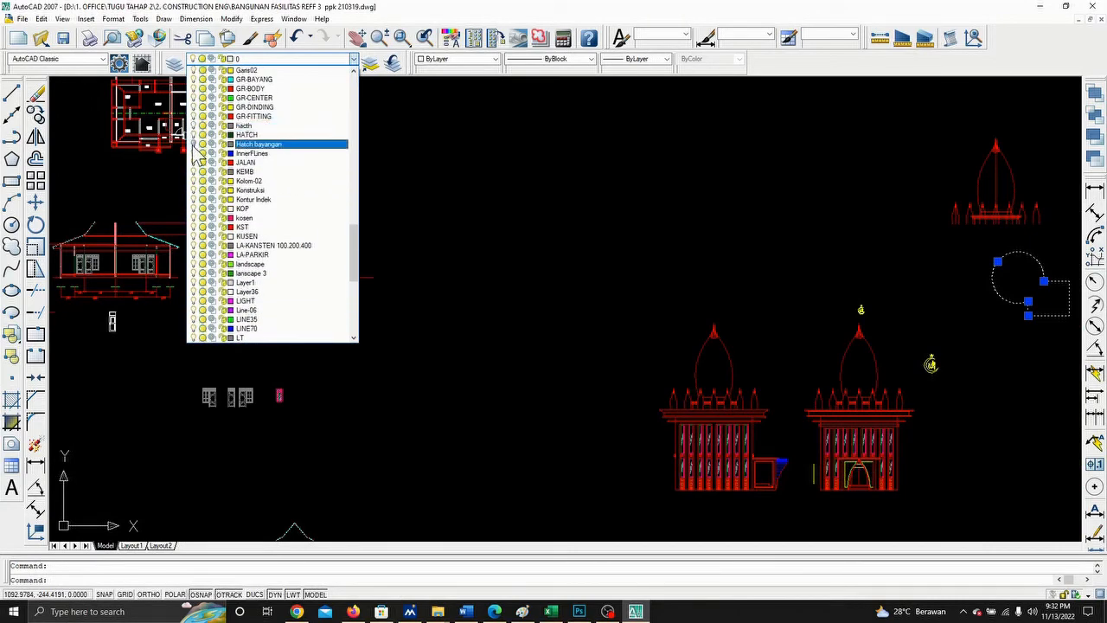
pyautogui.click(536, 201)
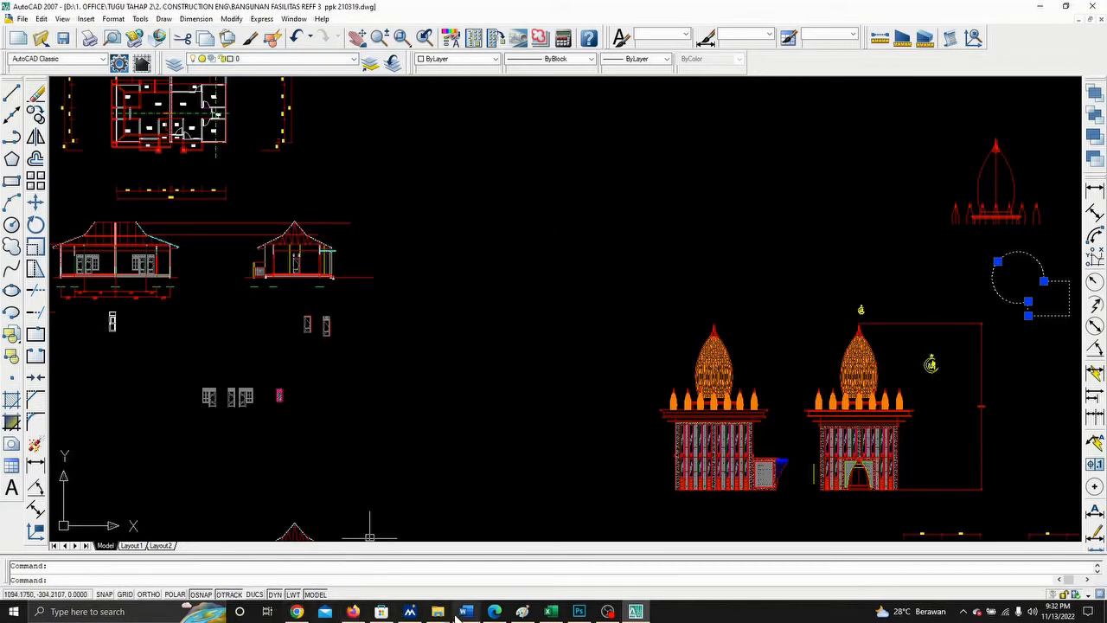
# - Close the BANGUNAN FASILITAS REFF 3 ppk 210319.dwg drawing without saving the changes
pyautogui.moveTo(438, 612)
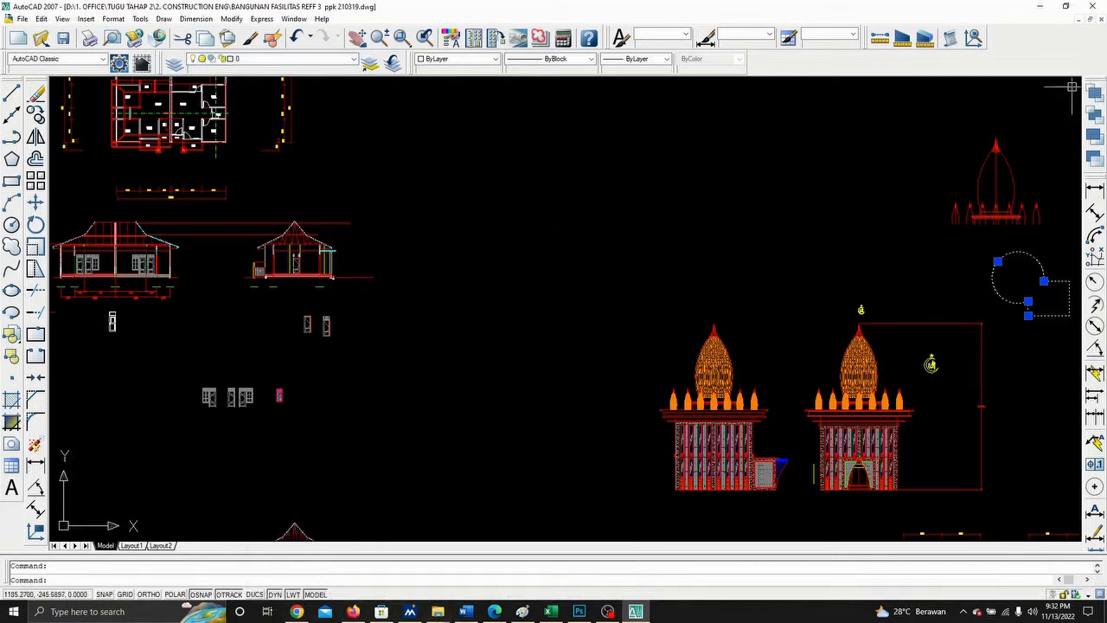
pyautogui.click(1097, 19)
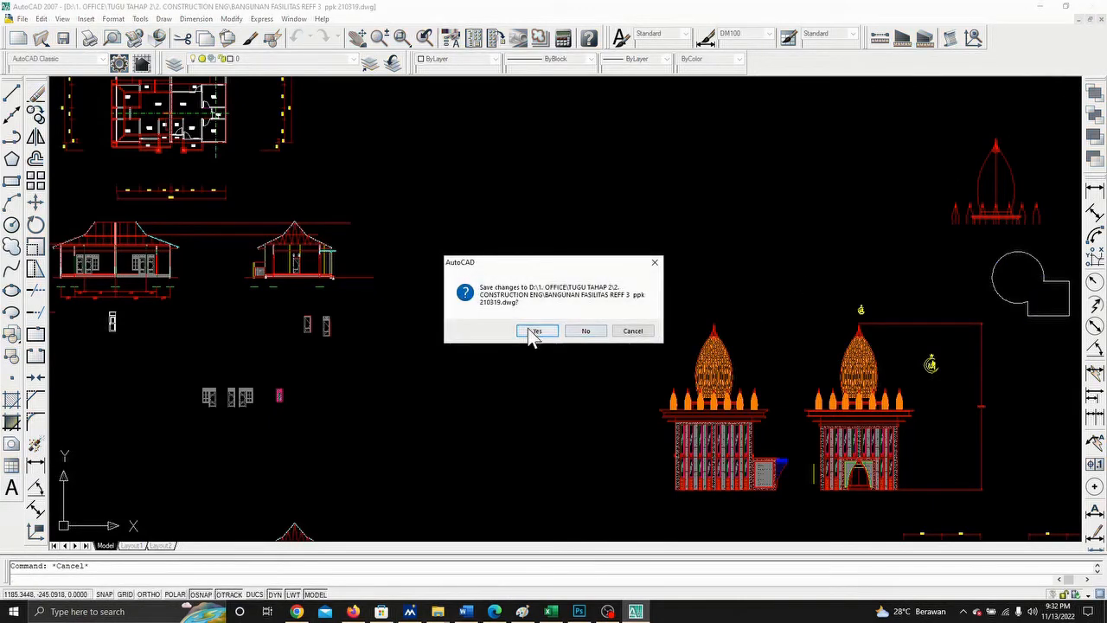
pyautogui.click(591, 332)
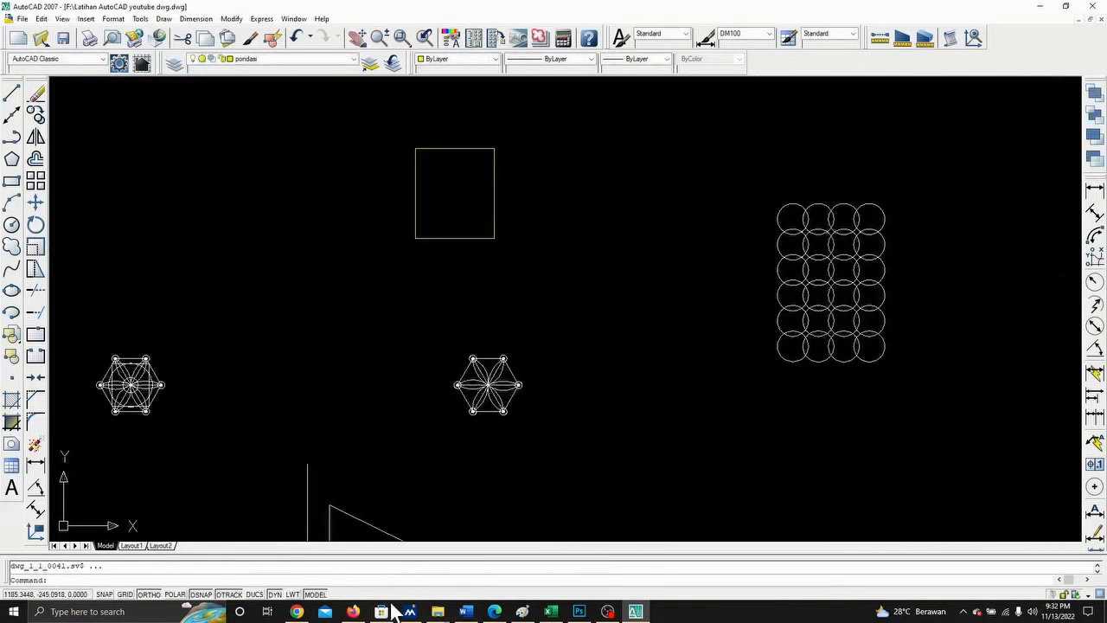
# - Switch to the 2. CONSTRUCTION ENG folder in File Explorer and reopen BANGUNAN FASILITAS REFF 3 ppk 210319.dwg
pyautogui.moveTo(438, 612)
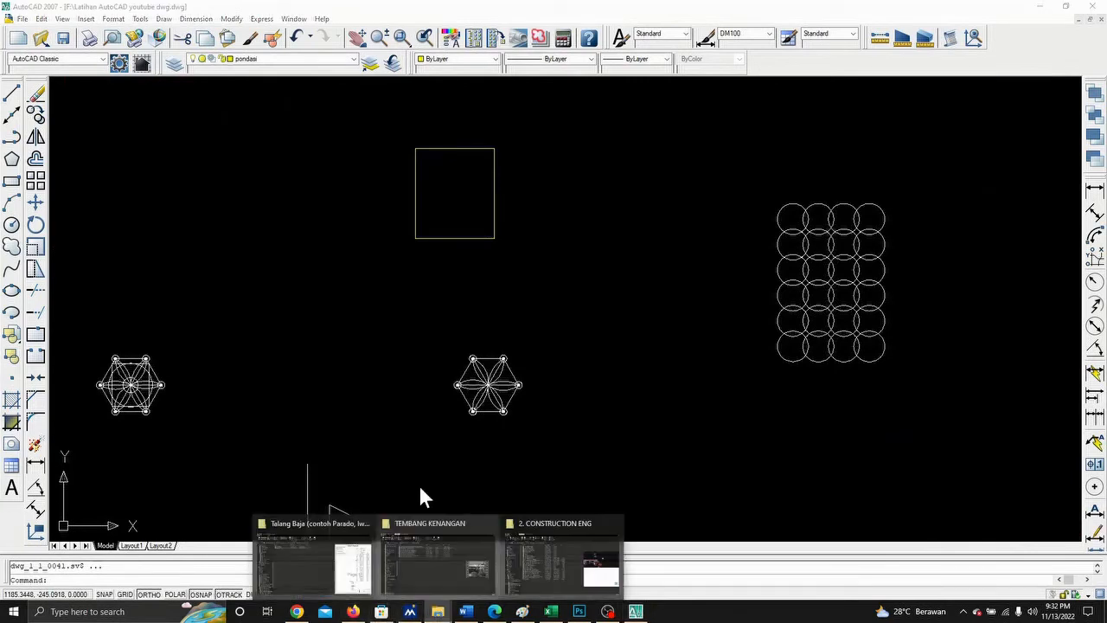
pyautogui.click(578, 581)
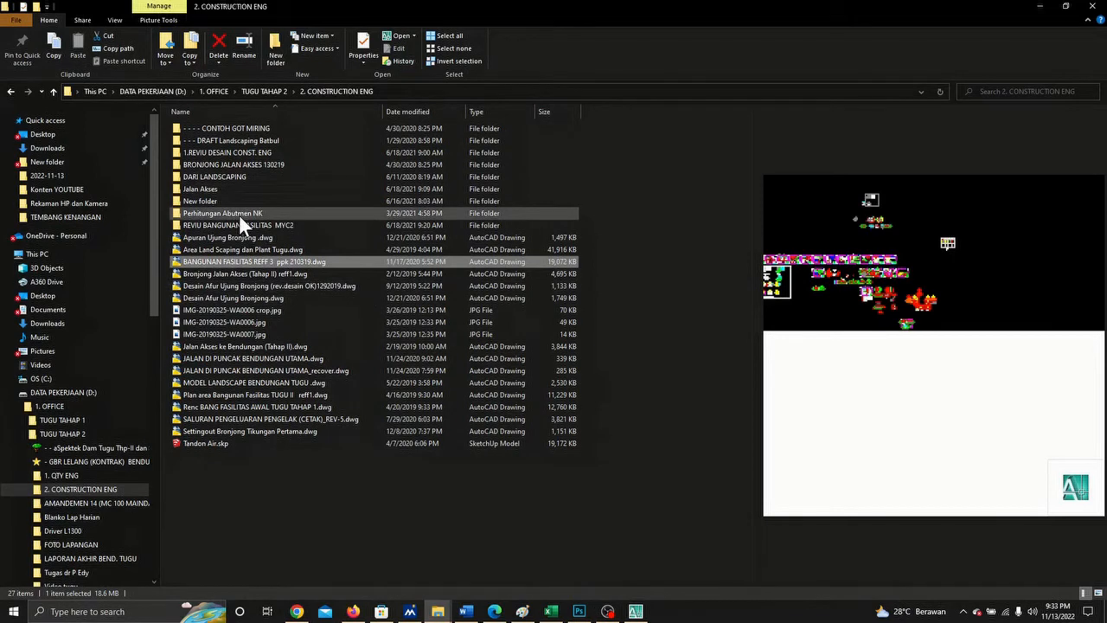
pyautogui.click(264, 284)
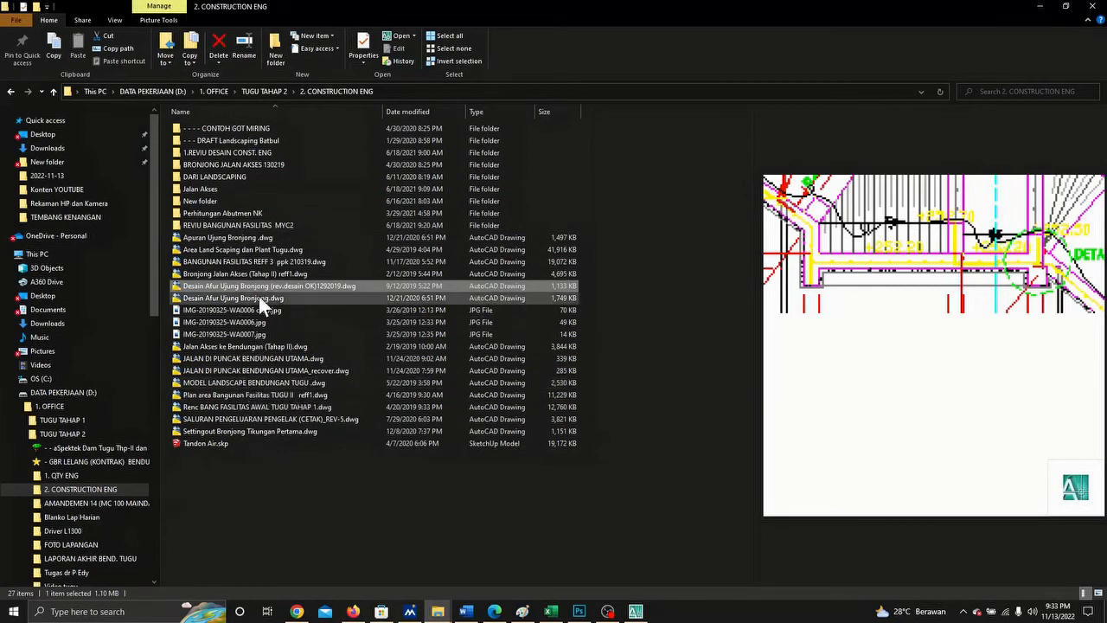
pyautogui.doubleClick(267, 260)
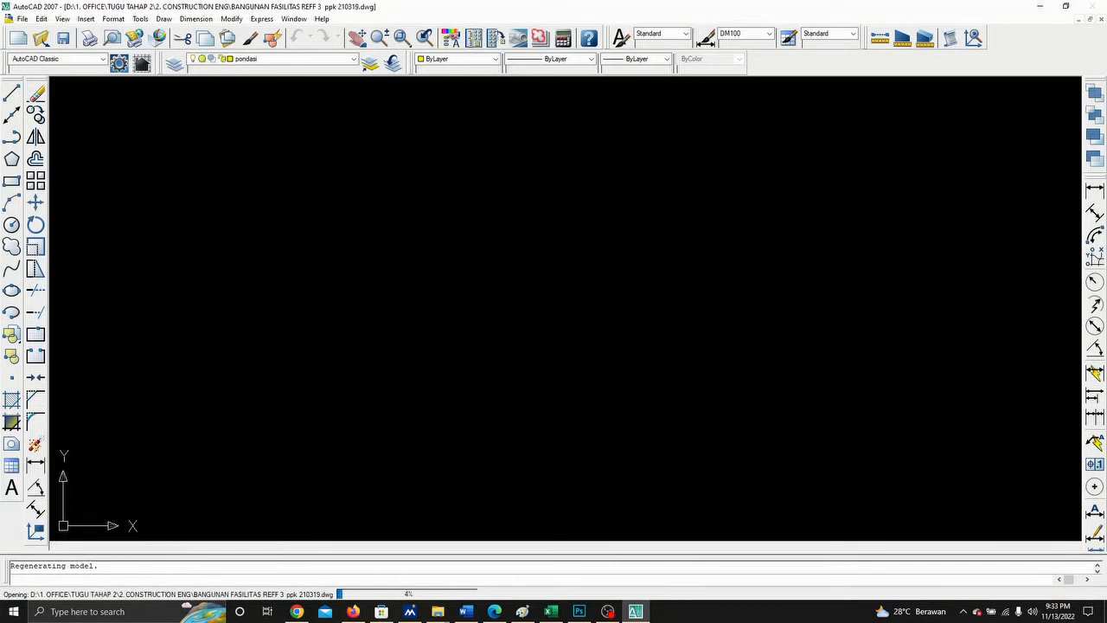
# - Return to File Explorer and open the LAND SCAPE & TAMAN folder inside REVIU BANGUNAN FASILITAS MYC2
pyautogui.click(437, 613)
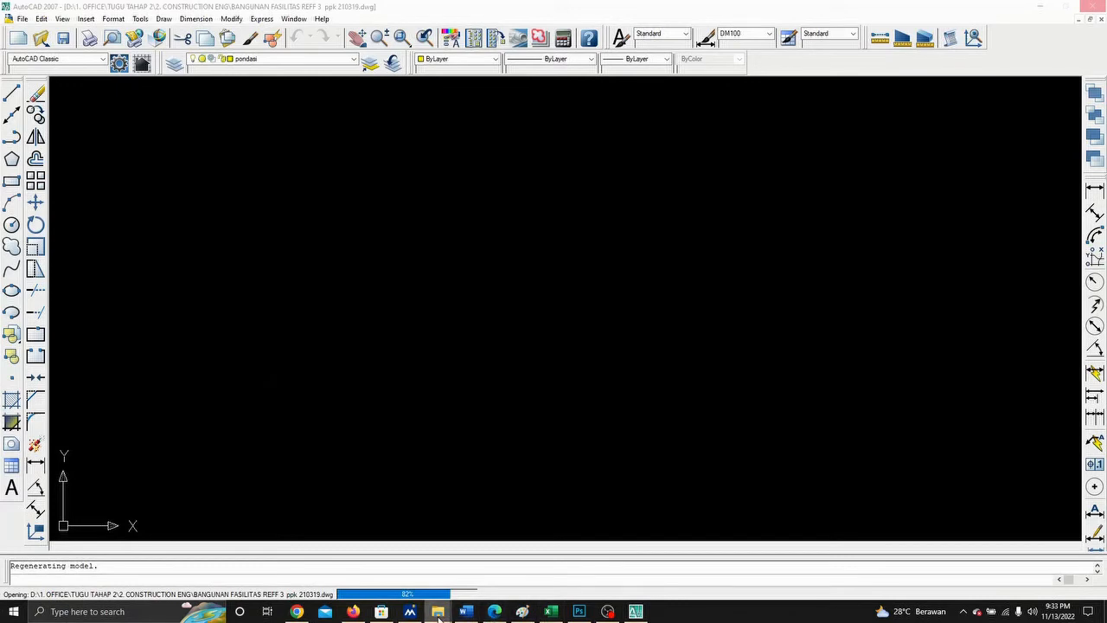
pyautogui.moveTo(438, 612)
pyautogui.moveTo(538, 557)
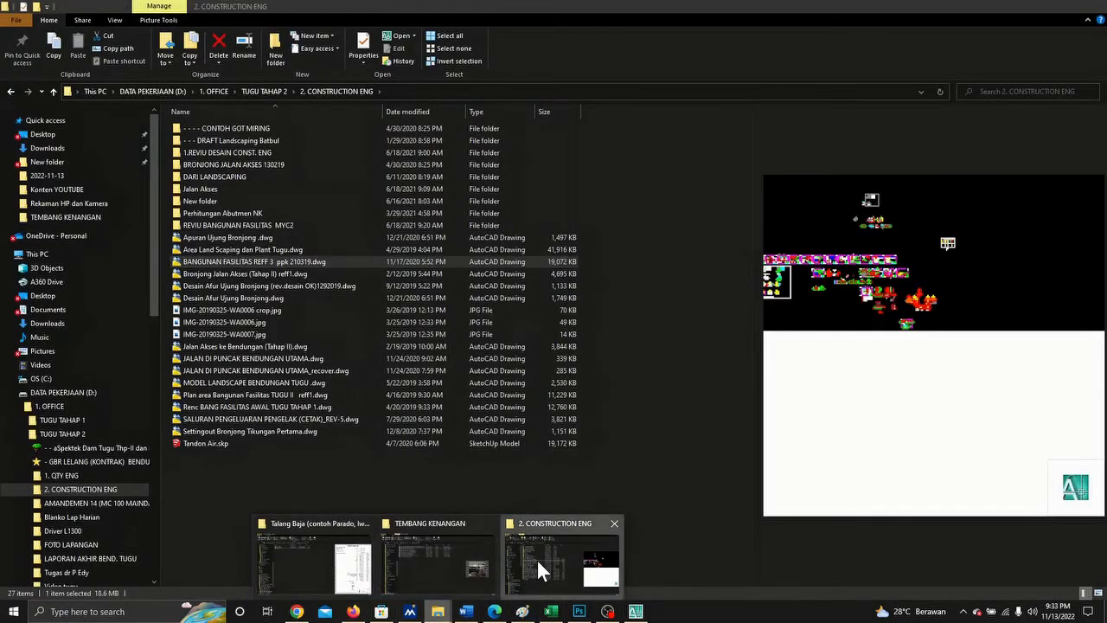
pyautogui.click(537, 558)
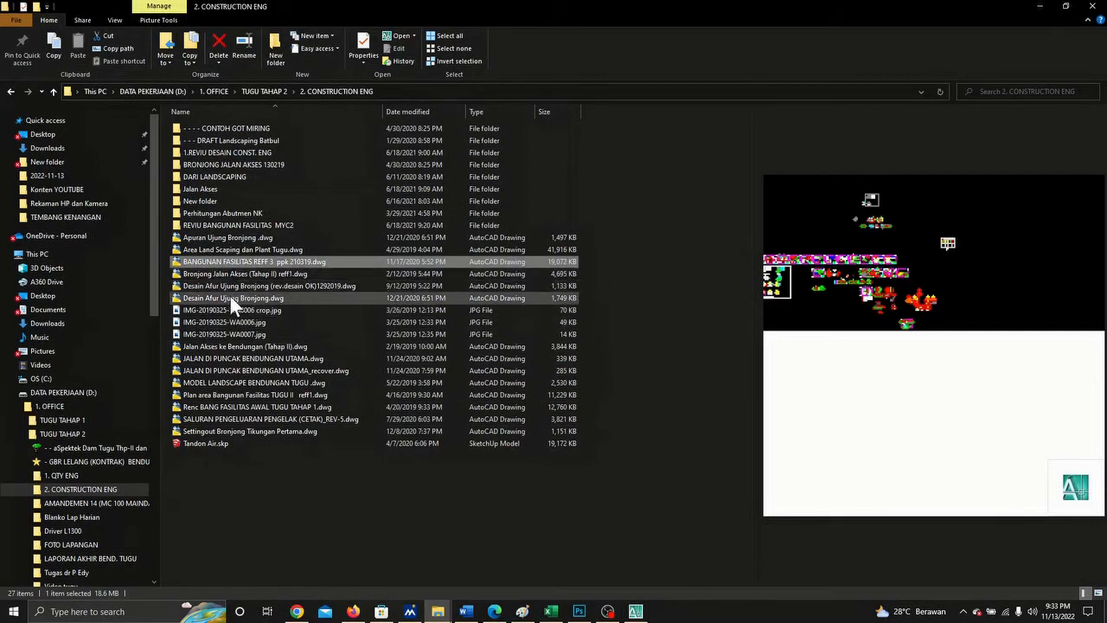
pyautogui.click(233, 225)
pyautogui.doubleClick(232, 225)
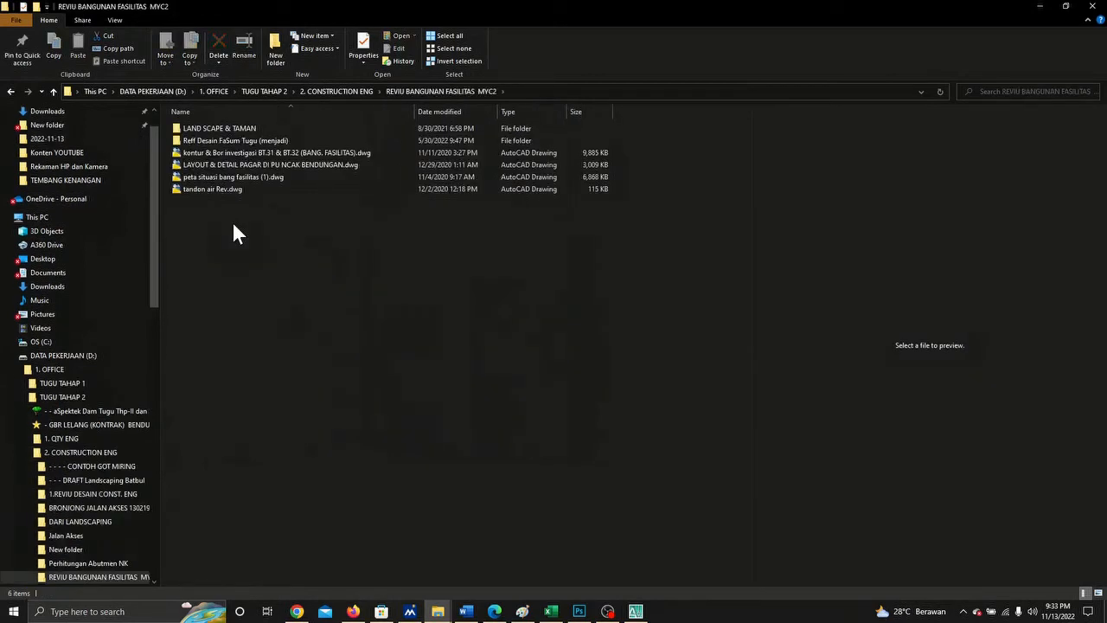
pyautogui.click(231, 162)
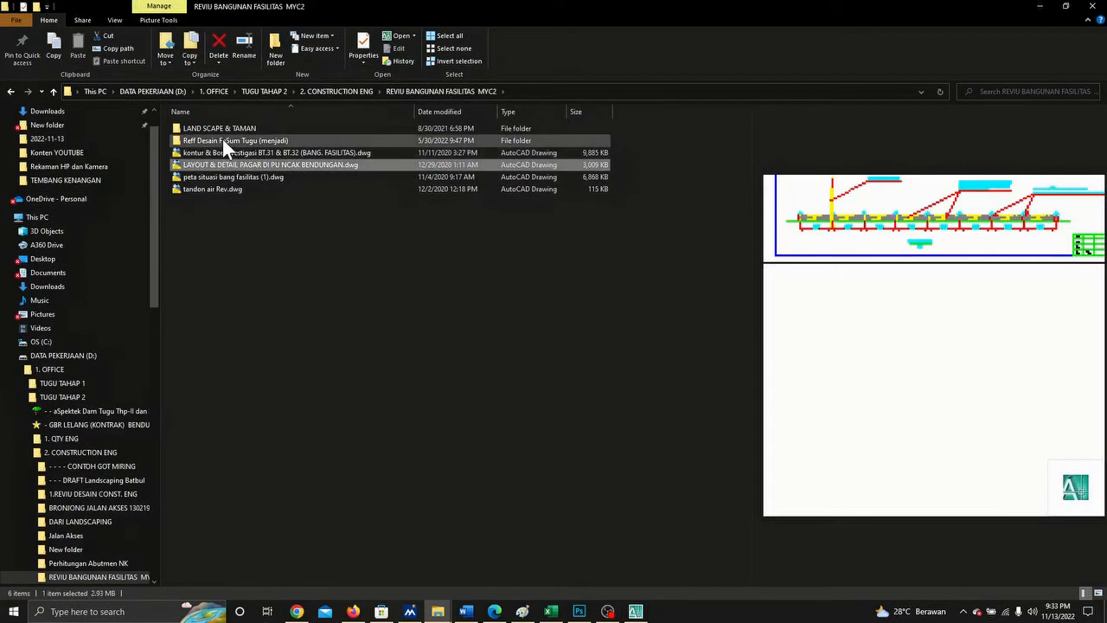
pyautogui.click(222, 140)
pyautogui.click(221, 125)
pyautogui.doubleClick(220, 128)
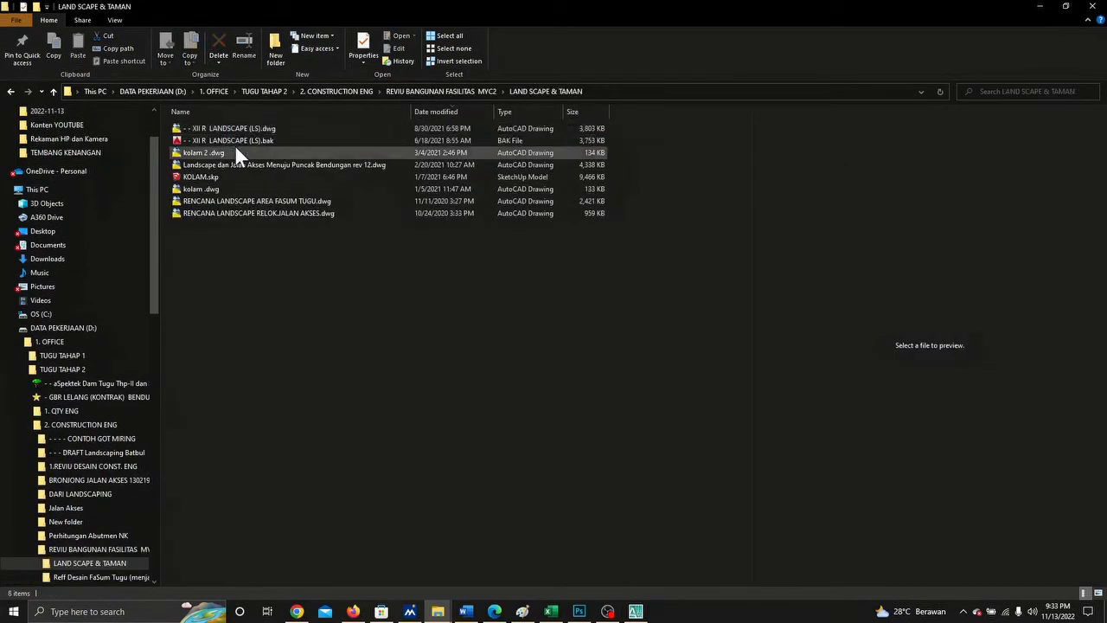
# - Preview the landscape drawings and open Landscape dan Jalan Akses Menuju Puncak Bendungan rev 12.dwg
pyautogui.click(235, 129)
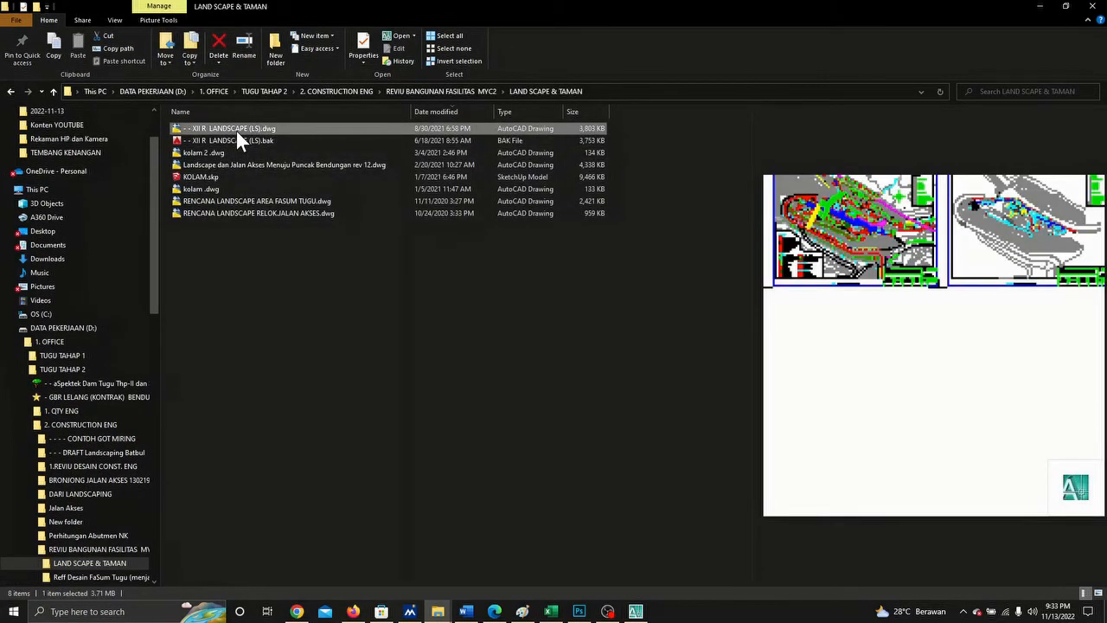
pyautogui.click(240, 166)
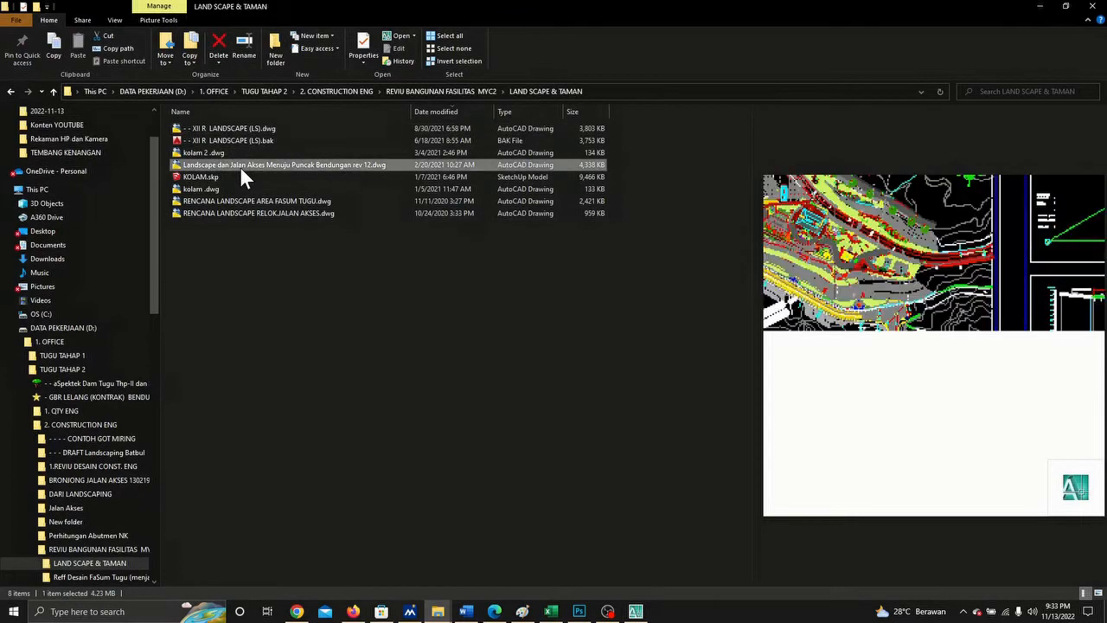
pyautogui.doubleClick(242, 166)
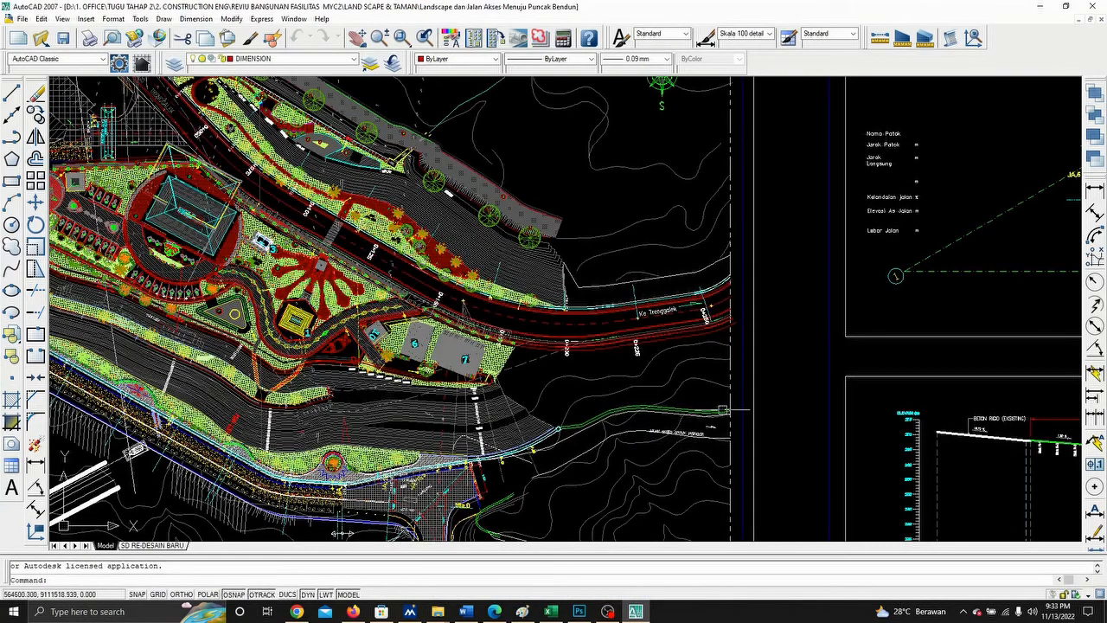
# - Examine the landscape site plan, from the overall sheet layout to the buildings, paths and planting
pyautogui.scroll(-5, 779, 363)
pyautogui.scroll(-6, 824, 119)
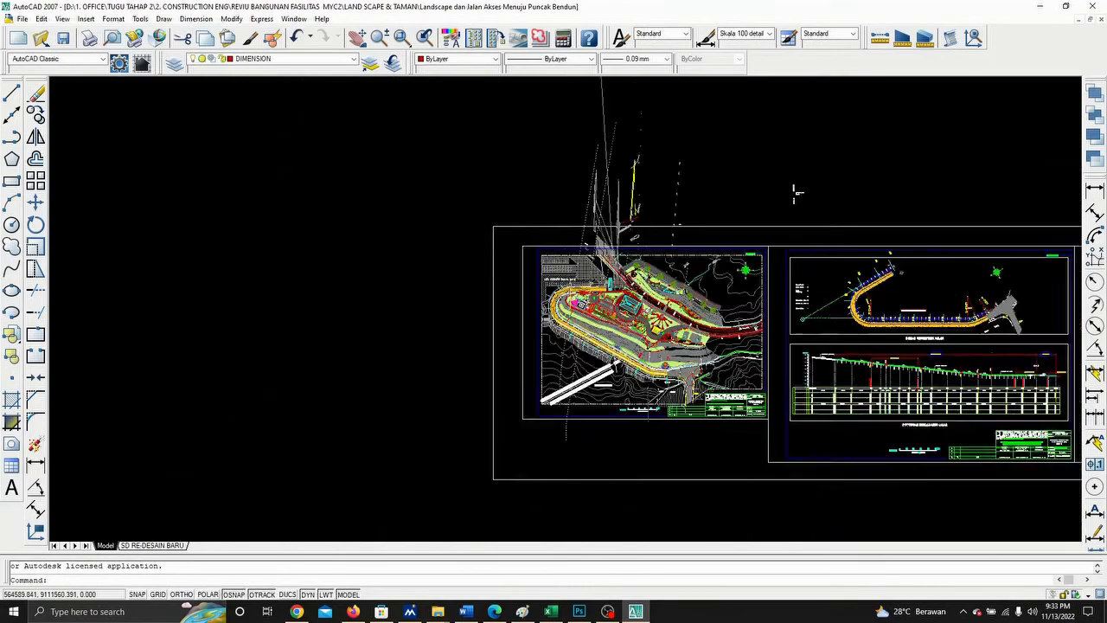
pyautogui.scroll(6, 632, 328)
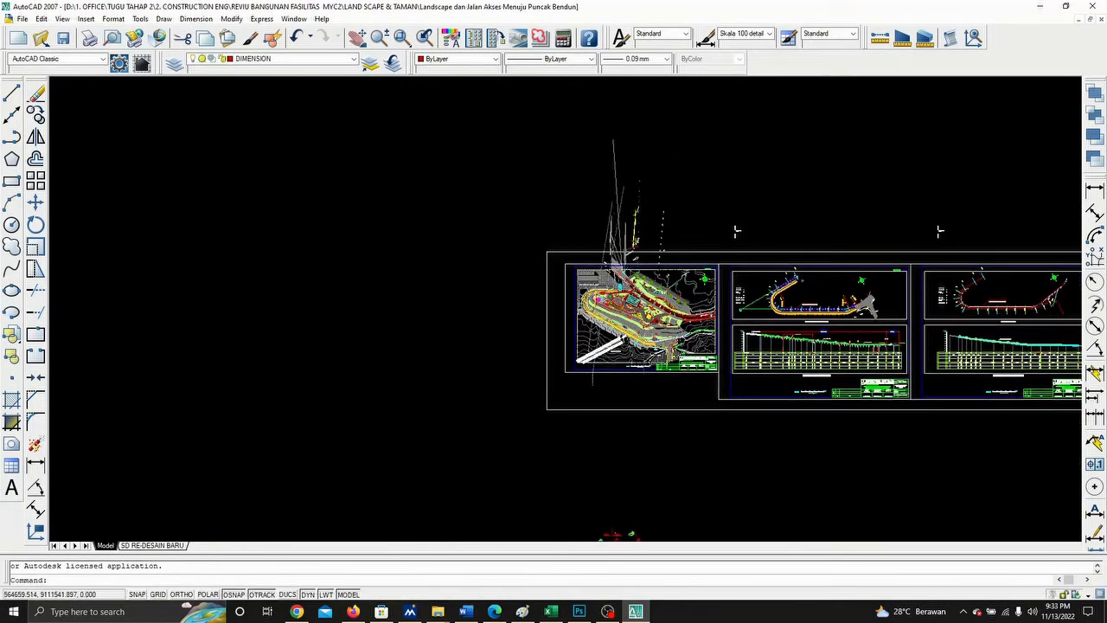
pyautogui.scroll(7, 838, 315)
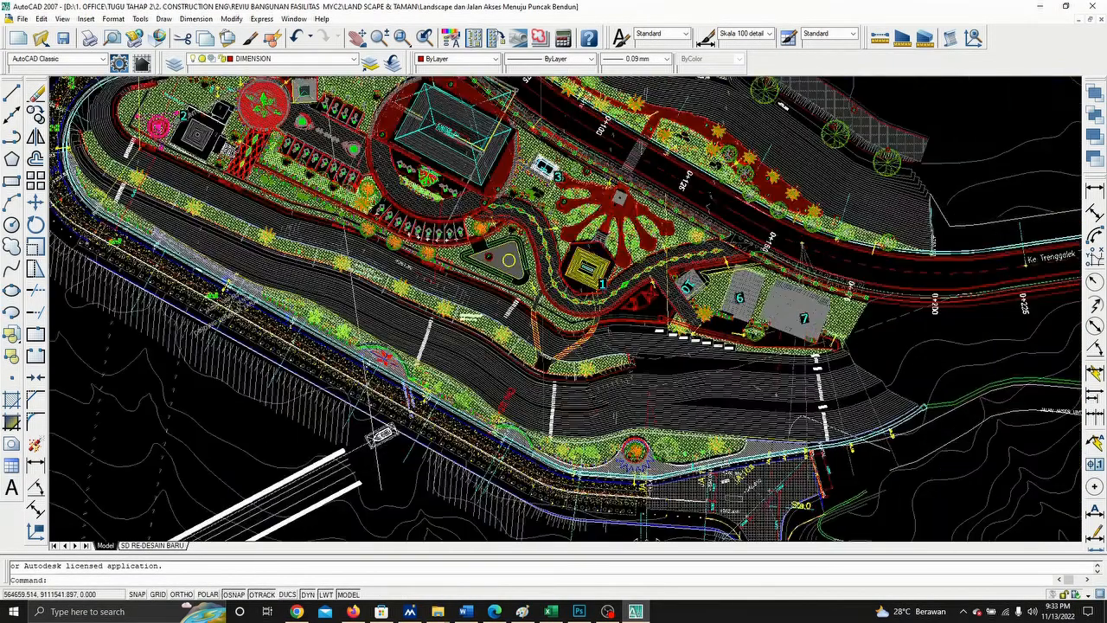
pyautogui.moveTo(839, 315)
pyautogui.mouseDown(button='middle')
pyautogui.moveTo(841, 262)
pyautogui.moveTo(856, 267)
pyautogui.mouseUp(button='middle')
pyautogui.moveTo(599, 200)
pyautogui.mouseDown(button='middle')
pyautogui.moveTo(709, 224)
pyautogui.moveTo(756, 217)
pyautogui.moveTo(655, 280)
pyautogui.mouseUp(button='middle')
pyautogui.scroll(-3, 704, 232)
pyautogui.scroll(-2, 701, 229)
pyautogui.scroll(5, 571, 199)
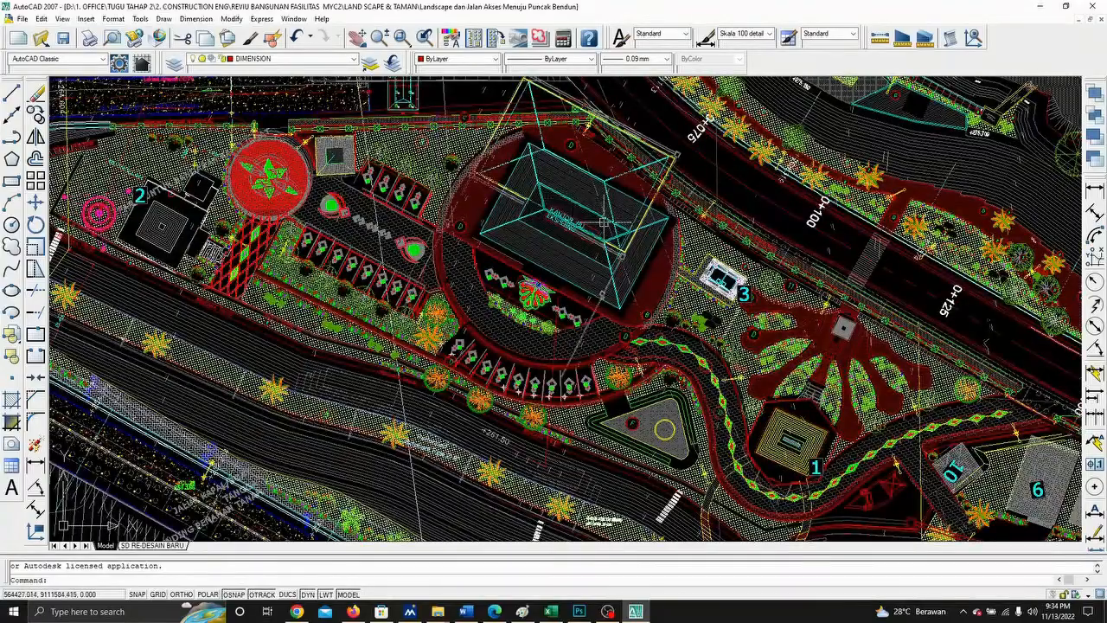
# - Examine the sheets beside the site plan, including the road geometry plan and the longitudinal sections of the road and channel
pyautogui.scroll(-2, 620, 252)
pyautogui.scroll(-8, 609, 235)
pyautogui.moveTo(847, 269)
pyautogui.mouseDown(button='middle')
pyautogui.moveTo(420, 265)
pyautogui.moveTo(478, 258)
pyautogui.mouseUp(button='middle')
pyautogui.scroll(5, 796, 283)
pyautogui.scroll(-4, 796, 283)
pyautogui.moveTo(868, 283); pyautogui.dragTo(624, 320, button='middle')
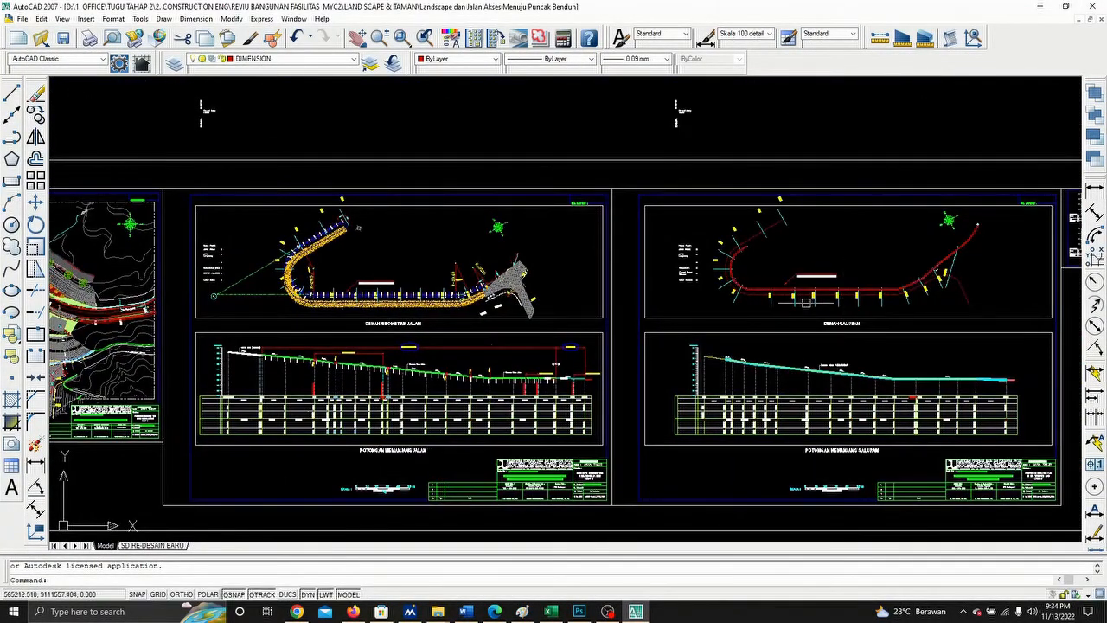
pyautogui.moveTo(300, 272); pyautogui.dragTo(388, 247, button='middle')
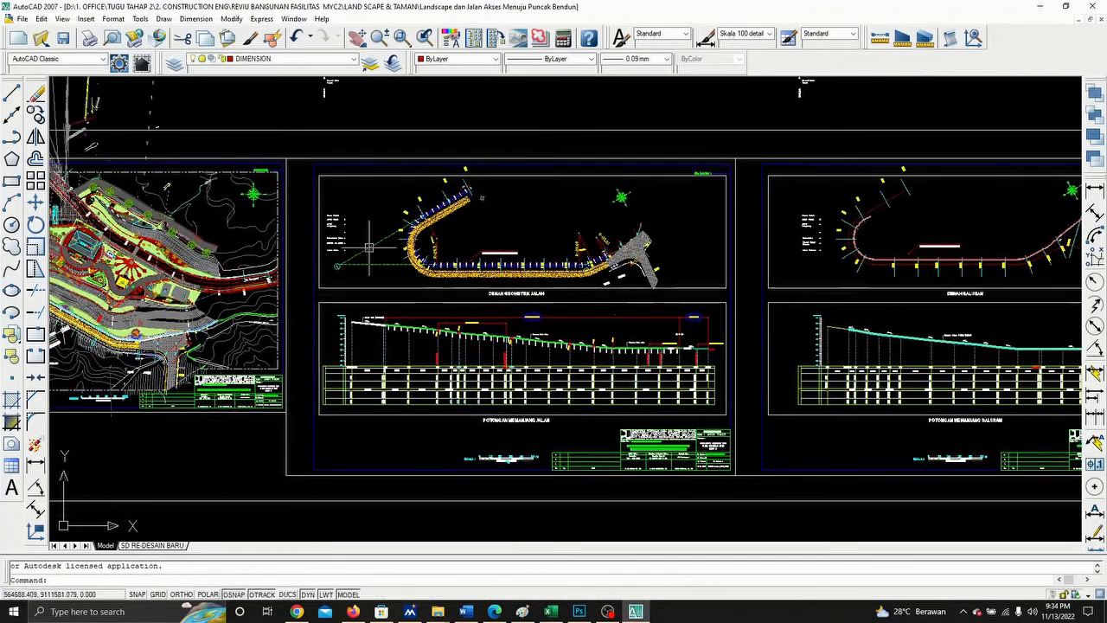
pyautogui.scroll(3, 385, 244)
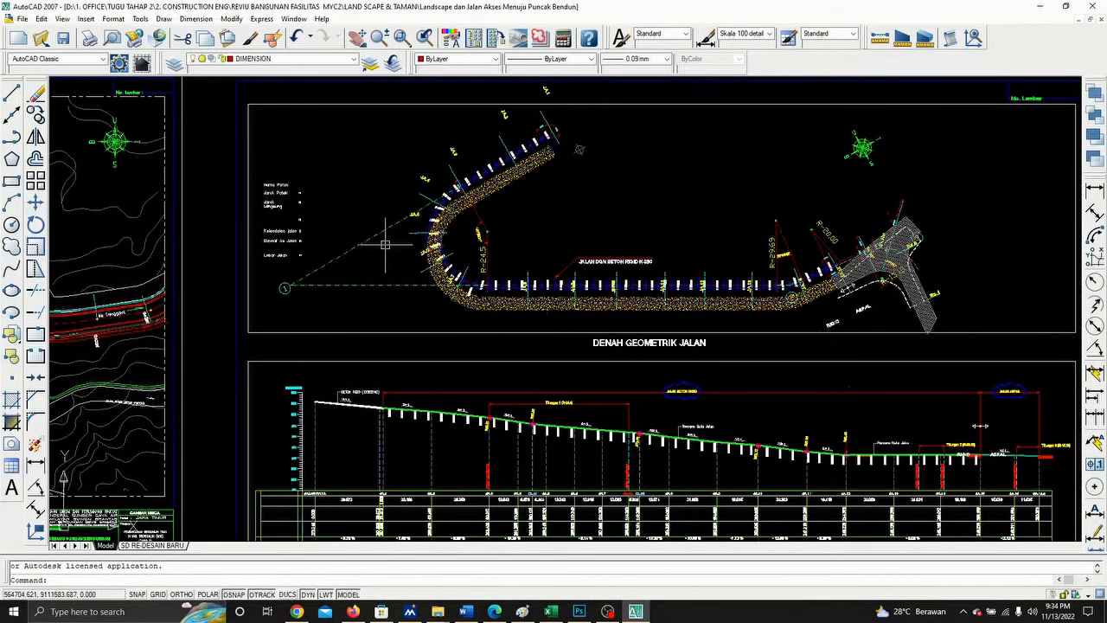
pyautogui.scroll(-2, 384, 245)
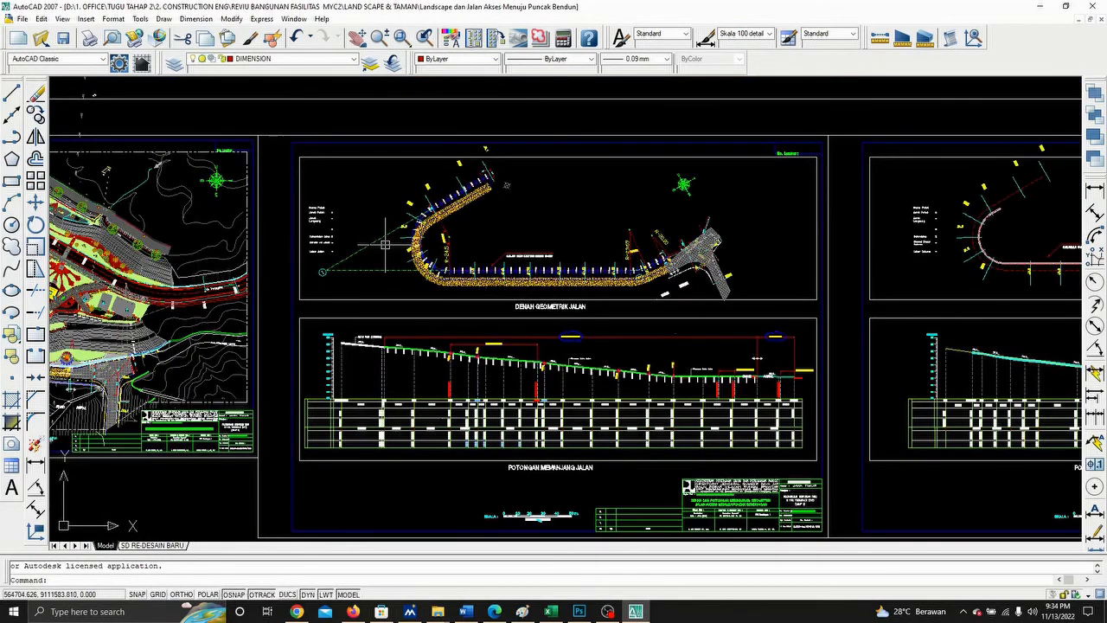
pyautogui.scroll(-4, 385, 244)
pyautogui.moveTo(557, 239); pyautogui.dragTo(701, 204, button='middle')
pyautogui.moveTo(858, 229)
pyautogui.mouseDown(button='middle')
pyautogui.moveTo(647, 274)
pyautogui.moveTo(510, 275)
pyautogui.mouseUp(button='middle')
pyautogui.moveTo(924, 232)
pyautogui.mouseDown(button='middle')
pyautogui.moveTo(816, 251)
pyautogui.moveTo(618, 259)
pyautogui.mouseUp(button='middle')
# - Examine the JA 9 cross section, the drawing's list of layers and the neighbouring cross-section and geometry sheets
pyautogui.scroll(10, 683, 215)
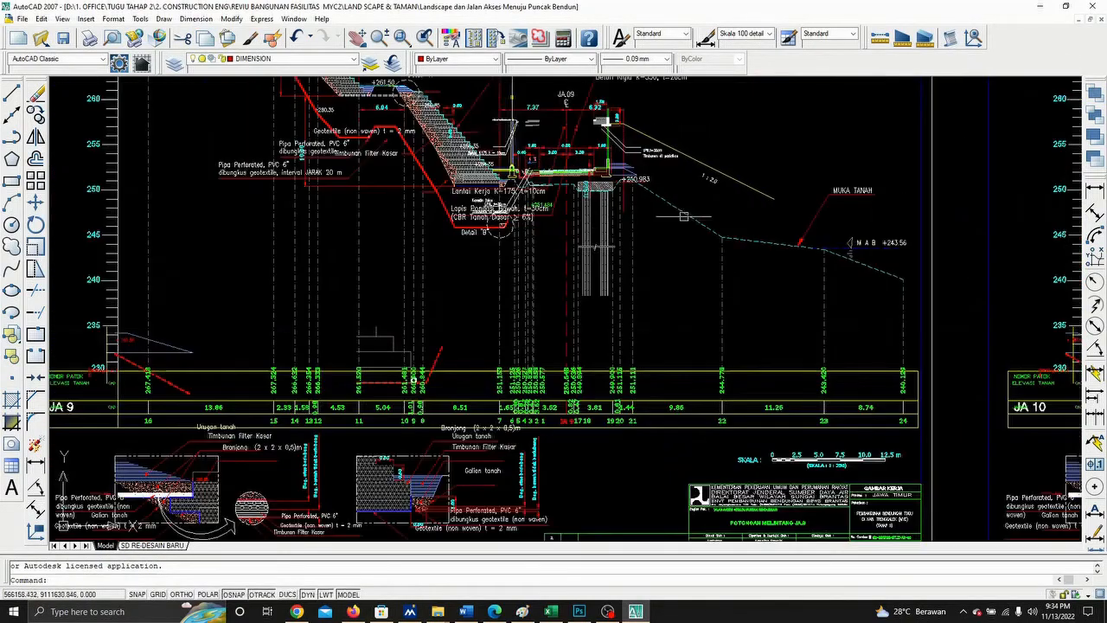
pyautogui.scroll(2, 509, 140)
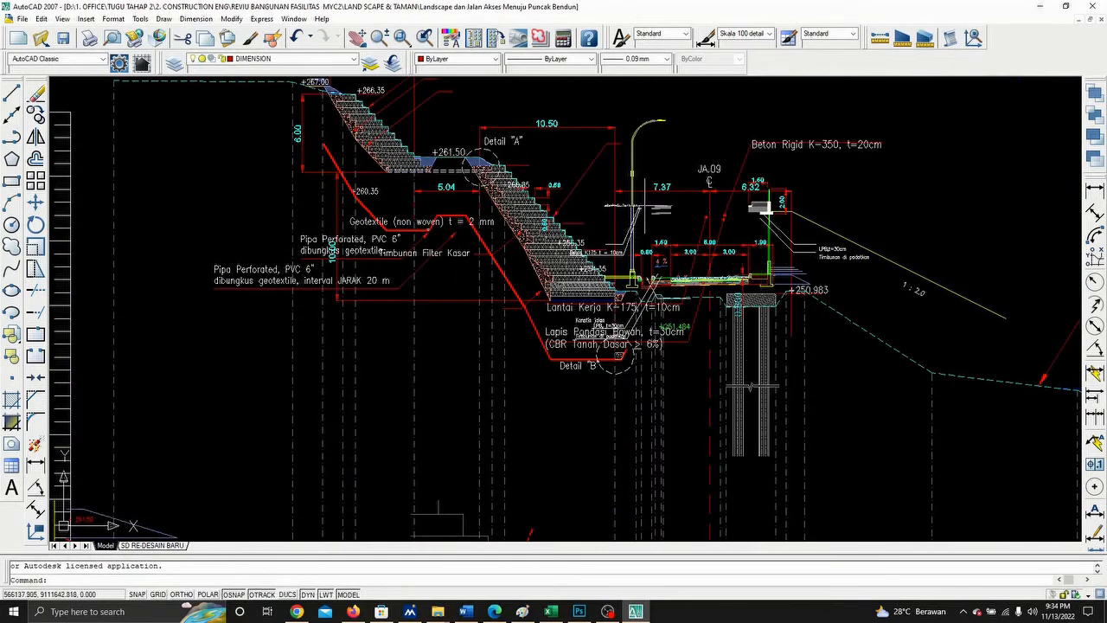
pyautogui.click(354, 59)
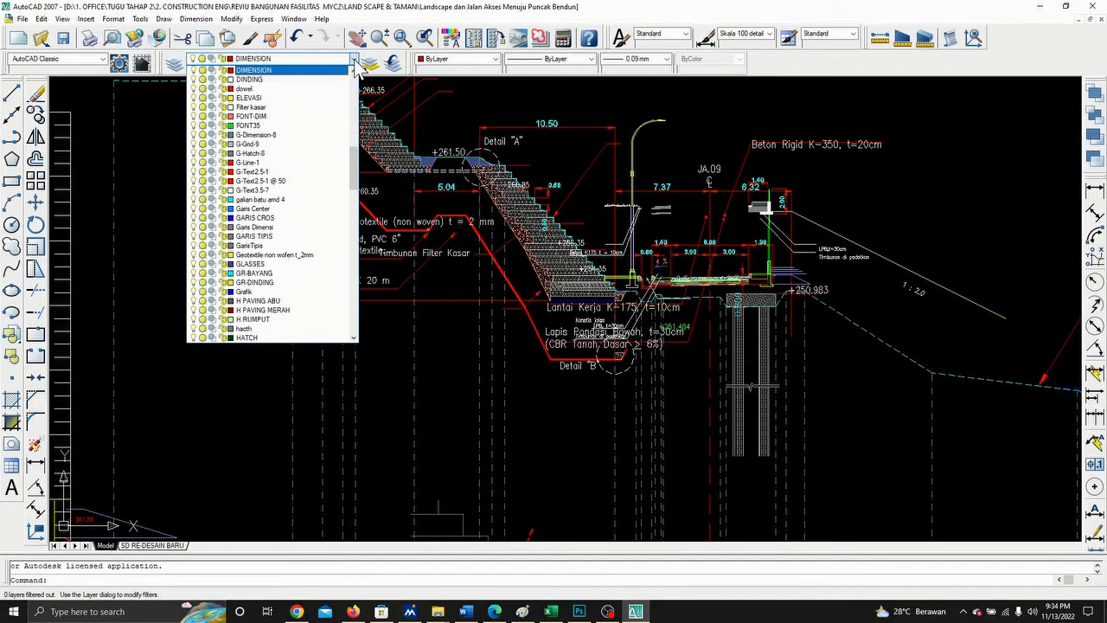
pyautogui.scroll(2, 497, 181)
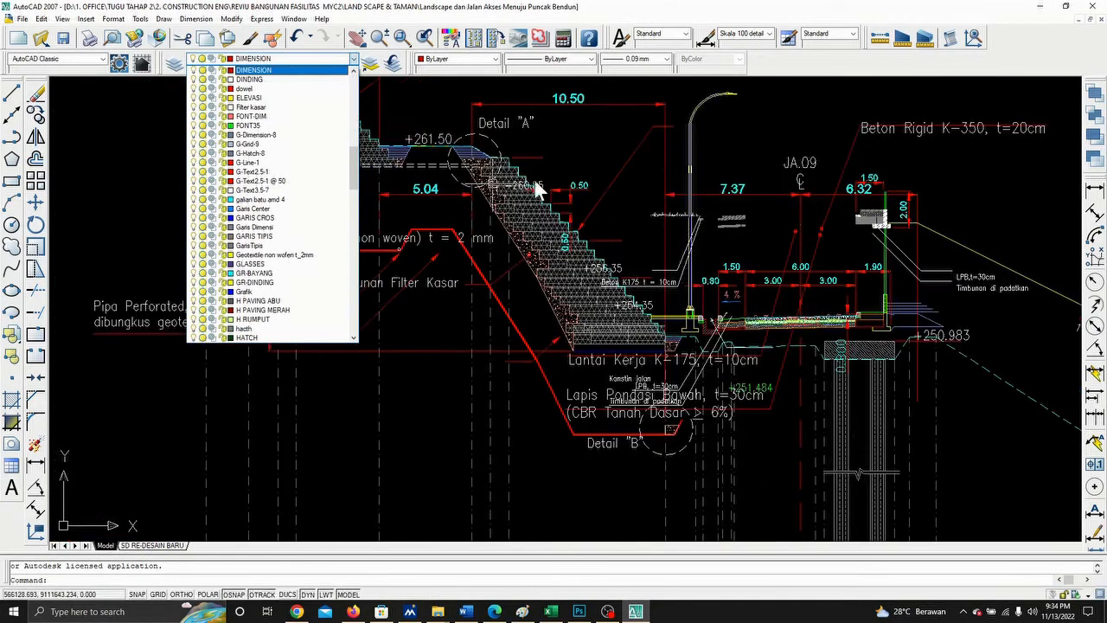
pyautogui.click(578, 156)
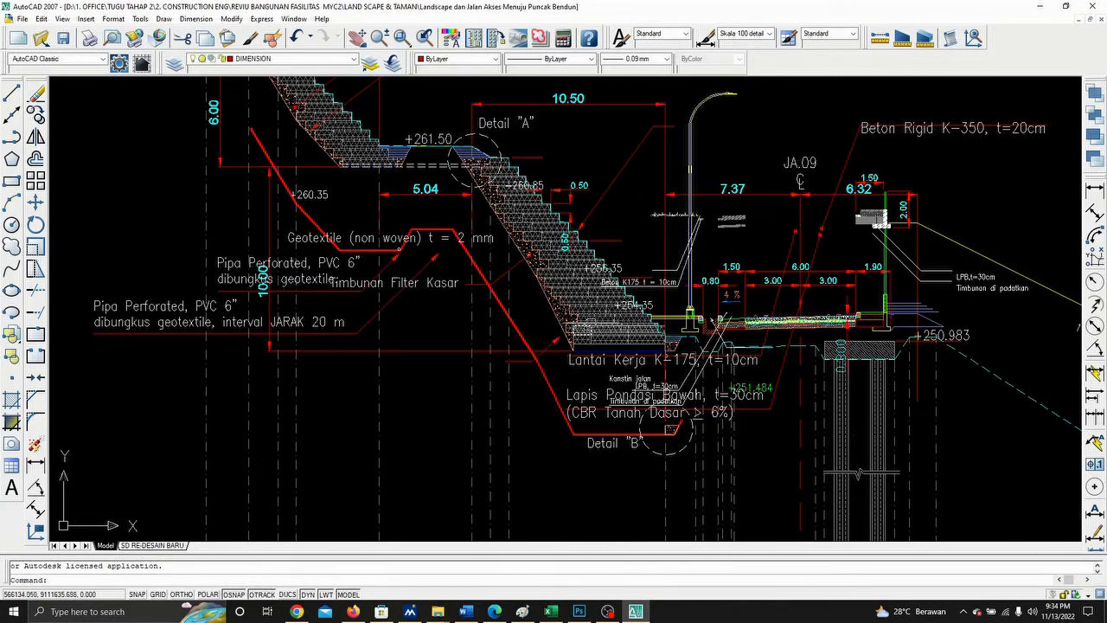
pyautogui.scroll(-6, 554, 311)
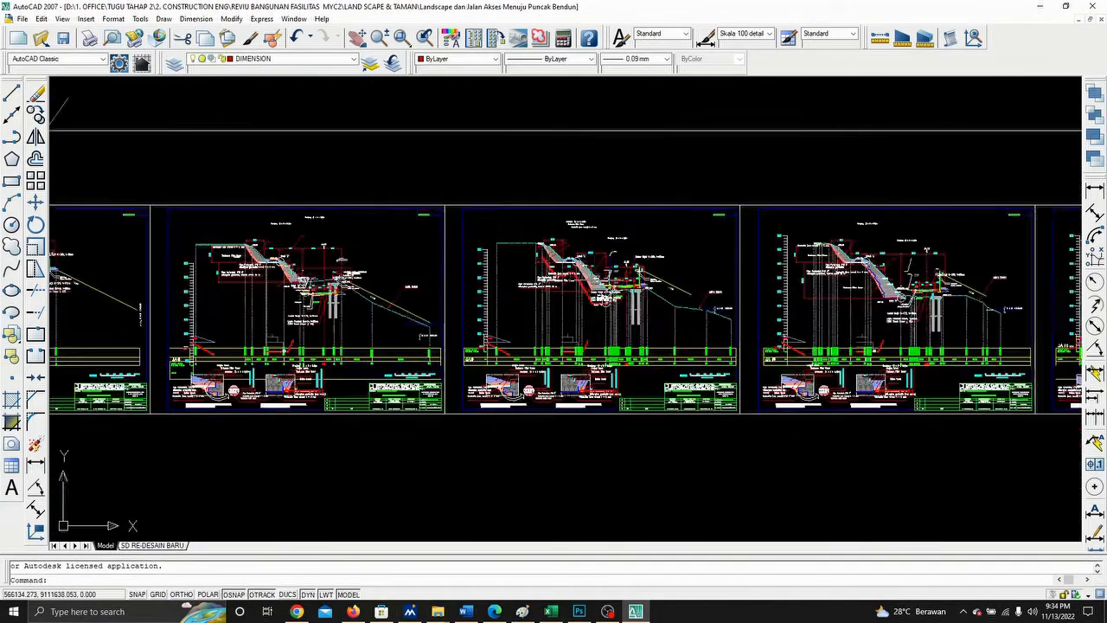
pyautogui.moveTo(566, 244); pyautogui.dragTo(731, 232, button='middle')
pyautogui.moveTo(121, 306)
pyautogui.mouseDown(button='middle')
pyautogui.moveTo(308, 286)
pyautogui.moveTo(492, 248)
pyautogui.mouseUp(button='middle')
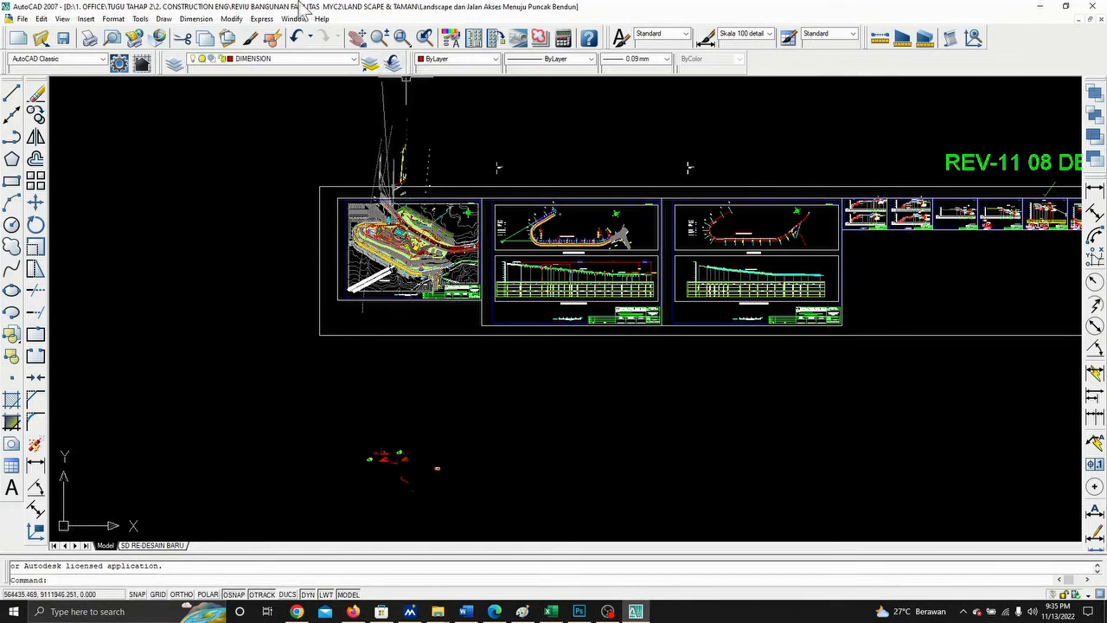
# - Switch to the practice drawing Latihan AutoCAD youtube dwg.dwg and find free space beside the array of circles
pyautogui.click(292, 18)
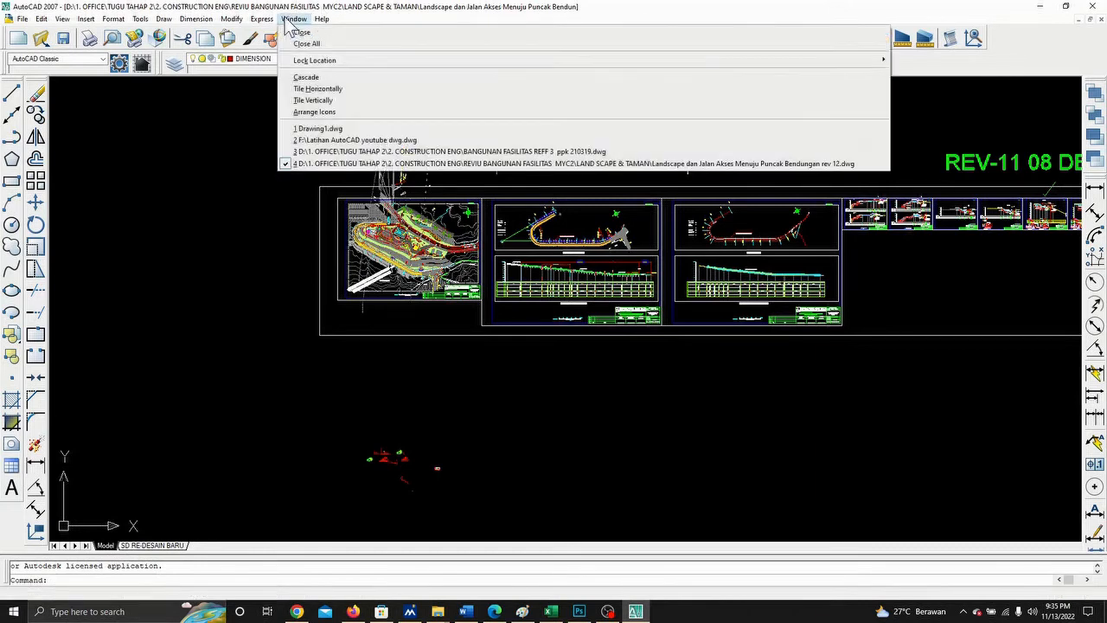
pyautogui.click(320, 128)
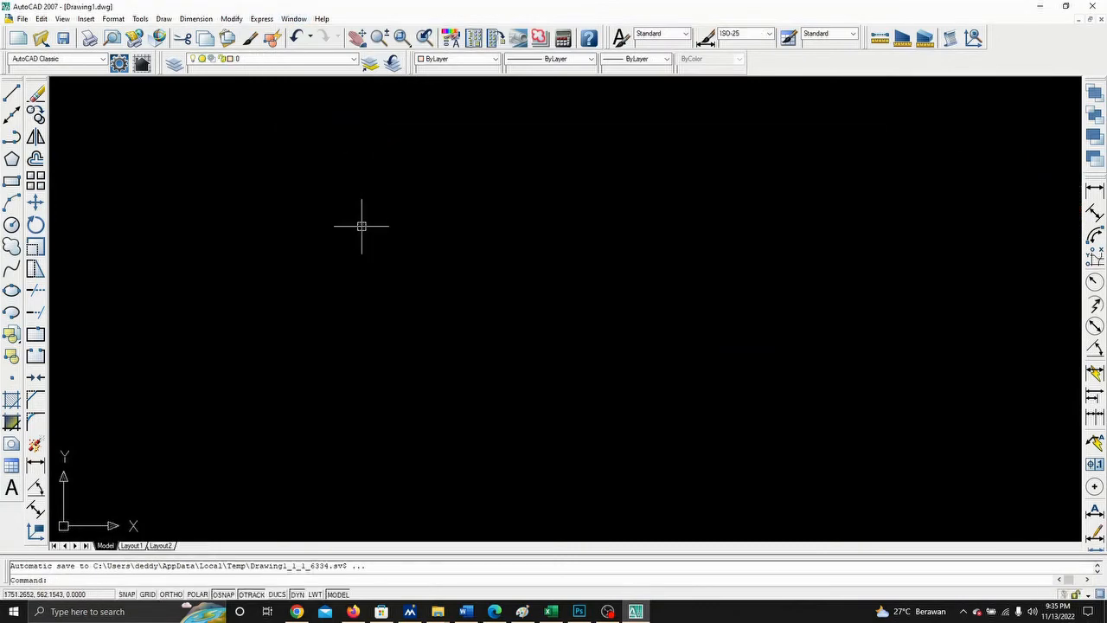
pyautogui.click(294, 18)
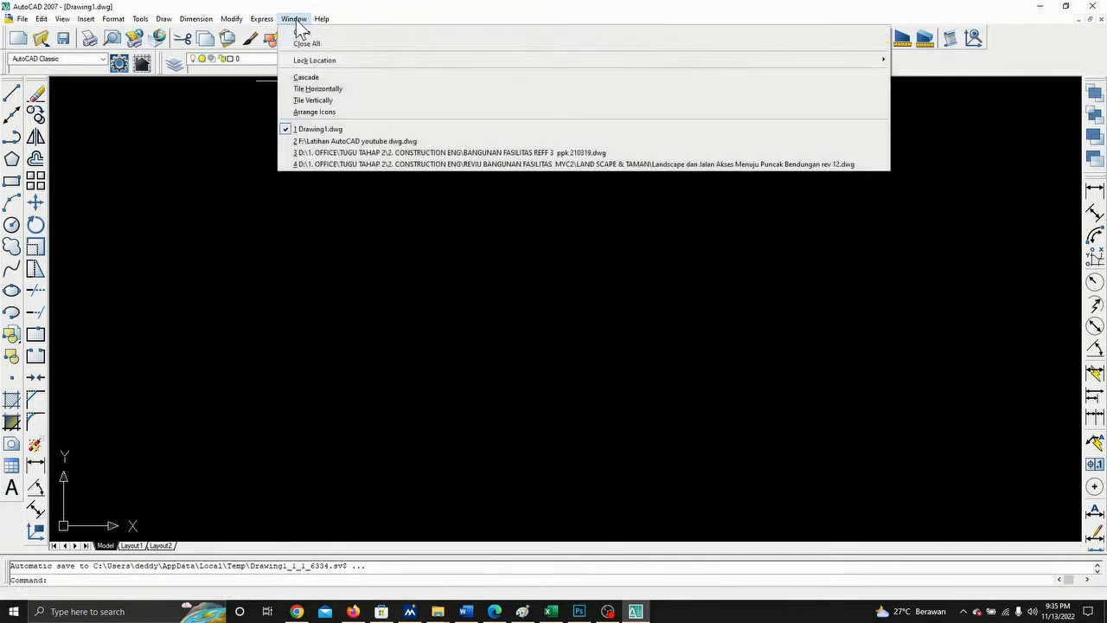
pyautogui.click(355, 140)
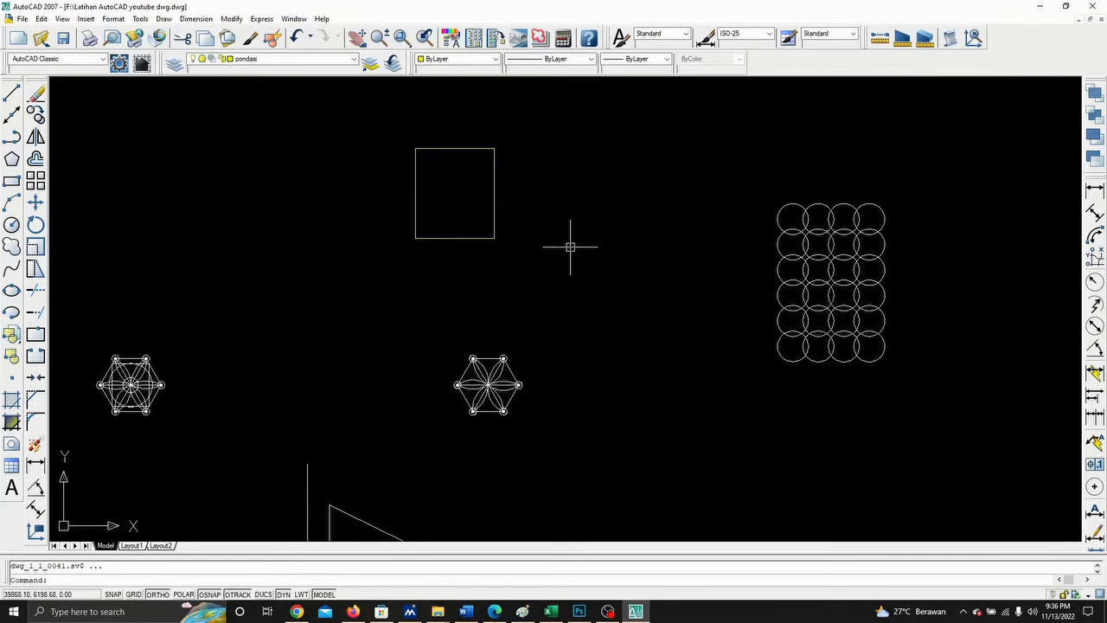
pyautogui.scroll(-5, 570, 248)
pyautogui.moveTo(375, 294); pyautogui.dragTo(444, 286, button='middle')
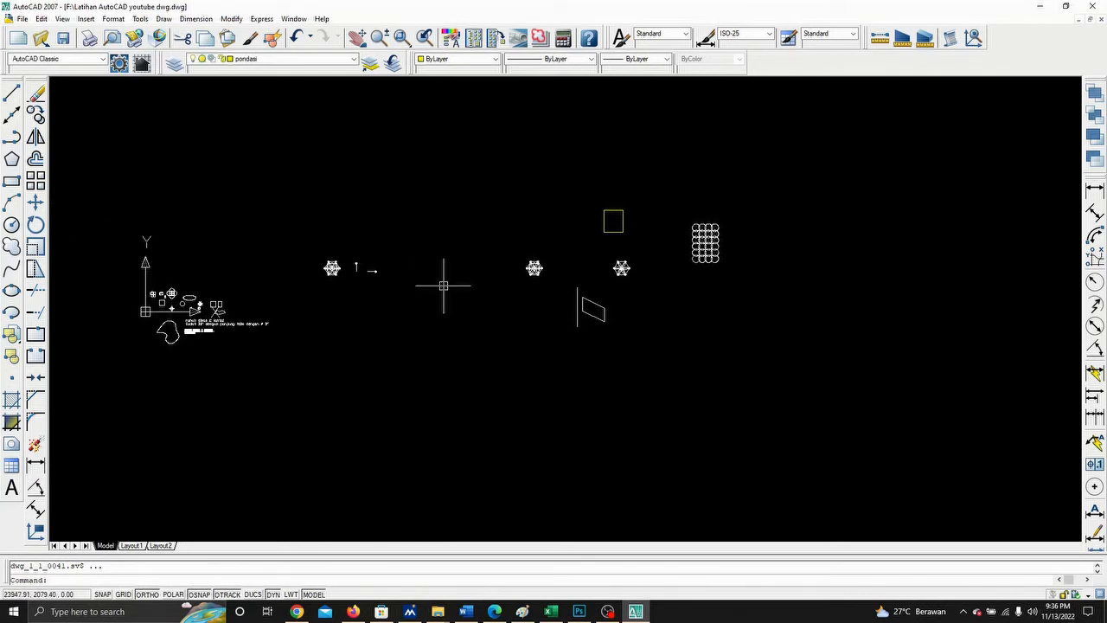
pyautogui.moveTo(686, 302)
pyautogui.mouseDown(button='middle')
pyautogui.moveTo(354, 222)
pyautogui.moveTo(904, 366)
pyautogui.moveTo(943, 335)
pyautogui.mouseUp(button='middle')
pyautogui.scroll(1, 277, 186)
pyautogui.scroll(5, 284, 198)
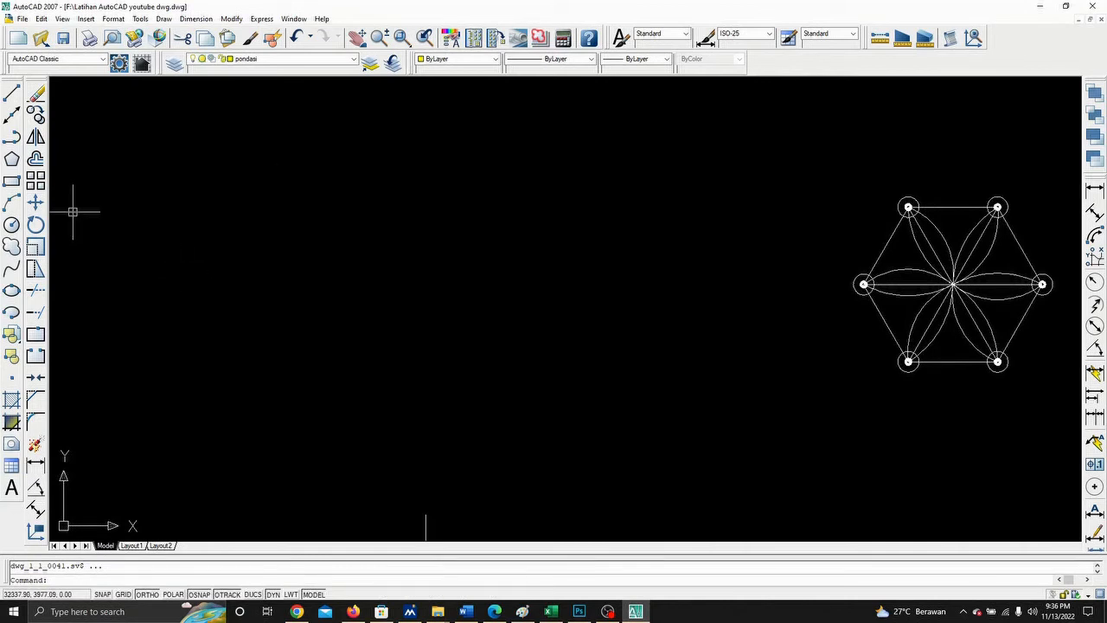
pyautogui.scroll(-5, 73, 211)
pyautogui.moveTo(337, 267); pyautogui.dragTo(218, 235, button='middle')
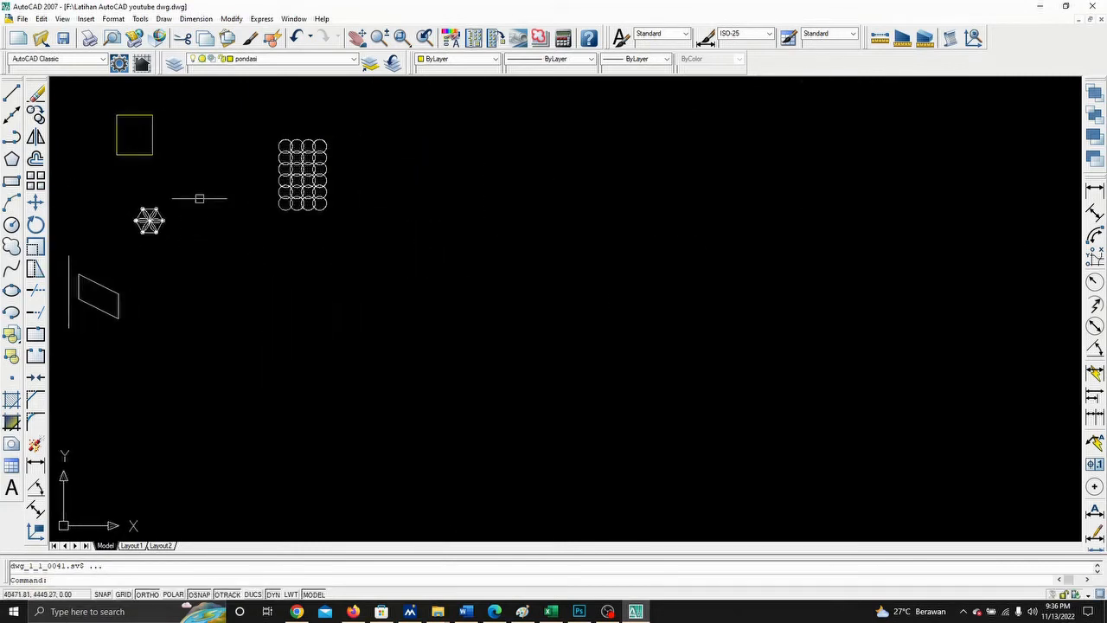
pyautogui.click(11, 180)
pyautogui.scroll(3, 371, 228)
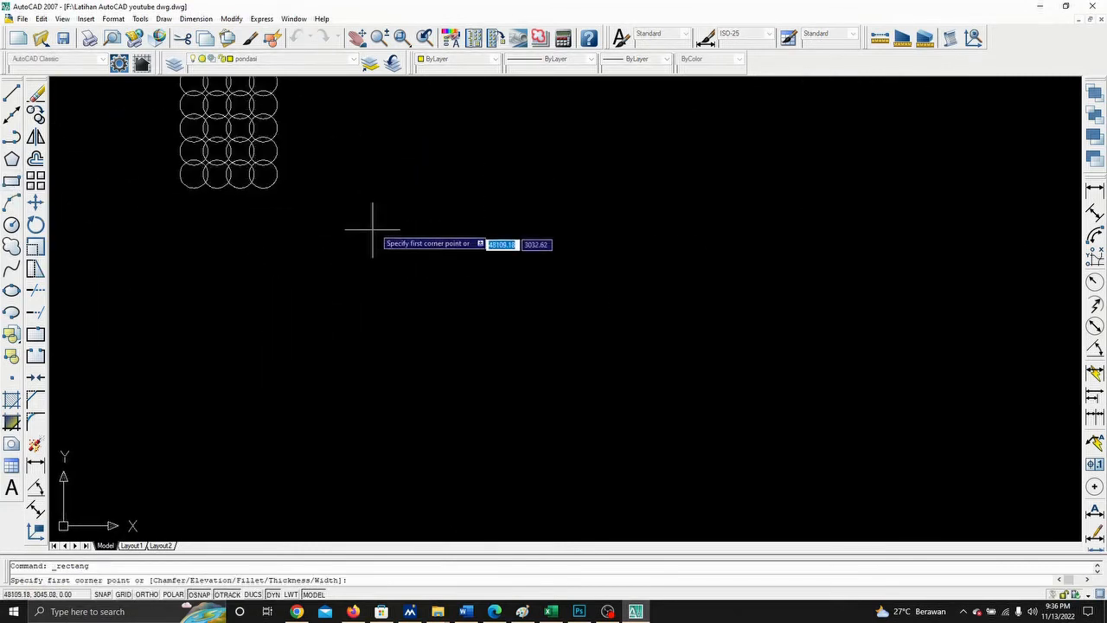
pyautogui.click(428, 210)
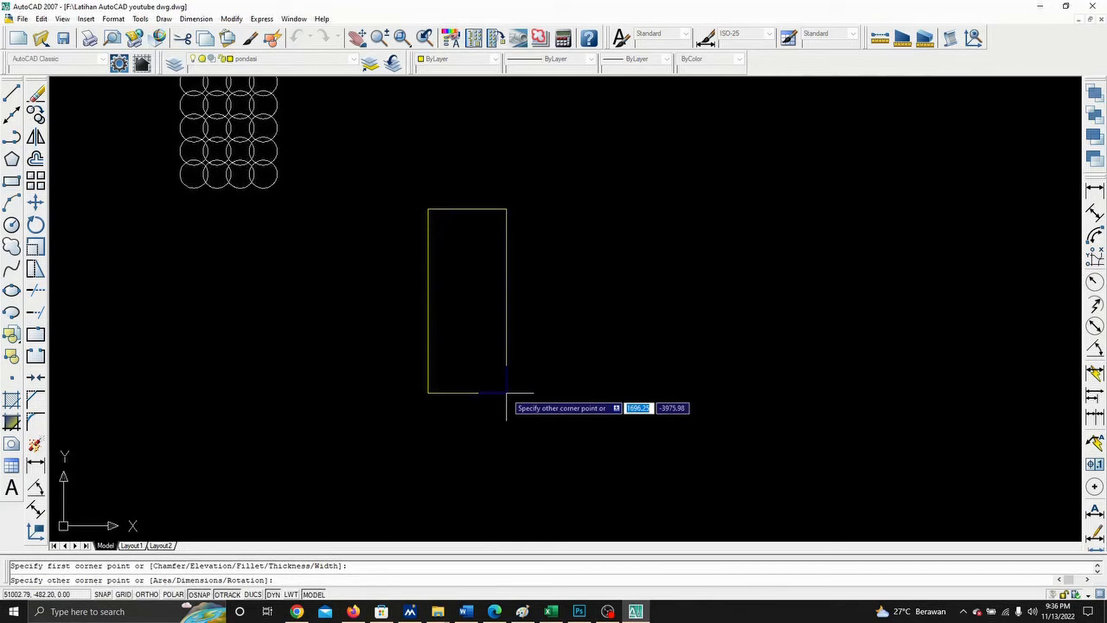
pyautogui.press('Escape')
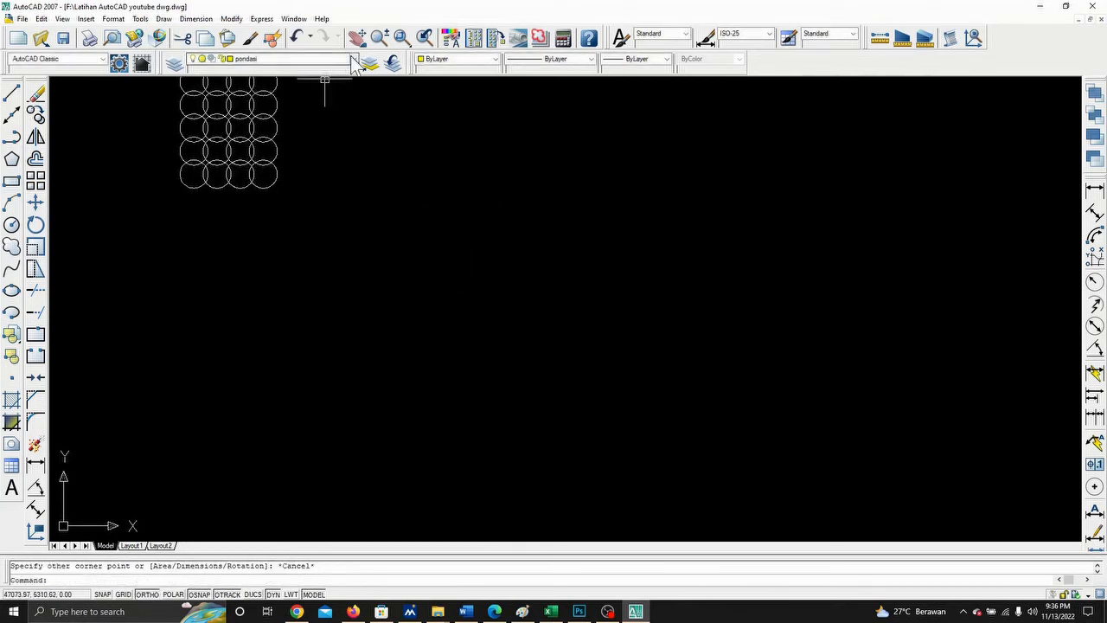
# - Make layer 0 current and draw an upright rectangle about 2083 wide in the free space beside the circle array
pyautogui.click(353, 59)
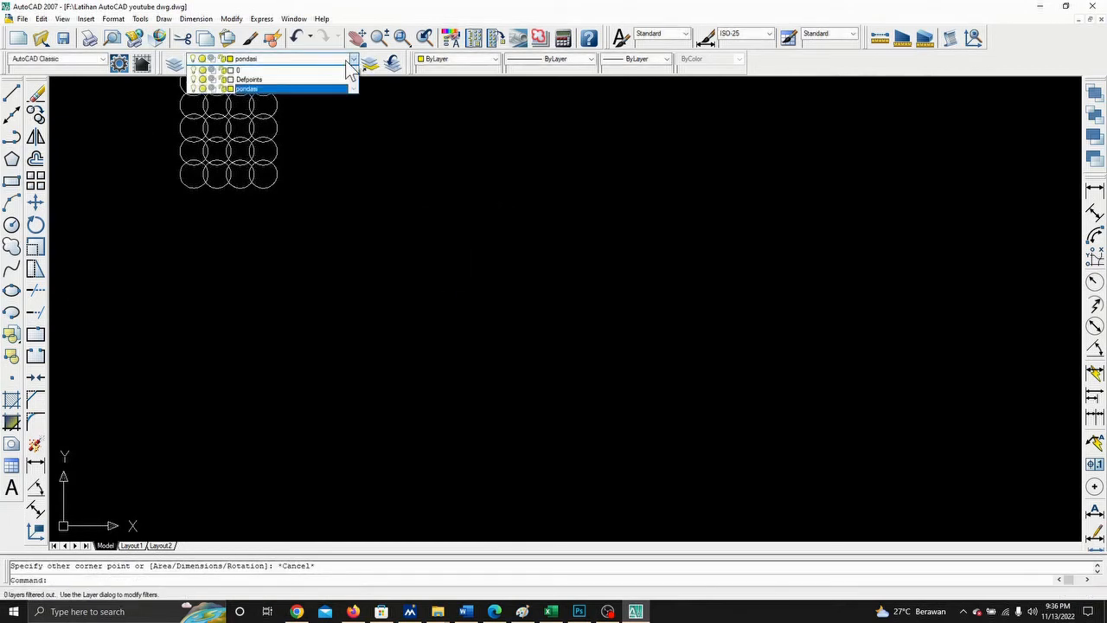
pyautogui.click(337, 81)
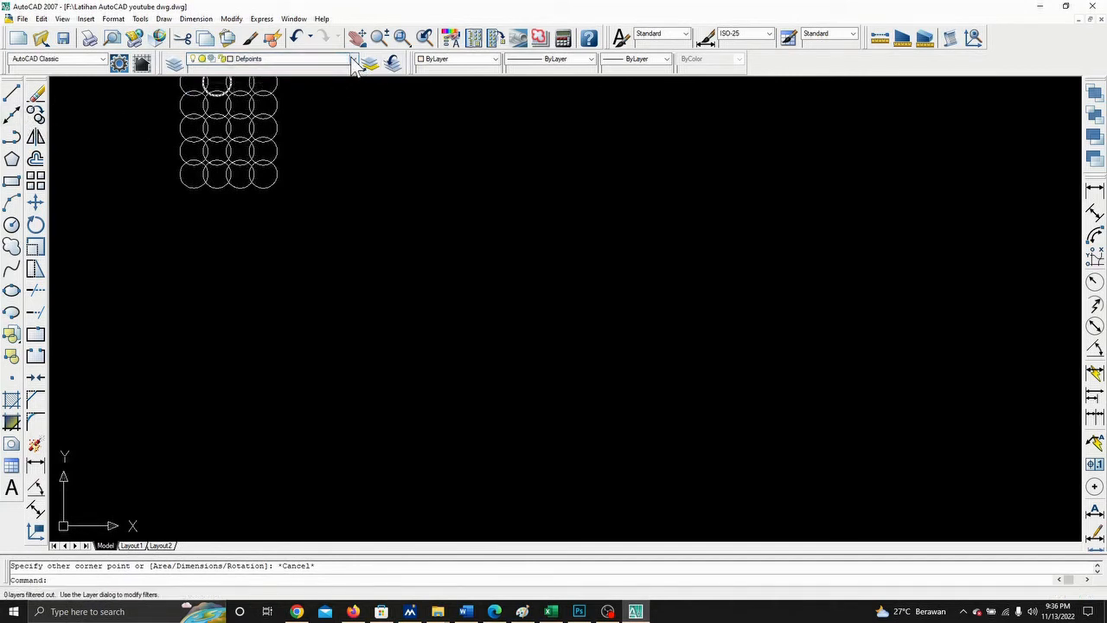
pyautogui.click(353, 59)
pyautogui.click(263, 70)
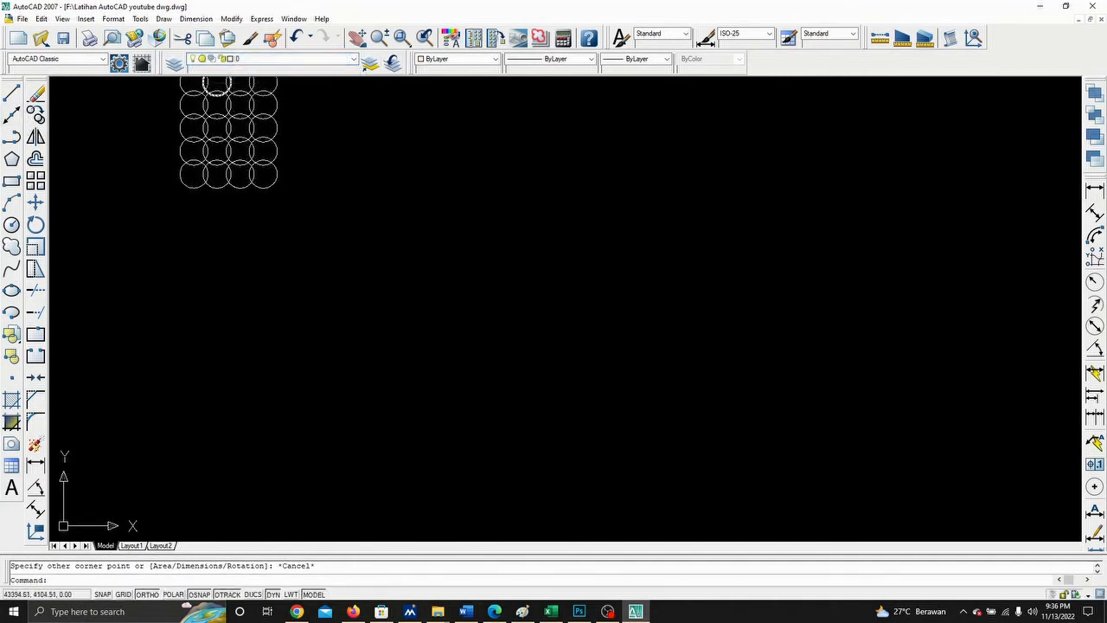
pyautogui.click(580, 219)
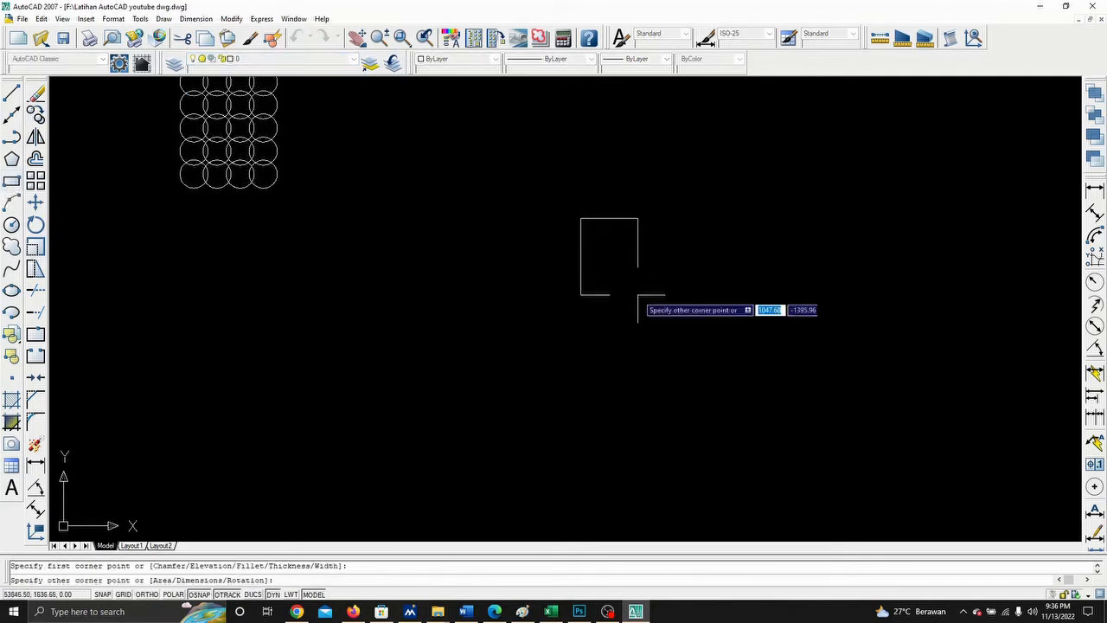
pyautogui.click(677, 418)
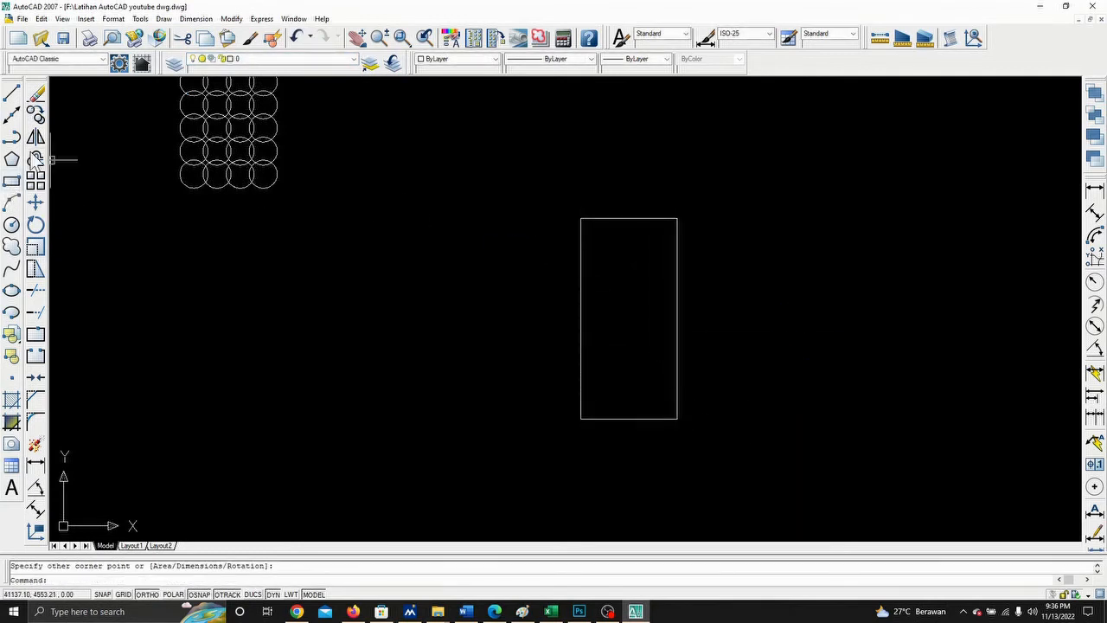
pyautogui.click(11, 225)
pyautogui.click(580, 218)
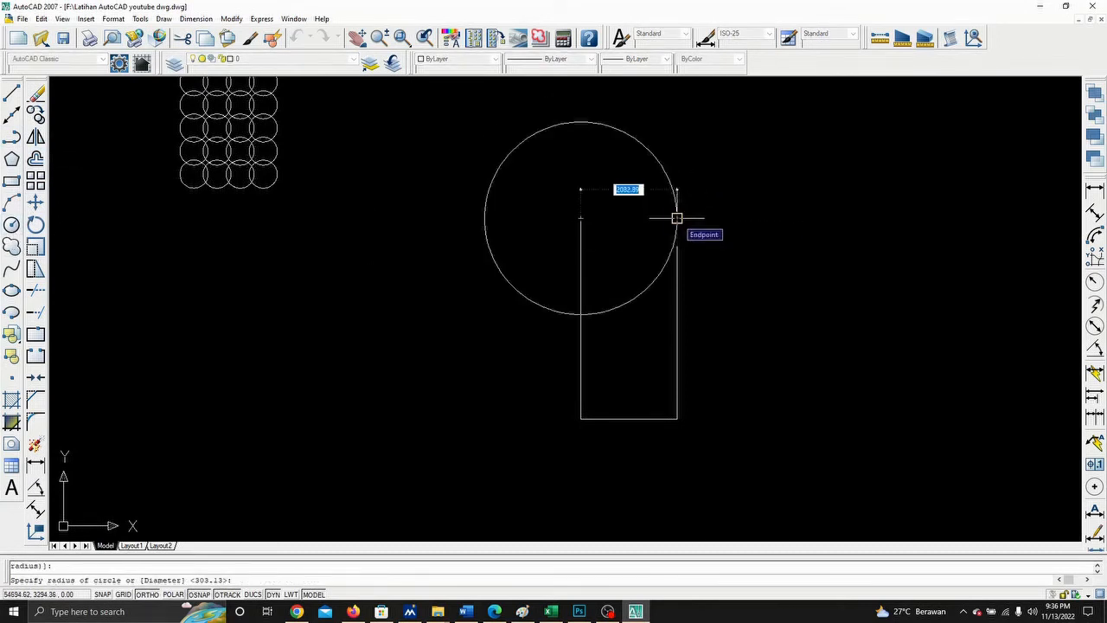
pyautogui.press('Escape')
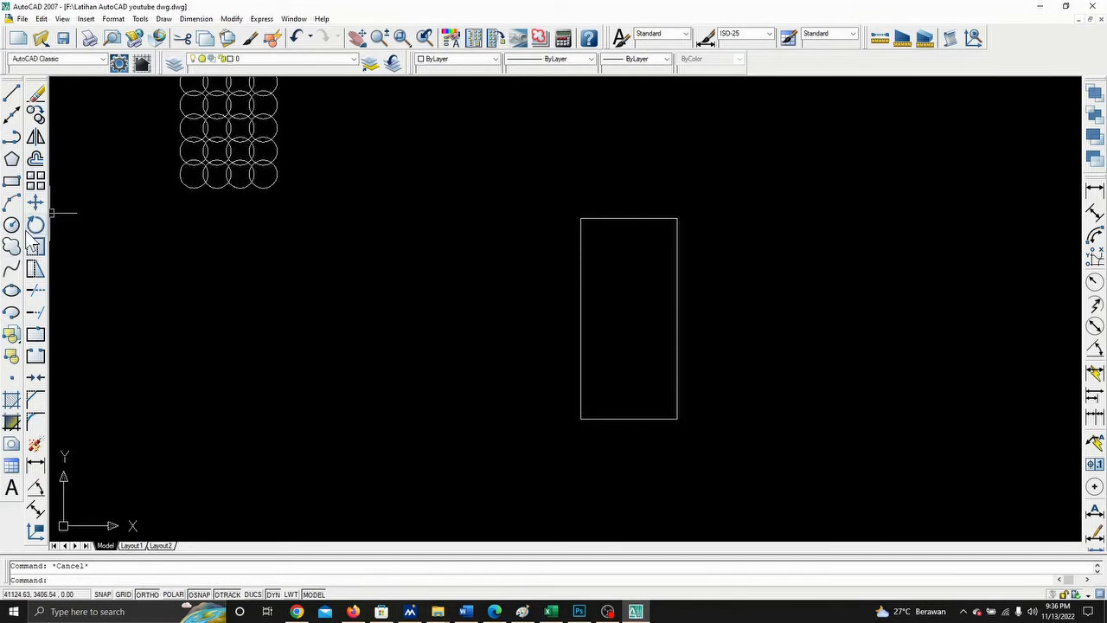
pyautogui.click(12, 204)
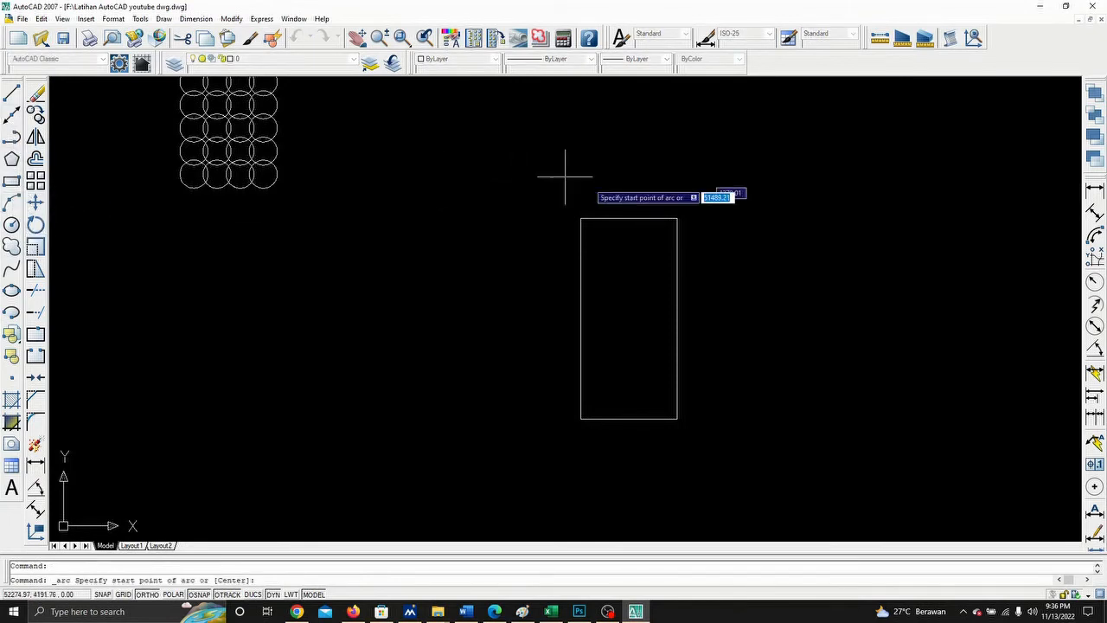
pyautogui.click(581, 218)
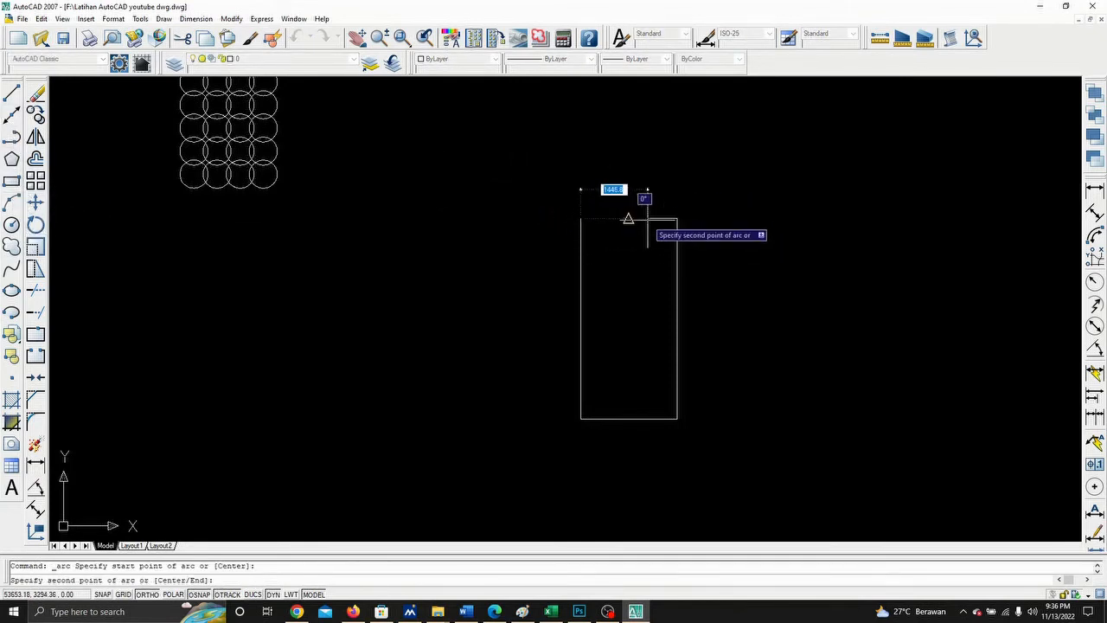
pyautogui.click(629, 218)
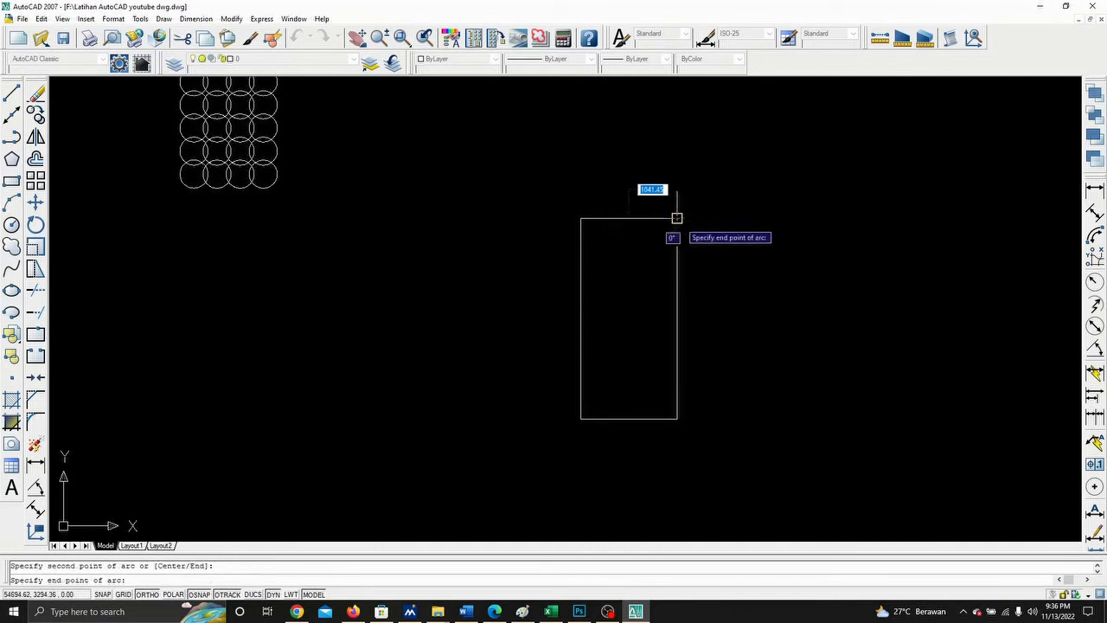
pyautogui.press('Escape')
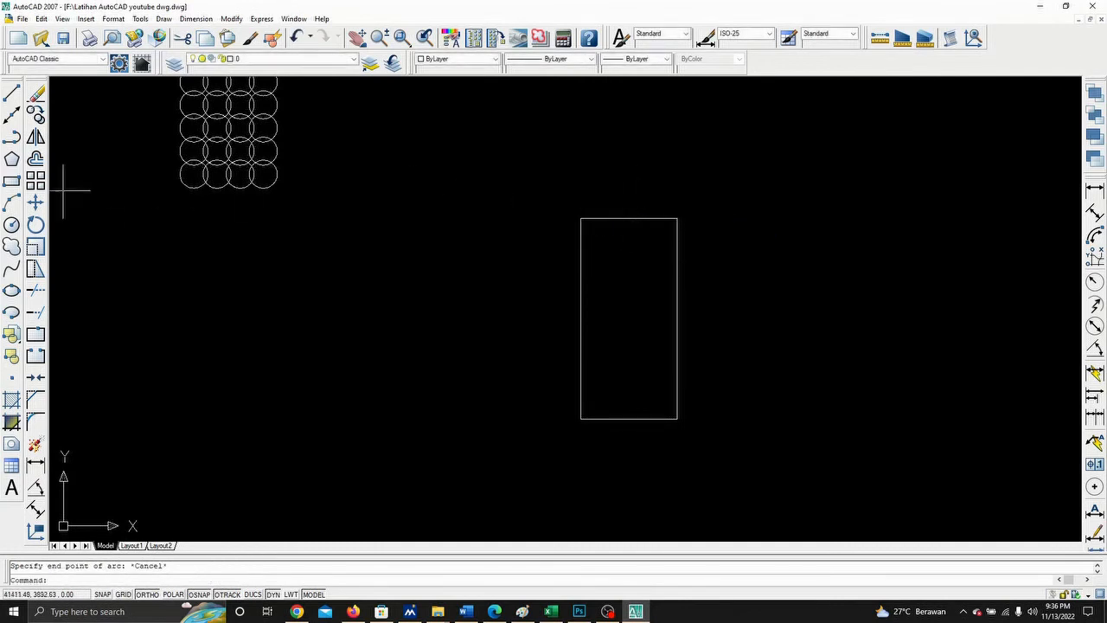
# - Draw two circles of radius about 1041, centred on the midpoints of the rectangle's top and bottom edges and reaching its corners
pyautogui.click(12, 226)
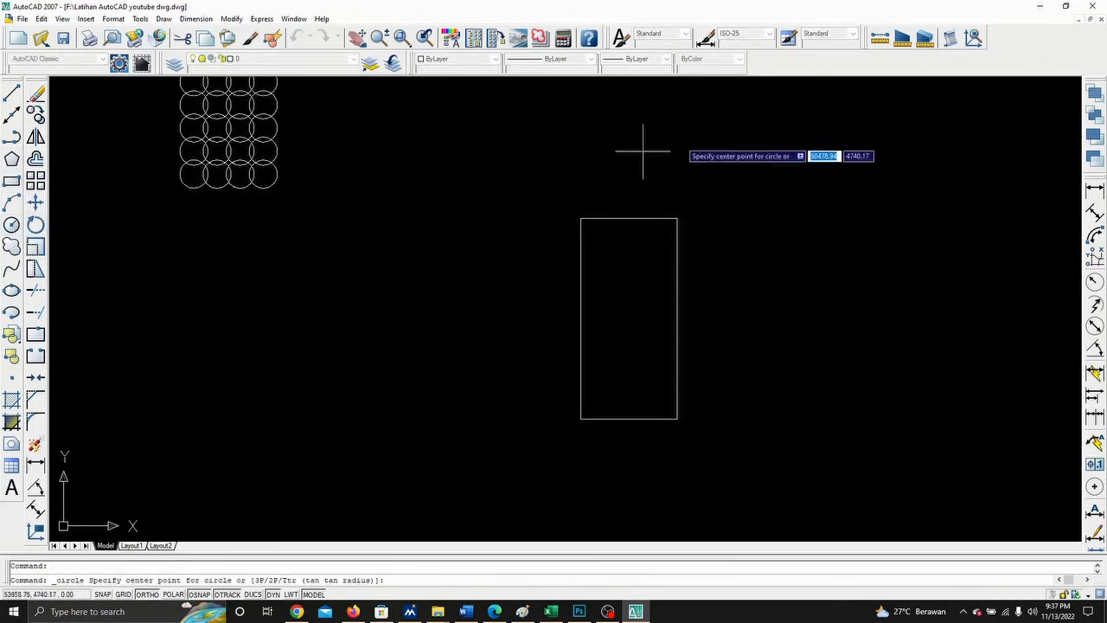
pyautogui.click(629, 218)
pyautogui.click(581, 218)
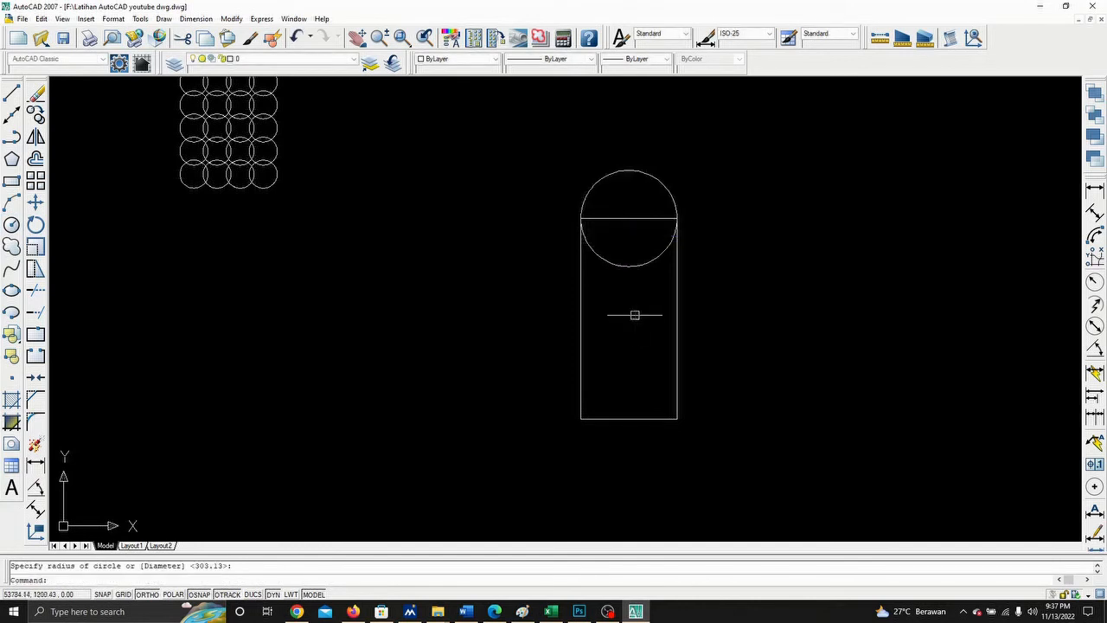
pyautogui.rightClick(637, 319)
pyautogui.click(660, 326)
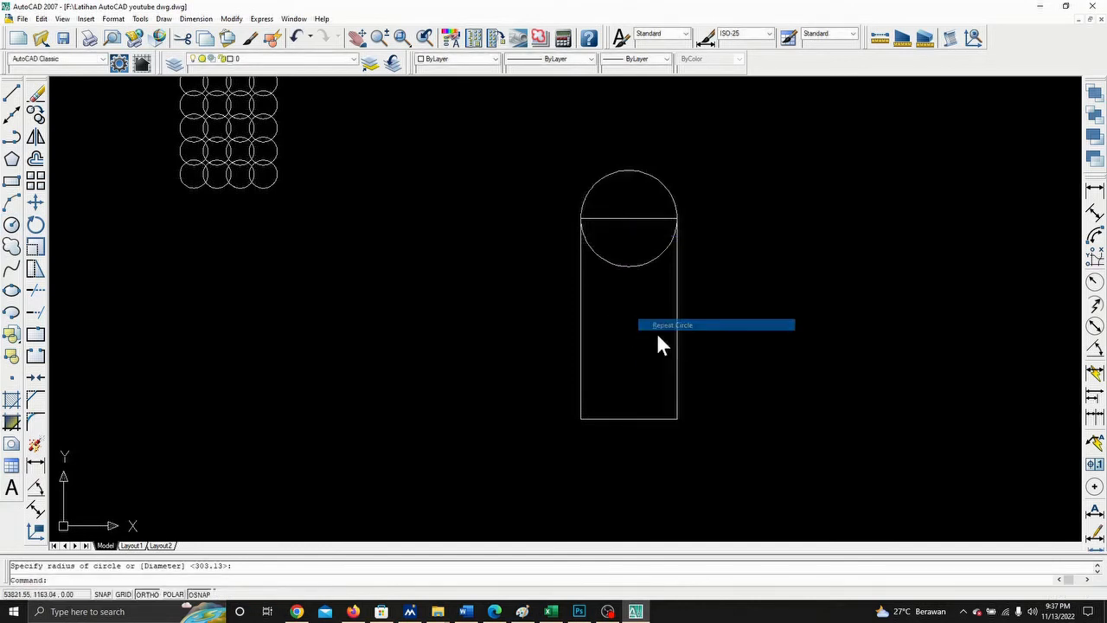
pyautogui.click(629, 418)
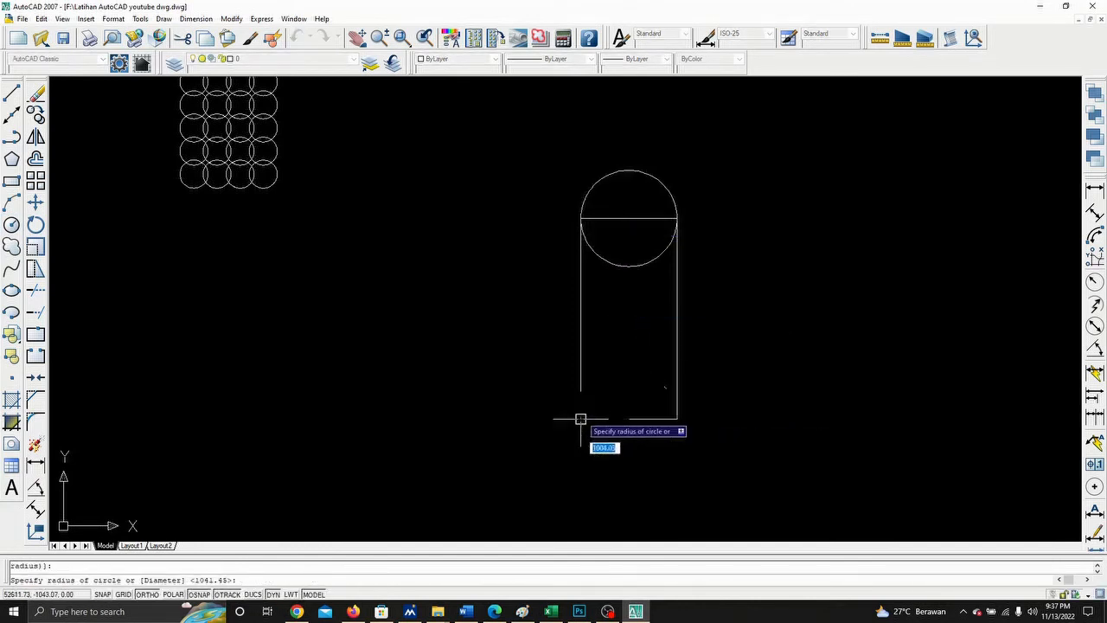
pyautogui.click(580, 418)
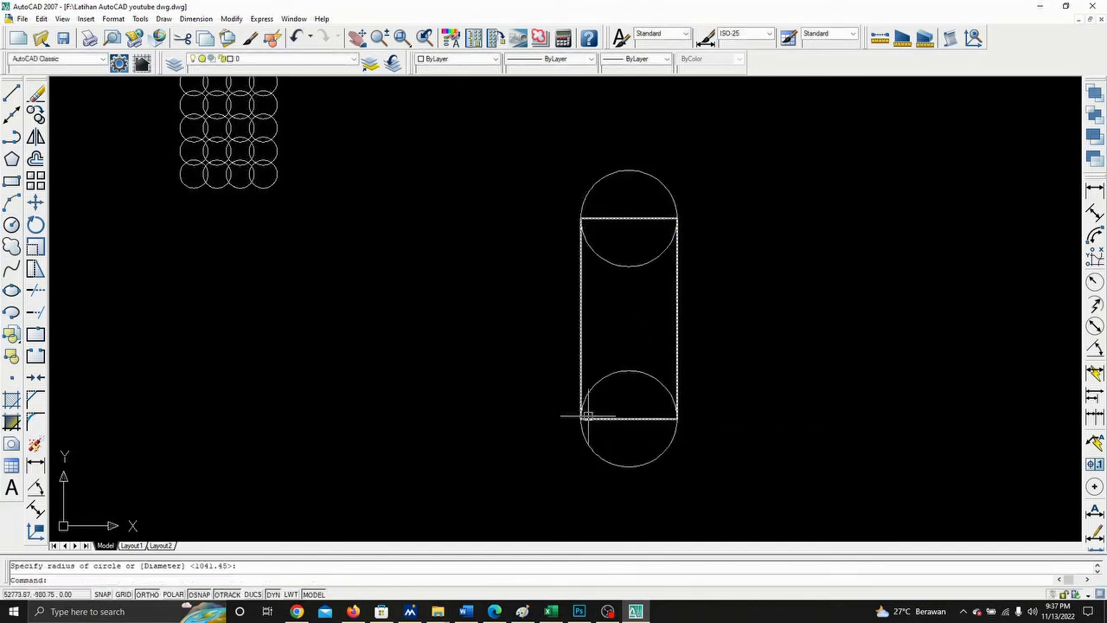
# - Trim away the halves of both circles that lie inside the rectangle, using the rectangle as the cutting edge
pyautogui.click(36, 290)
pyautogui.click(580, 277)
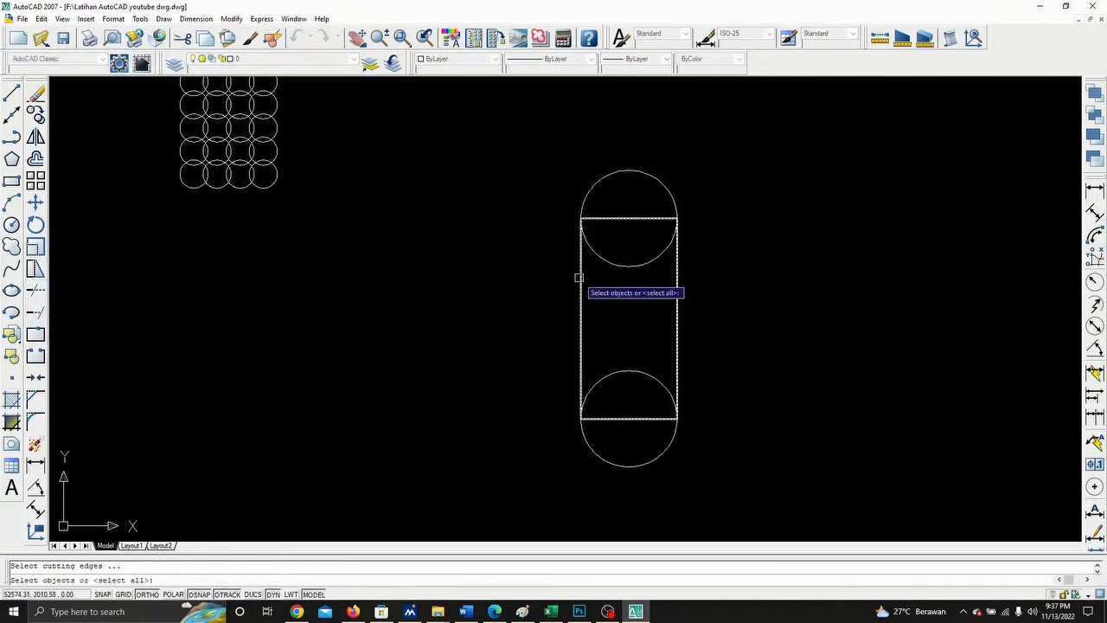
pyautogui.press('Return')
pyautogui.click(623, 267)
pyautogui.click(644, 374)
pyautogui.press('Return')
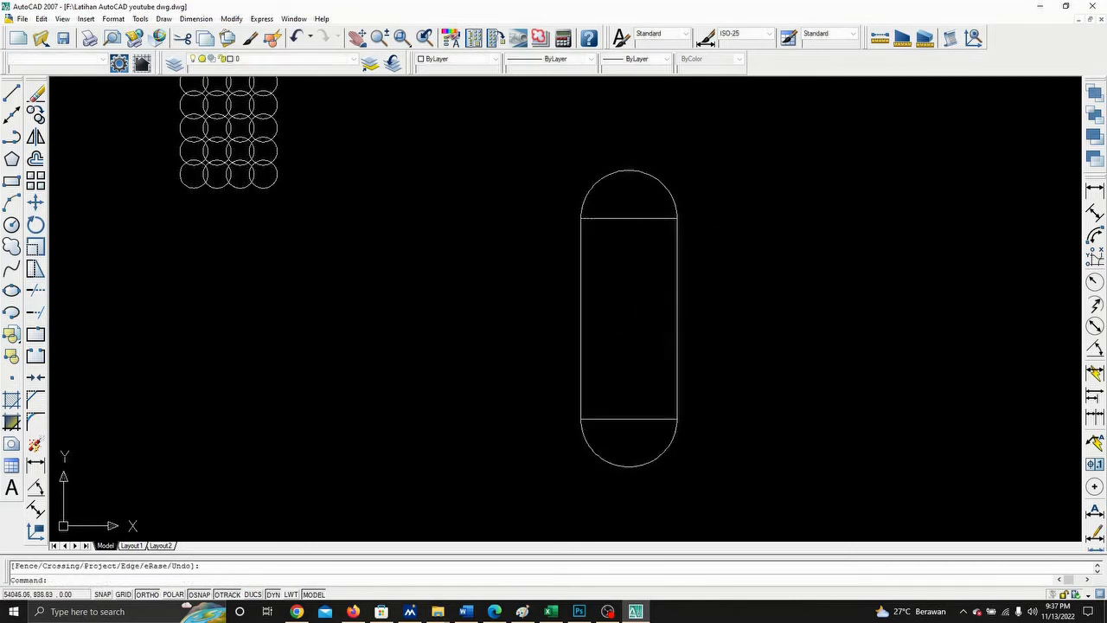
# - Trim away the rectangle's top and bottom edges between the two arcs, leaving an upright round-ended slot outline
pyautogui.rightClick(655, 336)
pyautogui.click(672, 341)
pyautogui.click(675, 162)
pyautogui.click(601, 176)
pyautogui.click(631, 466)
pyautogui.press('Return')
pyautogui.click(629, 421)
pyautogui.click(618, 216)
pyautogui.press('Return')
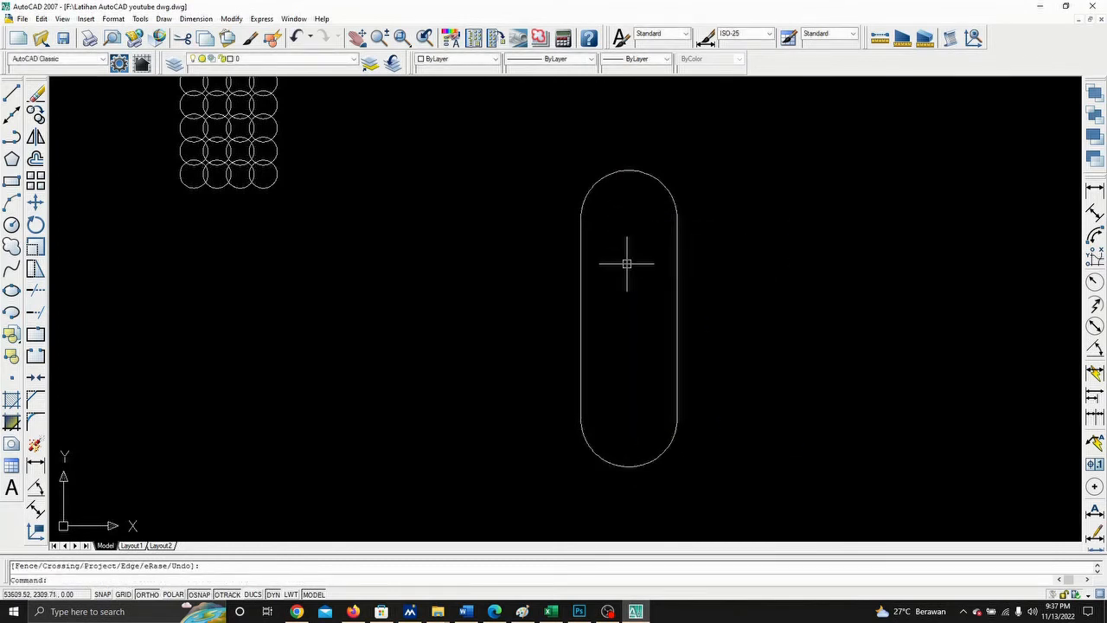
pyautogui.press('Escape')
pyautogui.scroll(-2, 627, 262)
pyautogui.moveTo(650, 257); pyautogui.dragTo(612, 256, button='middle')
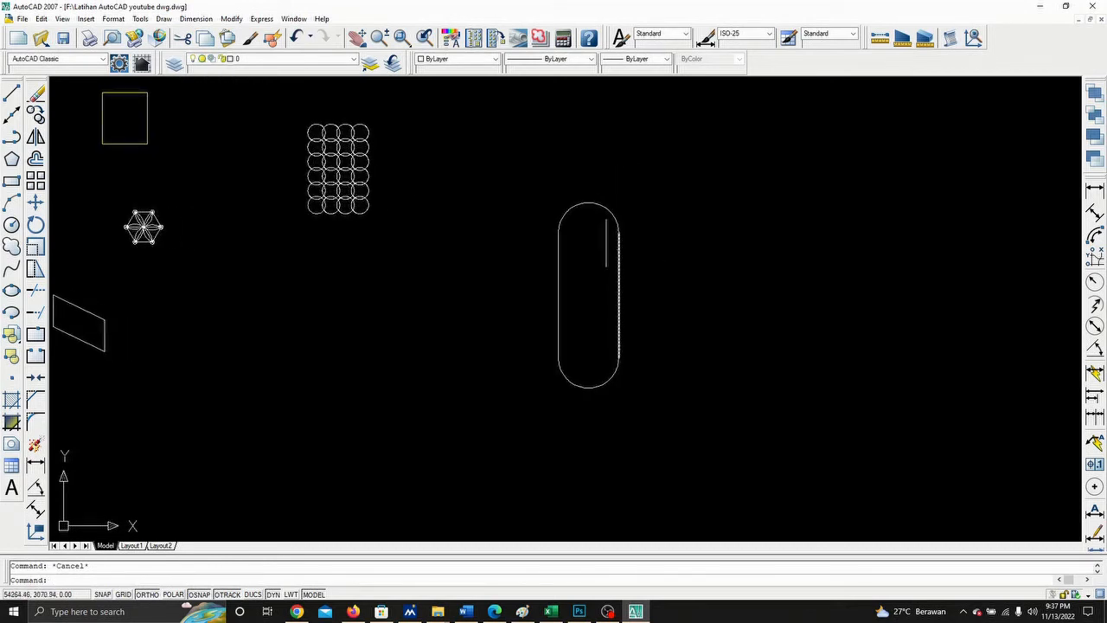
# - Create a polar array of the whole round-ended outline around its own centre, with 3 items over 360 degrees
pyautogui.scroll(2, 598, 217)
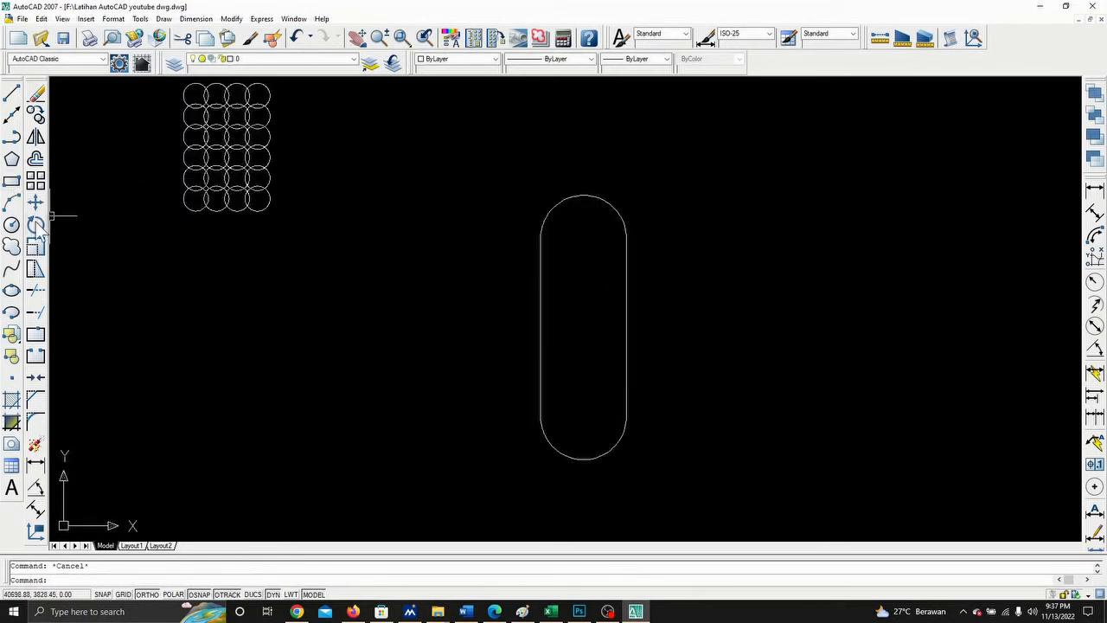
pyautogui.click(36, 182)
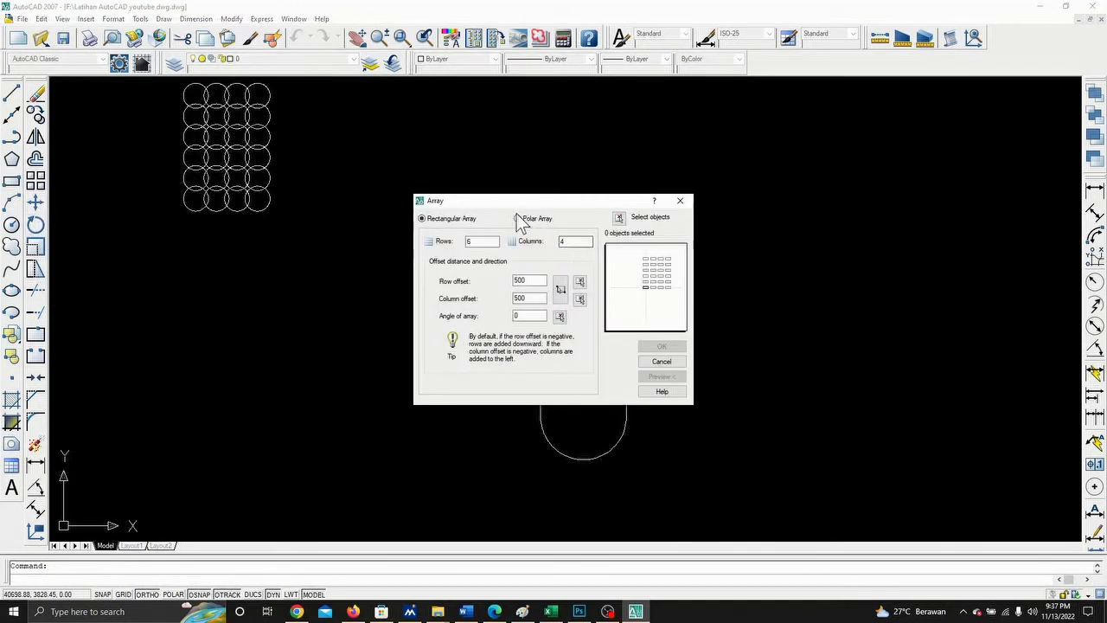
pyautogui.click(518, 220)
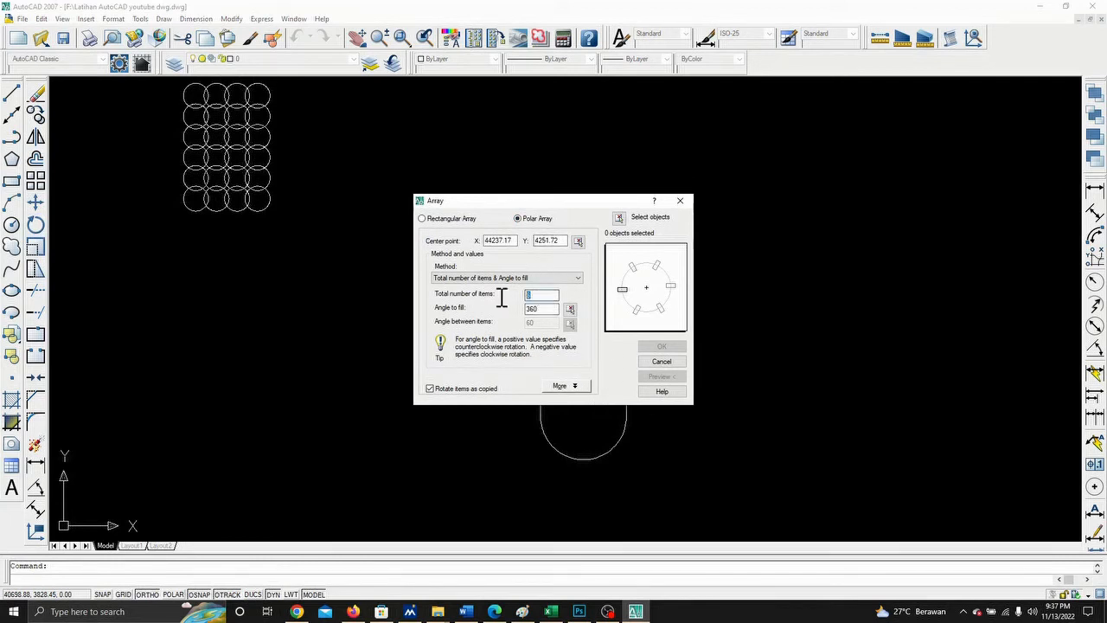
pyautogui.write('3')
pyautogui.click(618, 217)
pyautogui.click(484, 162)
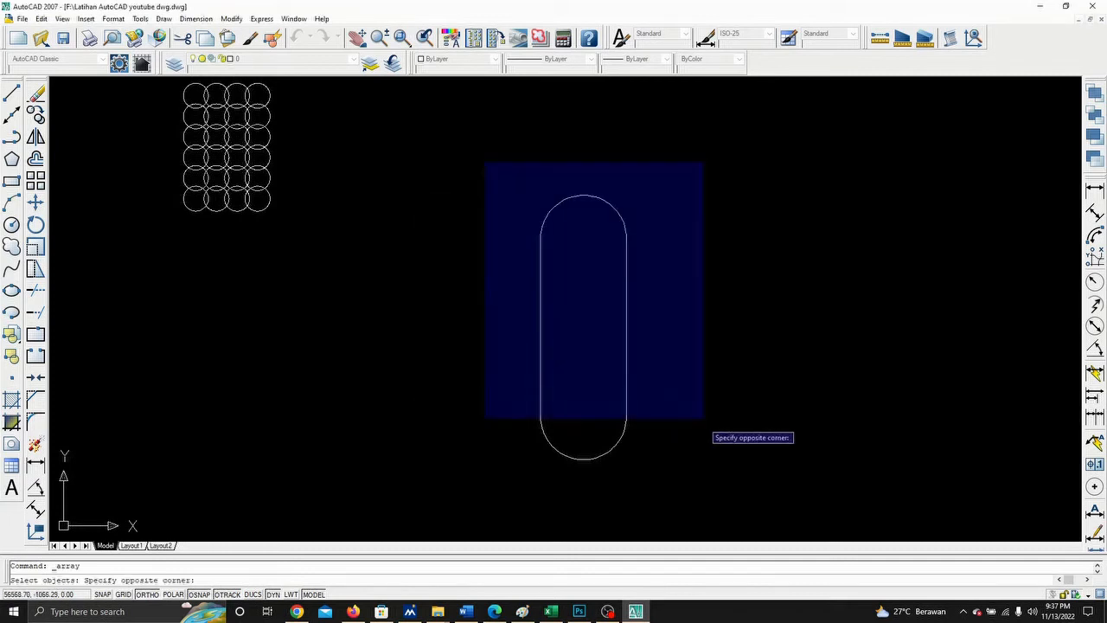
pyautogui.click(701, 467)
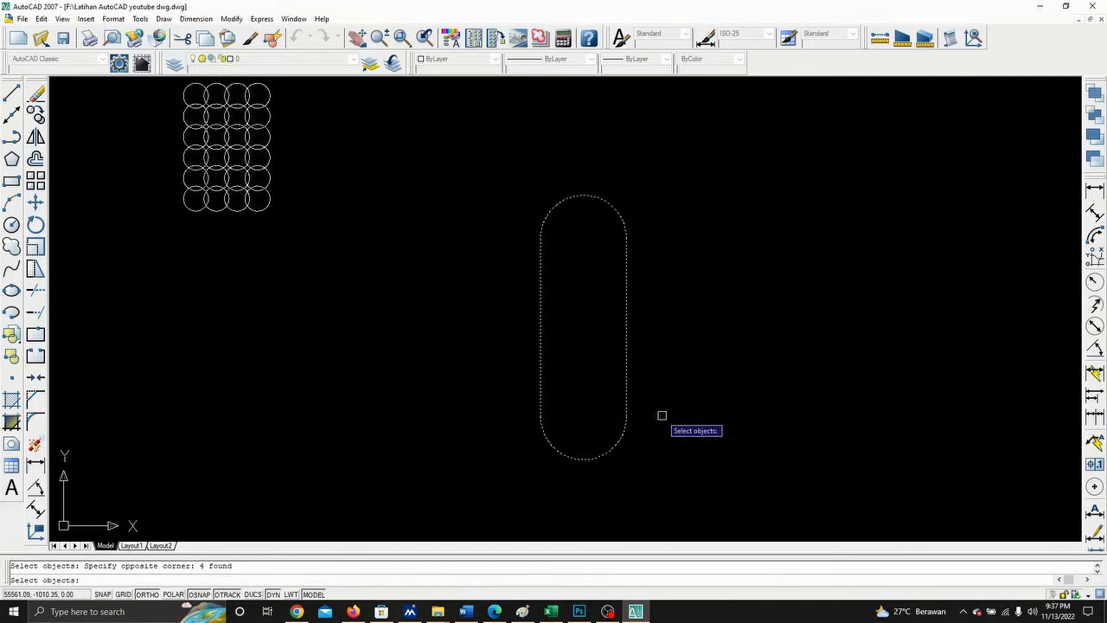
pyautogui.press('Return')
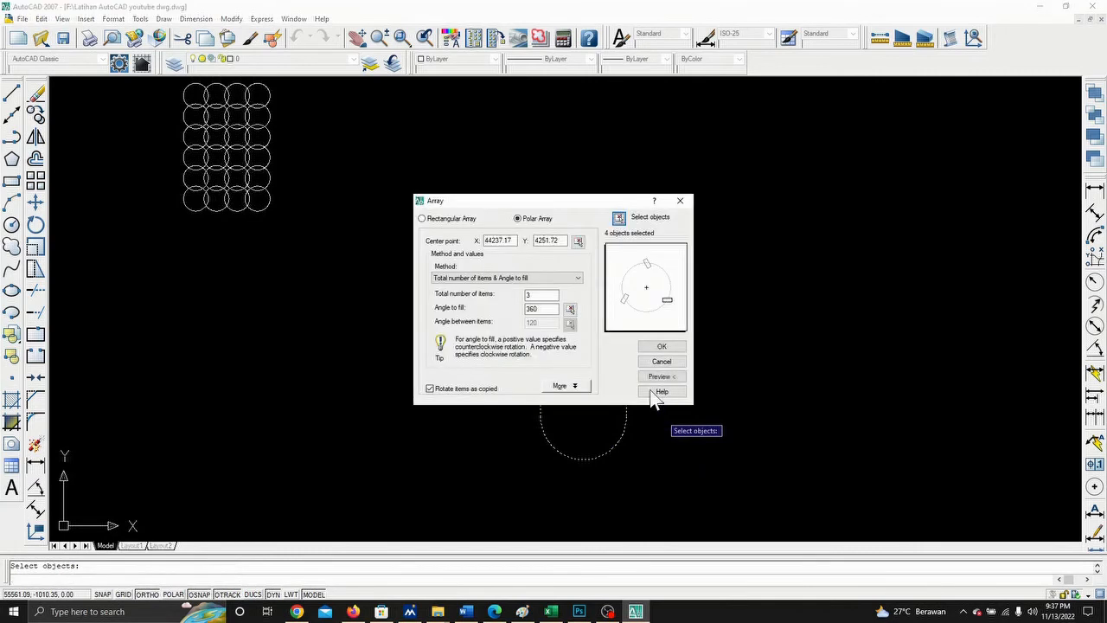
pyautogui.click(578, 241)
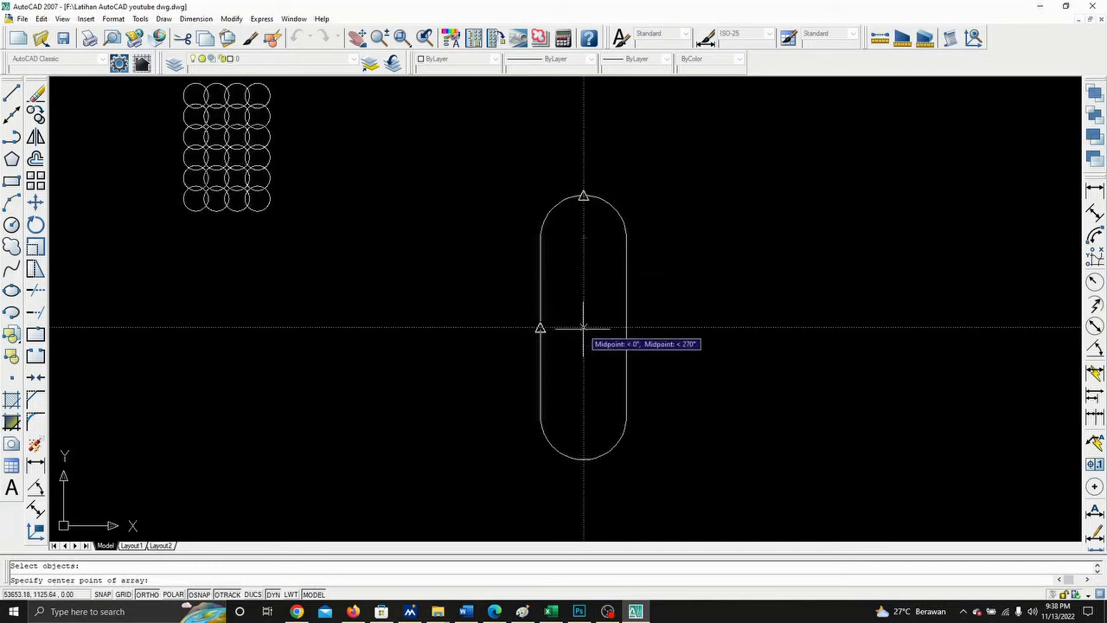
pyautogui.click(583, 327)
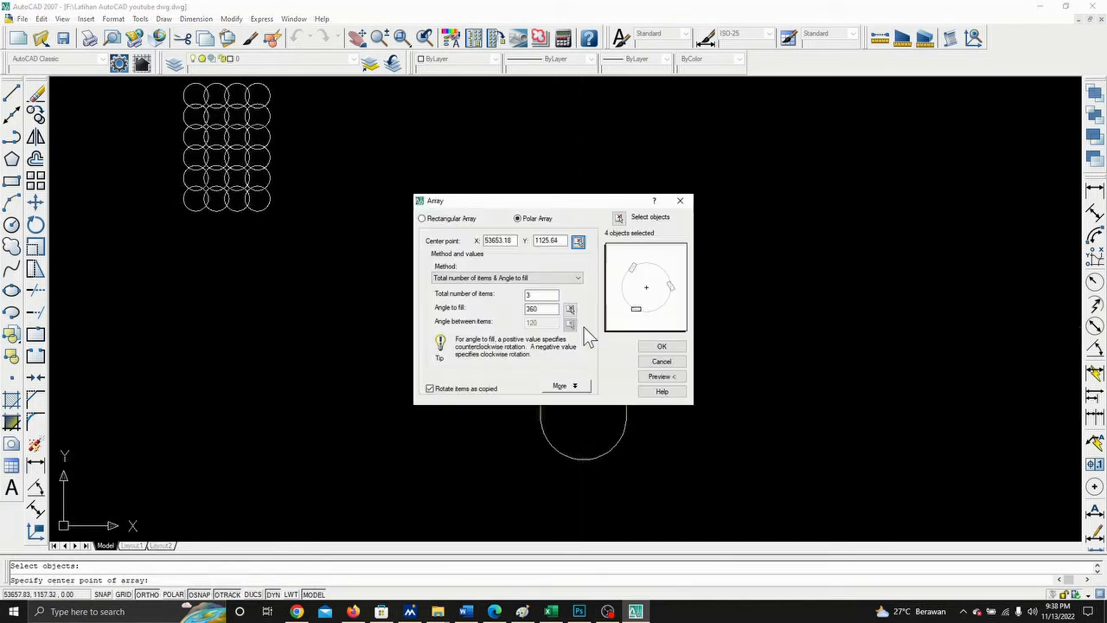
pyautogui.click(667, 347)
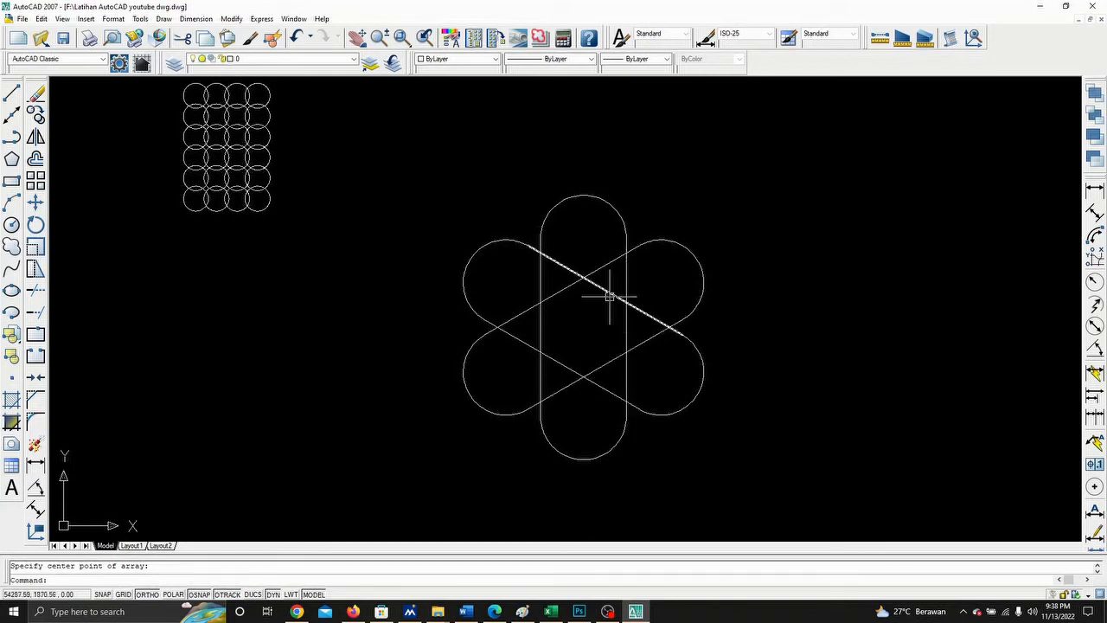
# - Draw the top and right sides of a square as lines, each 2 units long, in the free space beside the flower-shaped array
pyautogui.scroll(-2, 655, 333)
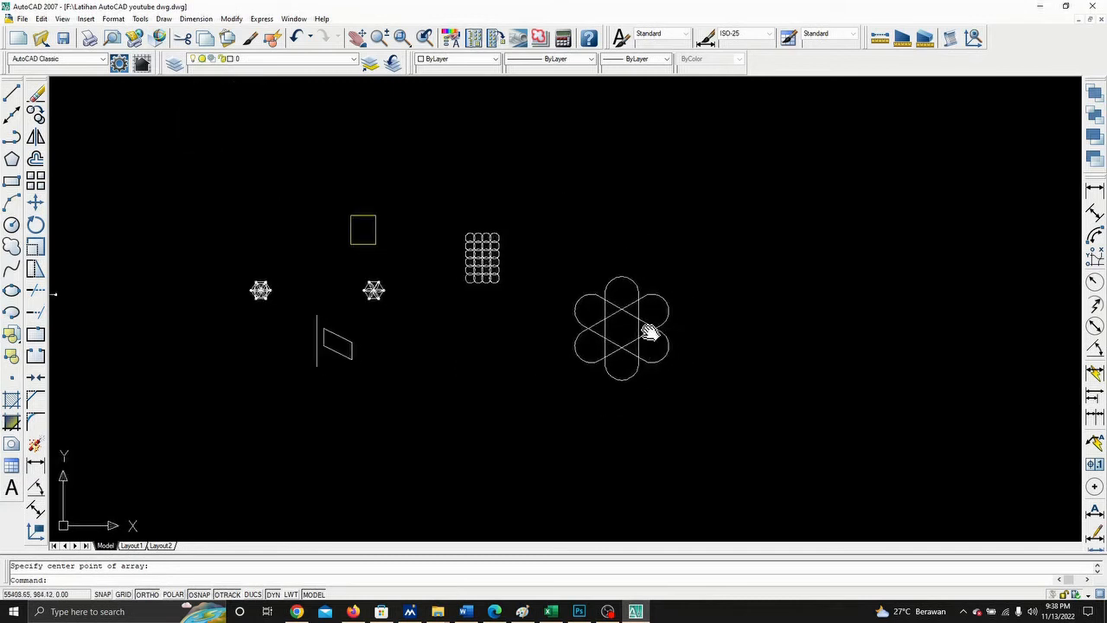
pyautogui.moveTo(650, 329); pyautogui.dragTo(488, 321, button='middle')
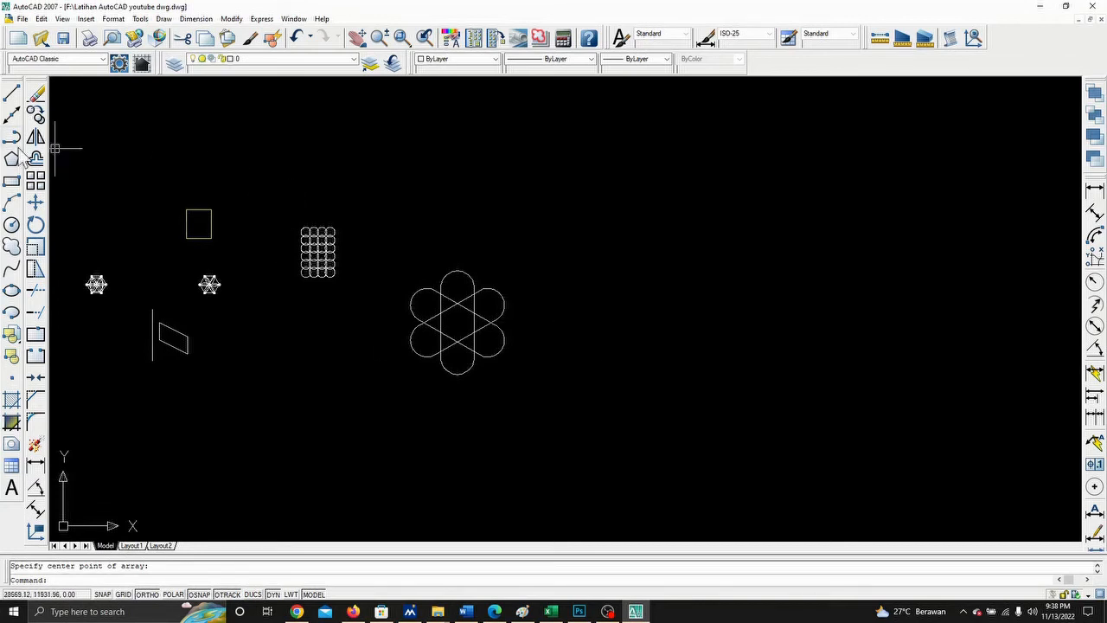
pyautogui.click(12, 95)
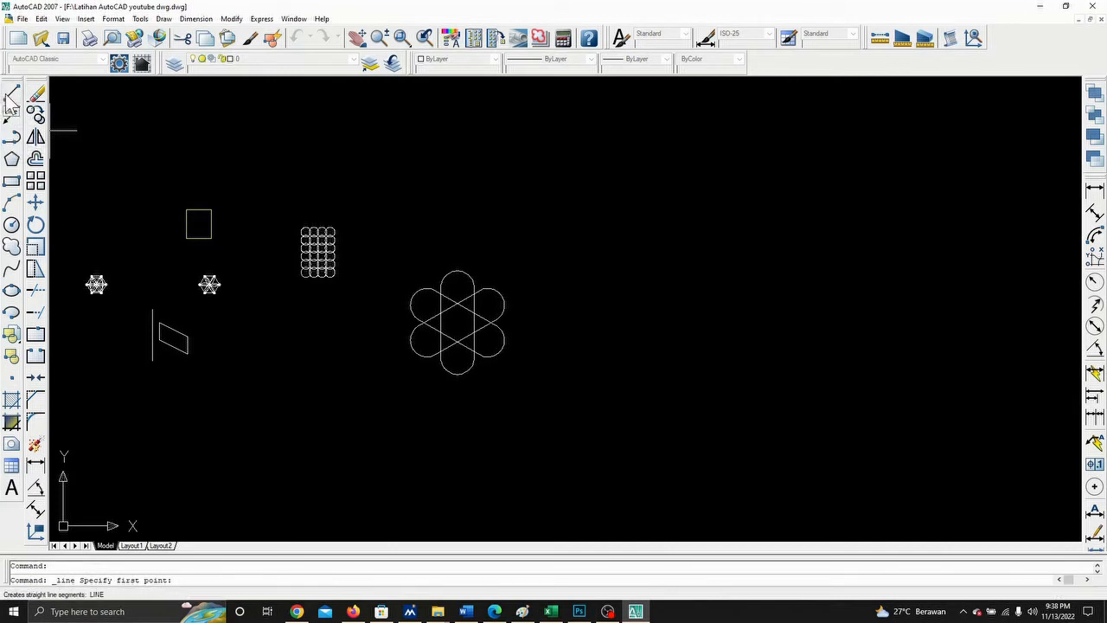
pyautogui.click(725, 299)
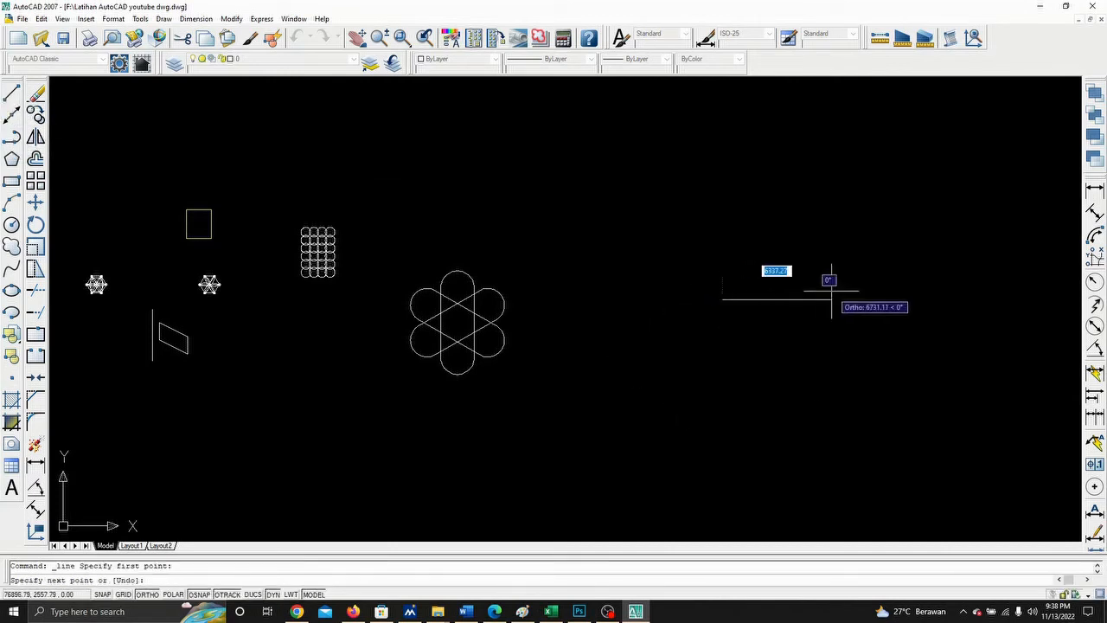
pyautogui.scroll(3, 825, 289)
pyautogui.scroll(10, 651, 328)
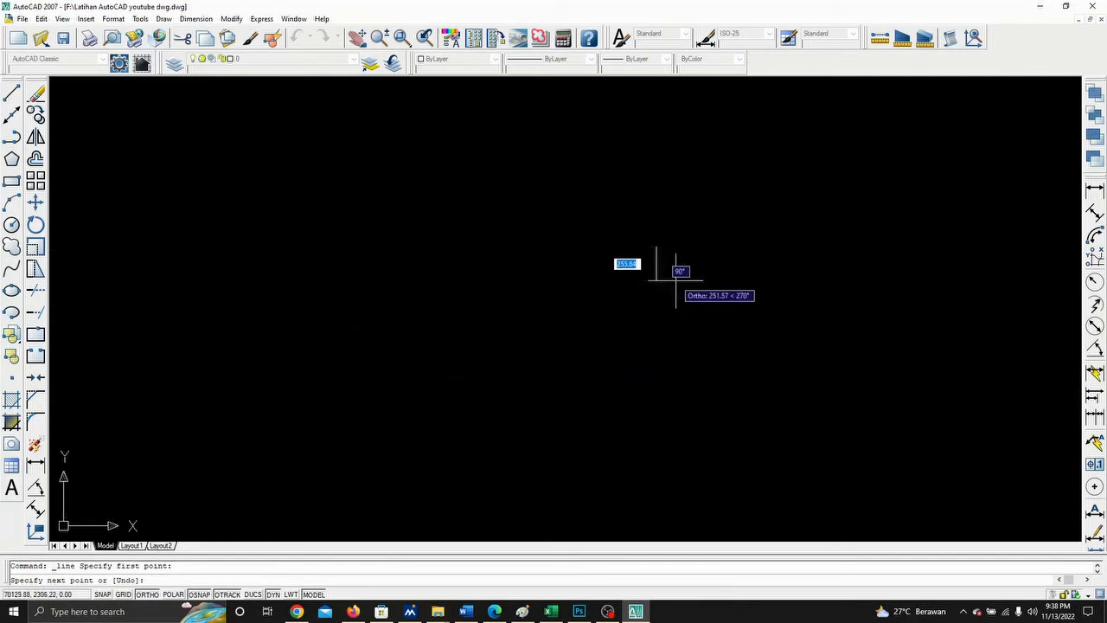
pyautogui.write('2')
pyautogui.press('Return')
pyautogui.scroll(5, 630, 272)
pyautogui.scroll(7, 570, 190)
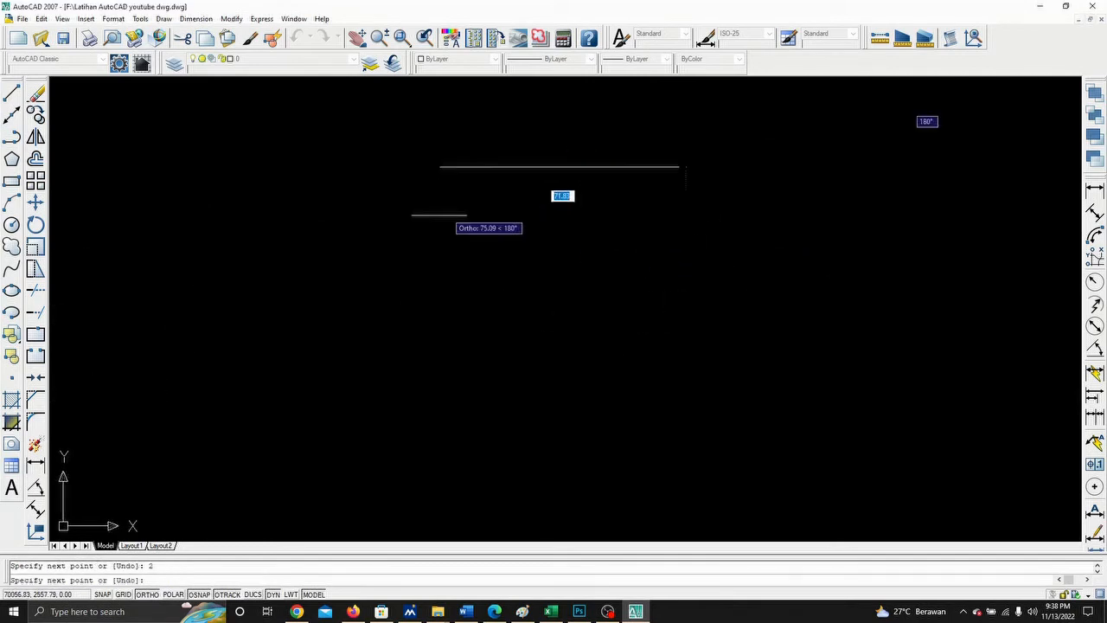
pyautogui.scroll(3, 701, 187)
pyautogui.moveTo(723, 185); pyautogui.dragTo(485, 308, button='middle')
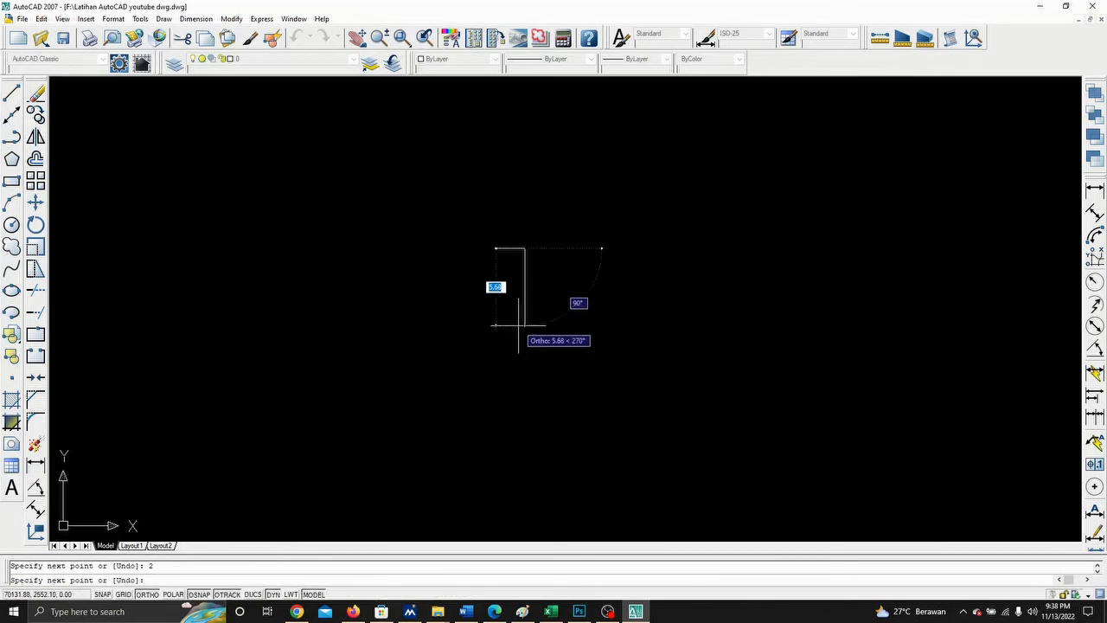
pyautogui.write('2')
pyautogui.press('Return')
pyautogui.scroll(1, 477, 346)
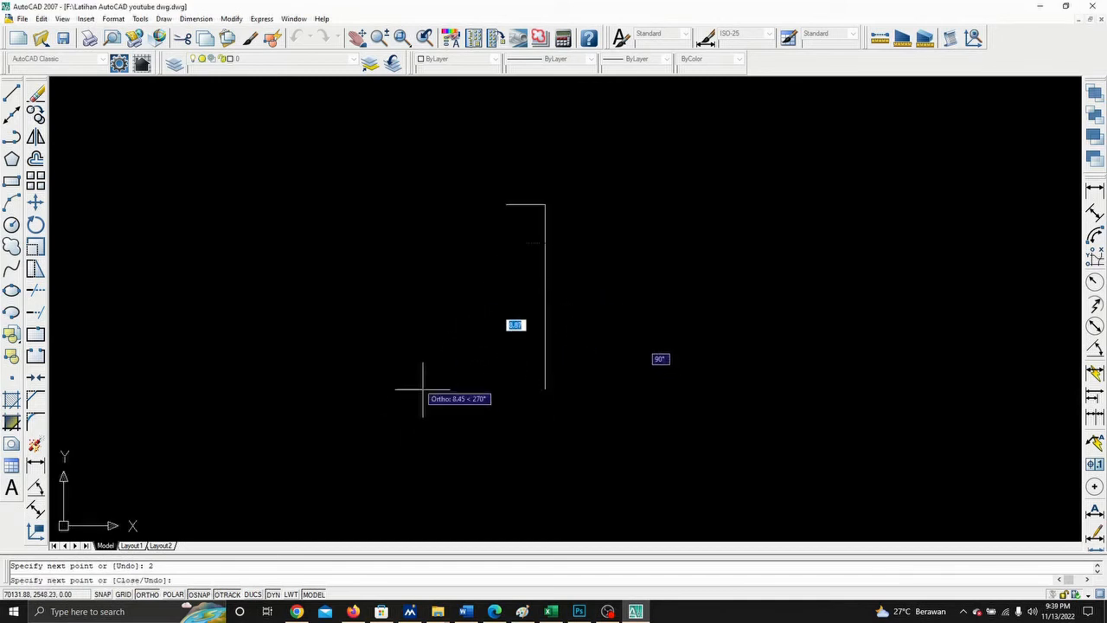
# - Complete the square with a 2-unit bottom side and a left side closing at the starting corner
pyautogui.moveTo(535, 237); pyautogui.dragTo(672, 267, button='middle')
pyautogui.scroll(4, 634, 240)
pyautogui.write('2')
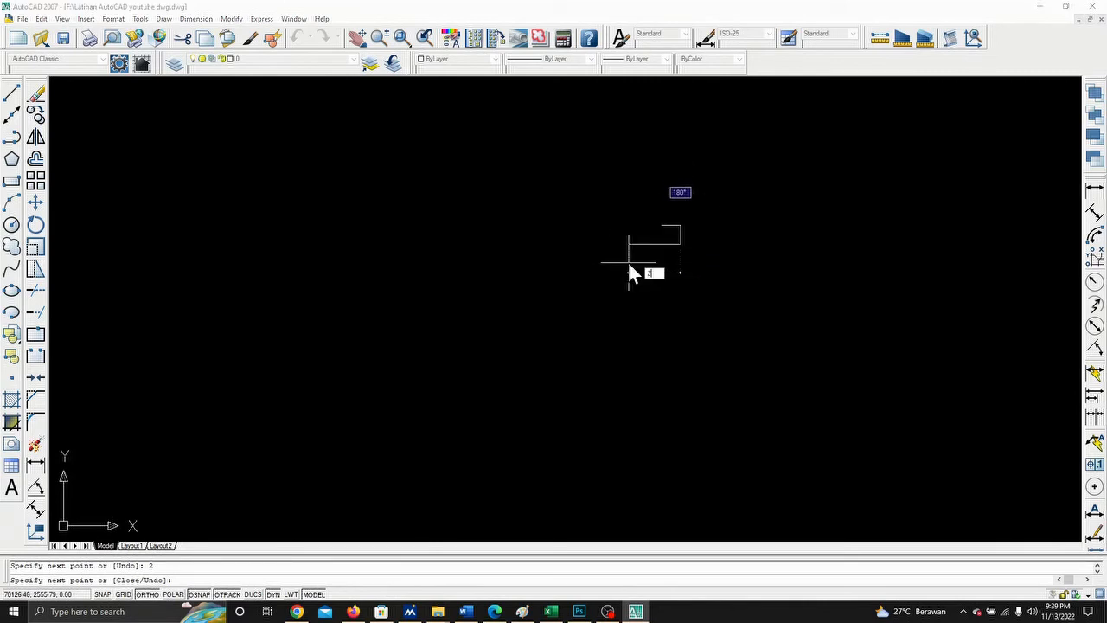
pyautogui.press('Return')
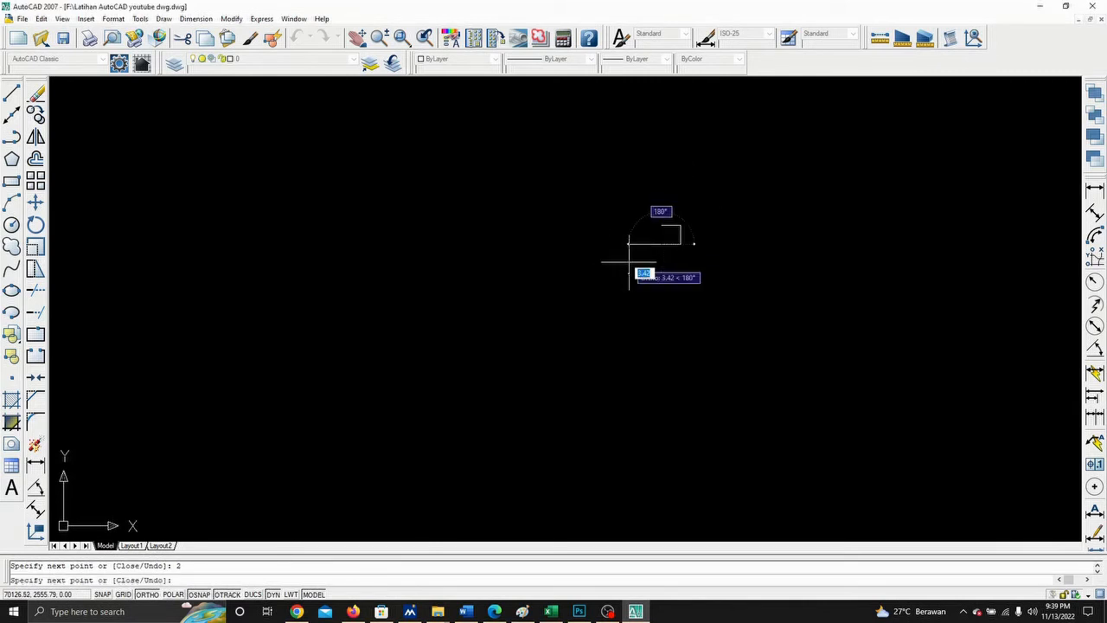
pyautogui.scroll(4, 668, 227)
pyautogui.click(651, 217)
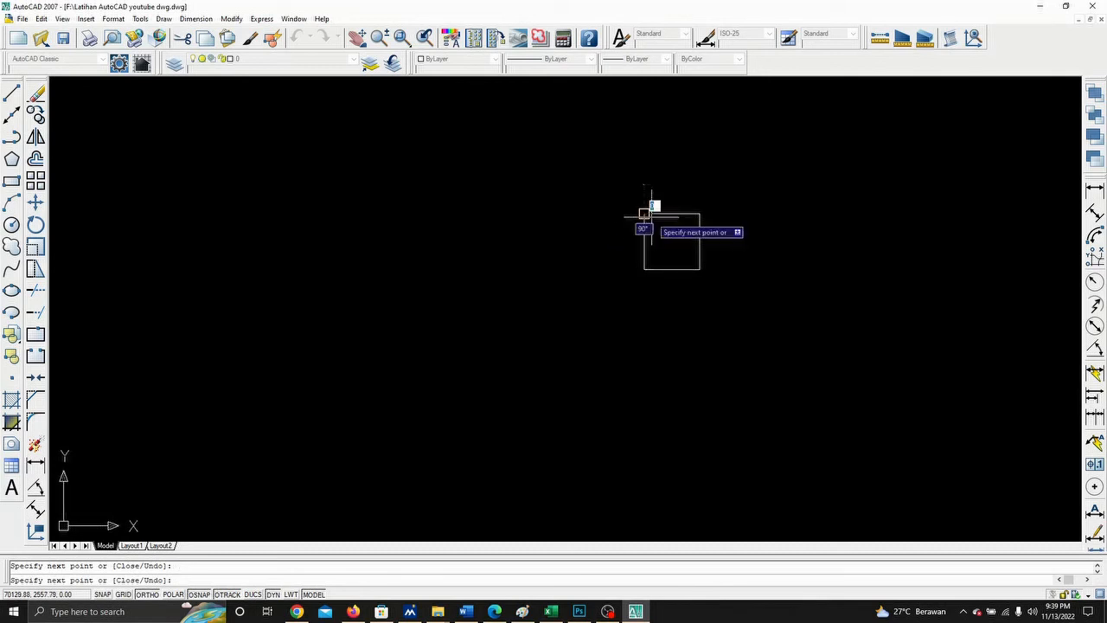
pyautogui.press('Return')
pyautogui.rightClick(707, 252)
pyautogui.moveTo(710, 261)
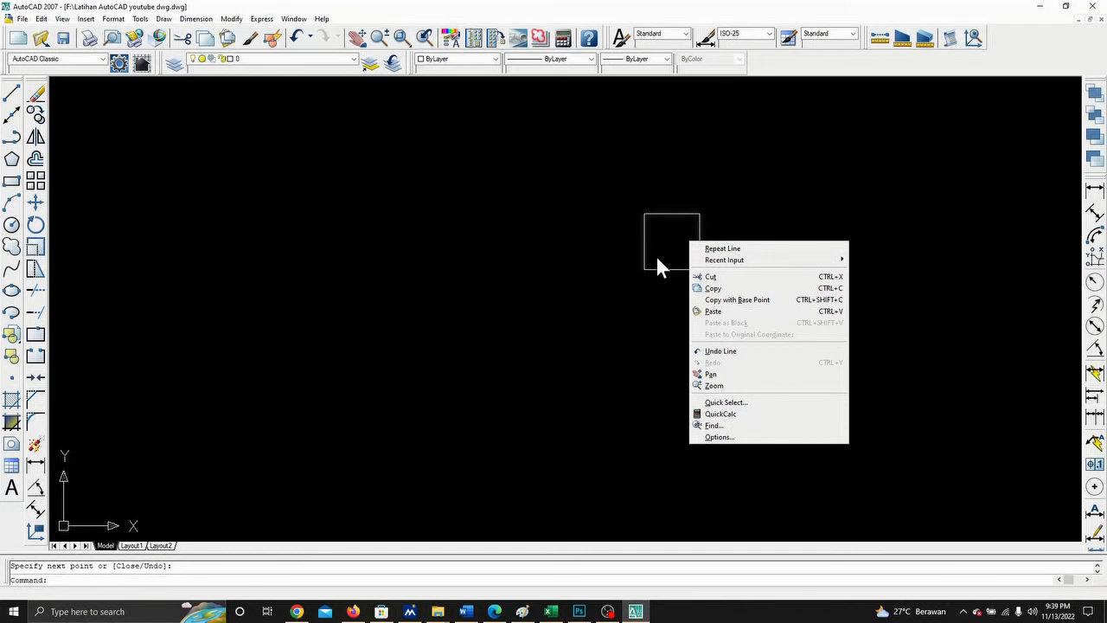
pyautogui.click(395, 253)
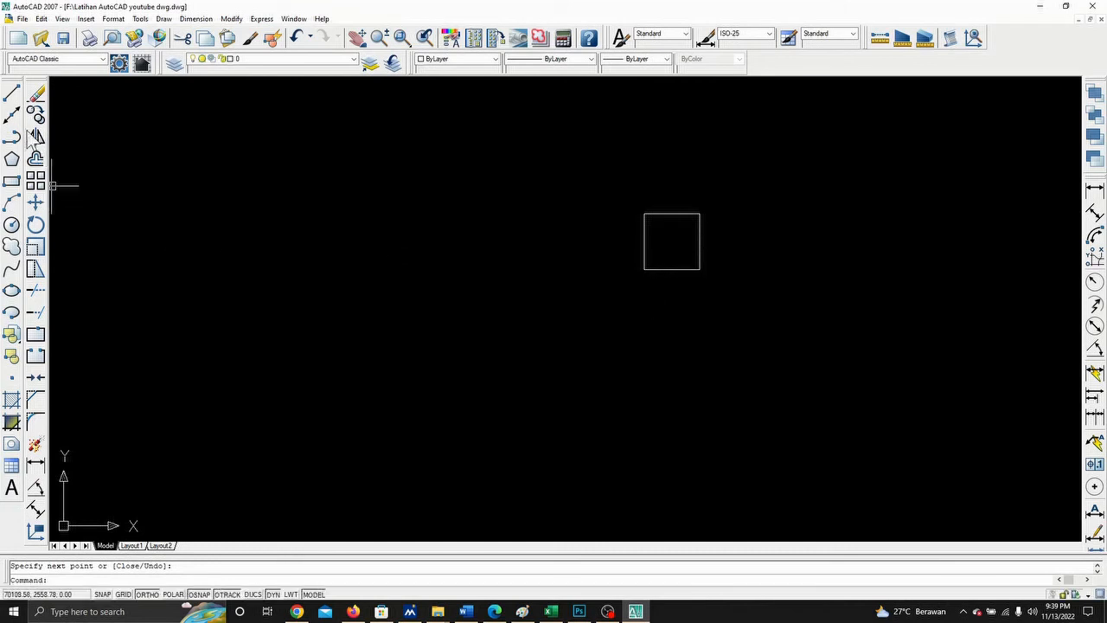
# - Copy the whole square directly below itself, using its upper-left corner as base point and its lower-left corner as destination
pyautogui.click(12, 95)
pyautogui.press('Escape')
pyautogui.click(36, 116)
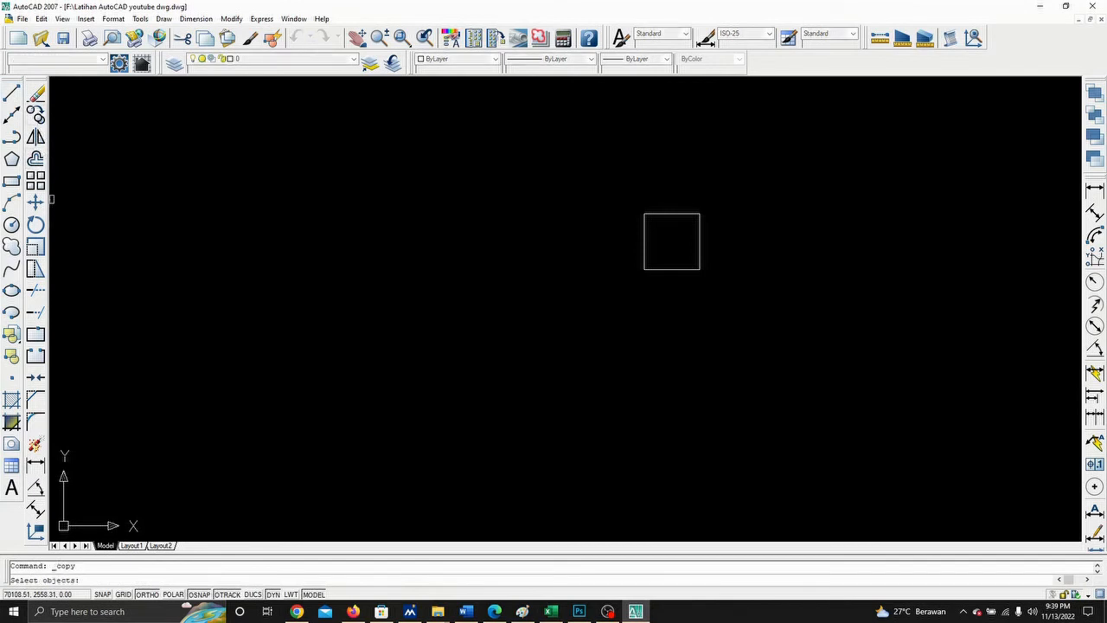
pyautogui.click(619, 178)
pyautogui.click(740, 279)
pyautogui.press('Return')
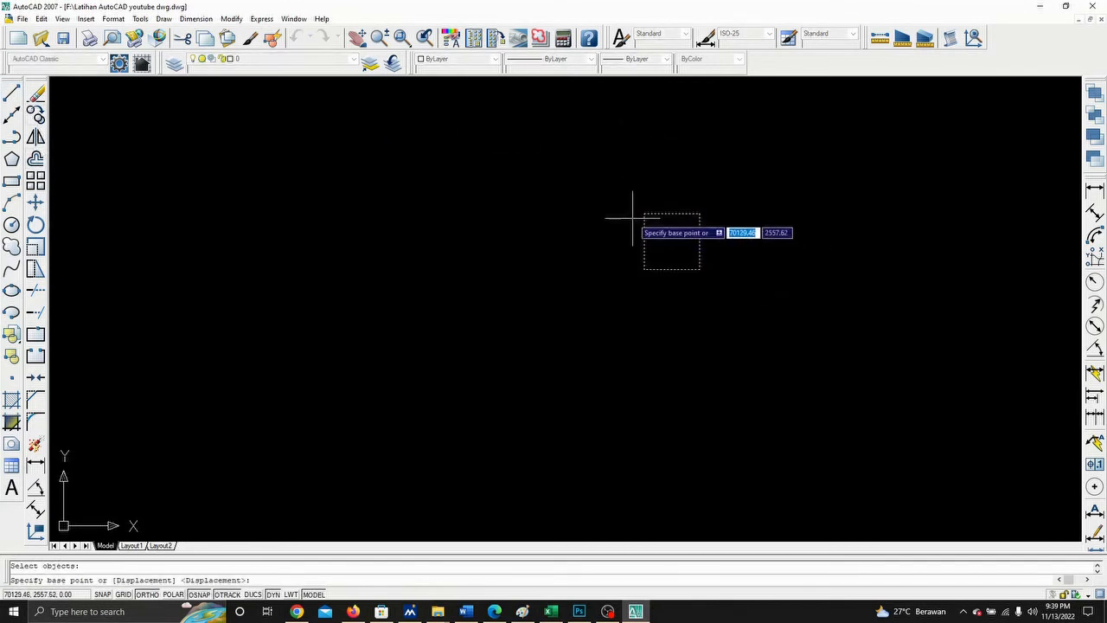
pyautogui.click(643, 214)
pyautogui.click(643, 269)
pyautogui.press('Escape')
# - Erase the two coinciding lines between the stacked squares to form one upright rectangle
pyautogui.click(684, 261)
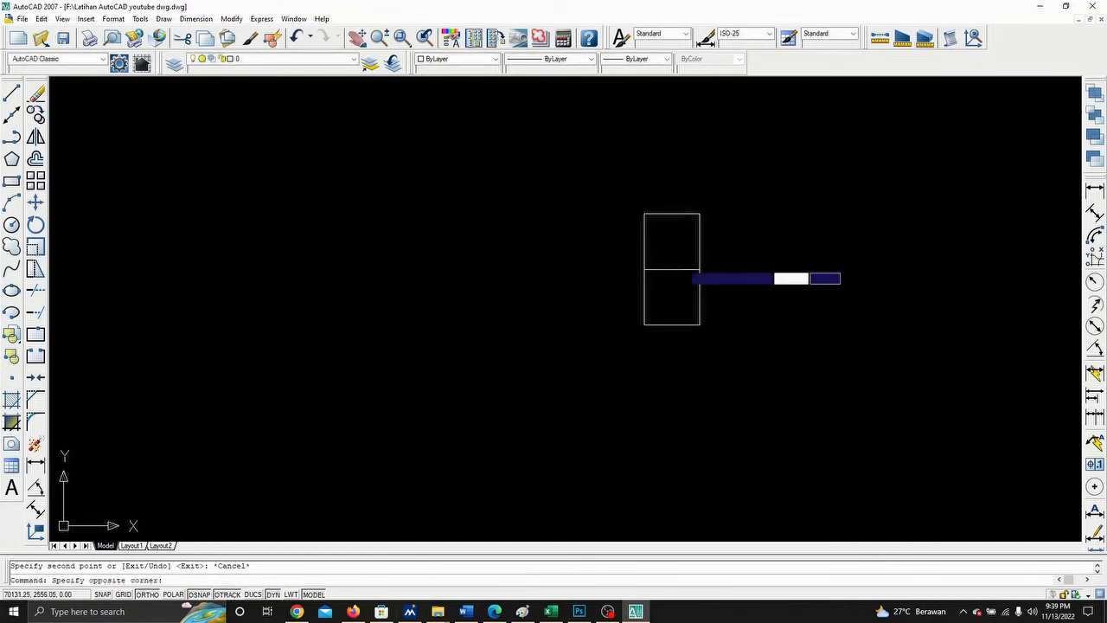
pyautogui.click(679, 274)
pyautogui.press('Delete')
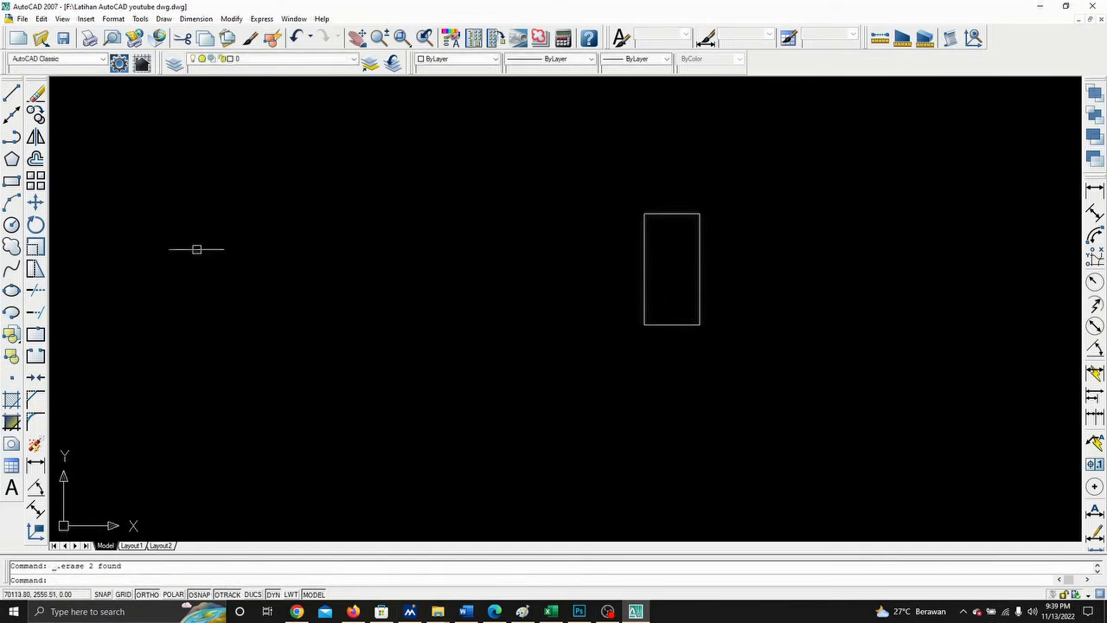
# - Draw a circle from the midpoint of the rectangle's bottom edge out to its corner, and trim away the half inside the rectangle
pyautogui.click(11, 223)
pyautogui.click(671, 325)
pyautogui.click(700, 325)
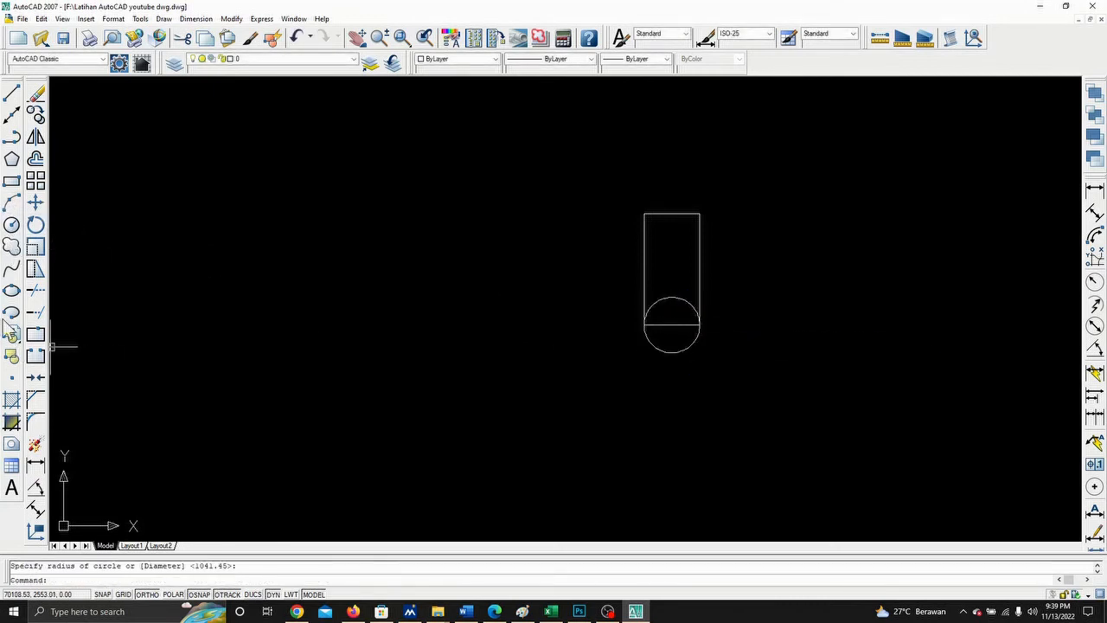
pyautogui.click(34, 292)
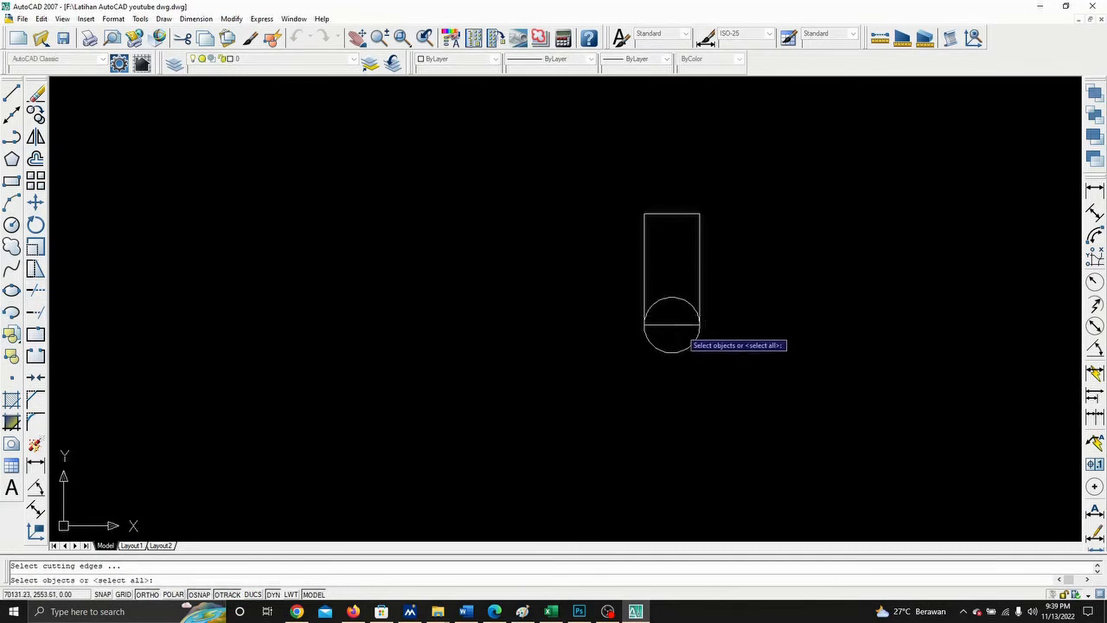
pyautogui.press('Return')
pyautogui.click(670, 300)
pyautogui.press('Return')
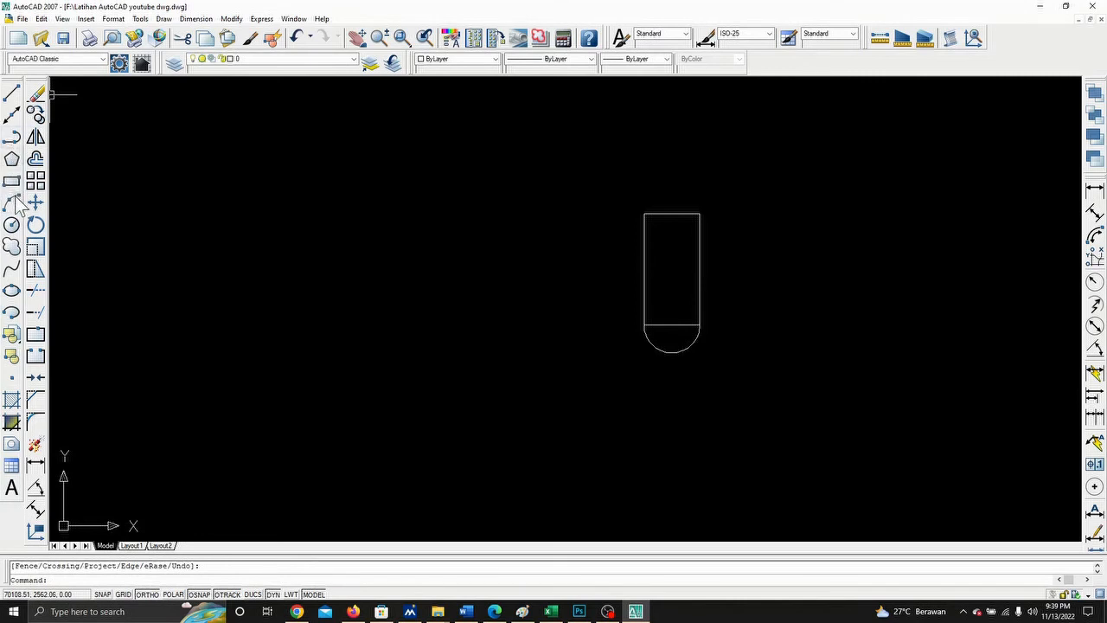
# - Draw a triangular fin from the rectangle's upper-left segment midpoint, 2 units outward to the left and diagonally back to the lower-left segment's midpoint
pyautogui.click(12, 94)
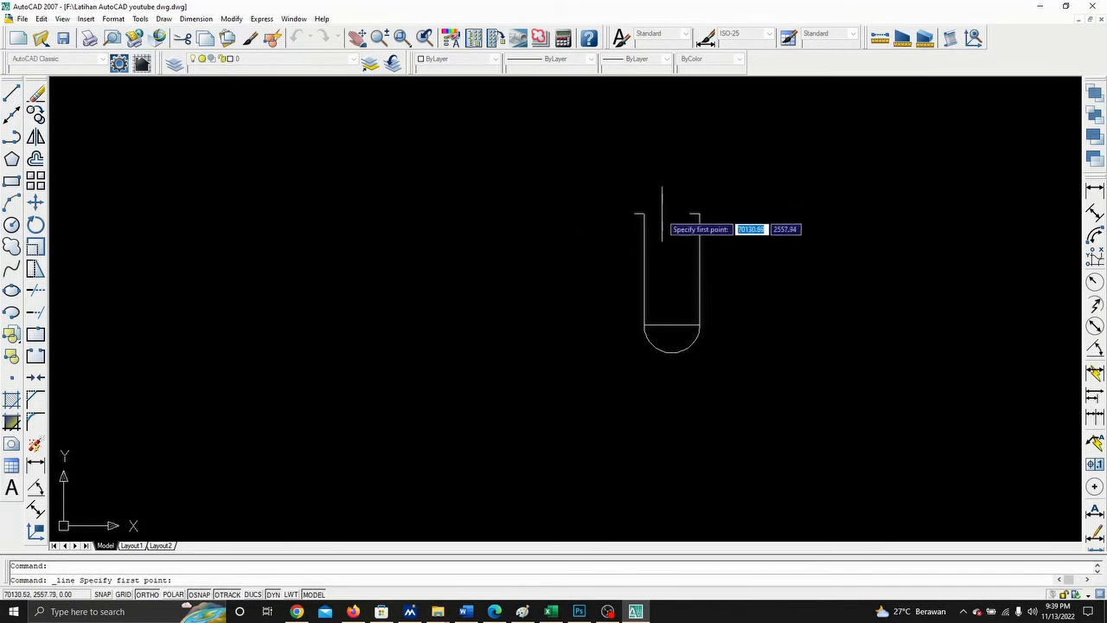
pyautogui.click(644, 241)
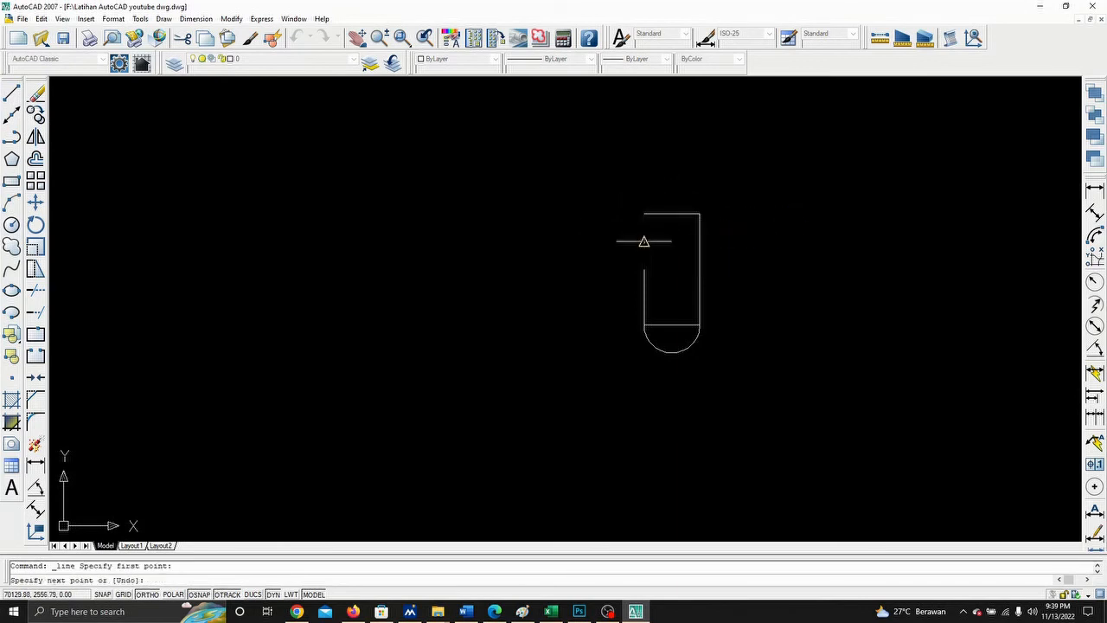
pyautogui.write('2')
pyautogui.press('Return')
pyautogui.scroll(2, 614, 288)
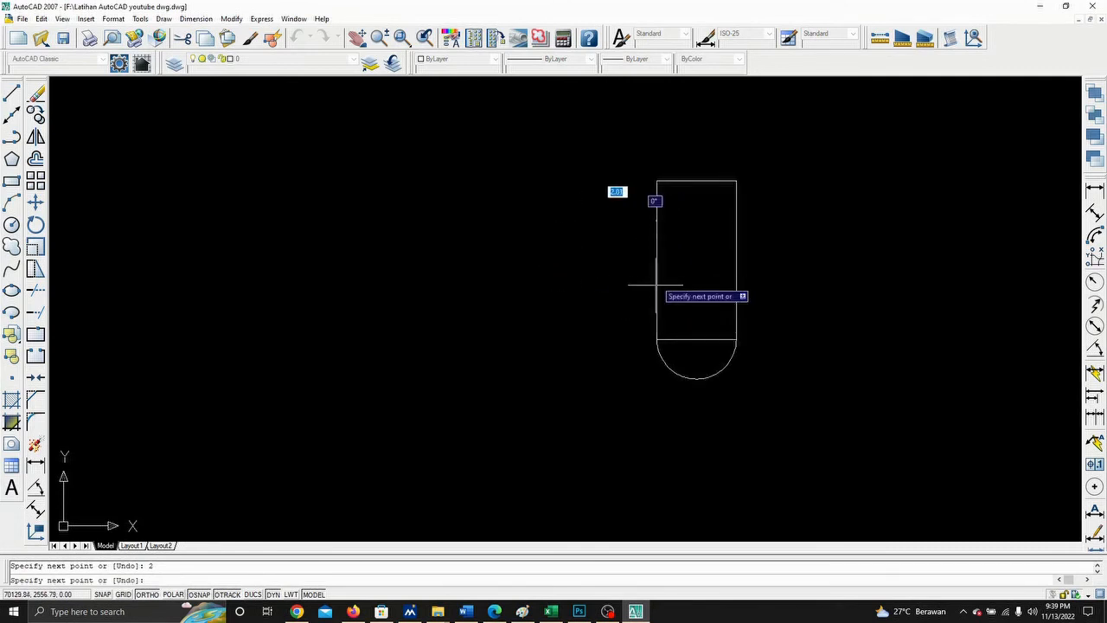
pyautogui.click(656, 299)
pyautogui.press('Return')
pyautogui.scroll(-4, 737, 267)
pyautogui.moveTo(738, 267); pyautogui.dragTo(460, 281, button='middle')
pyautogui.scroll(3, 465, 261)
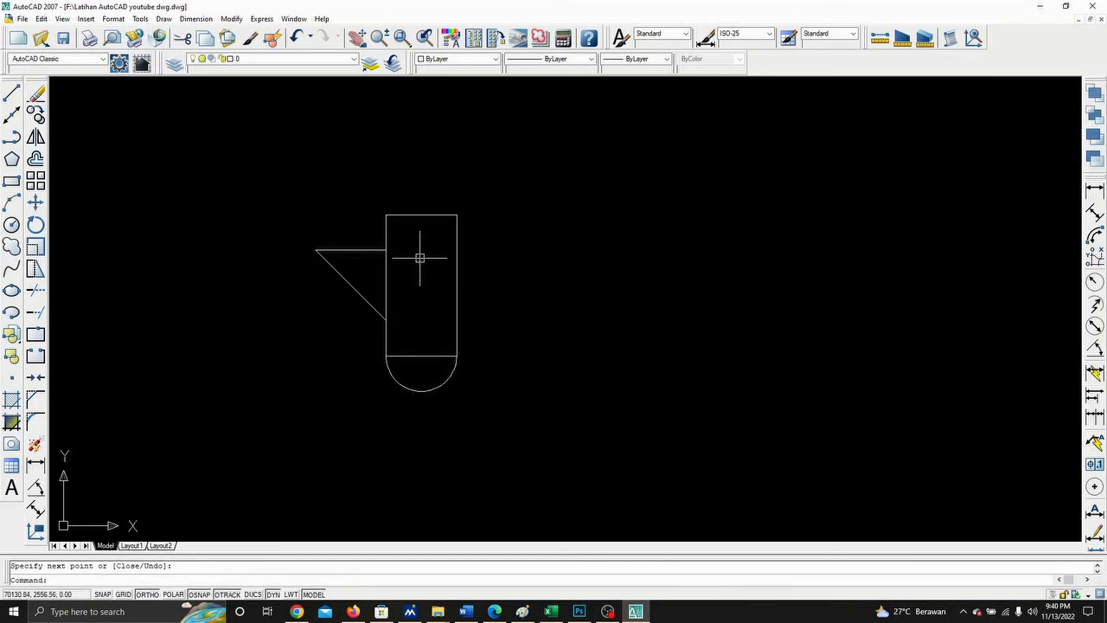
# - Draw a horizontal line across the rectangle from the fin's upper junction on the left edge to the right edge
pyautogui.scroll(2, 420, 258)
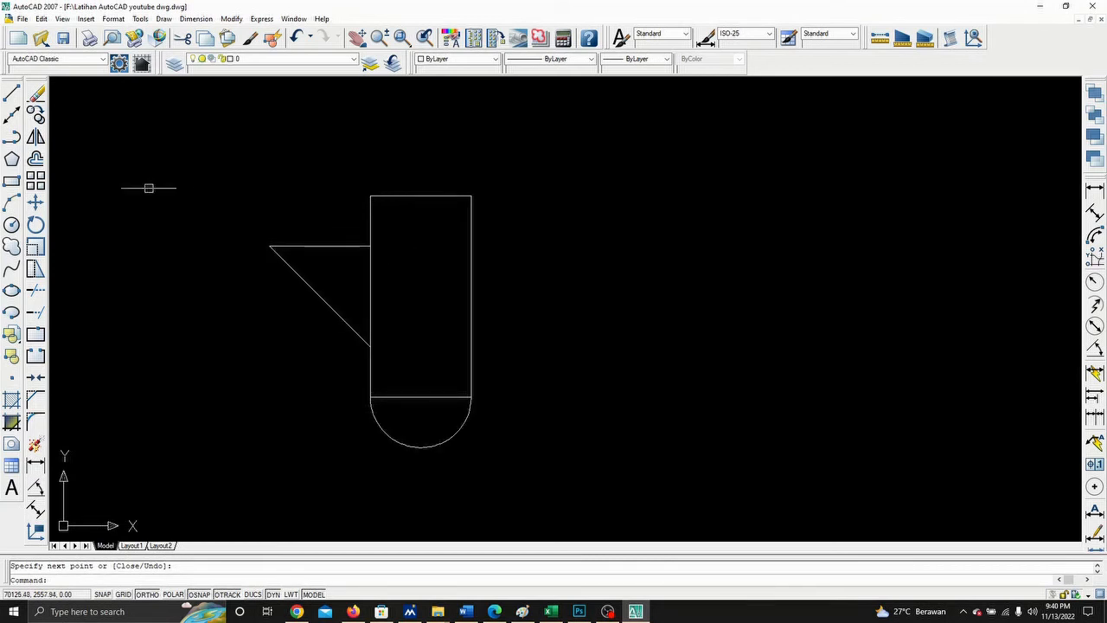
pyautogui.click(12, 93)
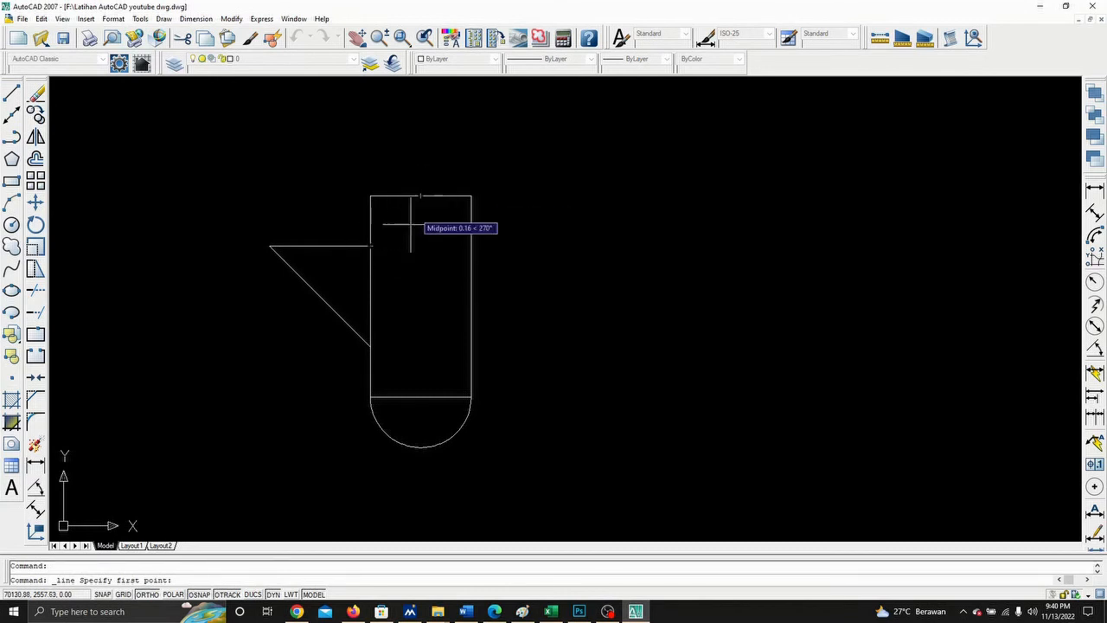
pyautogui.click(370, 246)
pyautogui.click(469, 245)
pyautogui.press('Escape')
pyautogui.scroll(-2, 474, 244)
pyautogui.scroll(3, 414, 248)
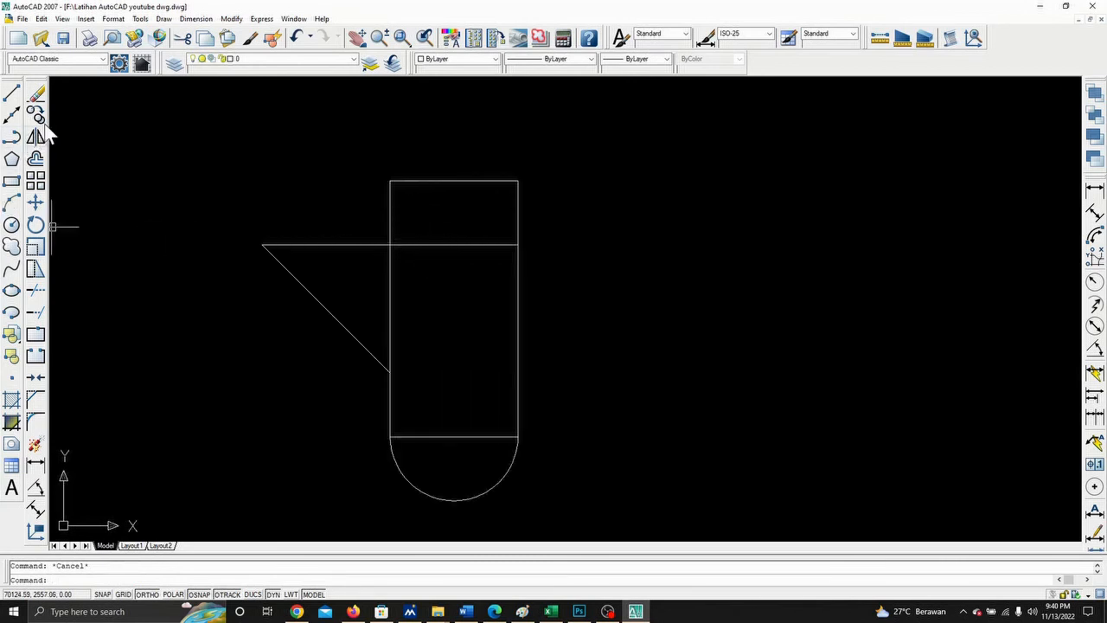
# - Start a polar array and select the whole finned shape, excluding the horizontal line crossing the rectangle's upper part
pyautogui.click(35, 182)
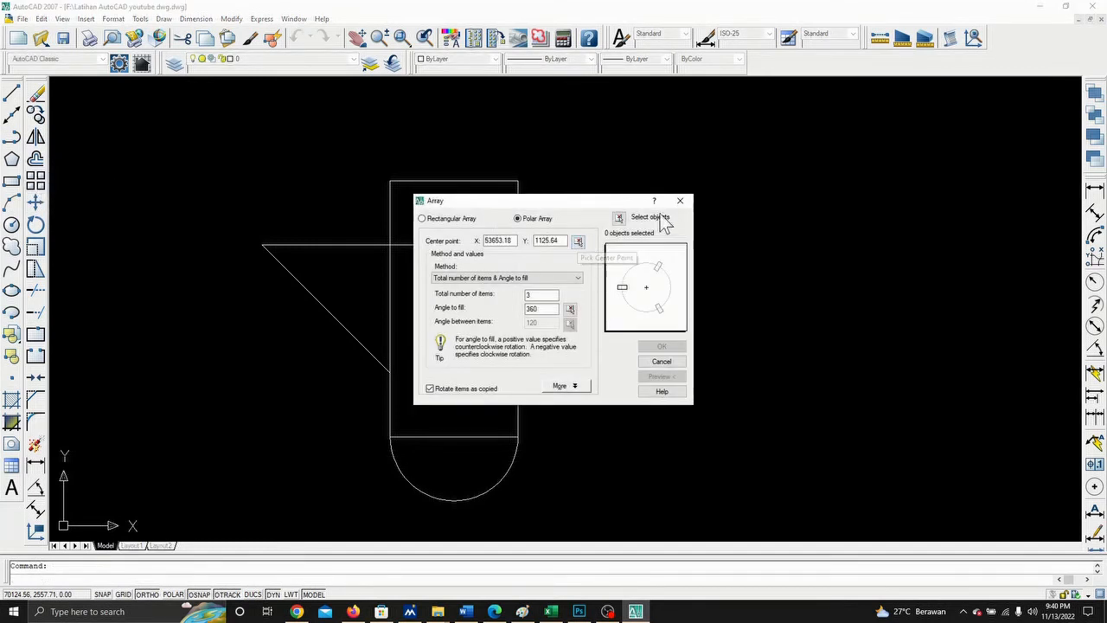
pyautogui.click(618, 217)
pyautogui.scroll(-1, 617, 215)
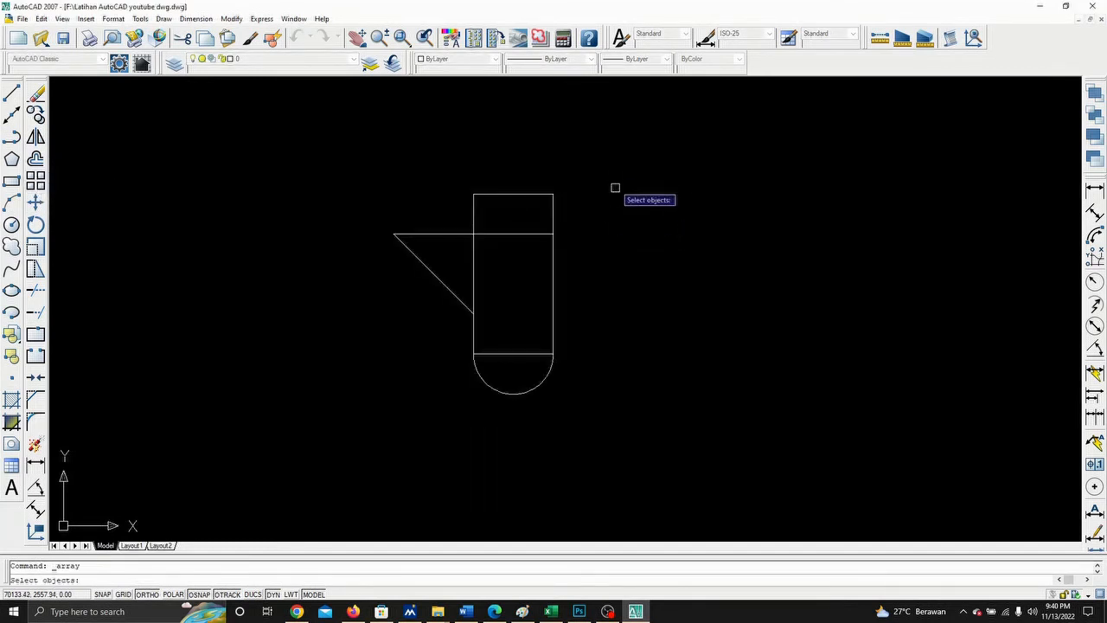
pyautogui.click(369, 160)
pyautogui.click(612, 428)
pyautogui.scroll(1, 471, 227)
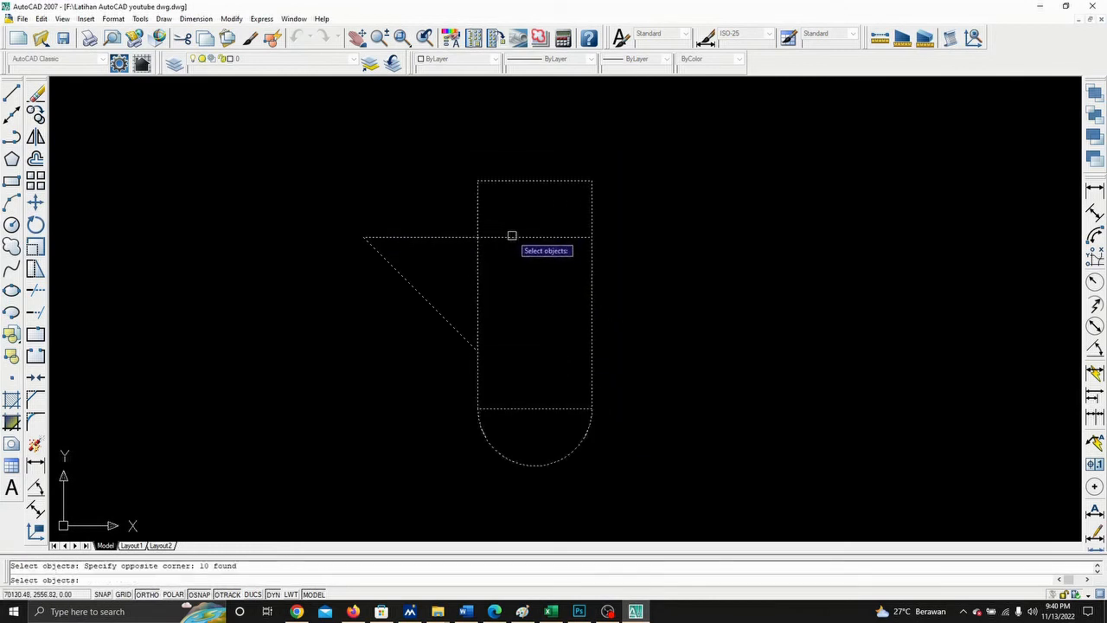
pyautogui.keyDown('shift'); pyautogui.click(516, 235); pyautogui.keyUp('shift')
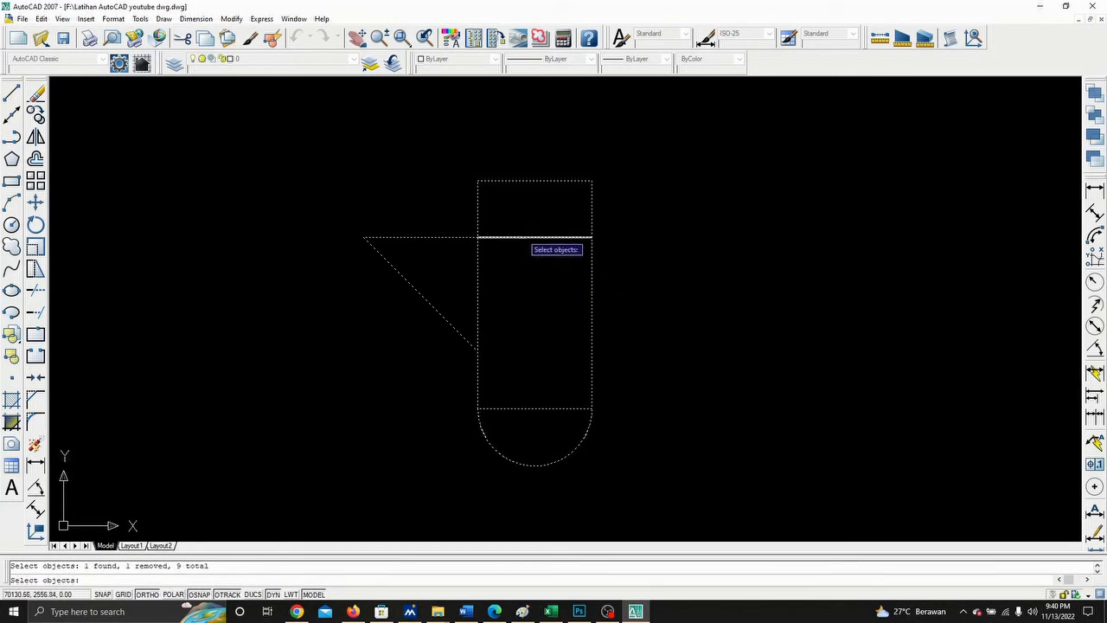
pyautogui.press('Return')
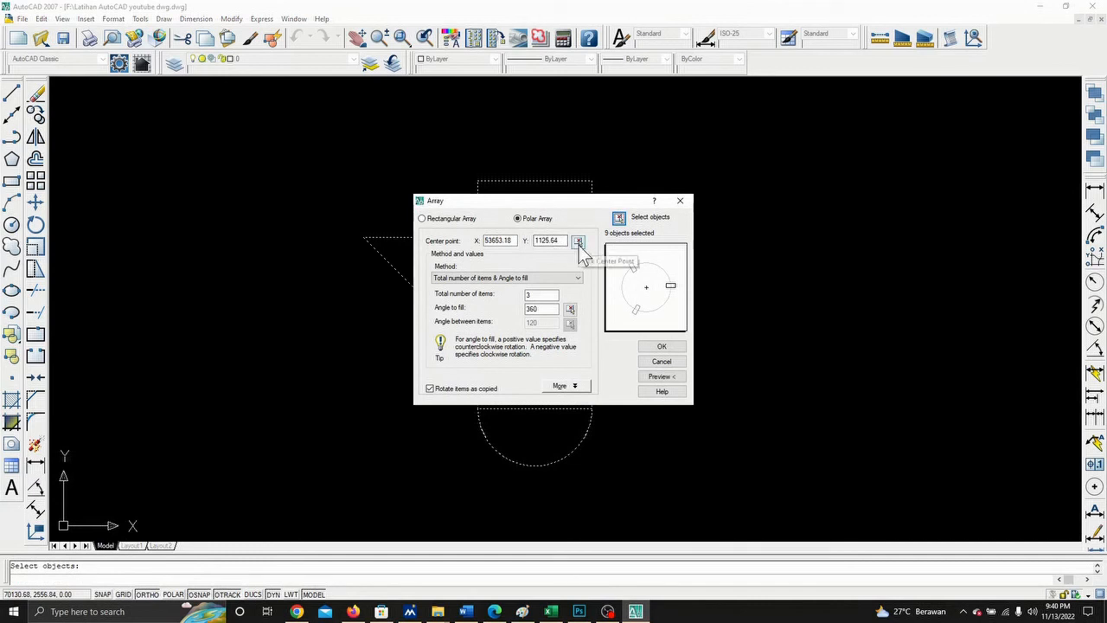
# - Create the polar array of 6 items over 360 degrees, centred on the midpoint of the horizontal line inside the rectangle
pyautogui.click(578, 241)
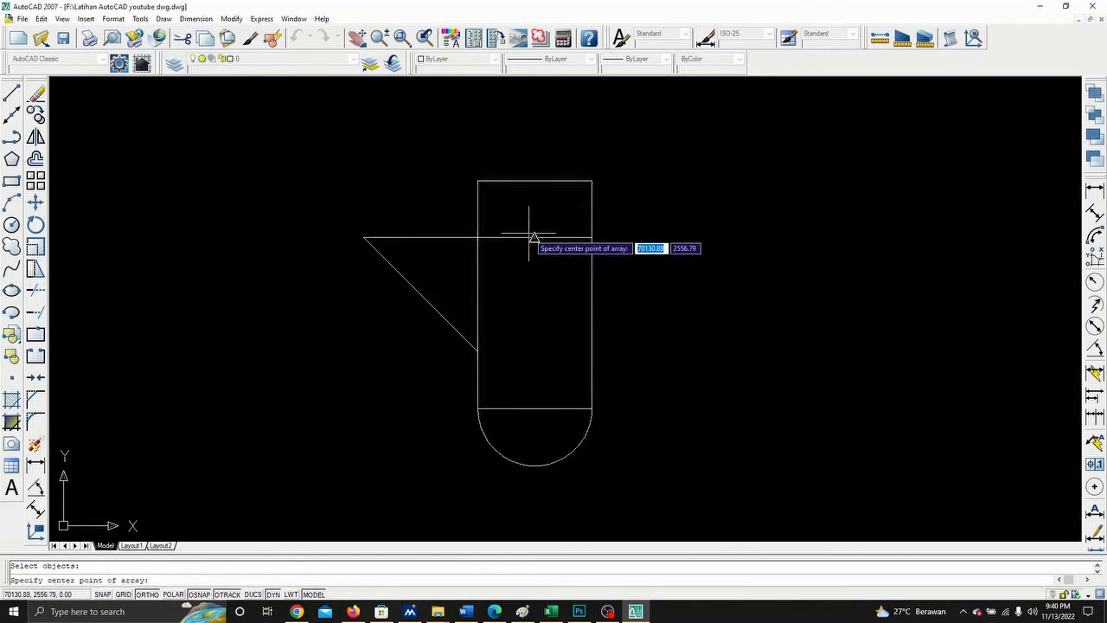
pyautogui.click(534, 237)
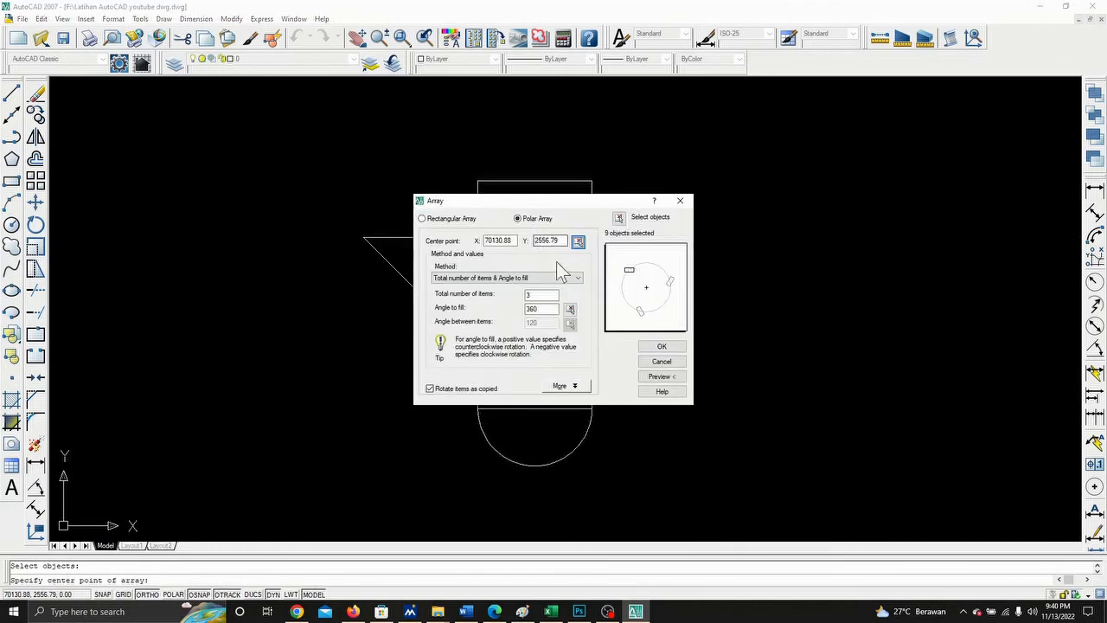
pyautogui.doubleClick(536, 295)
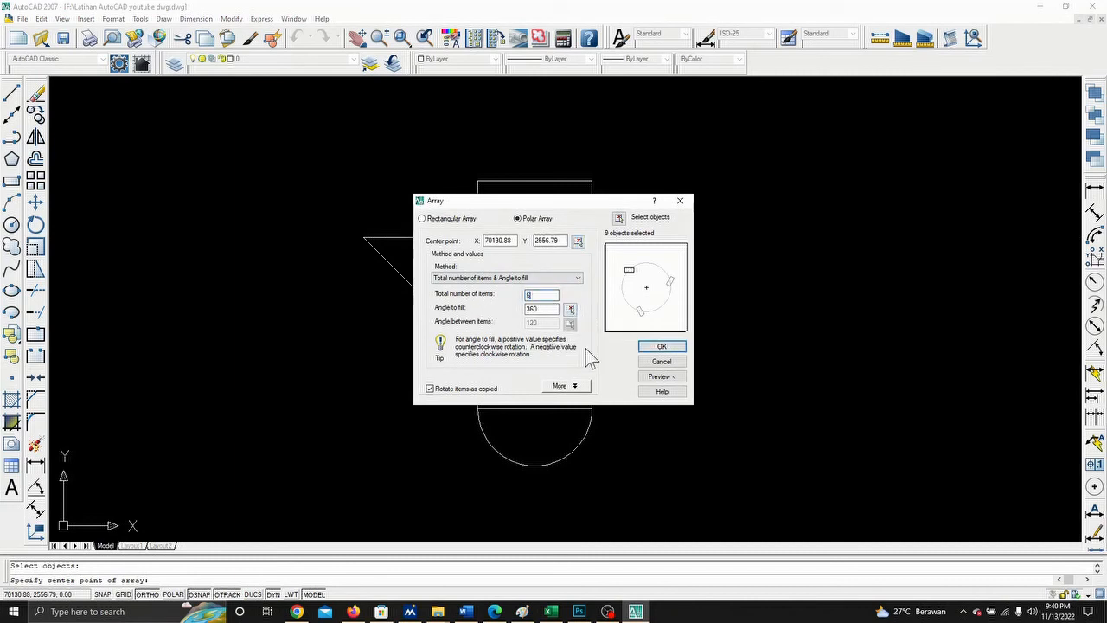
pyautogui.click(662, 346)
pyautogui.scroll(-2, 605, 356)
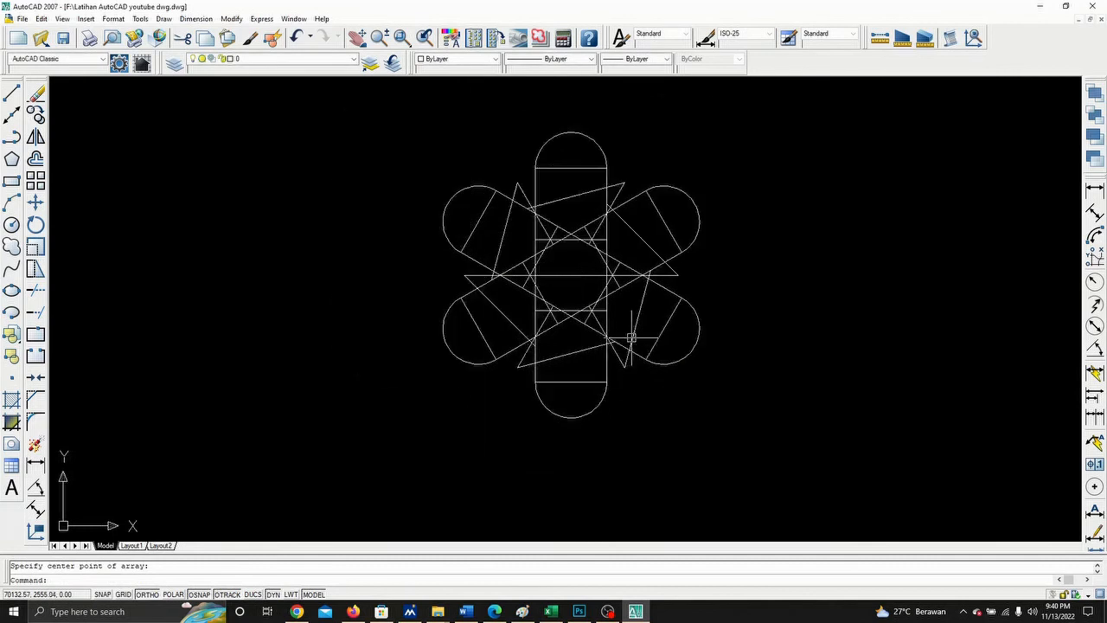
pyautogui.scroll(1, 568, 363)
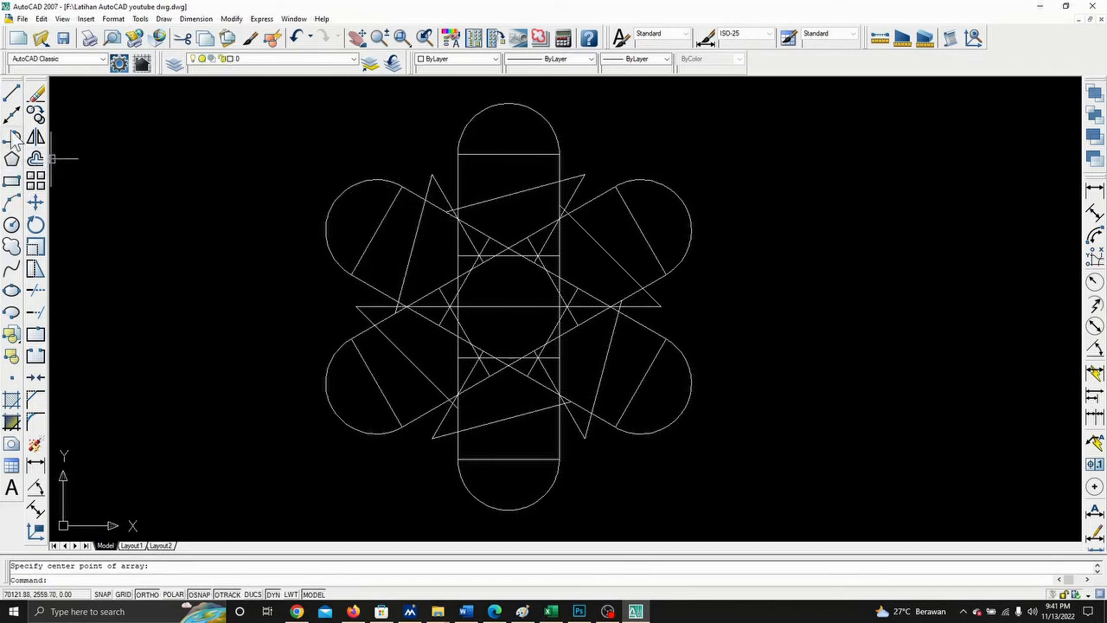
# - Draw a closed hexagon of lines connecting the outer tips of the six arrayed triangular fins
pyautogui.click(12, 93)
pyautogui.click(431, 176)
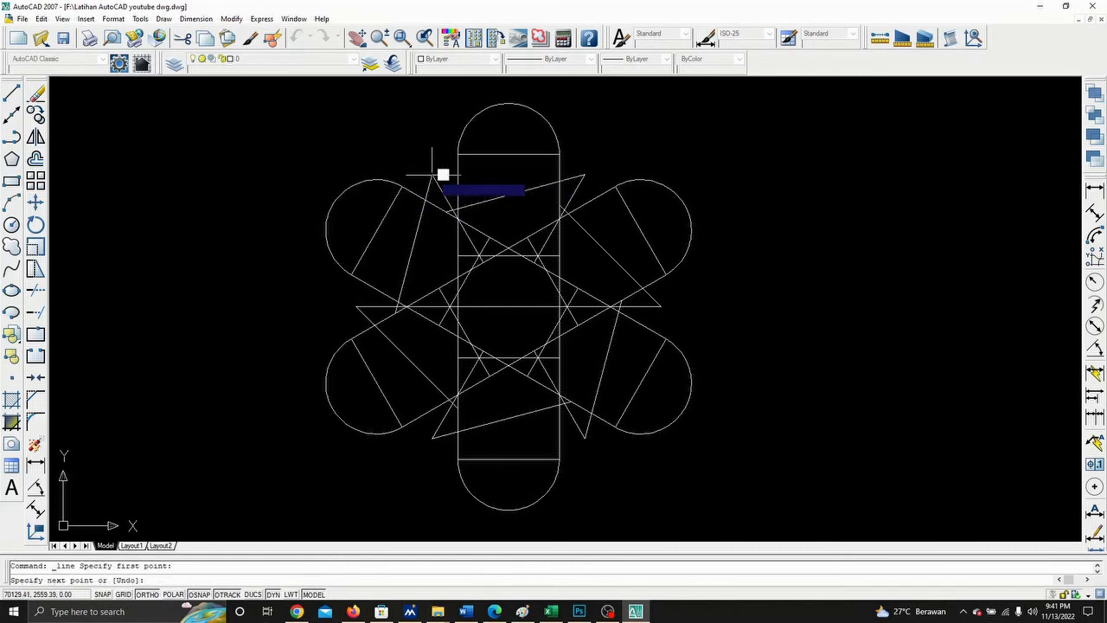
pyautogui.click(585, 176)
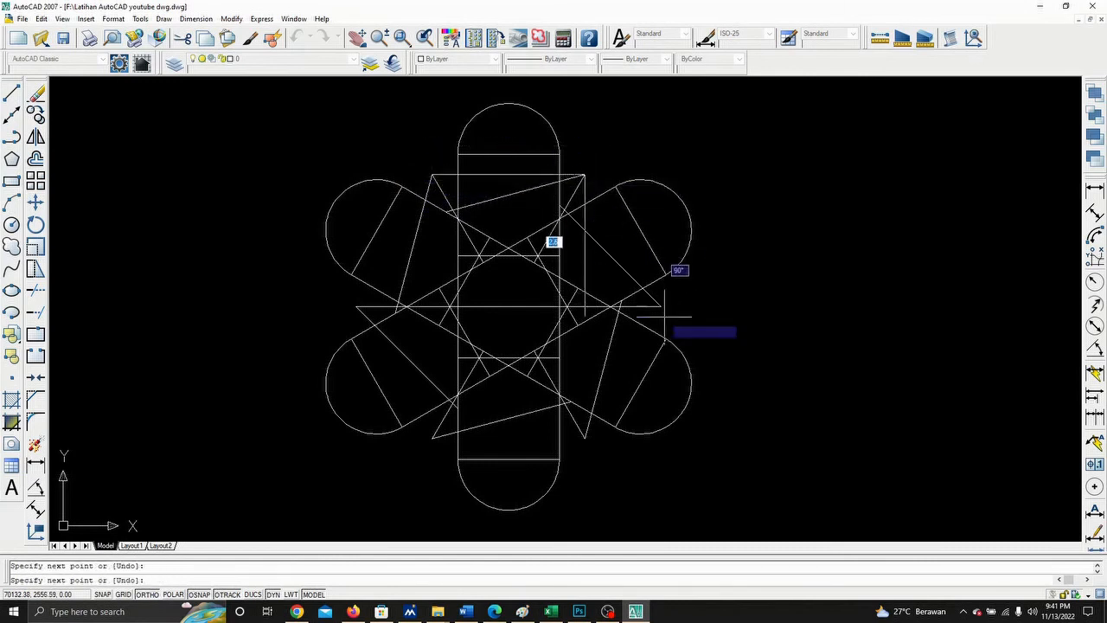
pyautogui.click(584, 439)
pyautogui.click(432, 439)
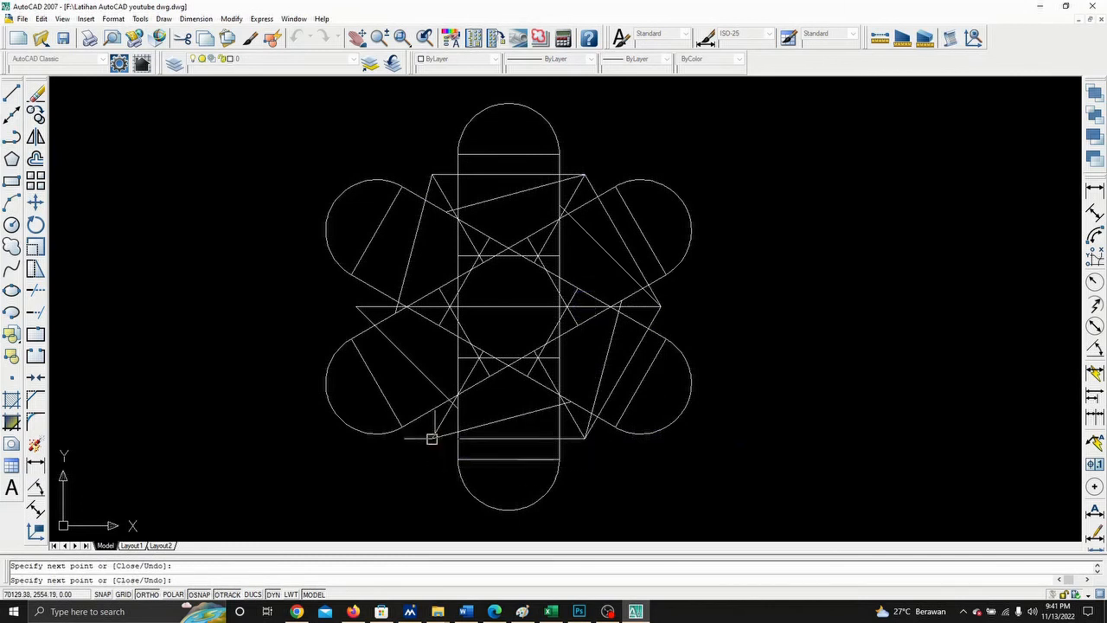
pyautogui.click(355, 307)
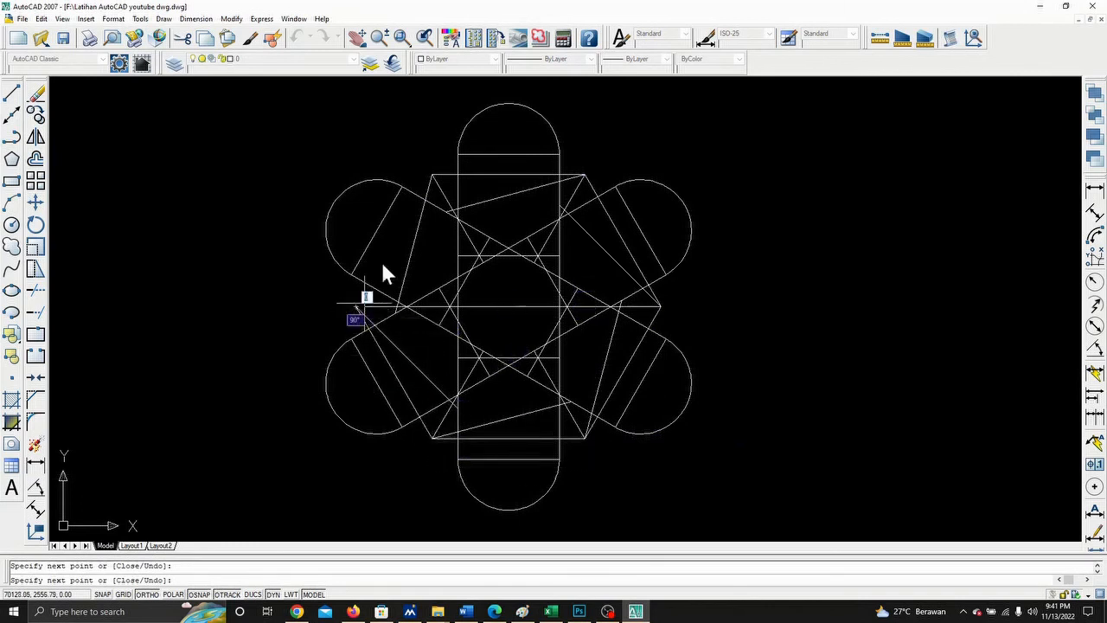
pyautogui.click(431, 175)
pyautogui.press('Return')
pyautogui.press('Escape')
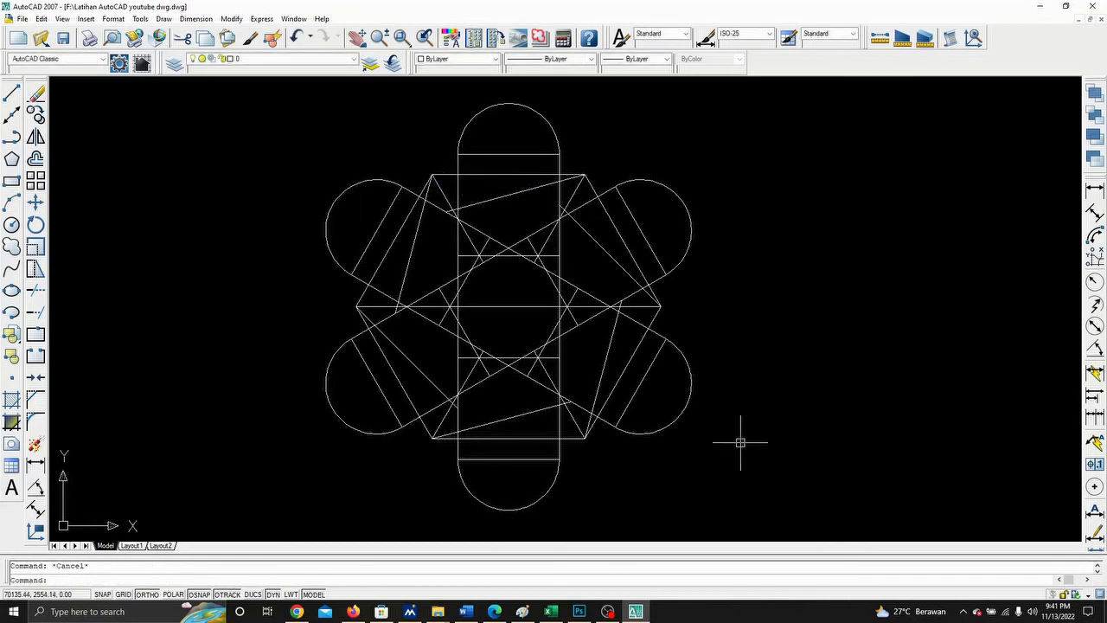
pyautogui.scroll(-4, 646, 330)
pyautogui.moveTo(703, 304); pyautogui.dragTo(549, 274, button='middle')
pyautogui.scroll(6, 326, 238)
pyautogui.scroll(-10, 527, 276)
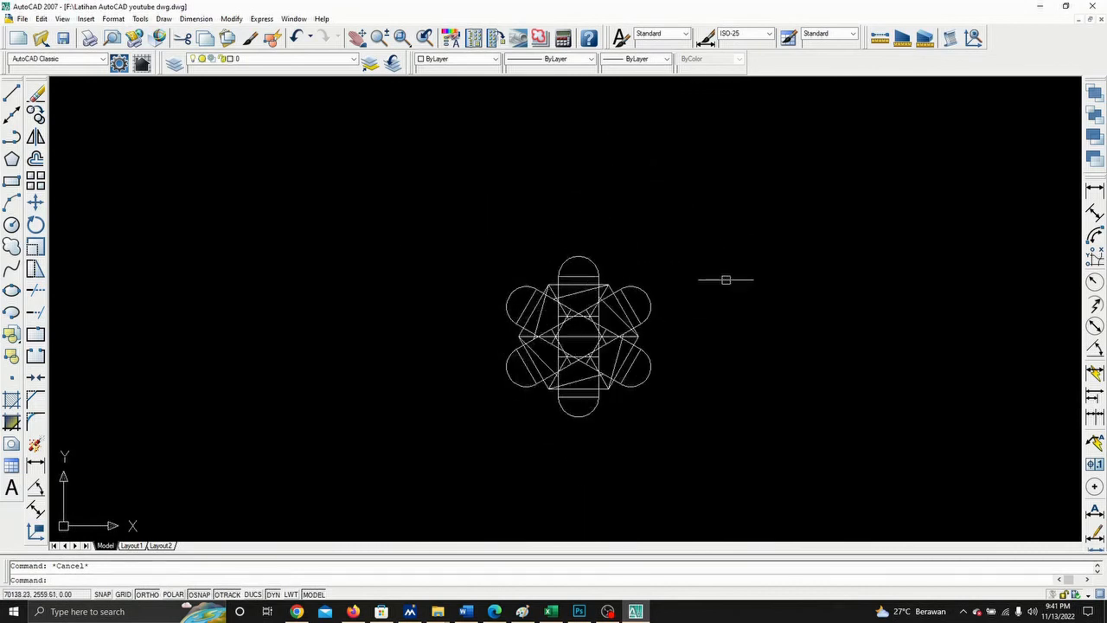
pyautogui.scroll(-4, 533, 277)
pyautogui.scroll(12, 532, 279)
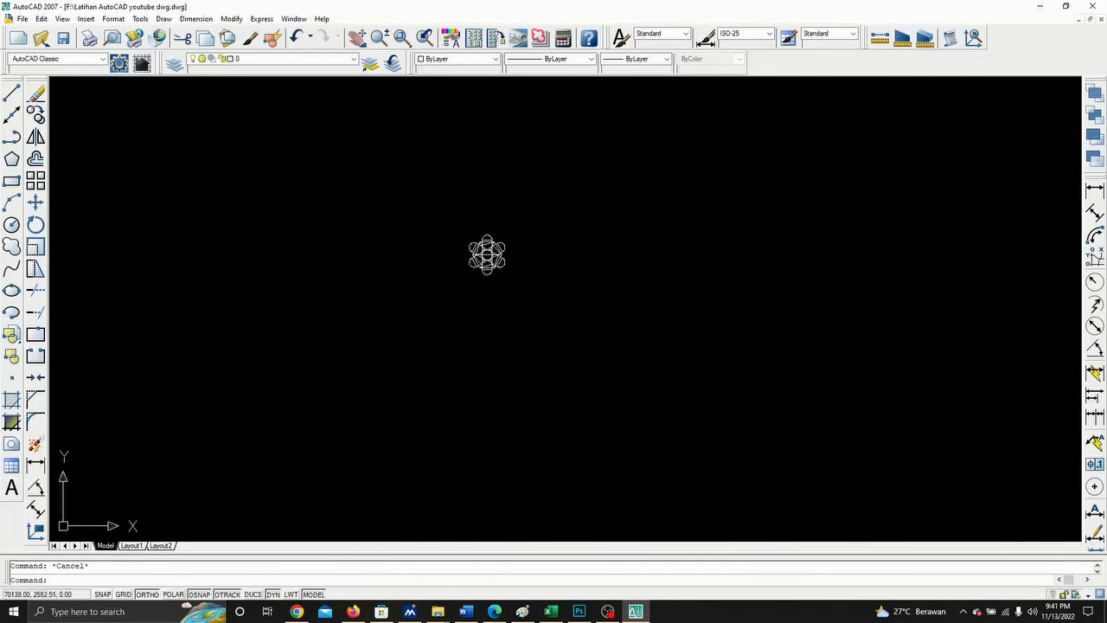
pyautogui.scroll(2, 329, 205)
pyautogui.moveTo(332, 206); pyautogui.dragTo(417, 285, button='middle')
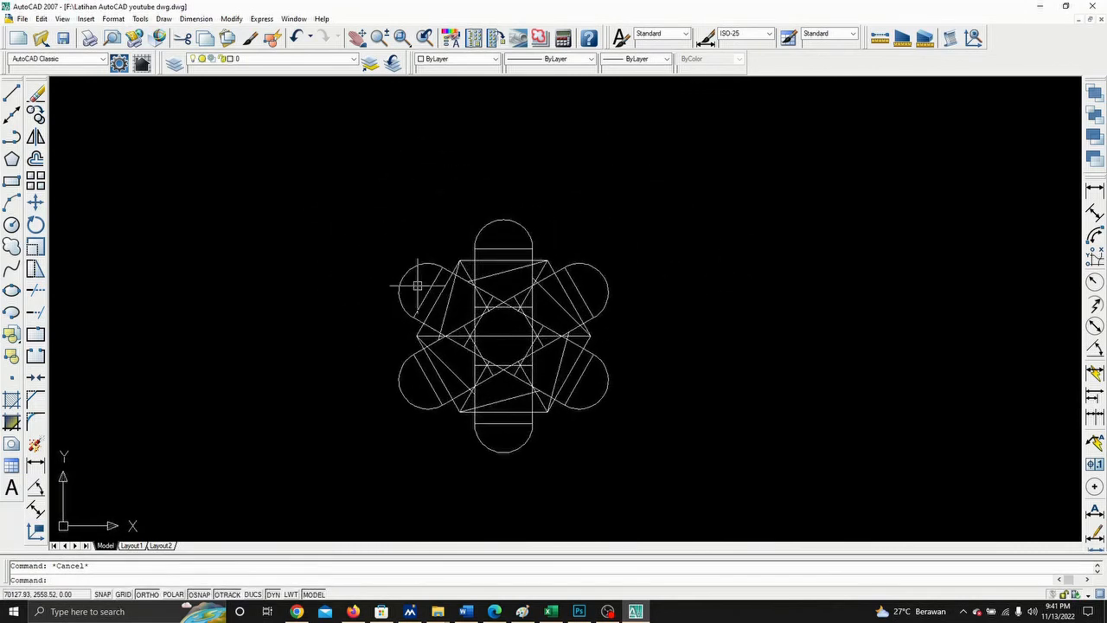